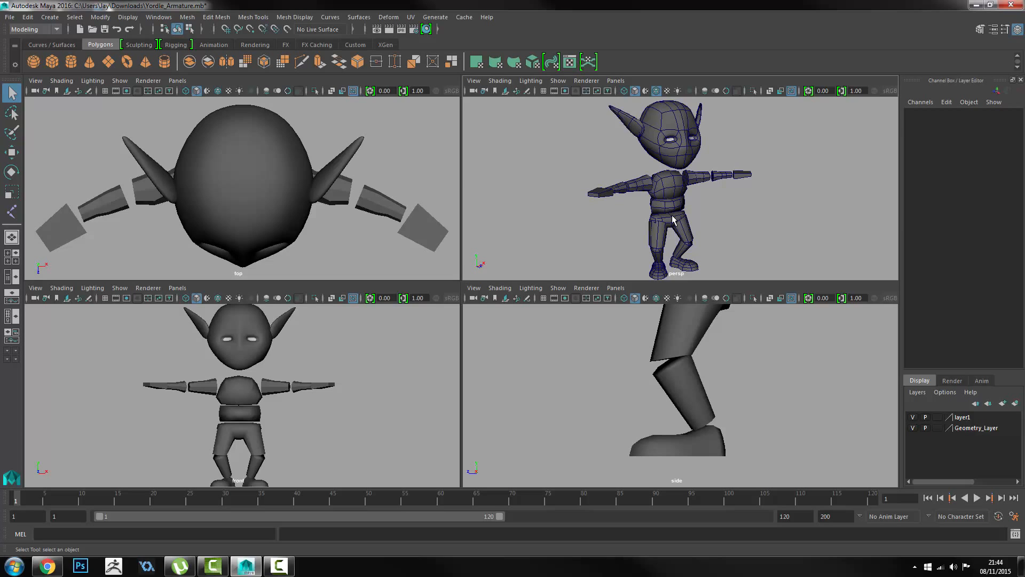
Switch to the Rigging menu set and bring up the matching Rigging tools.
mouse_move(678, 221)
left_mouse_down("alt")
mouse_move(691, 215)
mouse_move(660, 213)
left_mouse_up("alt")
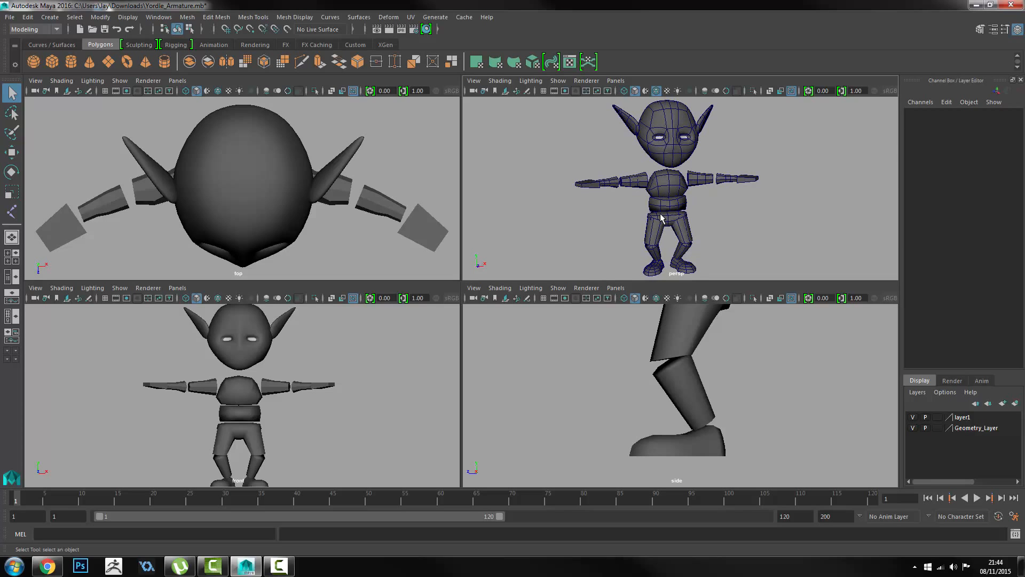
left_click_drag(660, 213, 692, 213, "alt")
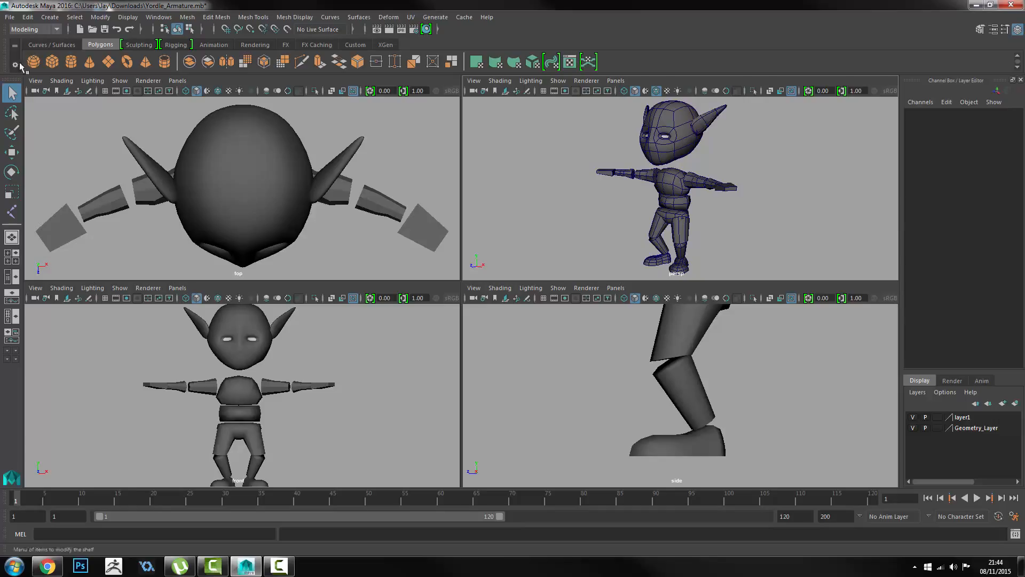
left_click(32, 29)
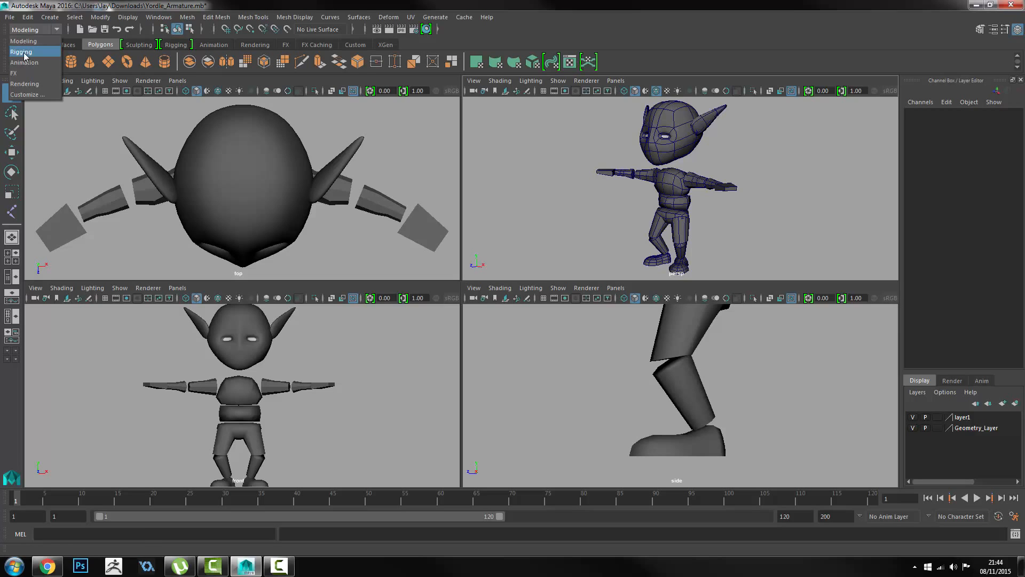
left_click(24, 53)
left_click(174, 45)
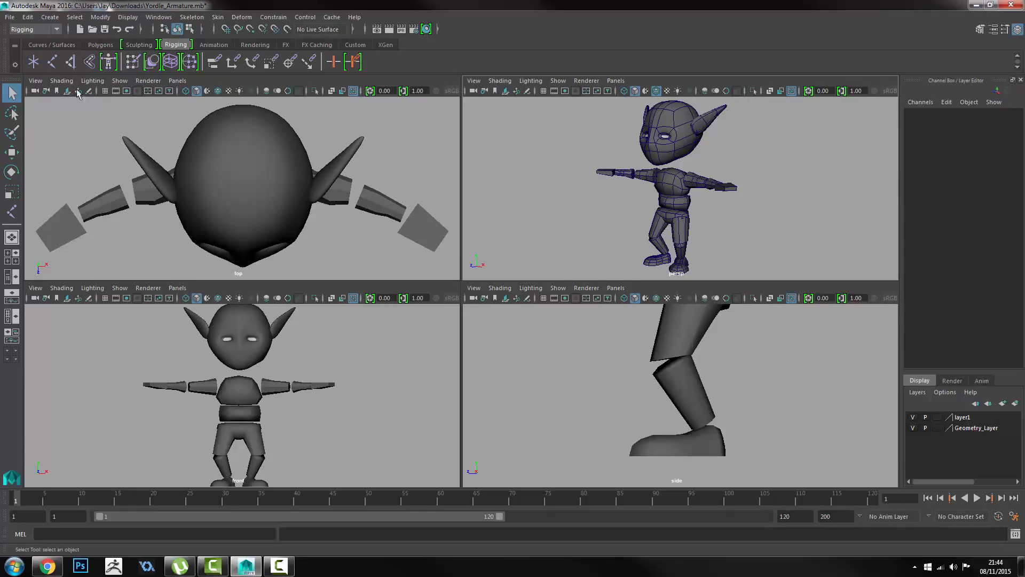
left_click(52, 62)
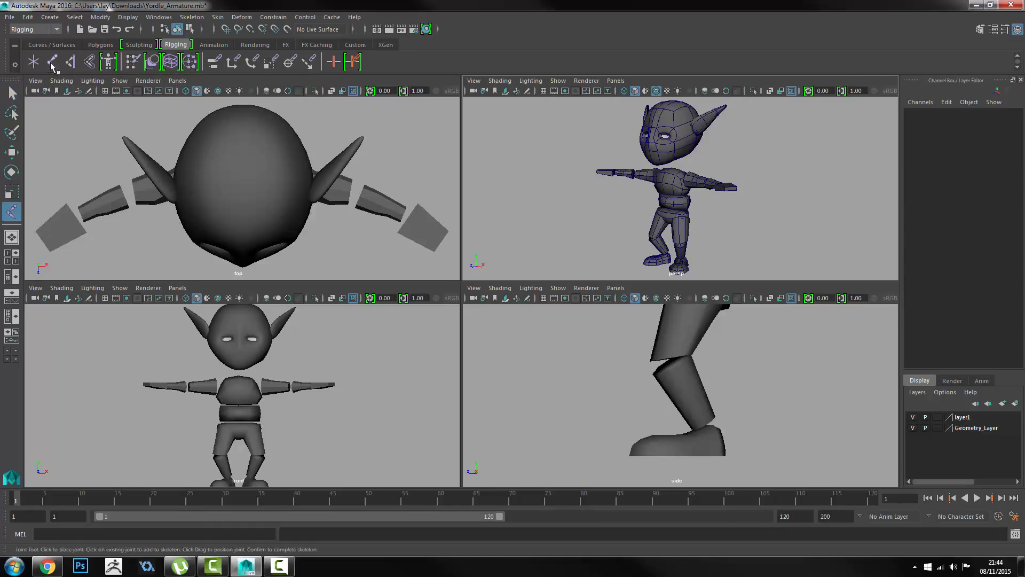
key("space")
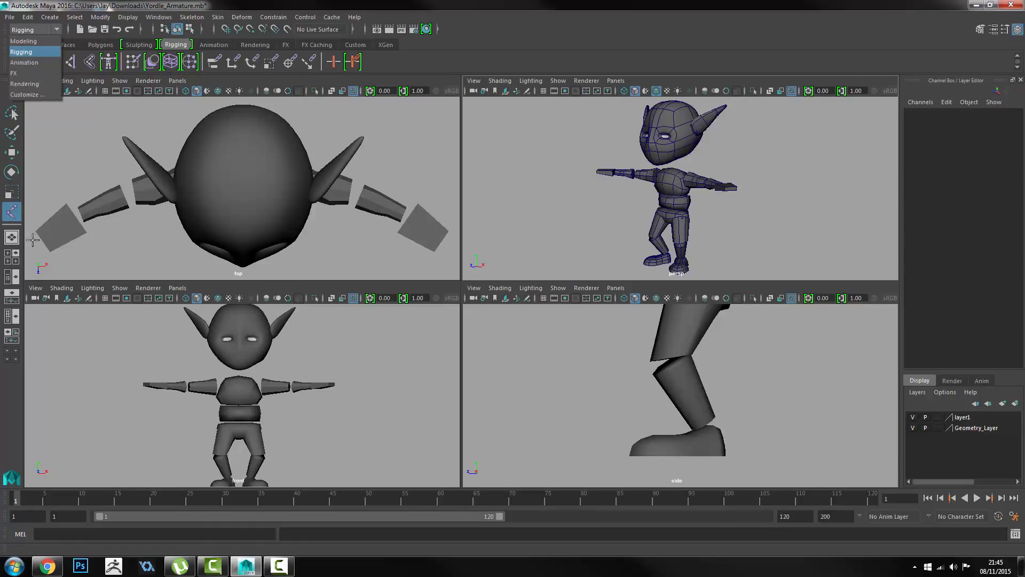
left_click(12, 193)
left_click(11, 113)
left_click(11, 93)
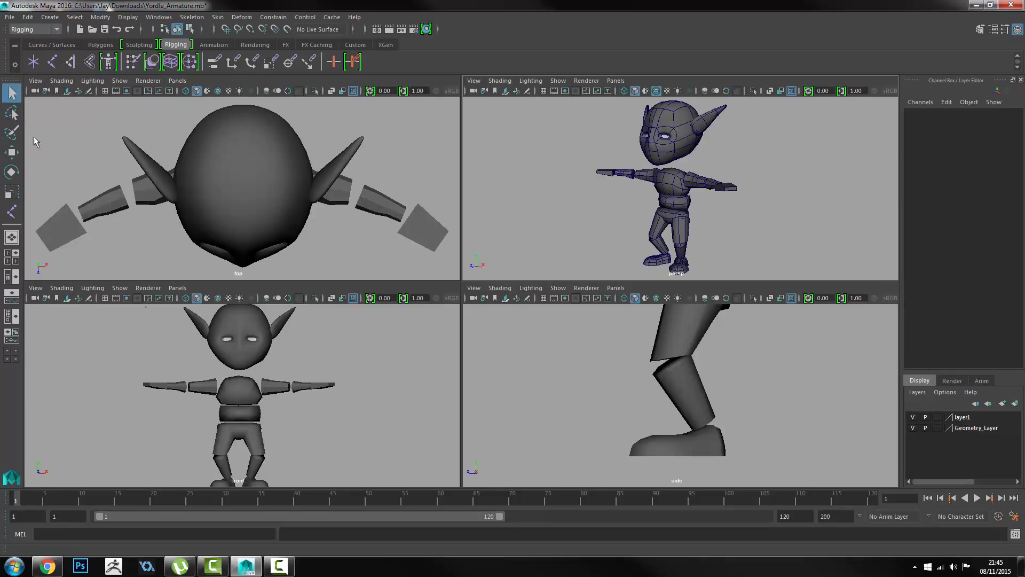
Maximize the front view and, with the Joint tool active, display the character in wireframe.
left_click(224, 390)
key("space")
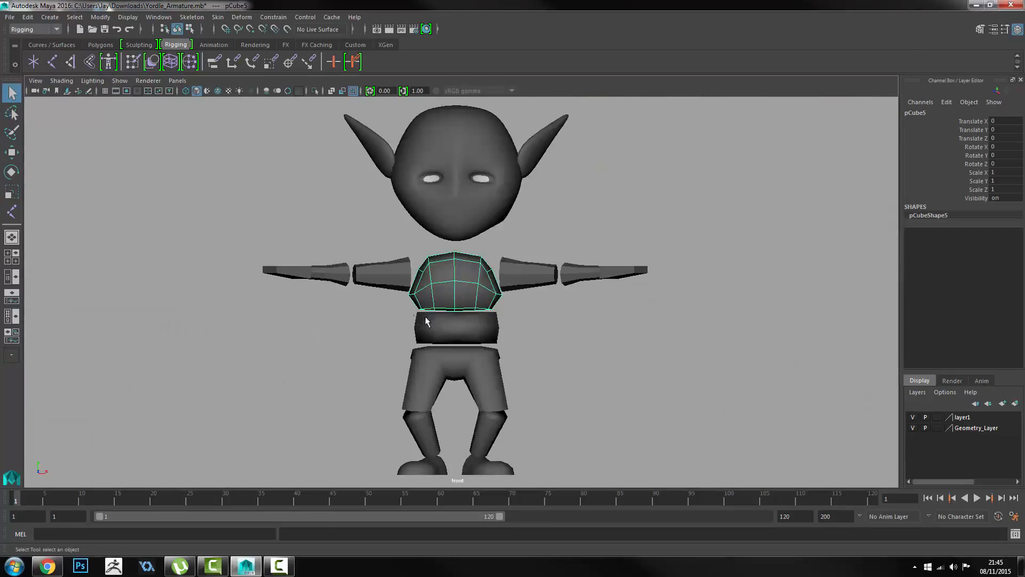
mouse_move(425, 316)
middle_mouse_down("alt")
mouse_move(451, 318)
mouse_move(443, 312)
middle_mouse_up("alt")
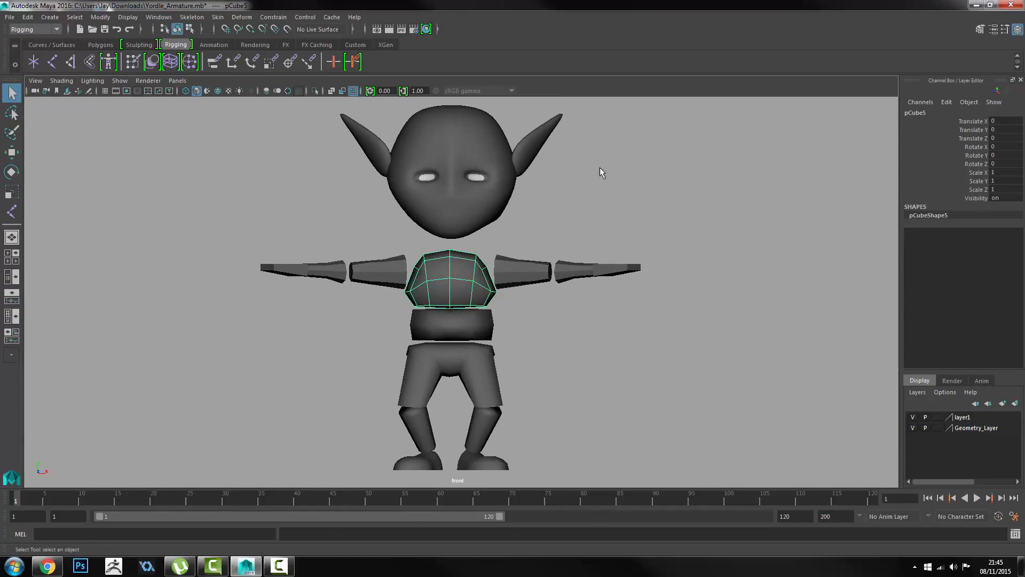
left_click(48, 64)
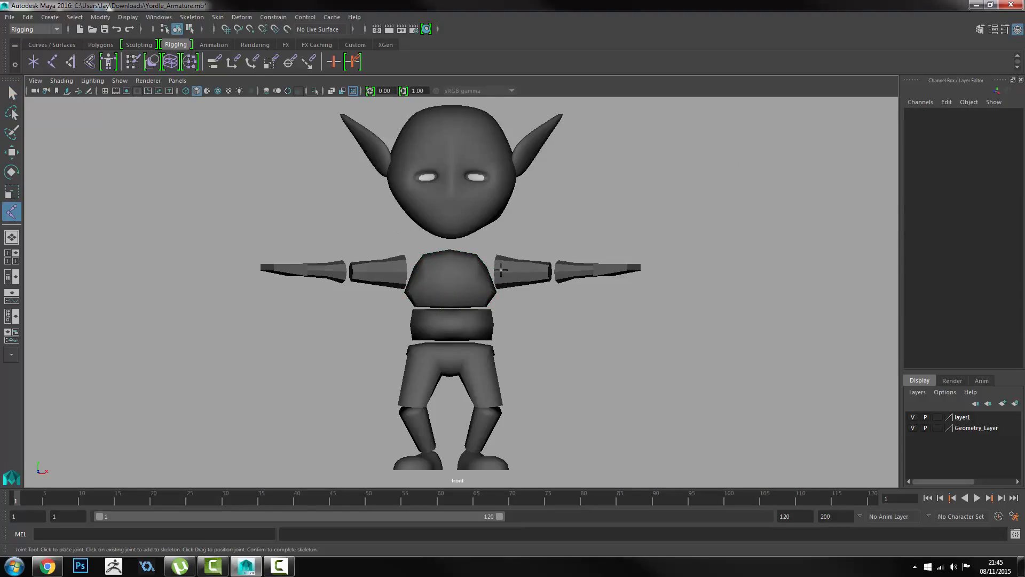
key("4")
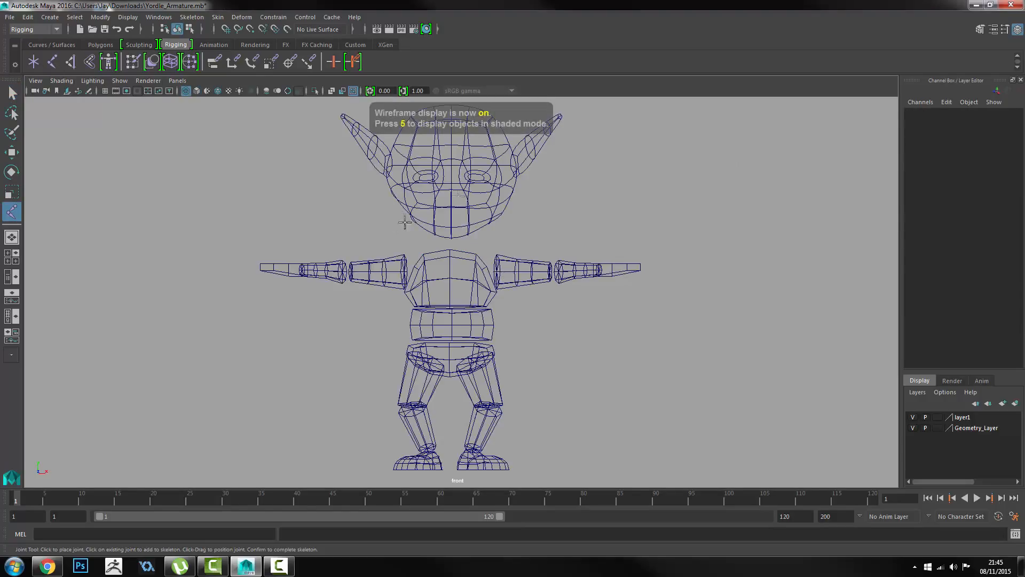
Draw a zigzag practice chain of five joints in the empty space beside the character and complete it.
middle_click_drag(406, 331, 426, 315, "alt")
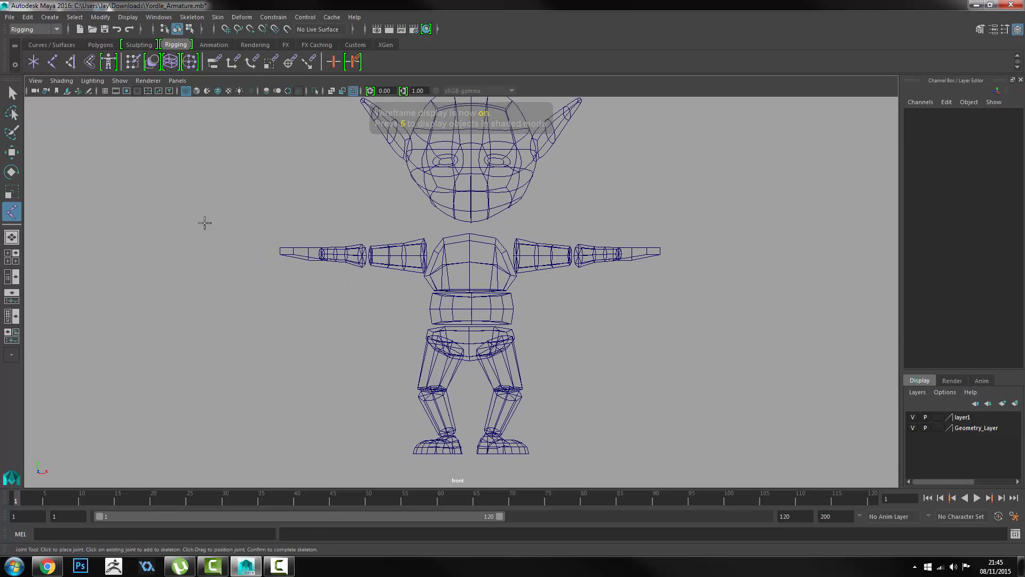
left_click(220, 160)
left_click(122, 258)
left_click(260, 325)
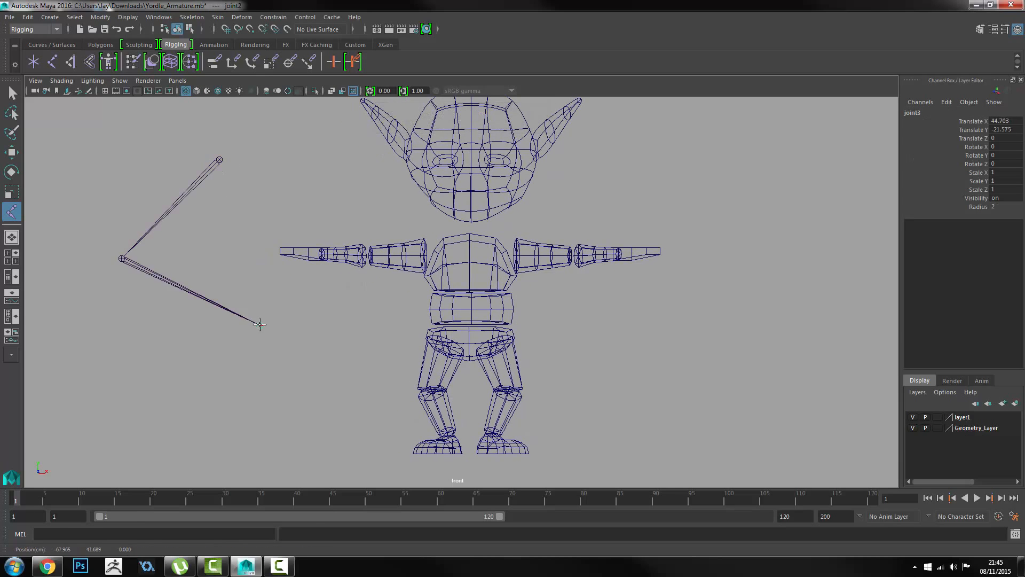
left_click(150, 394)
left_click(69, 326)
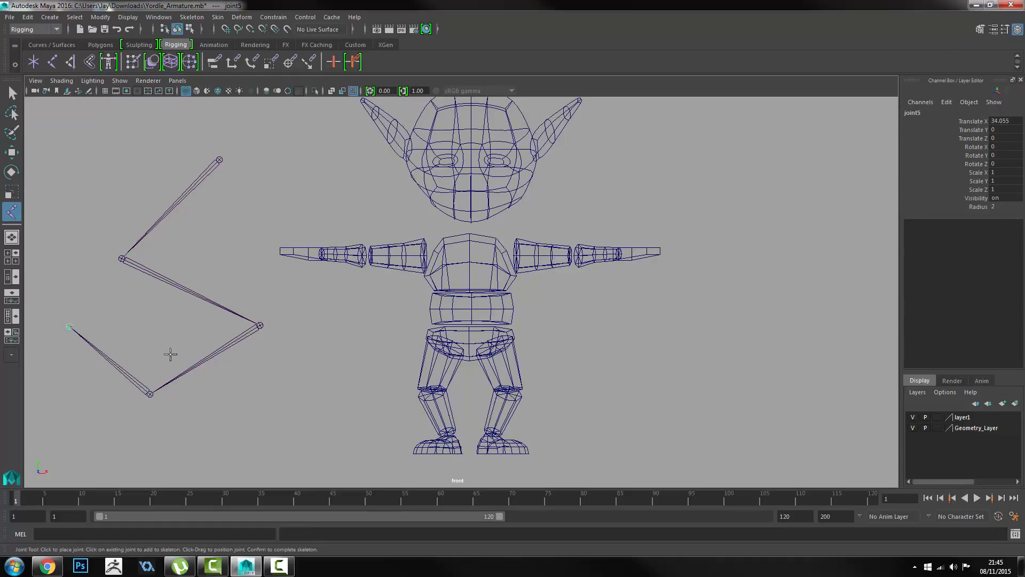
key("Return")
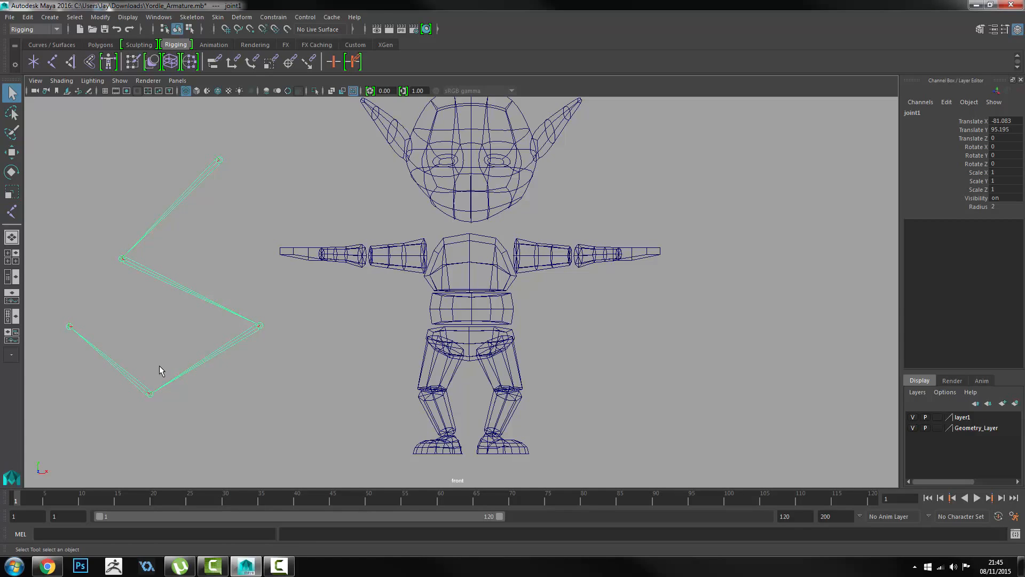
Rotate the practice chain's third joint to about -31° in Z and move it to about X 40, Y 4.15.
left_click(122, 260)
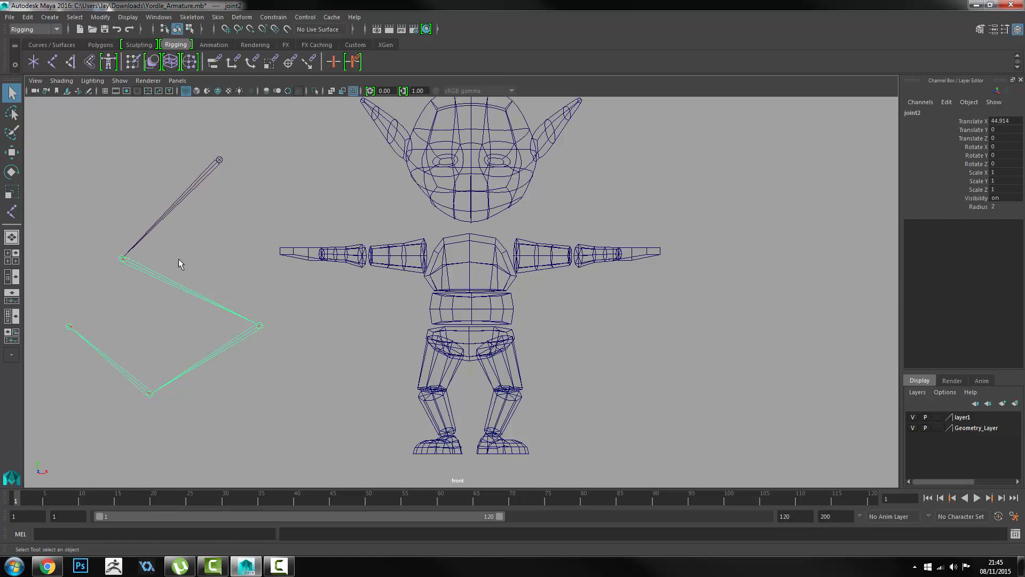
key("w")
left_click(260, 325)
key("e")
left_click_drag(262, 283, 244, 363)
key("w")
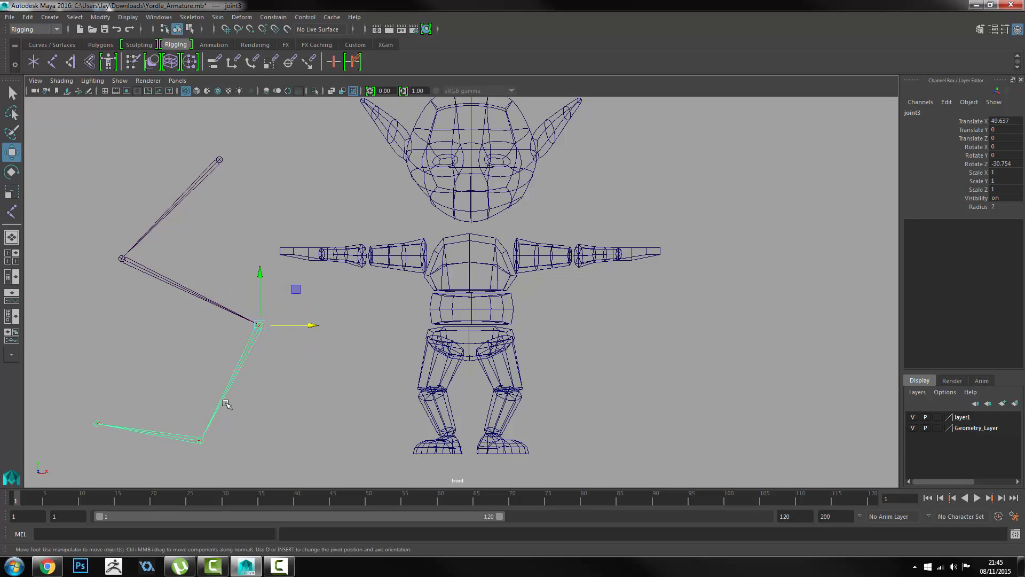
left_click_drag(262, 327, 250, 306)
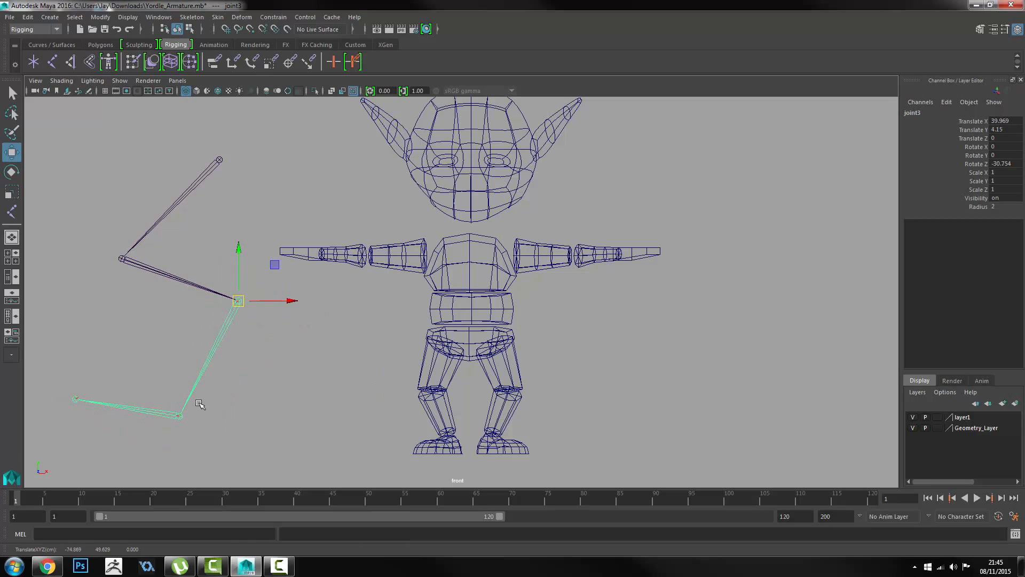
Rotate the practice chain's fourth joint to about -32° in Z.
left_click(179, 416)
key("e")
left_click_drag(210, 378, 219, 365)
key("w")
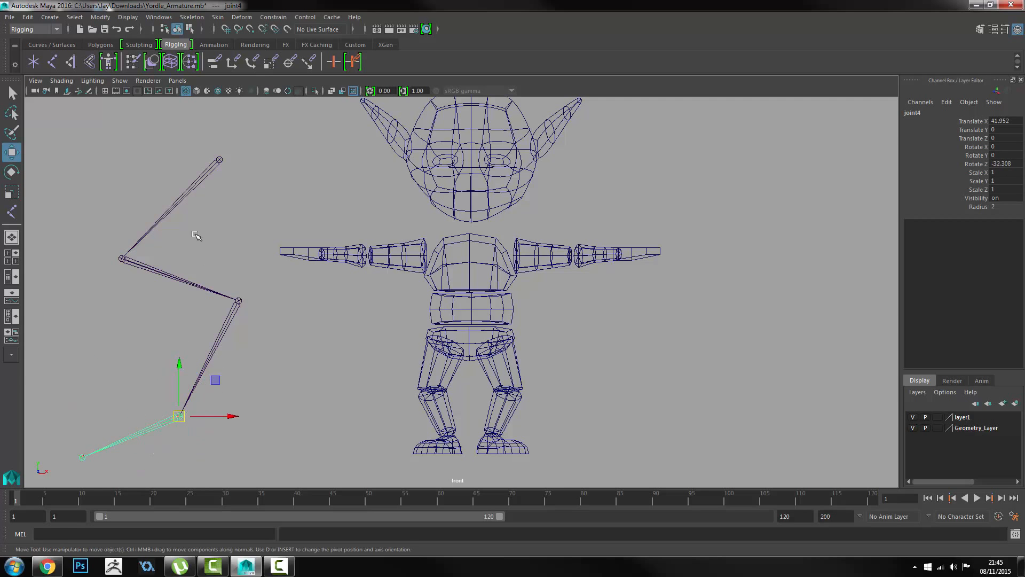
Select the practice chain's root joint and change the viewport background to black.
key("q")
left_click(218, 160)
middle_click_drag(140, 175, 286, 171, "alt")
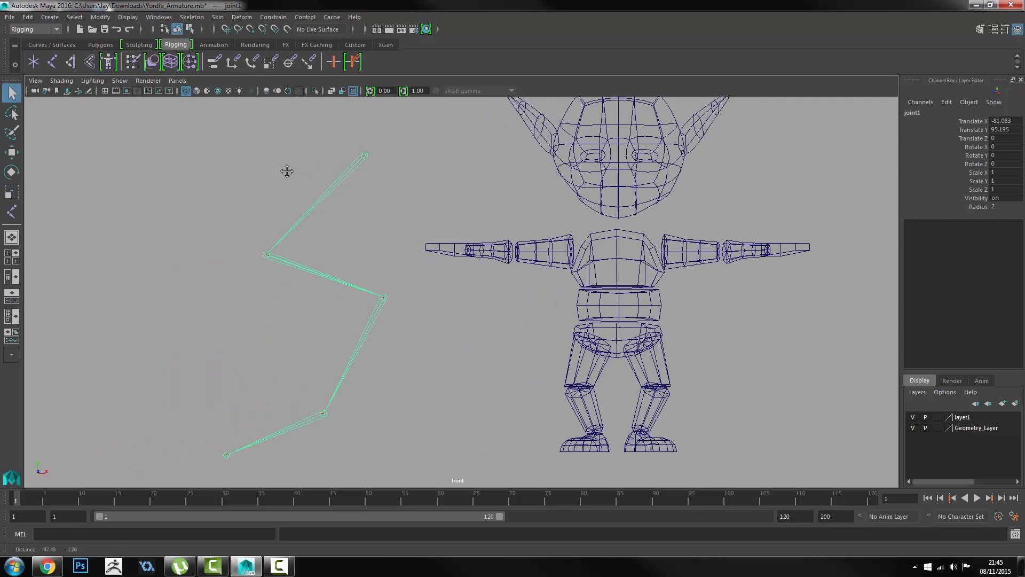
right_click_drag(286, 171, 290, 206, "alt")
middle_click_drag(291, 206, 460, 302, "alt")
right_click_drag(319, 201, 511, 279, "alt")
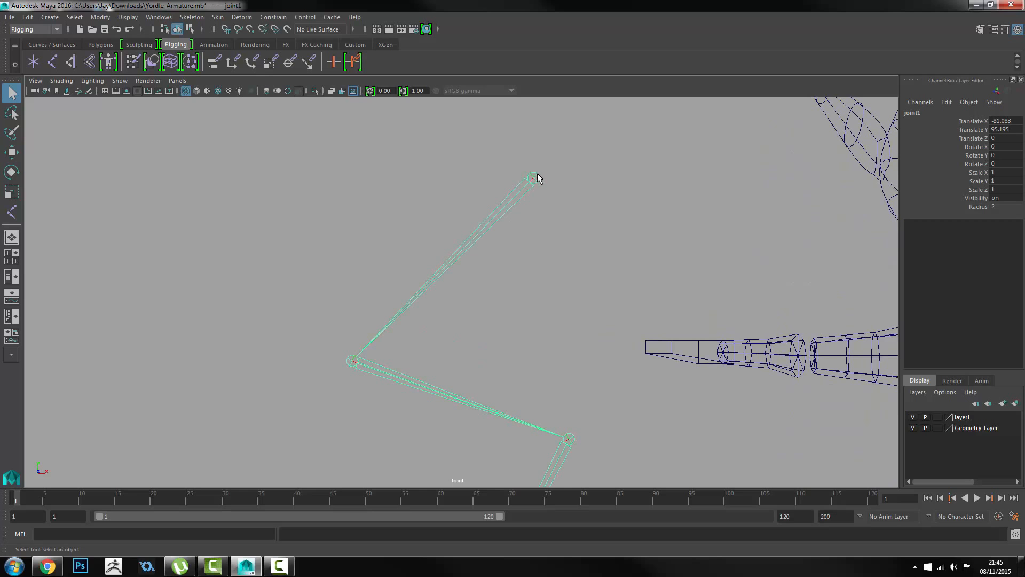
right_click_drag(635, 308, 545, 210, "alt")
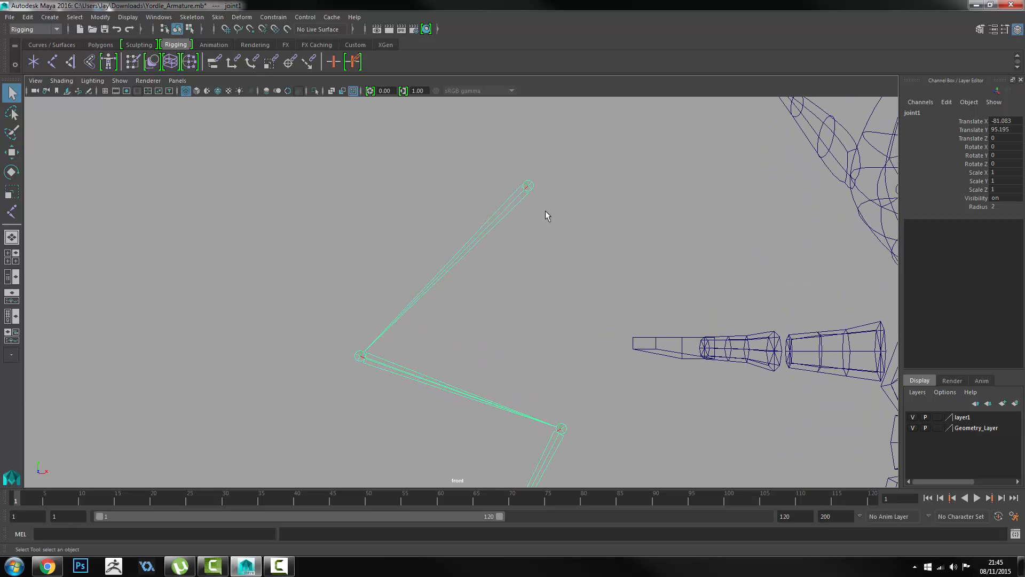
key("alt+b")
key("alt+b")
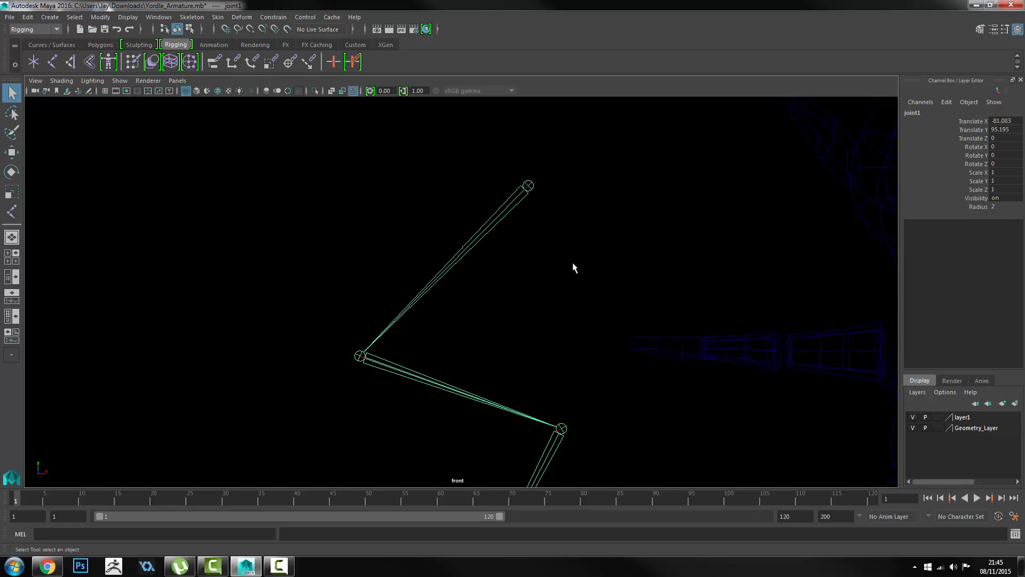
right_click_drag(572, 266, 507, 187, "alt")
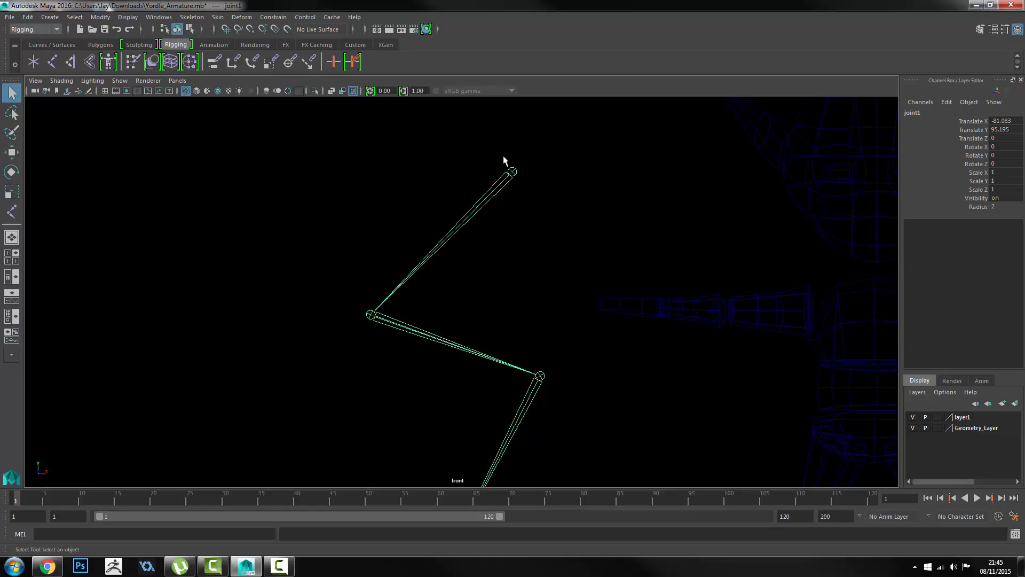
Examine the joint hierarchy by selecting the practice chain's second, third and fourth joints in turn.
middle_click_drag(311, 319, 350, 255, "alt")
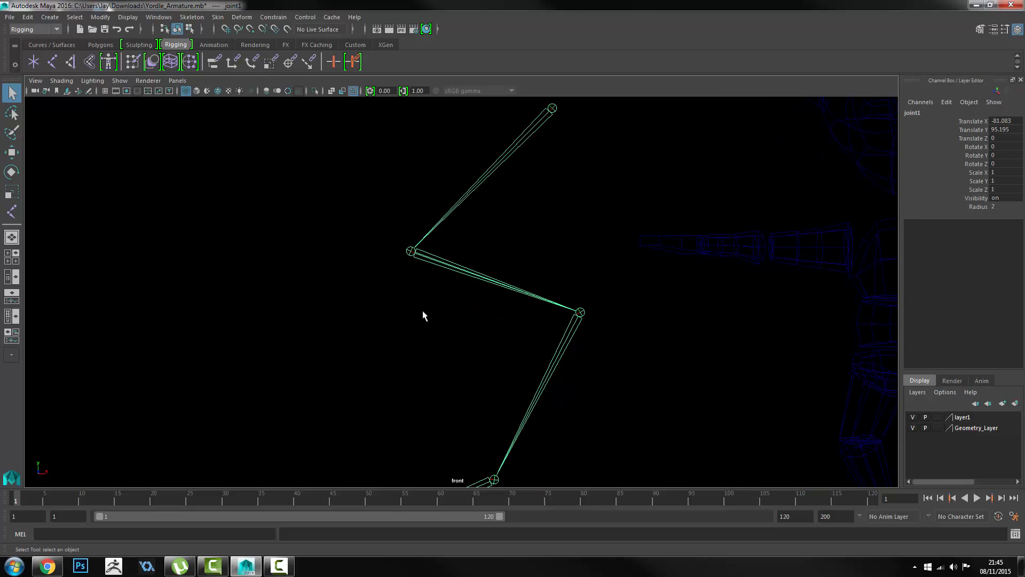
middle_click_drag(567, 137, 547, 147, "alt")
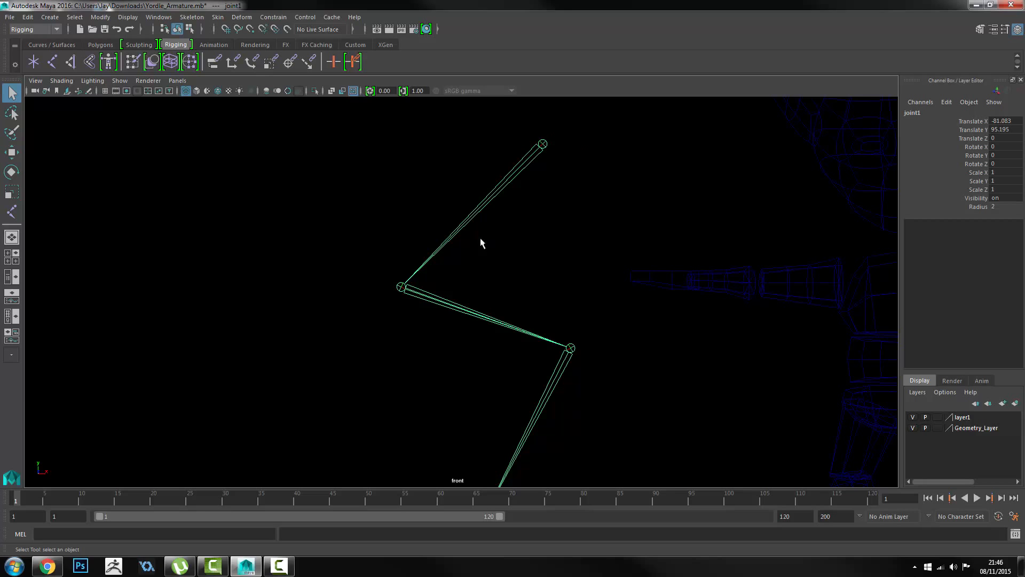
middle_click_drag(469, 334, 421, 185, "alt")
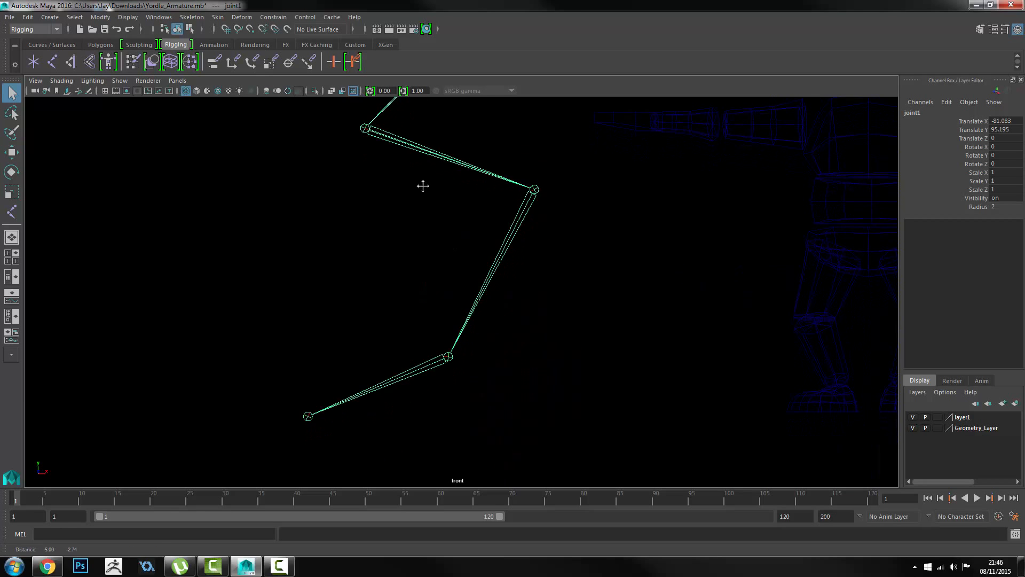
left_click(383, 137)
left_click(364, 130)
left_click(534, 190)
left_click(446, 357)
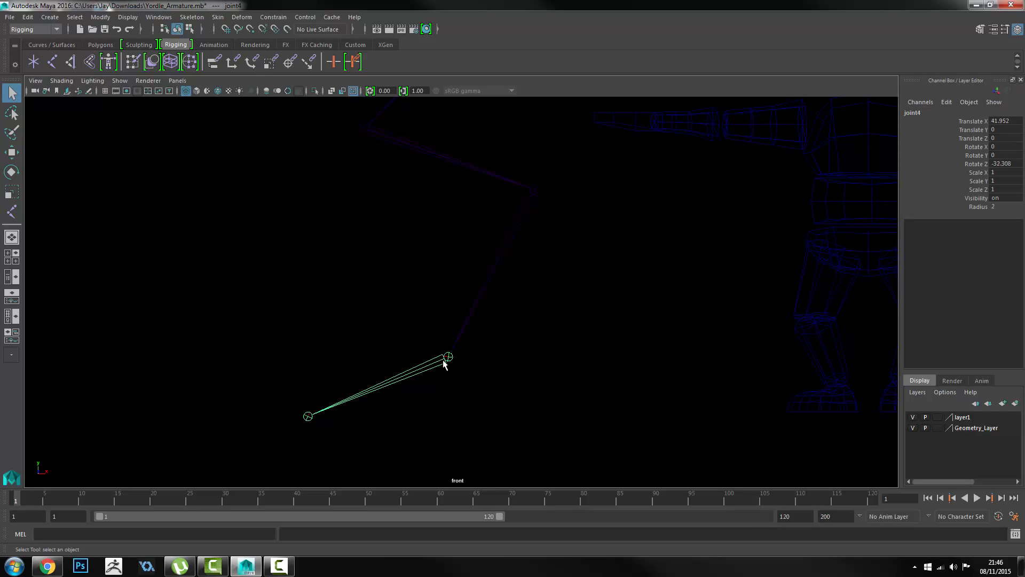
Move the practice chain's third joint to about X 44.2, Y 4.2.
left_click(535, 192)
key("w")
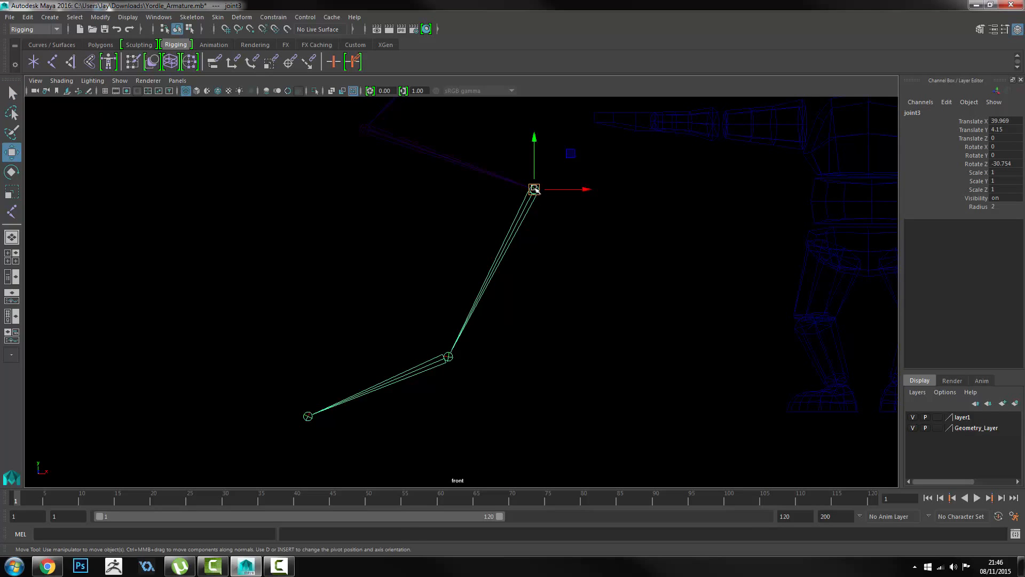
left_click_drag(534, 191, 561, 201)
middle_click_drag(502, 183, 501, 245, "alt")
right_click_drag(502, 245, 435, 179, "alt")
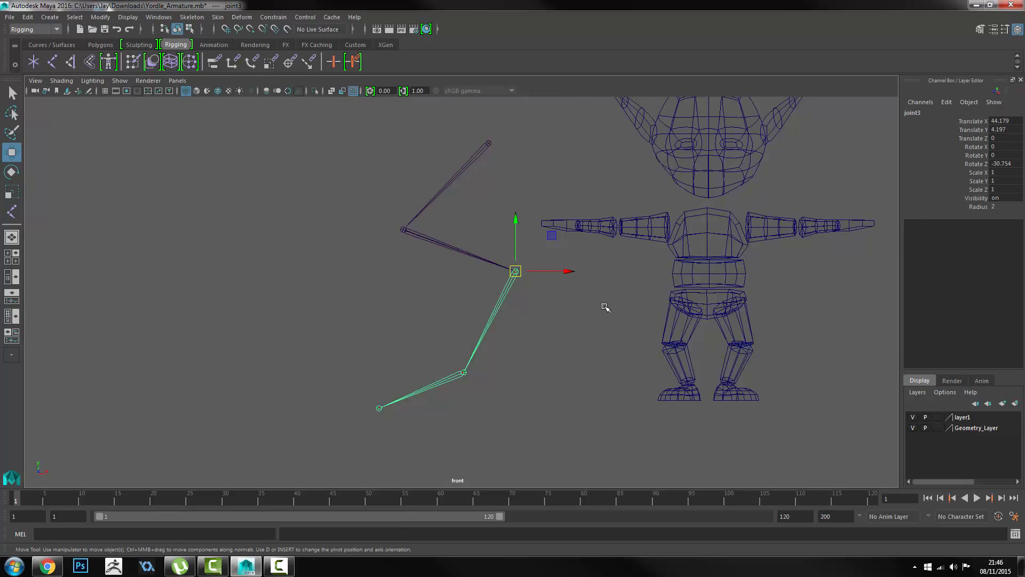
middle_click_drag(535, 291, 440, 265, "alt")
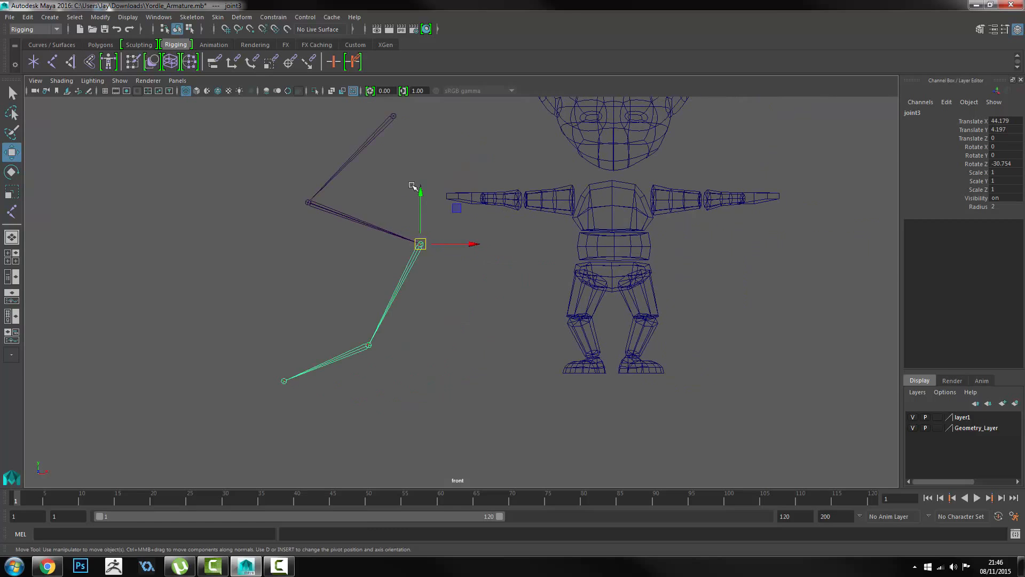
Delete the whole practice joint chain from its root joint.
left_click(394, 115)
key("Delete")
key("a")
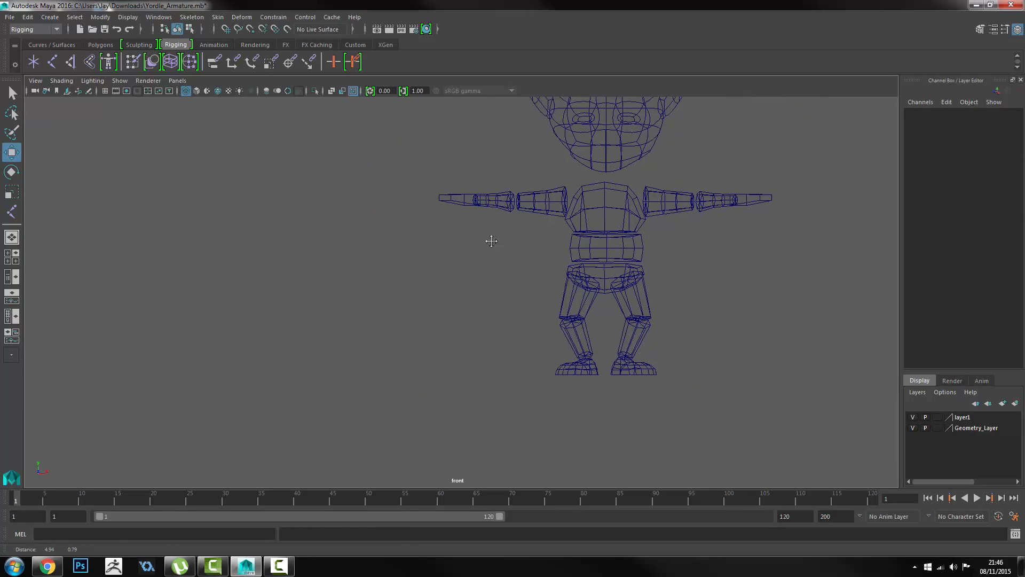
Place a root joint at the upper centre of the pelvis in the front view, at about X -0.28, Y 39.8.
left_click(52, 63)
scroll(374, 254, "up", 3)
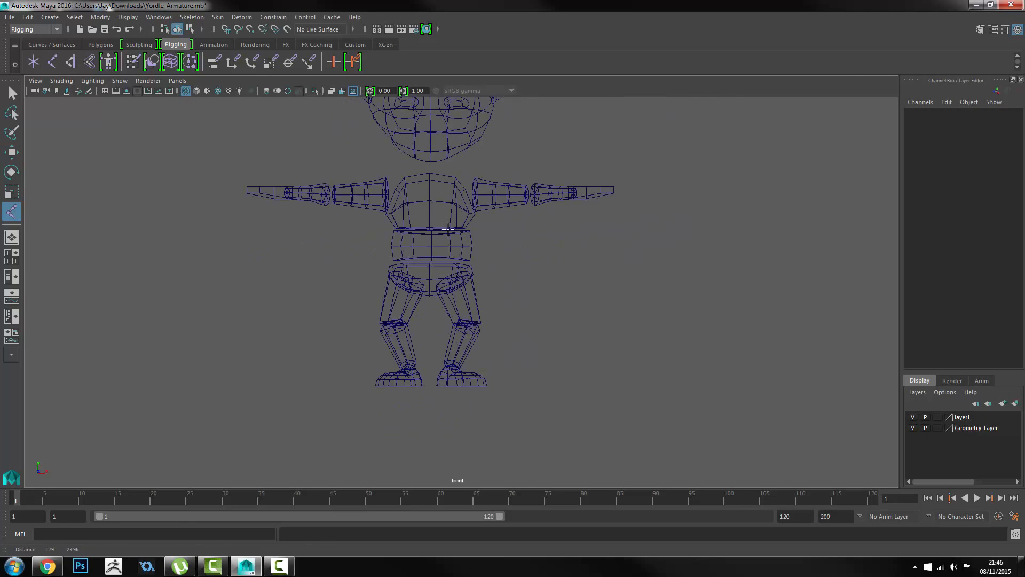
scroll(387, 251, "up", 2)
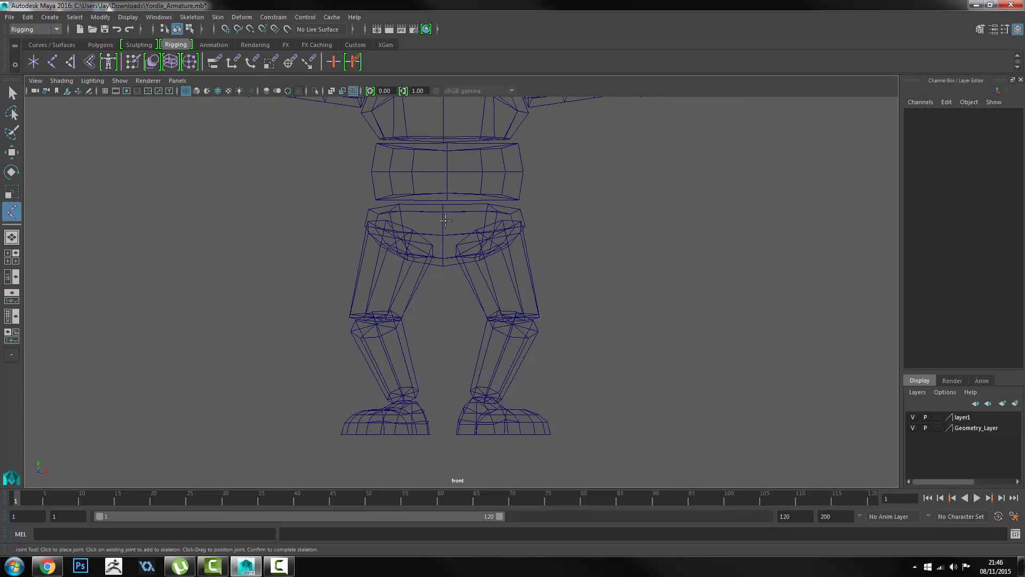
left_click(443, 212)
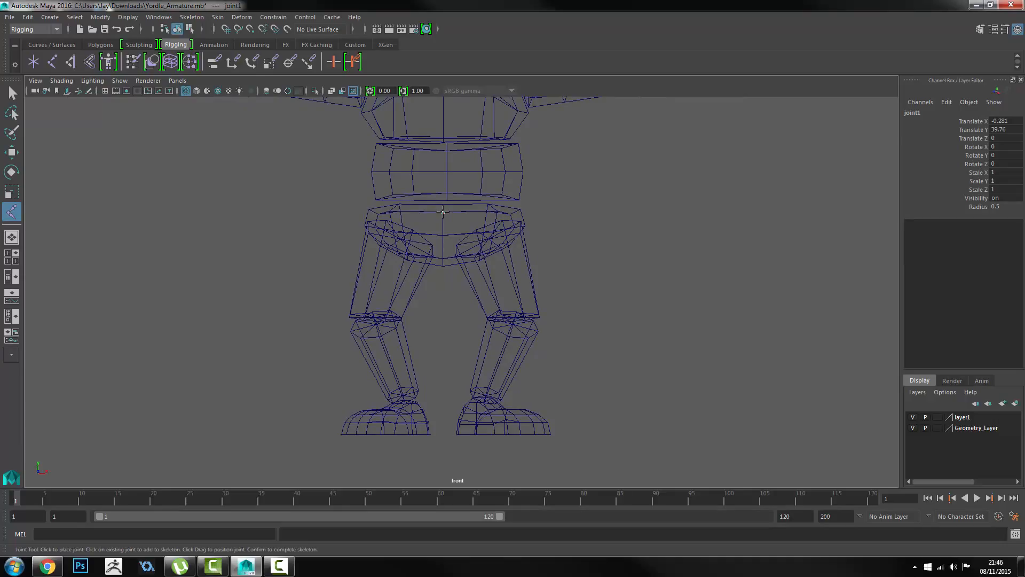
key("w")
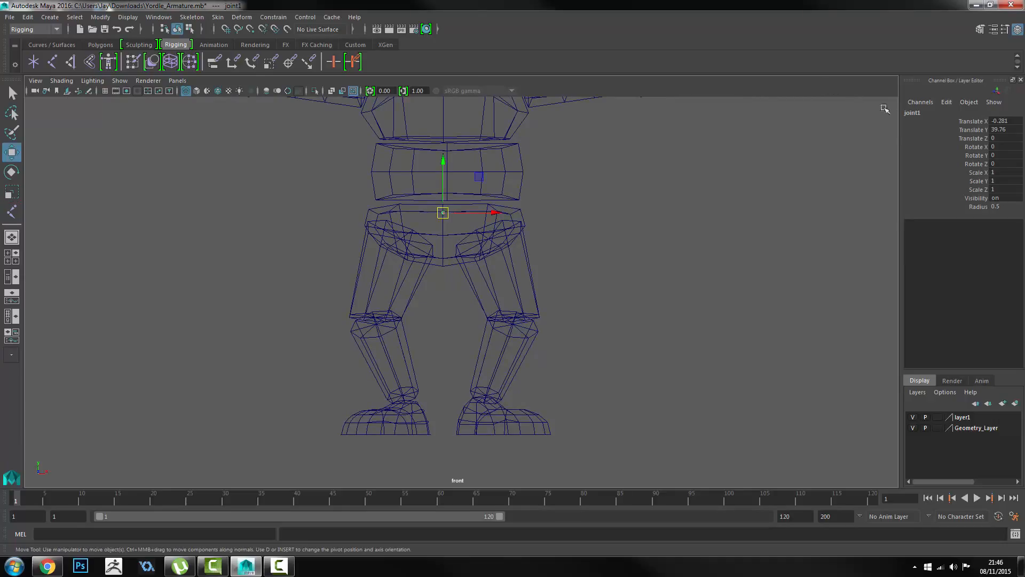
Rename the pelvis root joint as Master_Joint and deselect it.
double_click(914, 113)
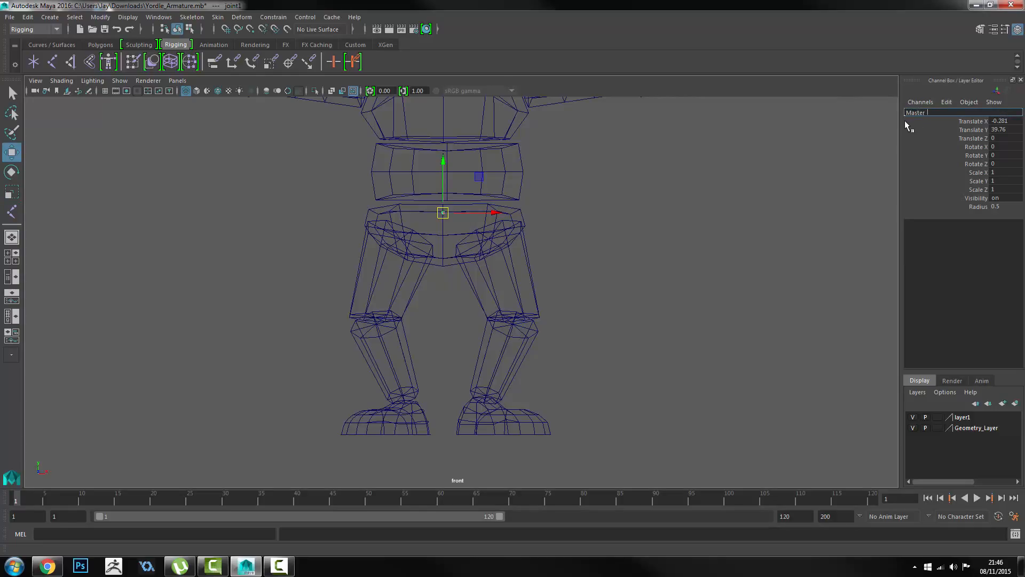
type("Master_Joint")
key("Return")
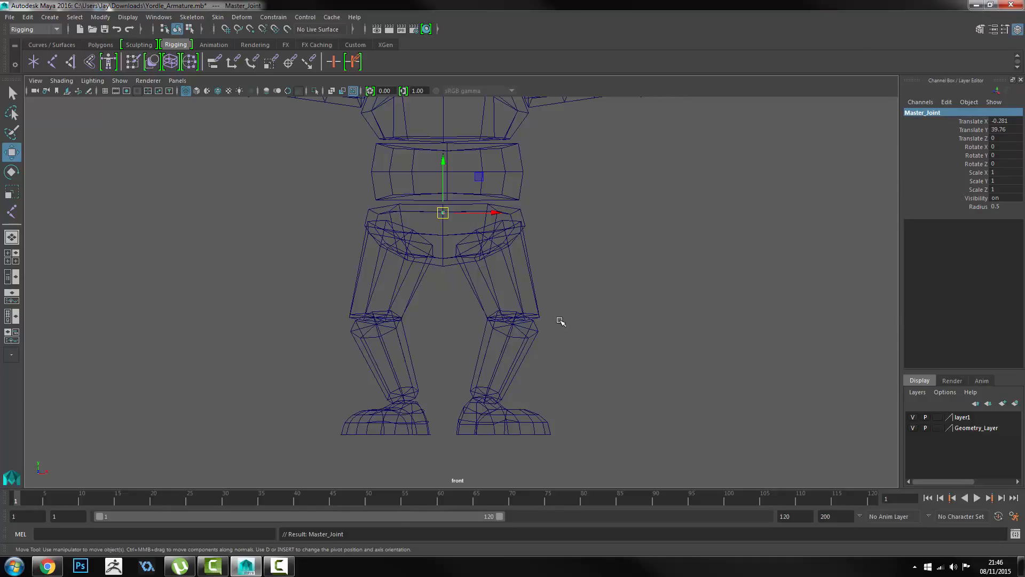
left_click(607, 240)
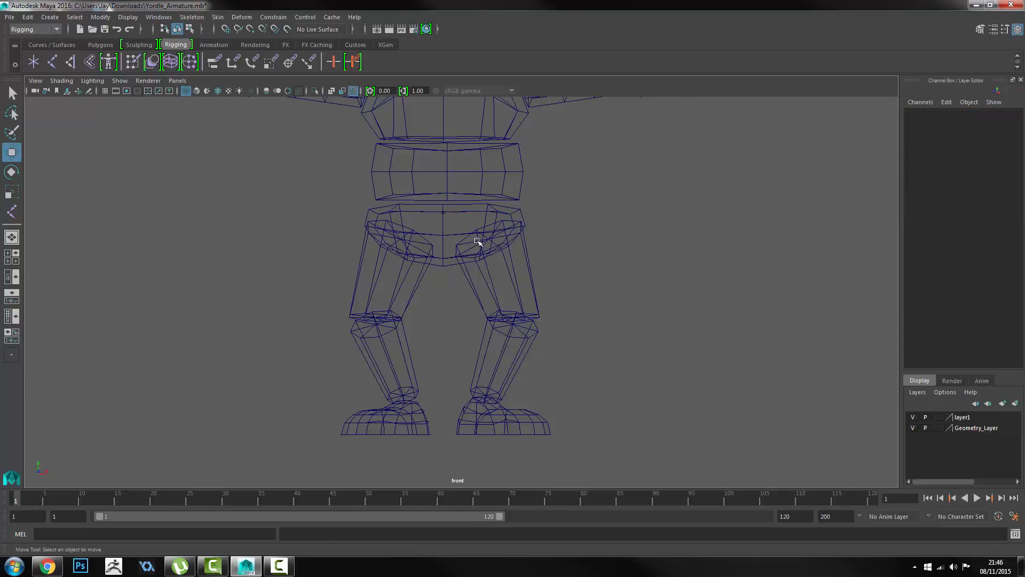
Starting from Master_Joint, add a hip joint about 10 units away and a knee joint about 17.6 units below it on the character's left leg.
left_click(51, 62)
scroll(526, 229, "up", 3)
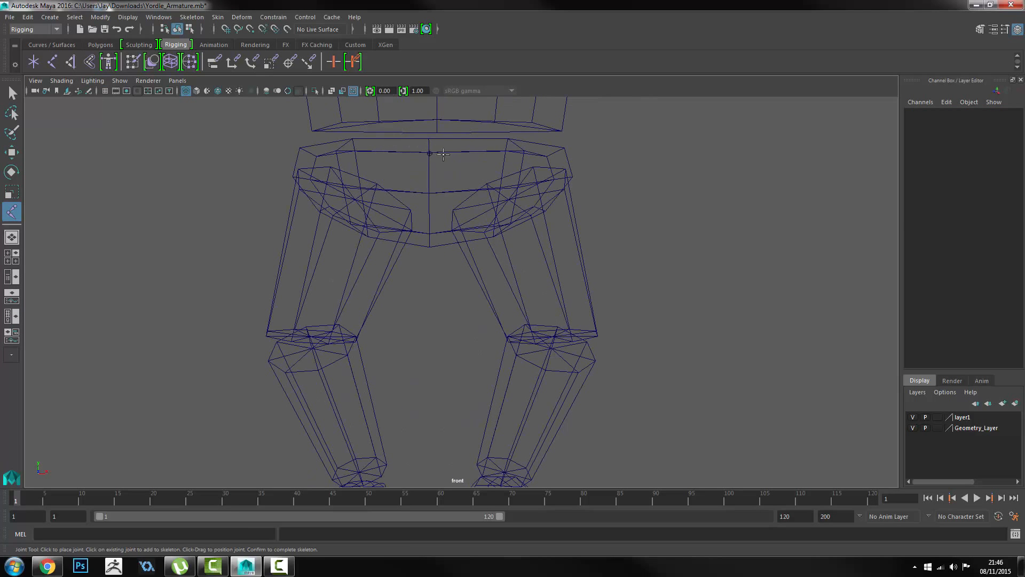
left_click(430, 153)
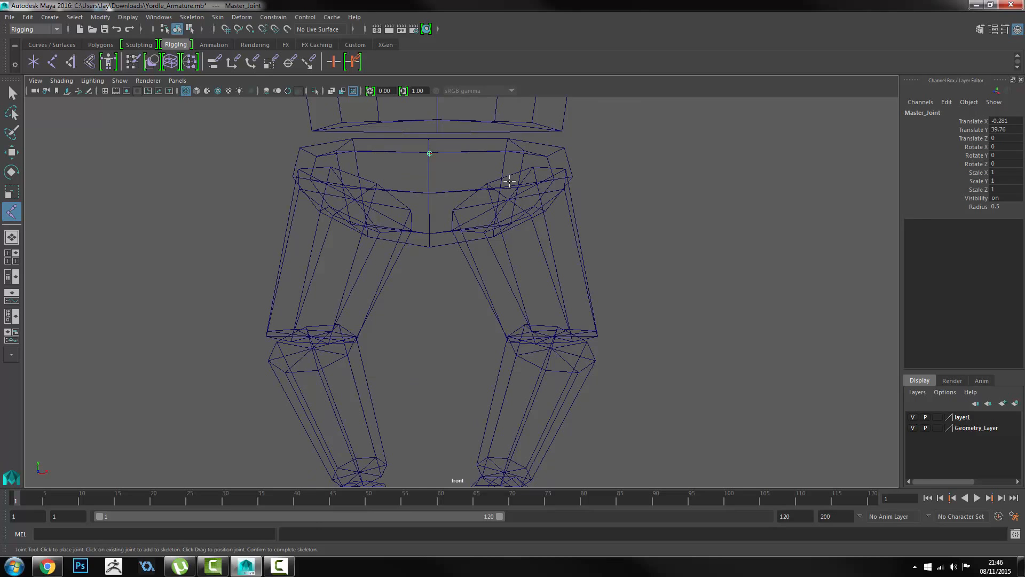
mouse_move(509, 182)
left_mouse_down()
mouse_move(499, 183)
mouse_move(525, 172)
left_mouse_up()
scroll(521, 227, "down", 3)
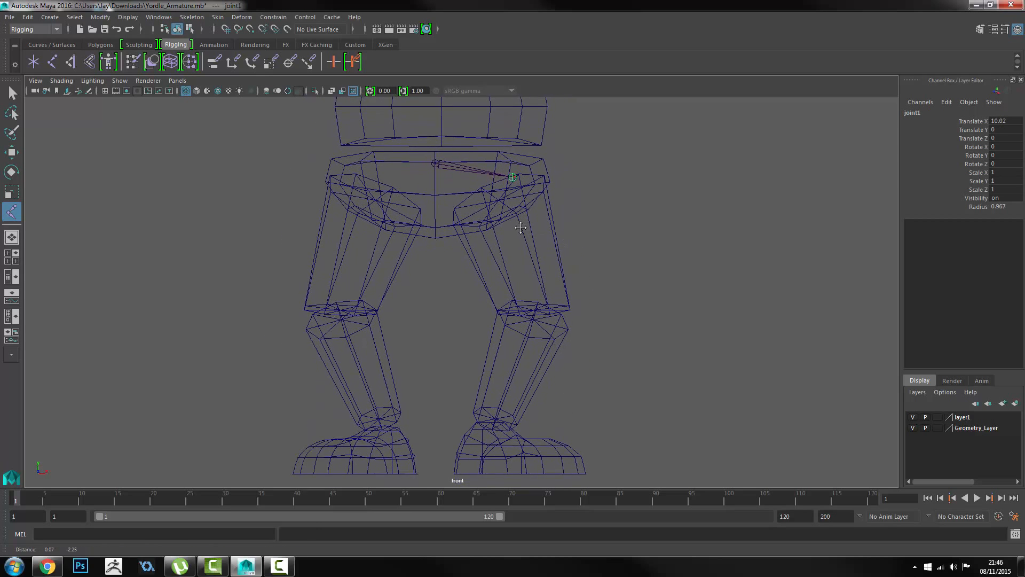
middle_click_drag(521, 228, 521, 219, "alt")
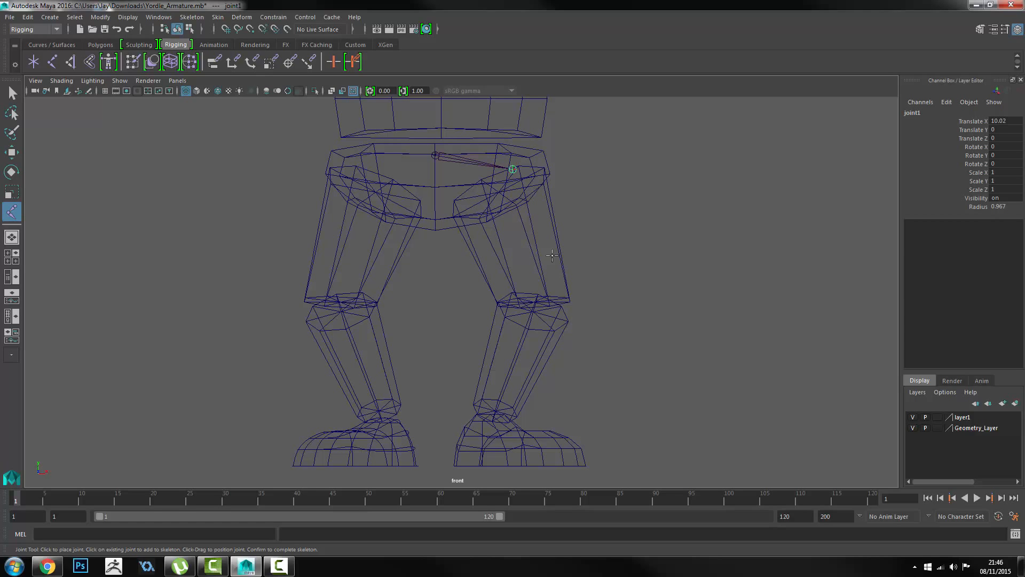
left_click_drag(534, 300, 536, 305)
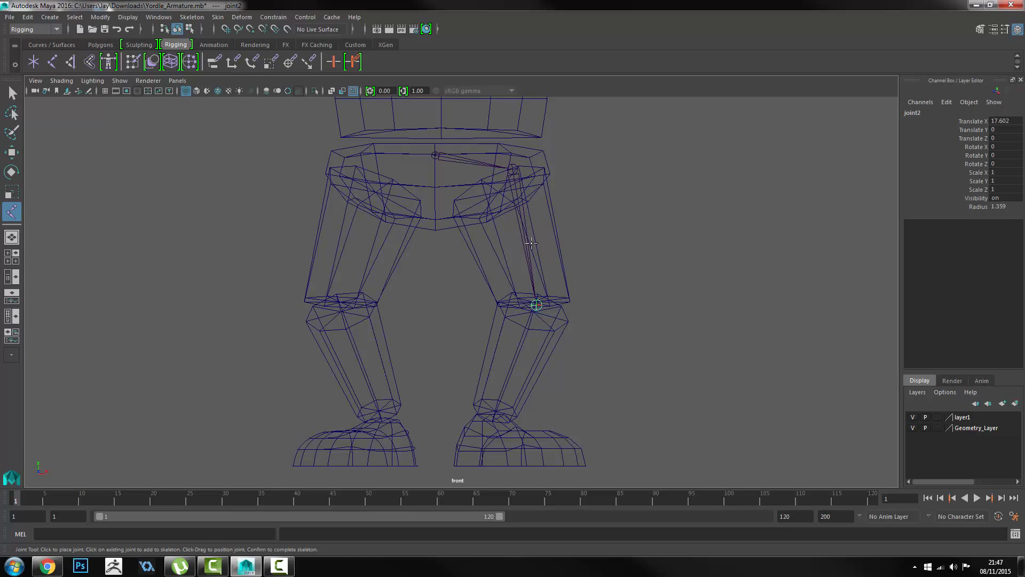
Continue the left leg chain with lower-shin, ankle, heel, ball and toe-tip joints, and finish the chain.
left_click_drag(496, 417, 494, 405)
left_click_drag(504, 419, 505, 422)
left_click_drag(469, 463, 576, 460)
left_click(573, 459)
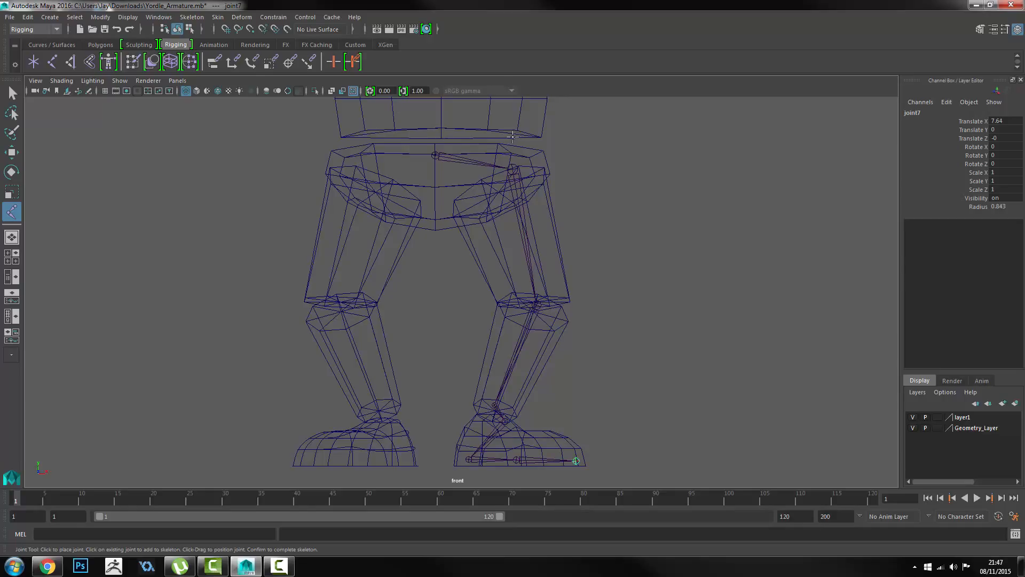
key("w")
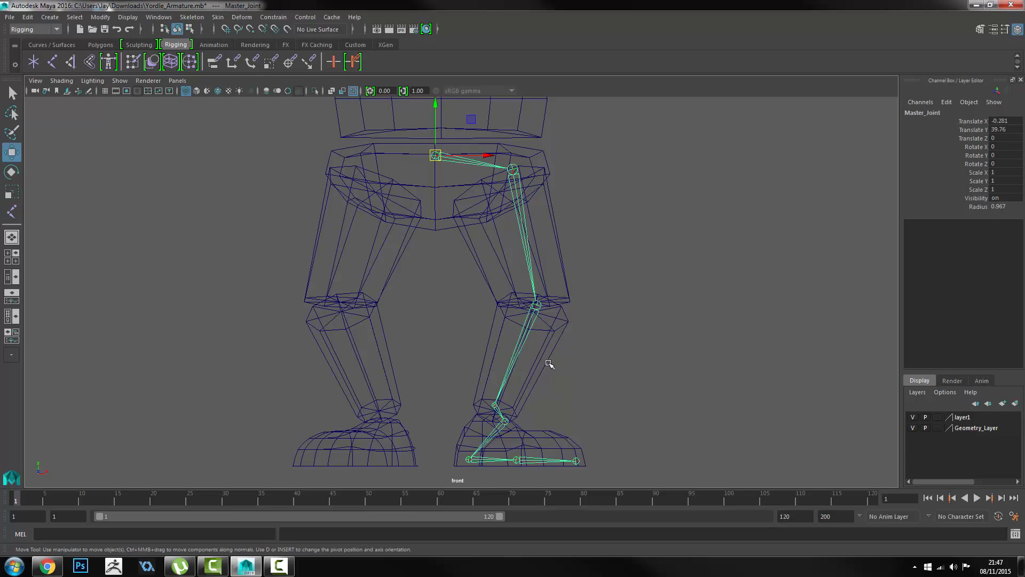
Examine how the left leg joint chain lines up with the leg mesh in the perspective view.
key("space")
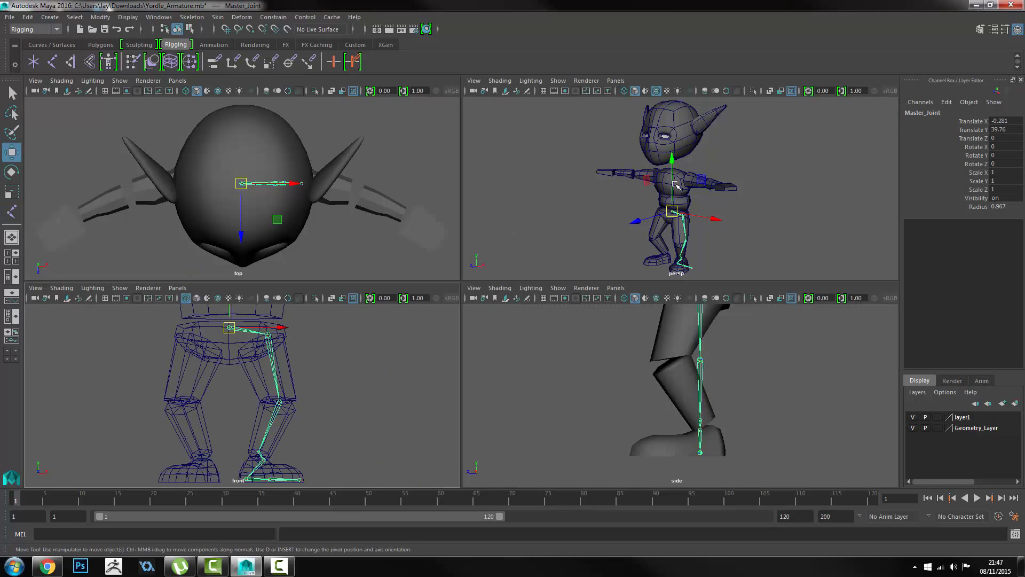
key("space")
left_click_drag(517, 215, 588, 291, "alt")
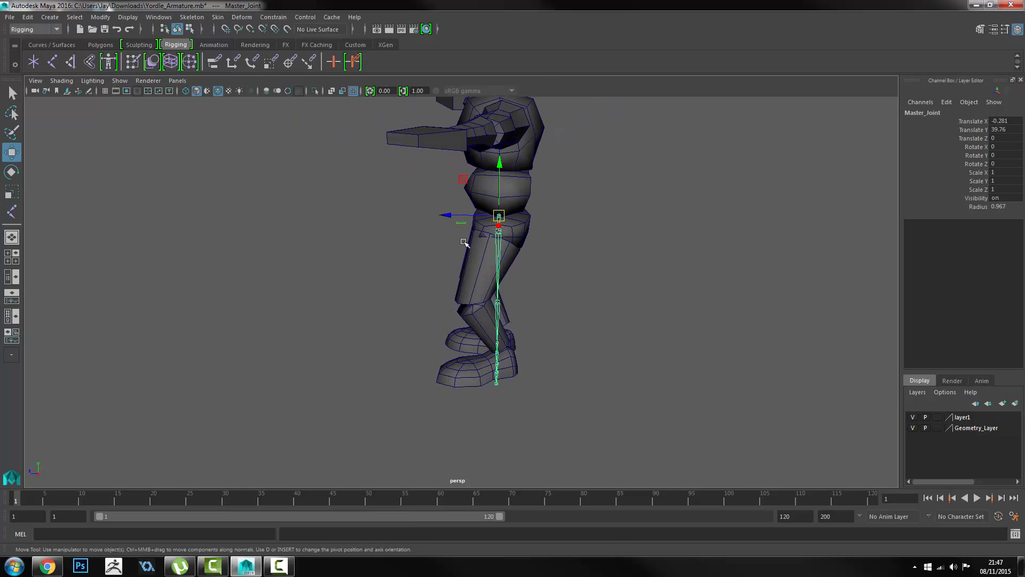
key("space")
key("space")
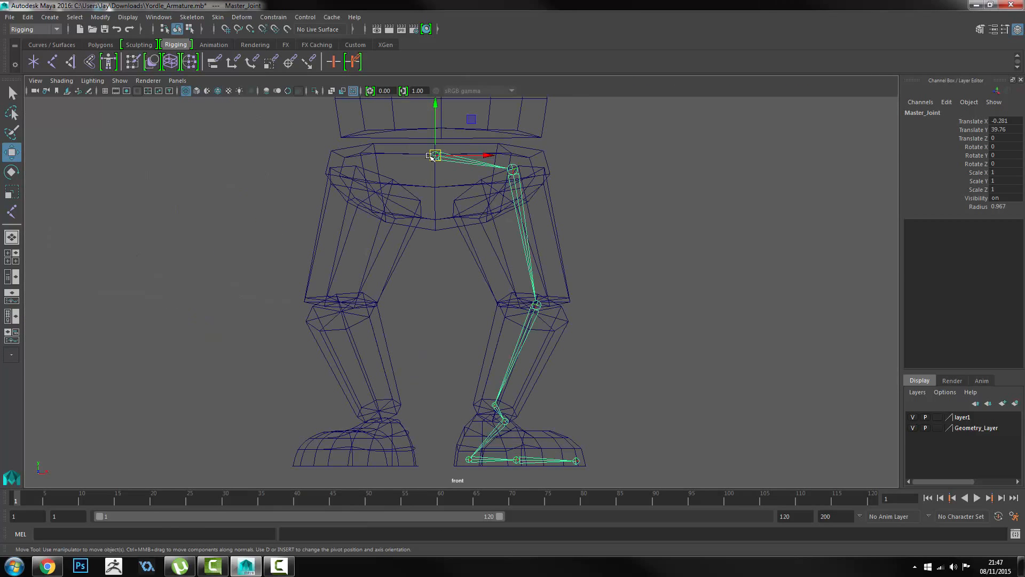
key("space")
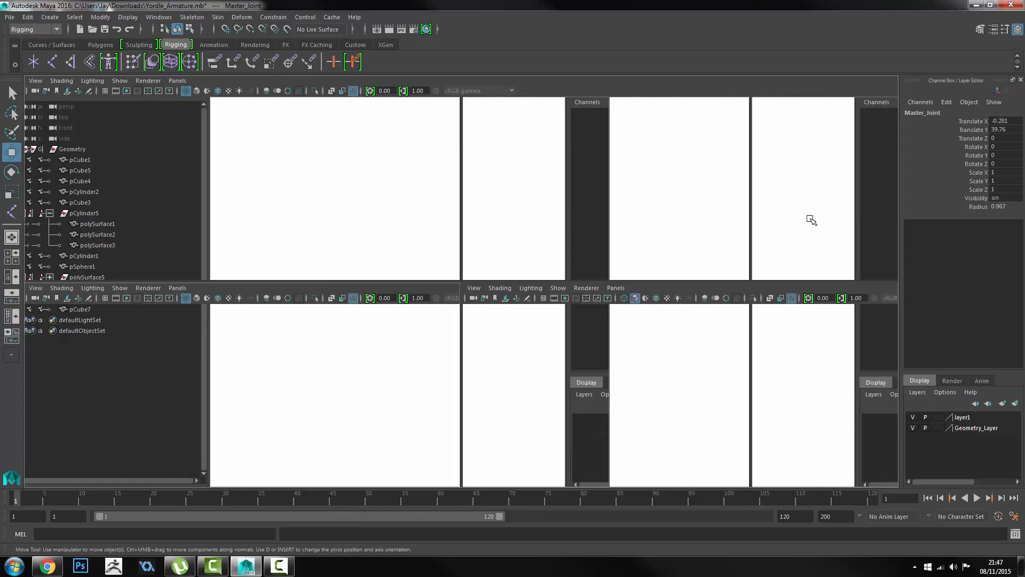
key("space")
left_click_drag(572, 251, 487, 288, "alt")
right_click_drag(437, 255, 486, 247, "alt")
mouse_move(485, 246)
left_mouse_down("alt")
mouse_move(519, 225)
mouse_move(541, 234)
left_mouse_up("alt")
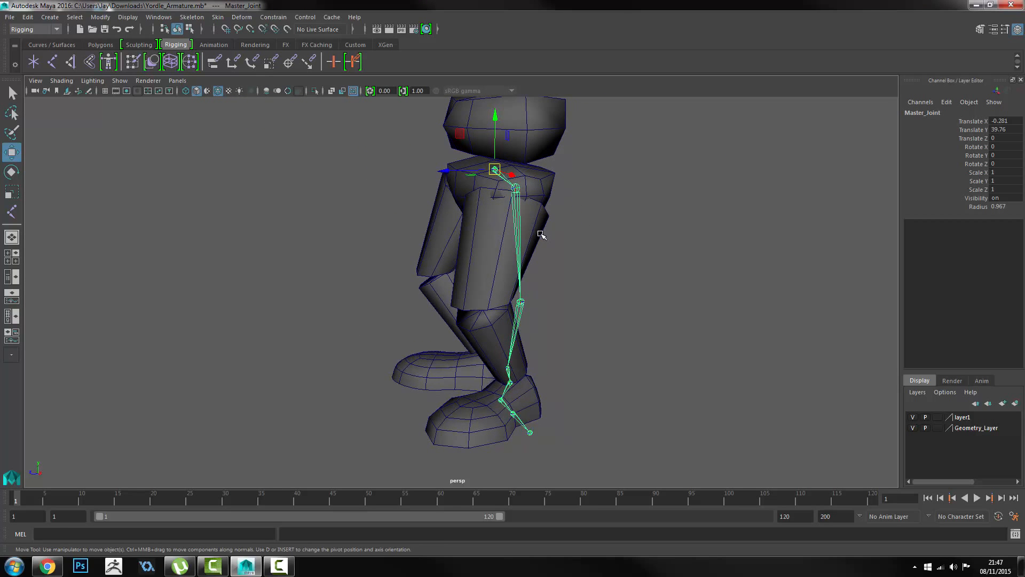
Select the left hip joint and put the Move tool into pivot editing mode.
left_click(517, 189)
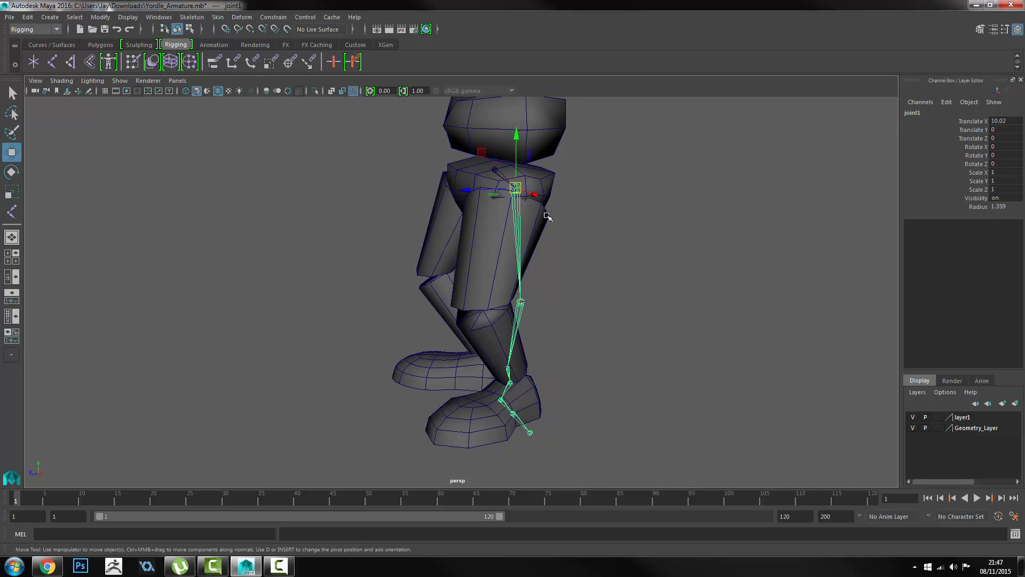
left_click_drag(516, 189, 530, 238, "alt")
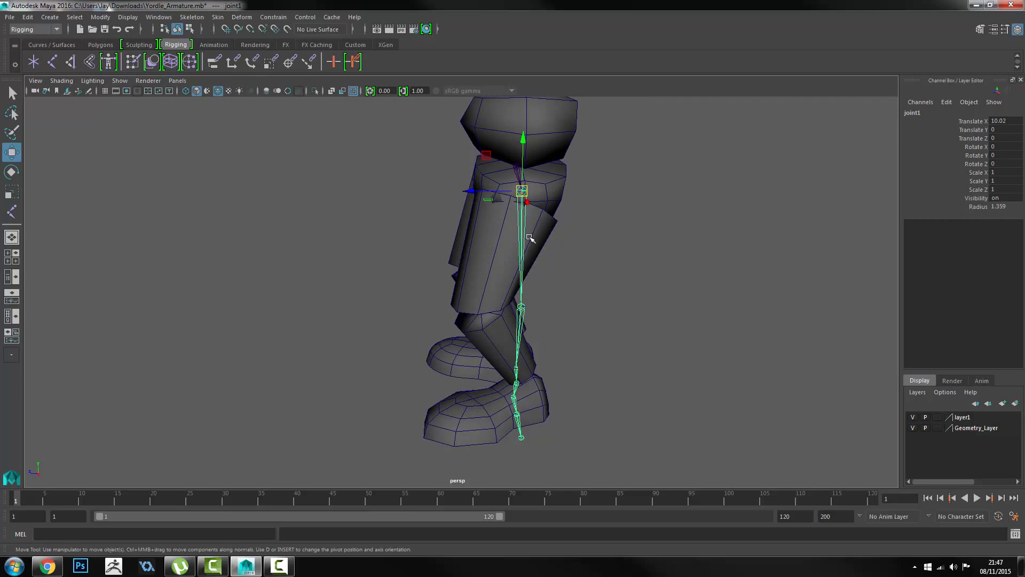
key("Insert")
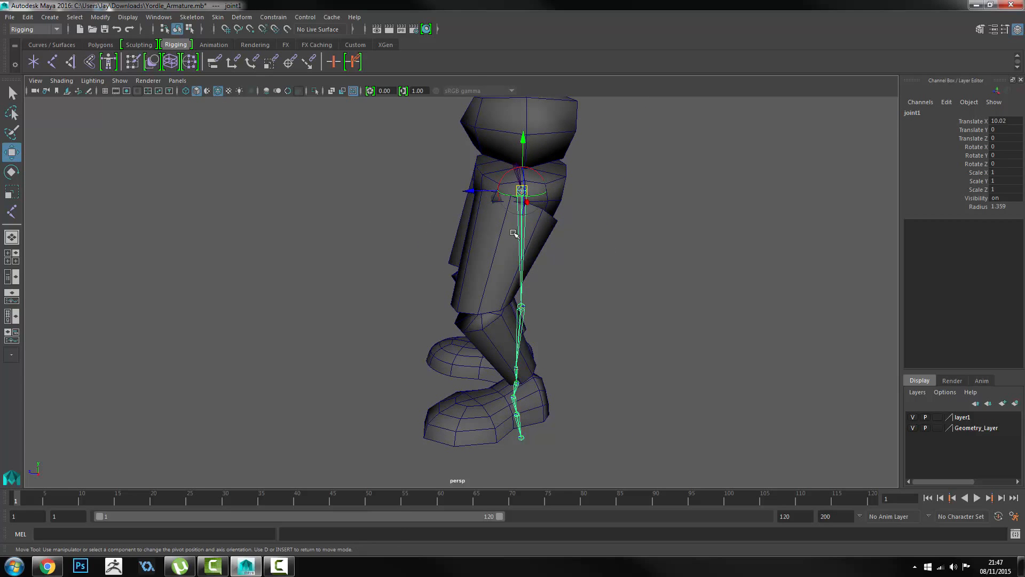
scroll(518, 187, "up", 2)
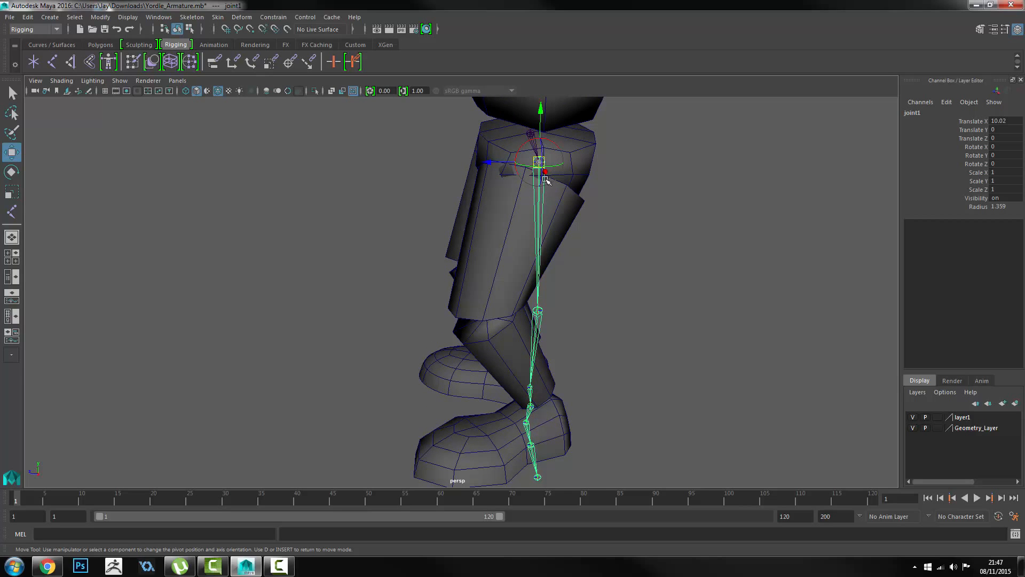
key("Insert")
key("Insert")
left_click(480, 169)
key("ctrl+z")
left_click_drag(485, 161, 579, 184)
key("ctrl+z")
key("ctrl+z")
key("ctrl+z")
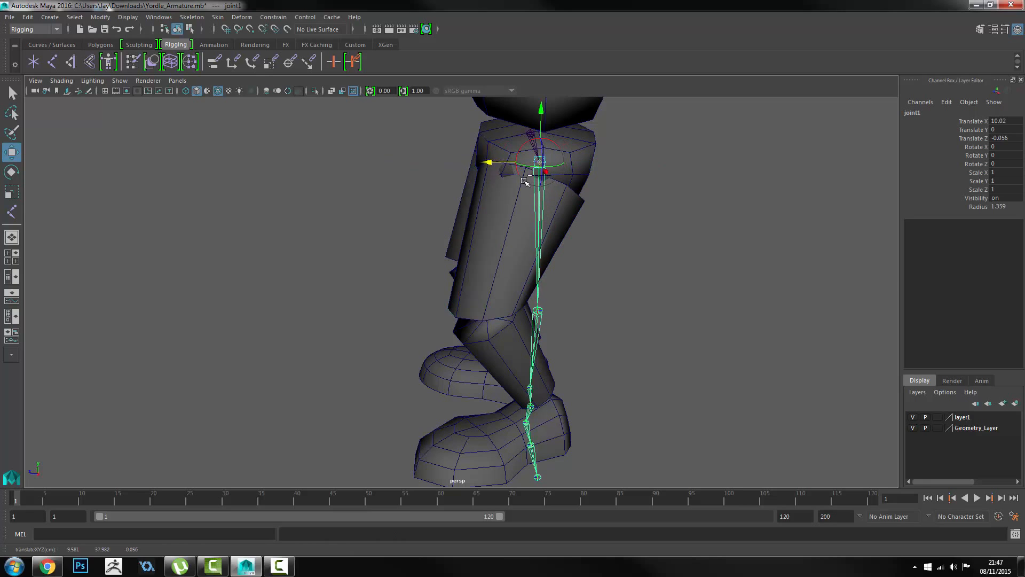
Move only the left hip joint forward to about Translate Z 1.37, leaving its child joints in place.
left_click_drag(488, 162, 497, 183)
key("ctrl+z")
key("d")
Move only the left knee joint forward into the knee mesh, to about Translate Z 7.1.
left_click_drag(511, 228, 618, 224, "alt")
left_click_drag(573, 258, 598, 311, "alt")
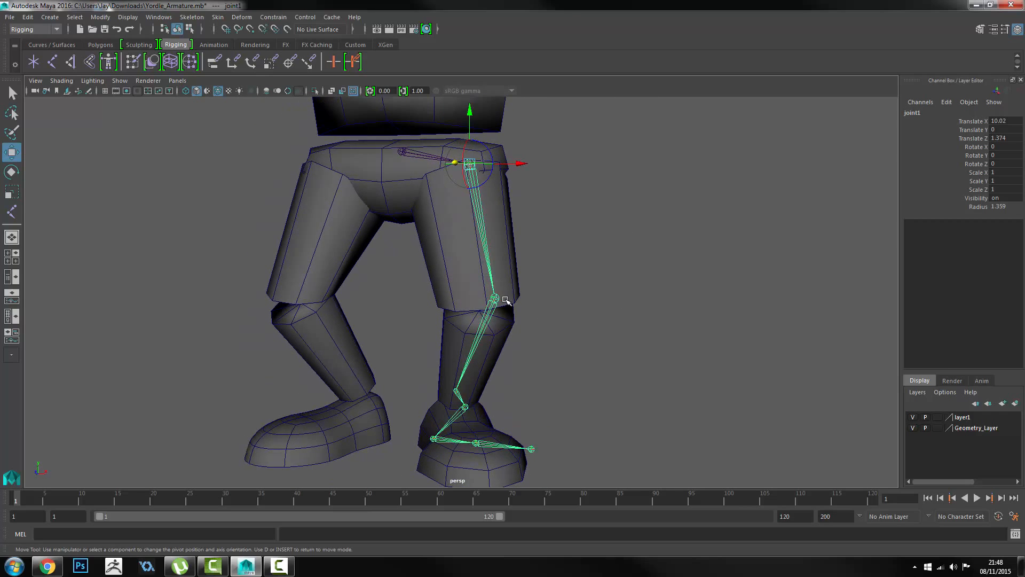
left_click(505, 301)
left_click_drag(505, 301, 421, 317, "alt")
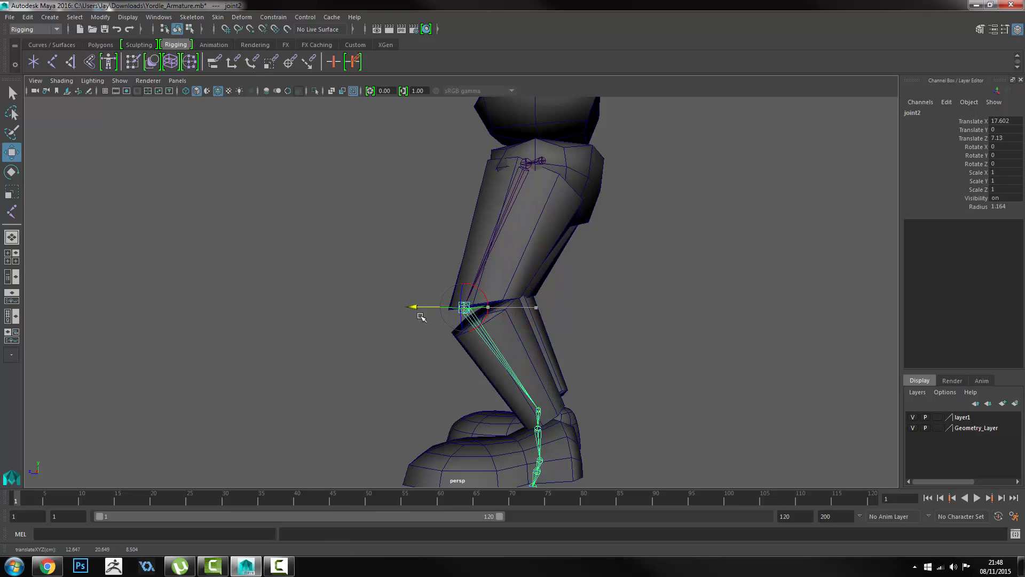
Move the lower-shin joint back to about Translate Z 9.8 and the ankle joint forward to about Translate Z 2.6.
middle_click_drag(555, 342, 561, 235, "alt")
left_click(545, 307)
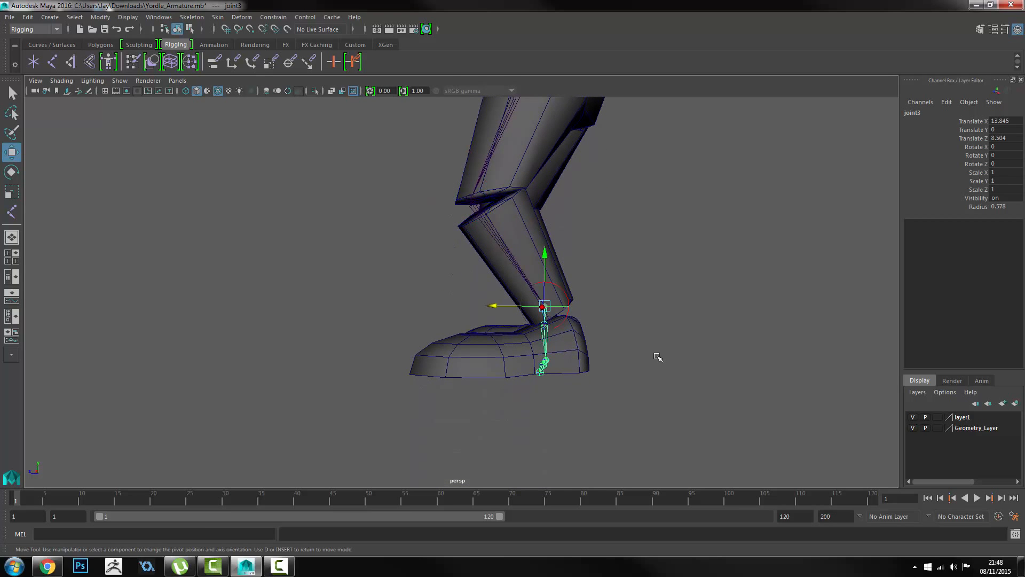
left_click_drag(512, 339, 520, 335, "alt")
mouse_move(493, 302)
left_mouse_down()
mouse_move(529, 304)
mouse_move(503, 308)
left_mouse_up()
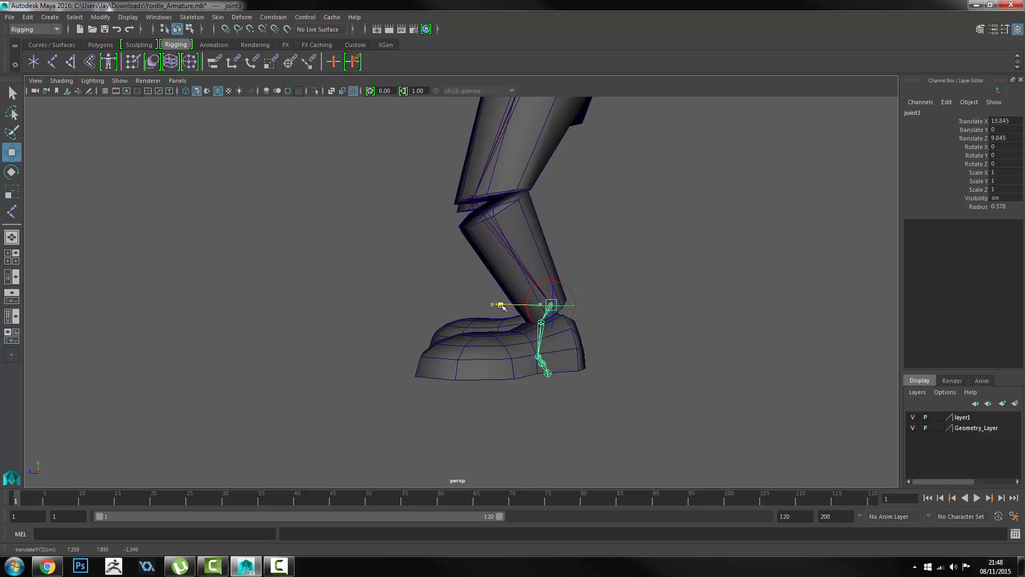
left_click(542, 324)
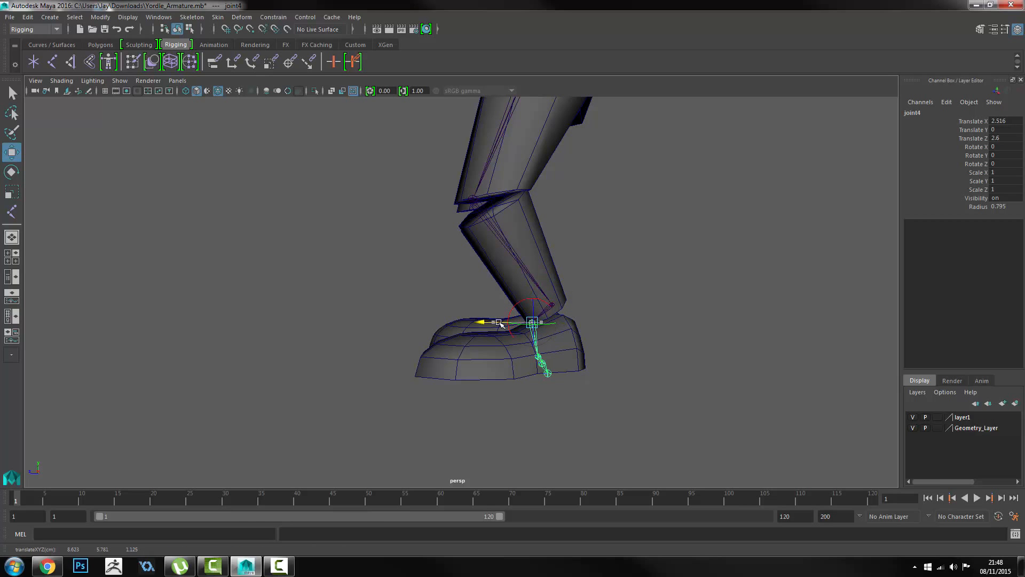
Move the heel joint to the back of the left foot and the ball joint forward to about Translate Z 7.1.
left_click_drag(592, 376, 472, 352, "alt")
left_click(548, 350)
left_click(529, 367)
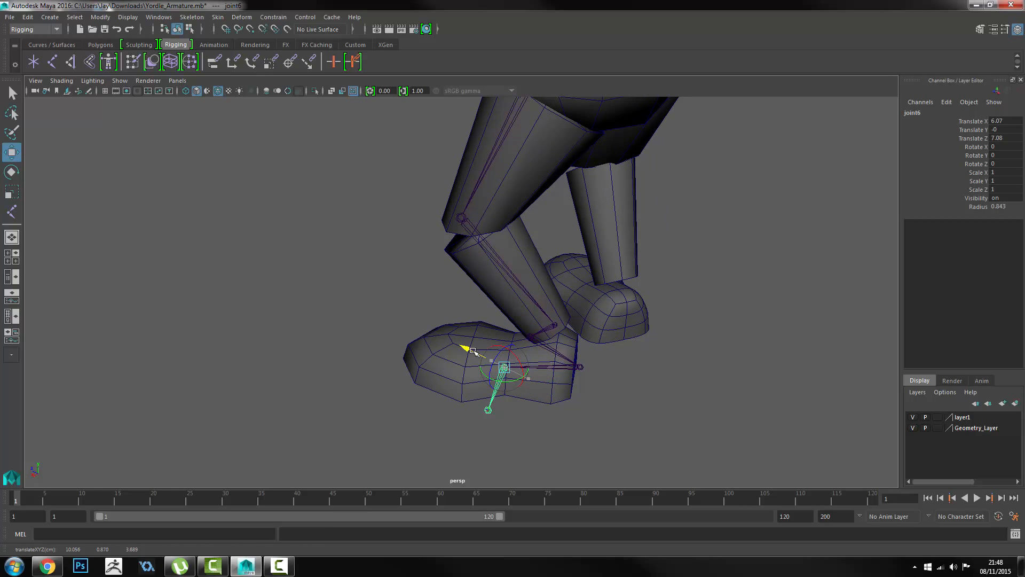
Move the toe-tip joint to about X 5.1, Z 9.6 and the ball joint to about X 5, Z 6.9, centring both in the foot.
left_click(488, 410)
left_click_drag(464, 393, 499, 371)
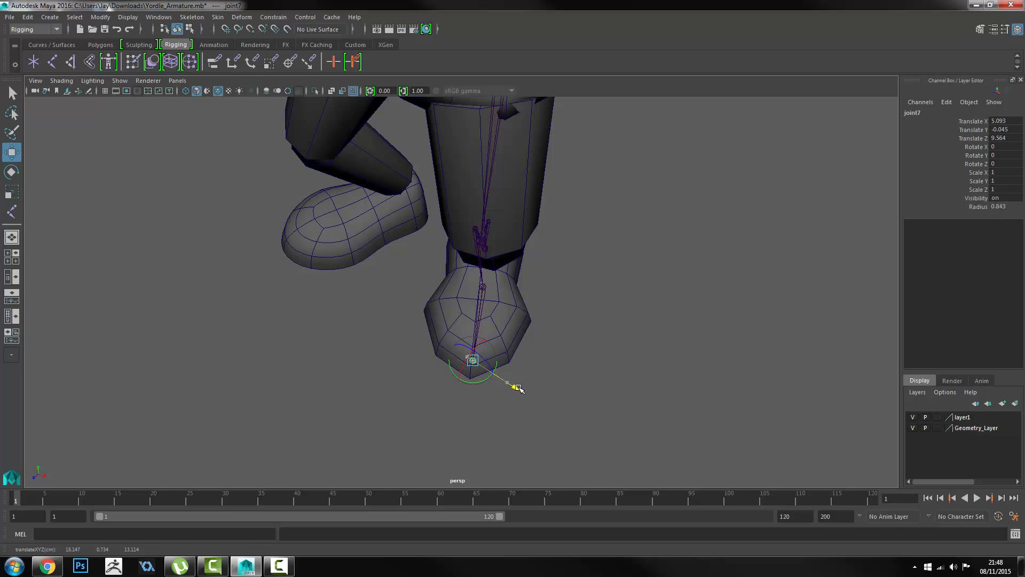
left_click(483, 288)
left_click_drag(526, 312, 532, 169)
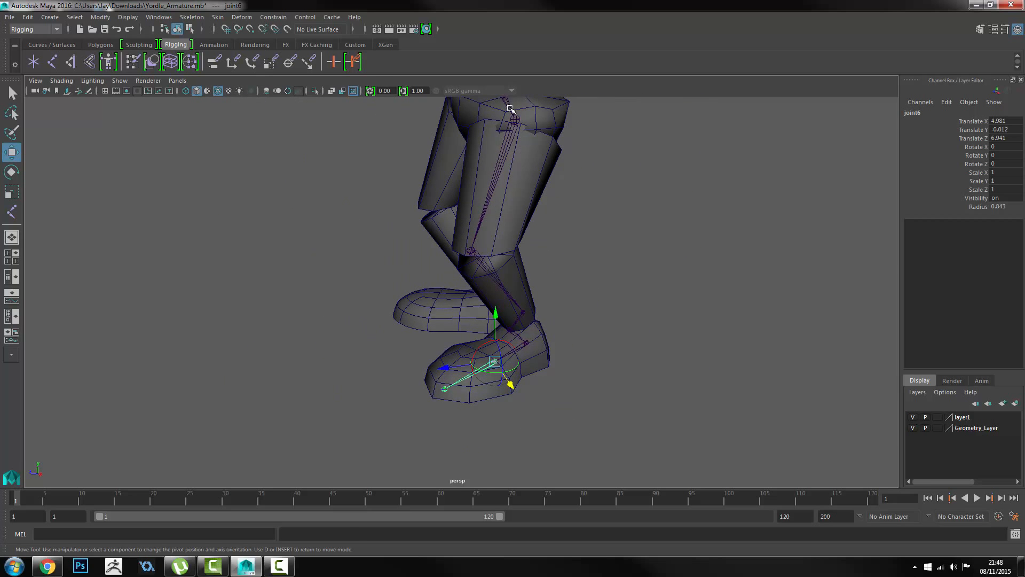
Examine how the left leg's ankle, lower-shin and heel joints sit inside the mesh from several angles.
left_click_drag(510, 109, 518, 151, "alt")
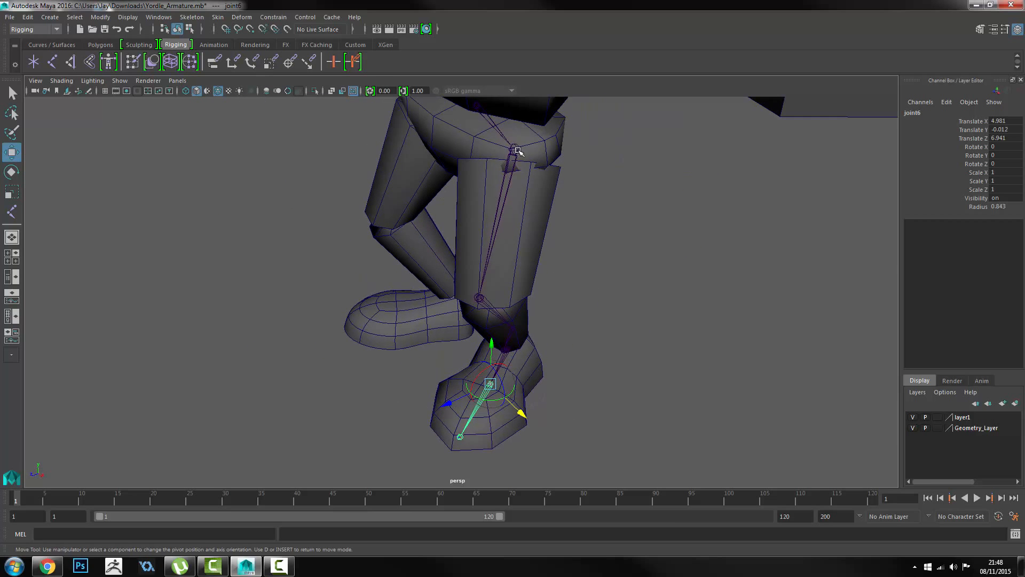
left_click_drag(521, 364, 505, 316, "alt")
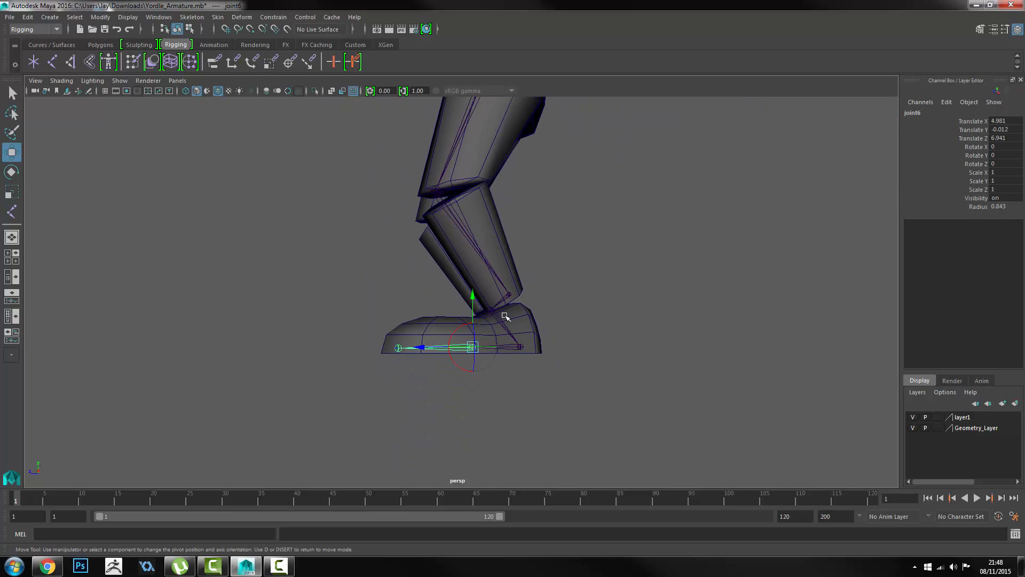
left_click_drag(497, 239, 486, 192, "alt")
left_click_drag(521, 345, 528, 332, "alt")
left_click(497, 315)
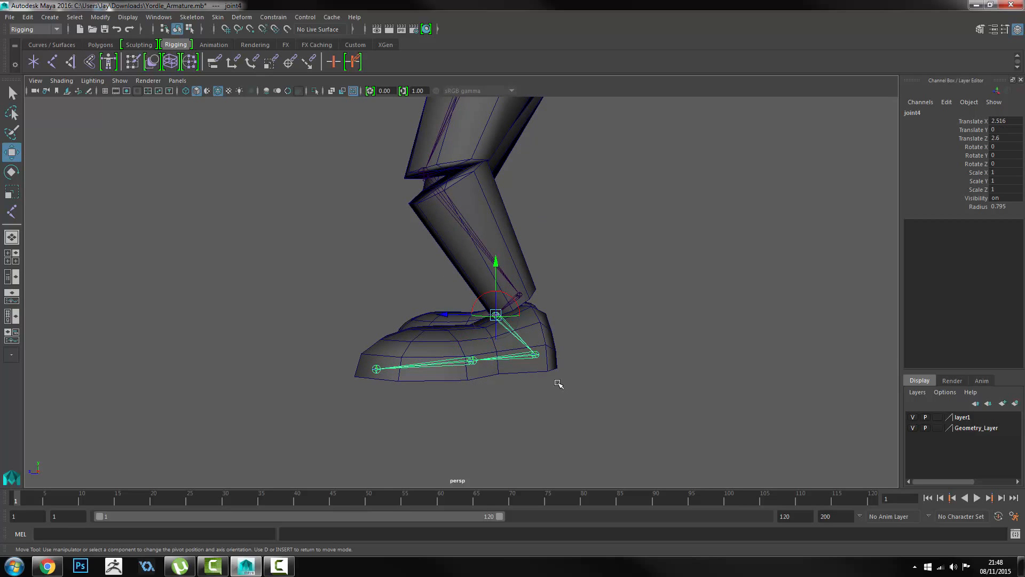
left_click(526, 298)
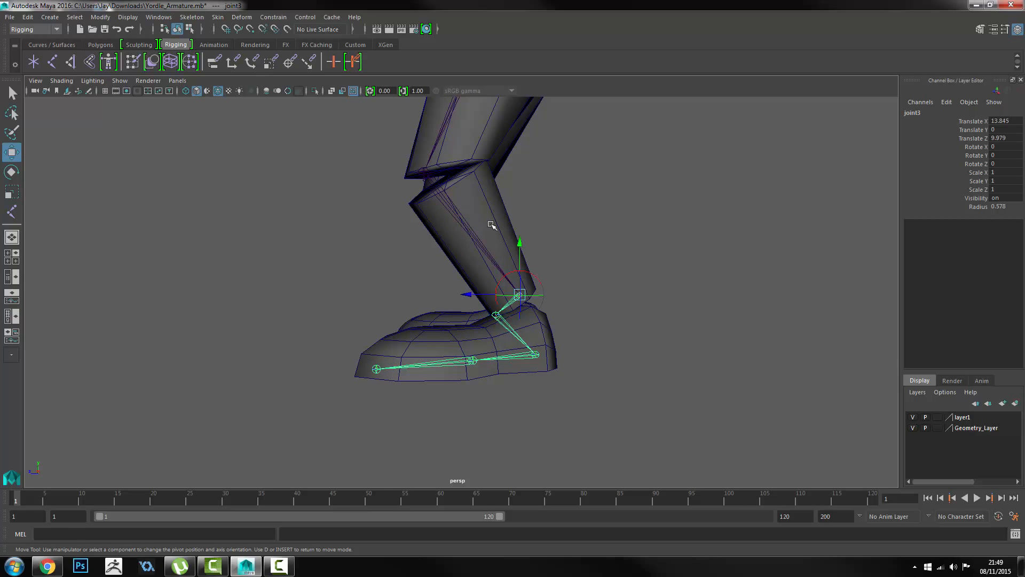
right_click_drag(491, 224, 569, 397, "alt")
left_click(559, 374)
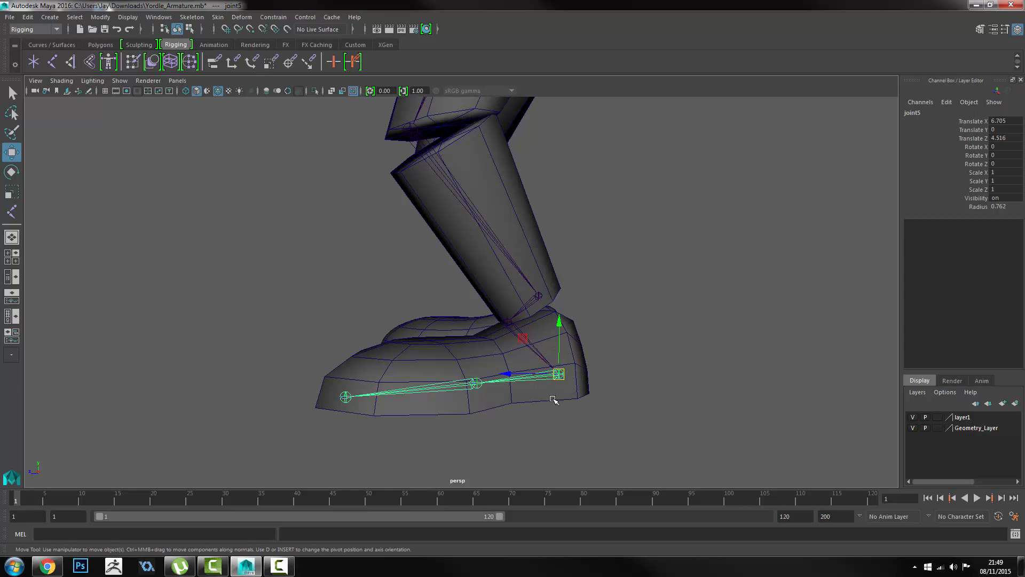
Try rotating the left foot mesh about a pivot placed at the heel joint, and undo the rotation.
left_click(538, 395)
key("d")
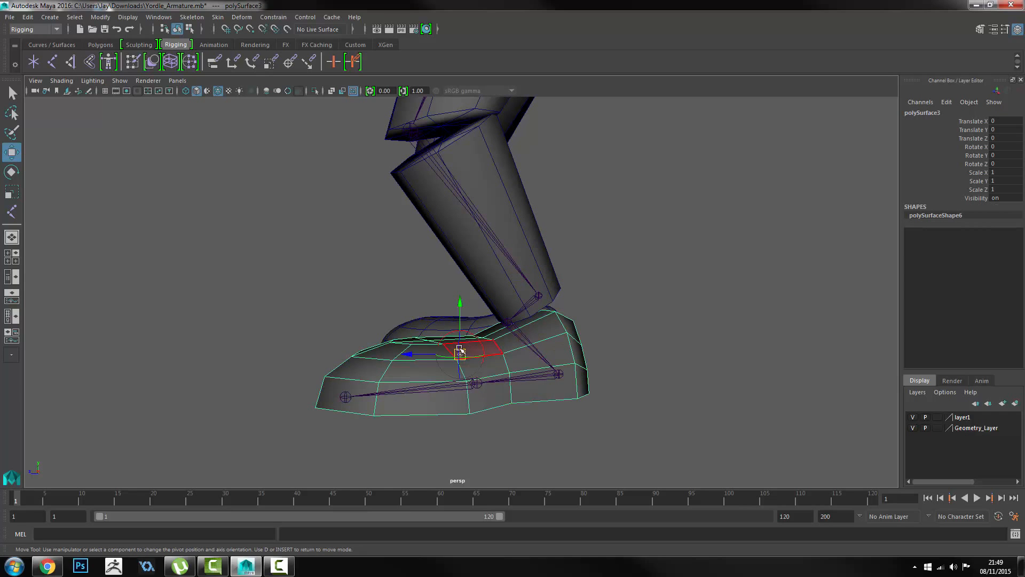
left_click_drag(585, 387, 575, 409, "alt")
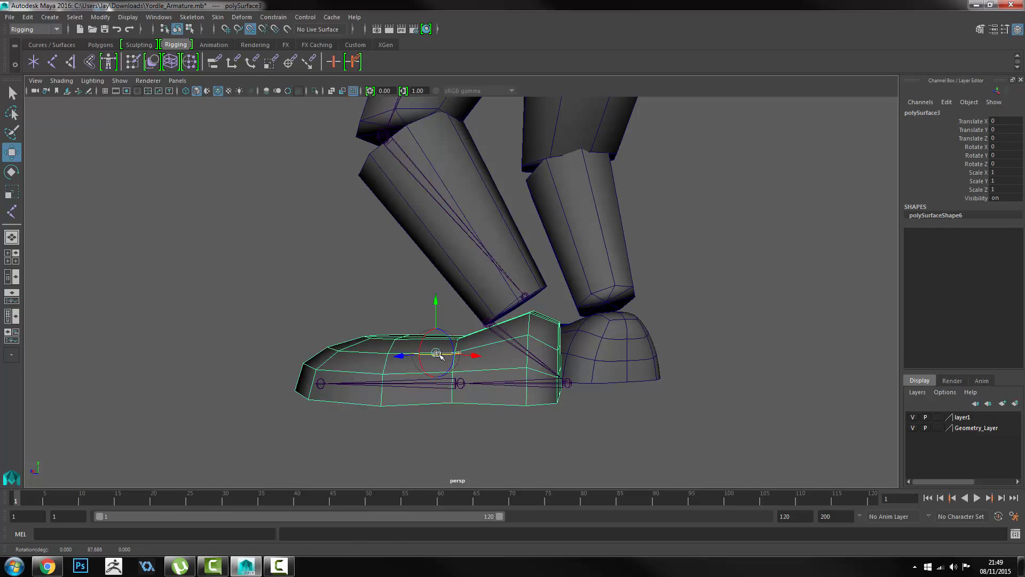
left_click_drag(438, 354, 611, 383)
key("d")
key("e")
key("ctrl+z")
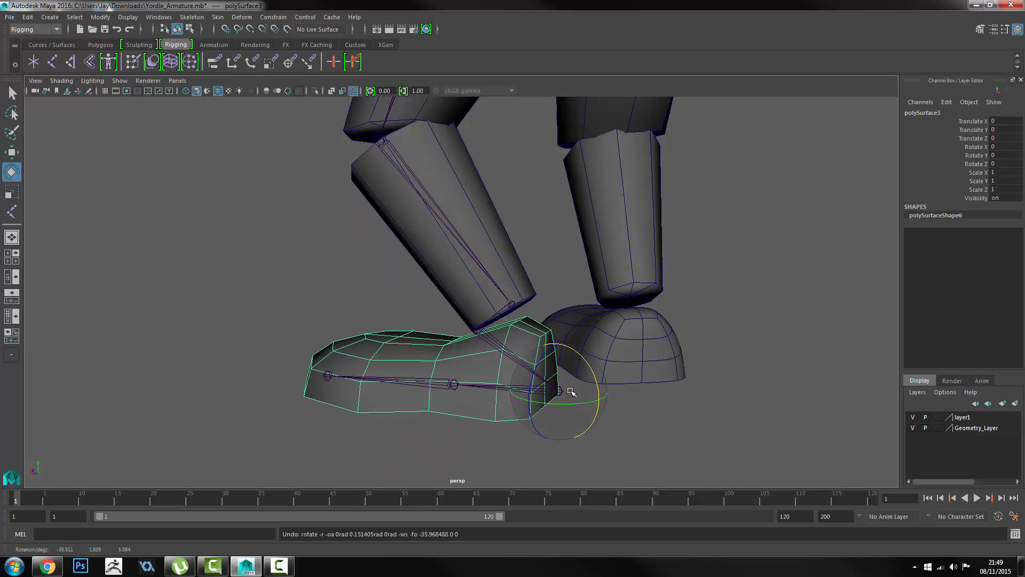
Try rotating the left foot mesh about a pivot snapped to the lower-shin joint, and undo the attempt.
key("d")
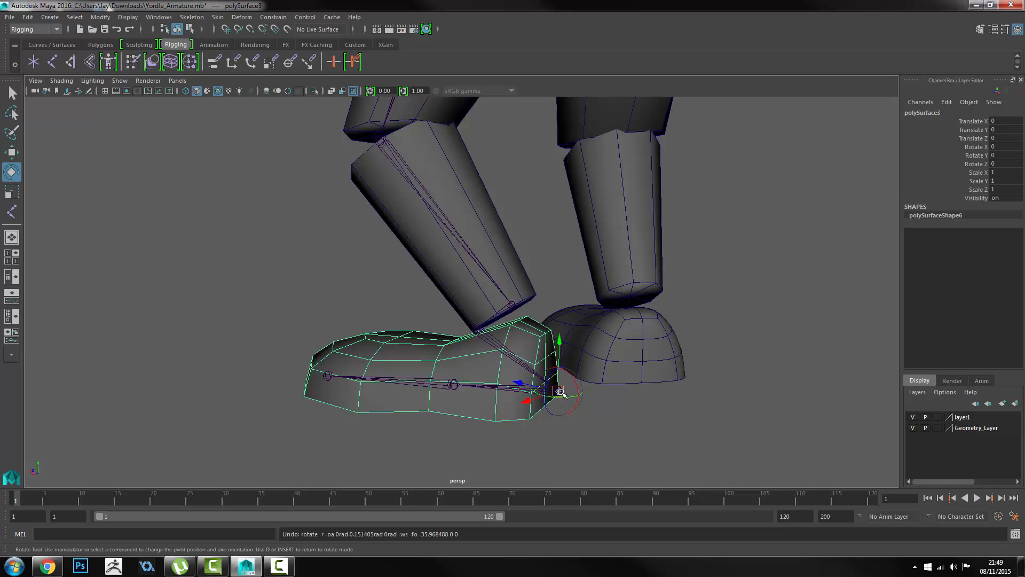
key("v")
left_click_drag(559, 393, 531, 341)
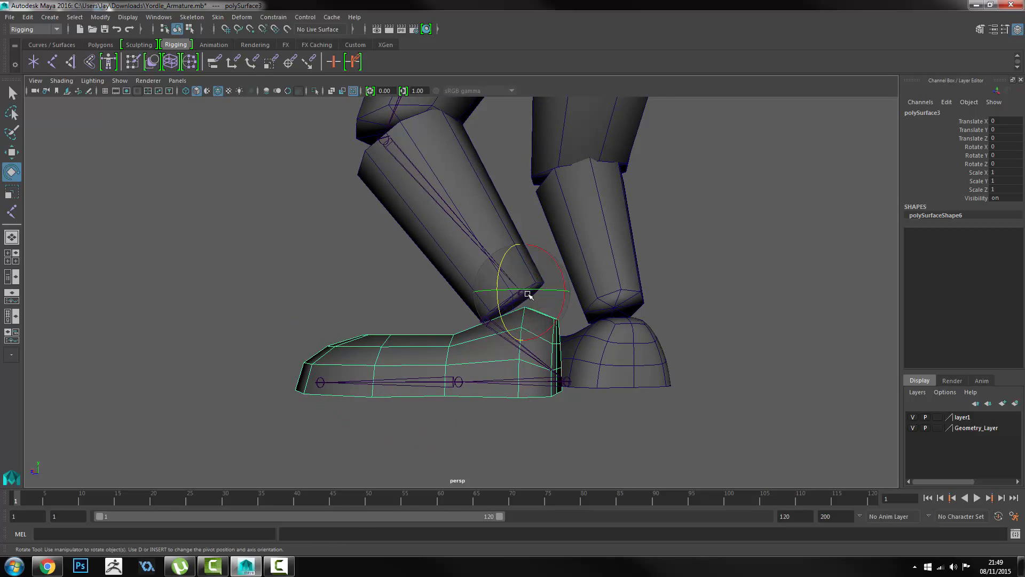
left_click_drag(560, 268, 550, 240)
left_click_drag(629, 287, 526, 306, "alt")
left_click_drag(434, 340, 574, 381)
key("ctrl+z")
key("ctrl+z")
Place the left foot mesh's pivot at the ankle joint, with the mesh rotated to about X -0.7, Y -4.1, Z -5.2, and deselect it.
key("d")
mouse_move(513, 319)
left_mouse_down()
mouse_move(555, 316)
mouse_move(495, 322)
left_mouse_up()
left_click_drag(576, 343, 512, 324, "alt")
key("w")
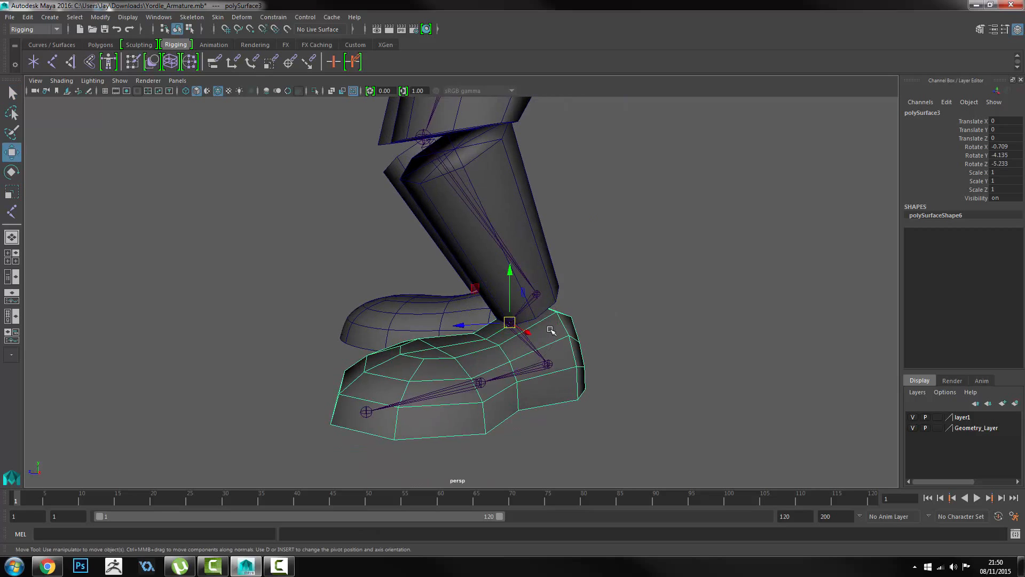
key("q")
left_click(599, 412)
Select the left hip joint and open the Mirror Joints options with the mirror function set to Orientation.
scroll(539, 369, "down", 2)
left_click_drag(529, 360, 471, 244, "alt")
left_click(487, 190)
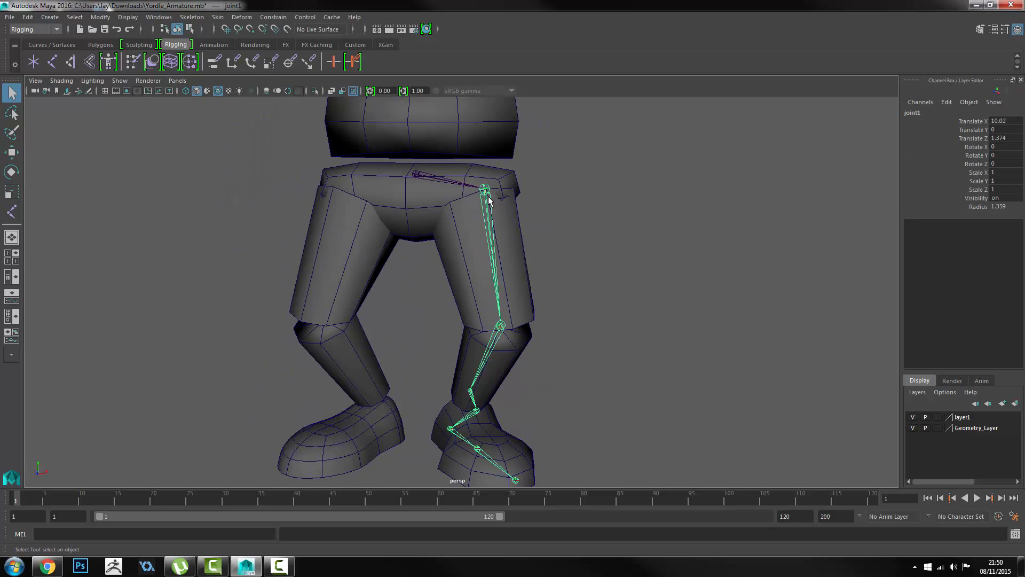
left_click_drag(489, 200, 500, 198, "alt")
middle_click_drag(485, 214, 602, 206, "alt")
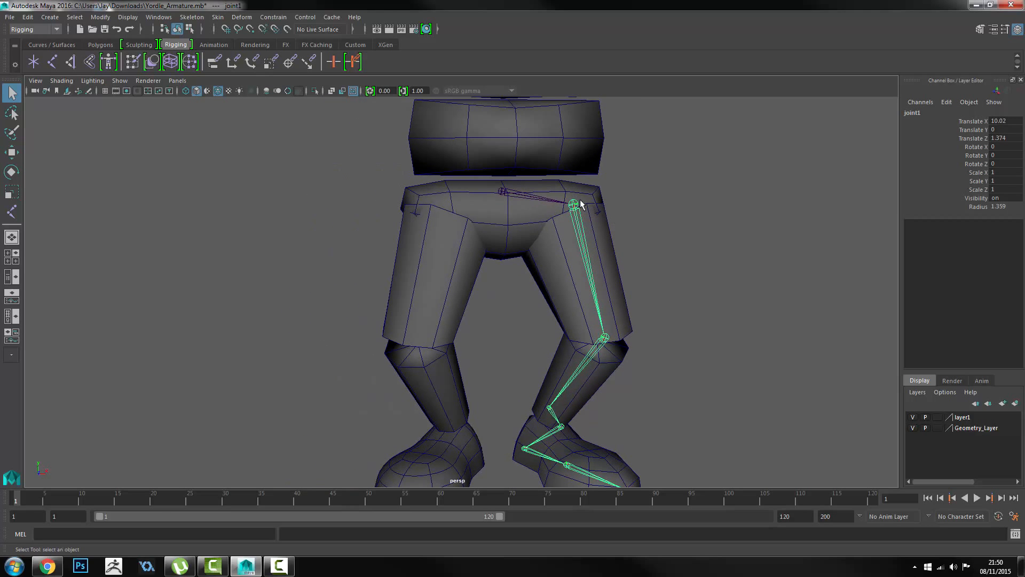
key("w")
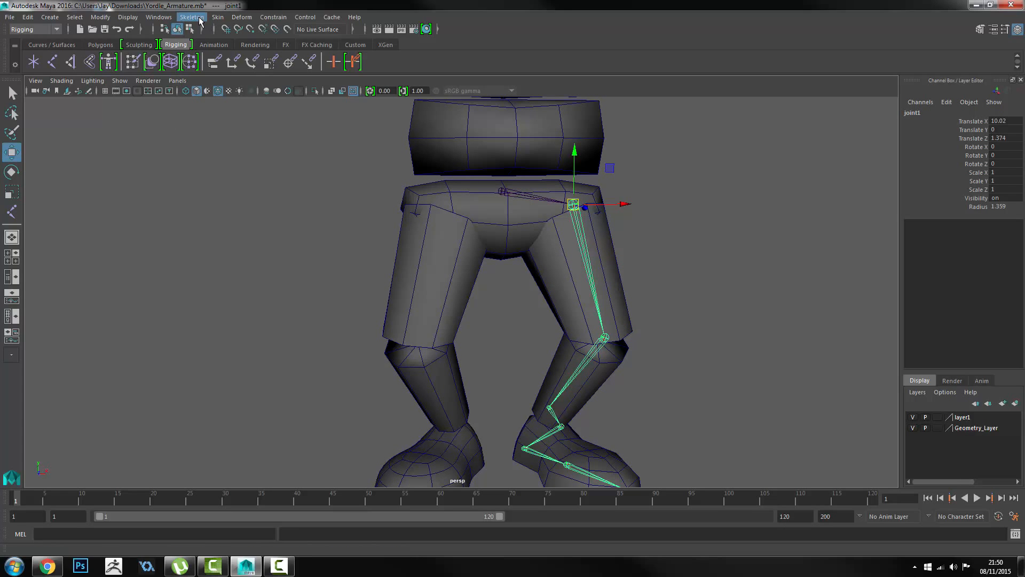
left_click(200, 18)
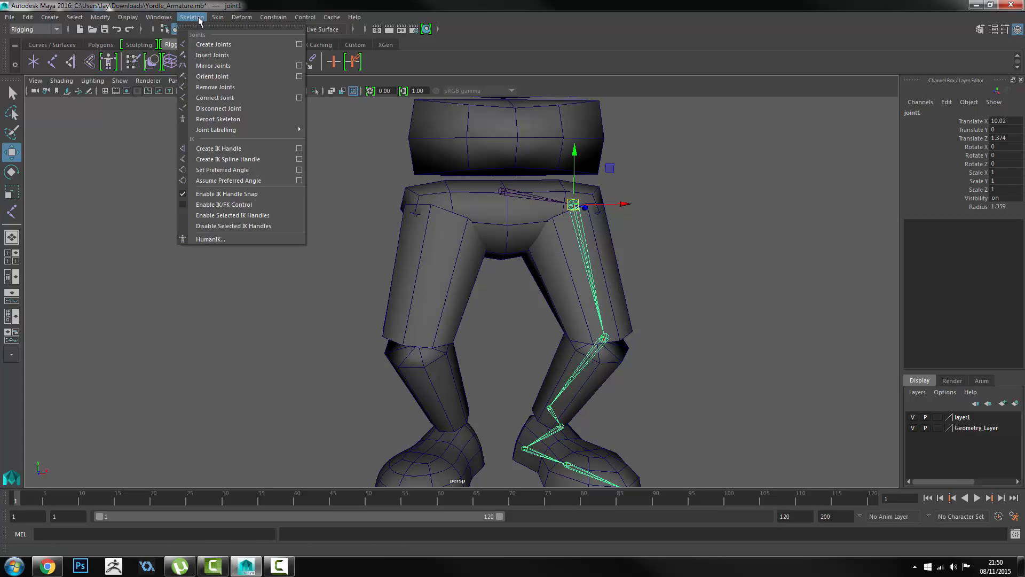
left_click(299, 65)
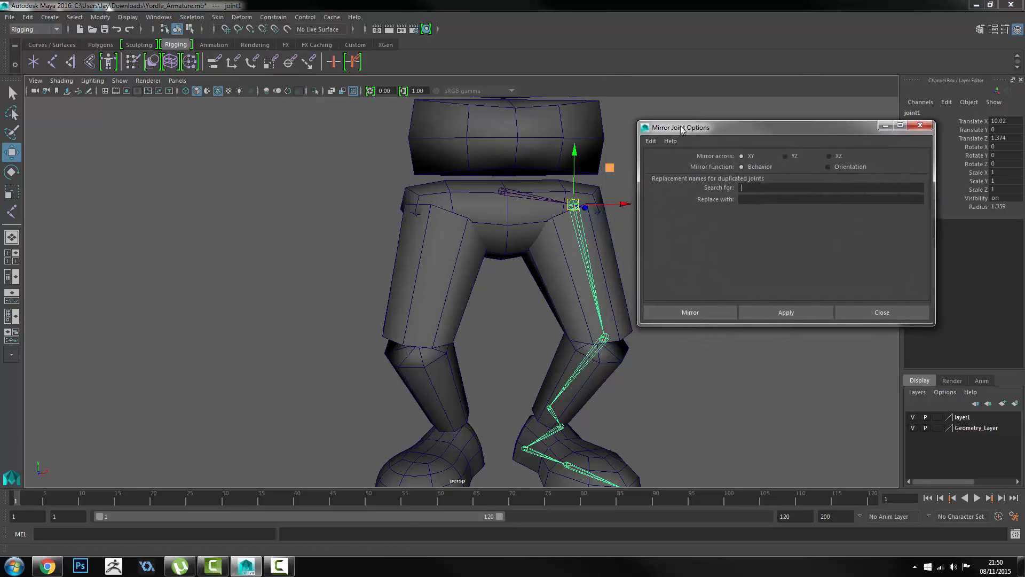
left_click(191, 17)
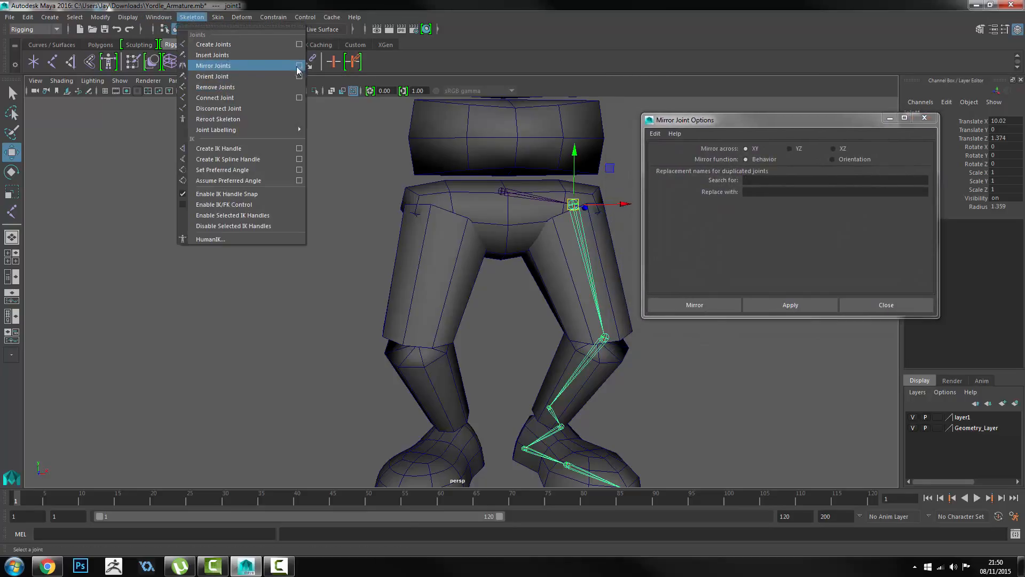
left_click(446, 205)
scroll(448, 208, "up", 3)
middle_click_drag(432, 217, 367, 179, "alt")
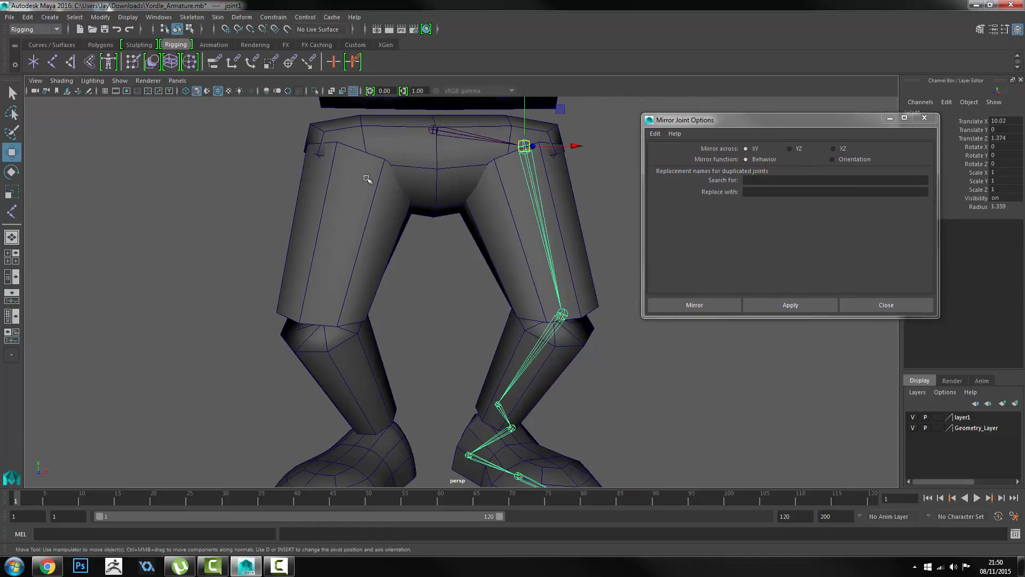
left_click(838, 159)
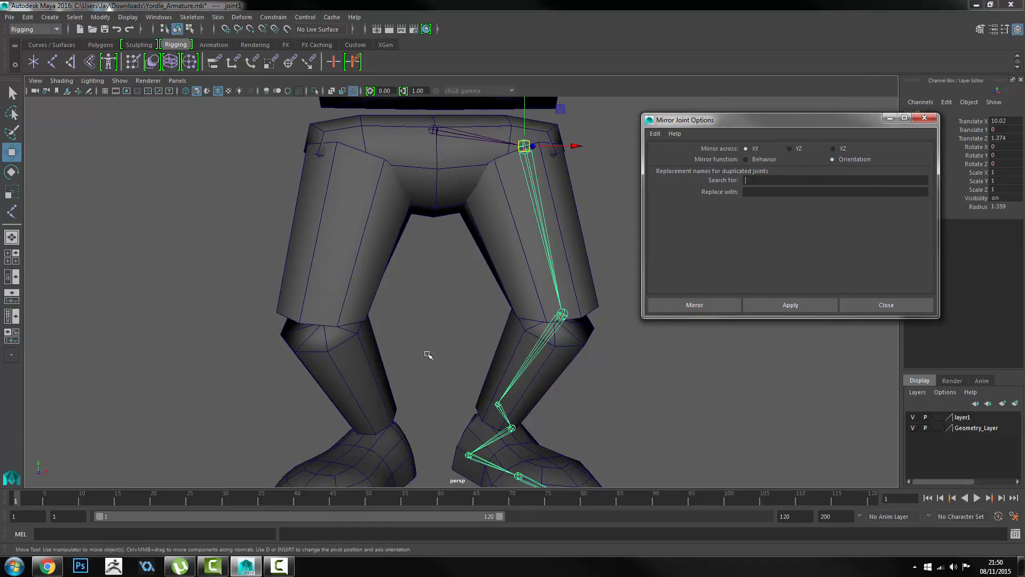
Try mirroring the left leg joint chain across the XY plane, and undo it.
scroll(529, 285, "down", 2)
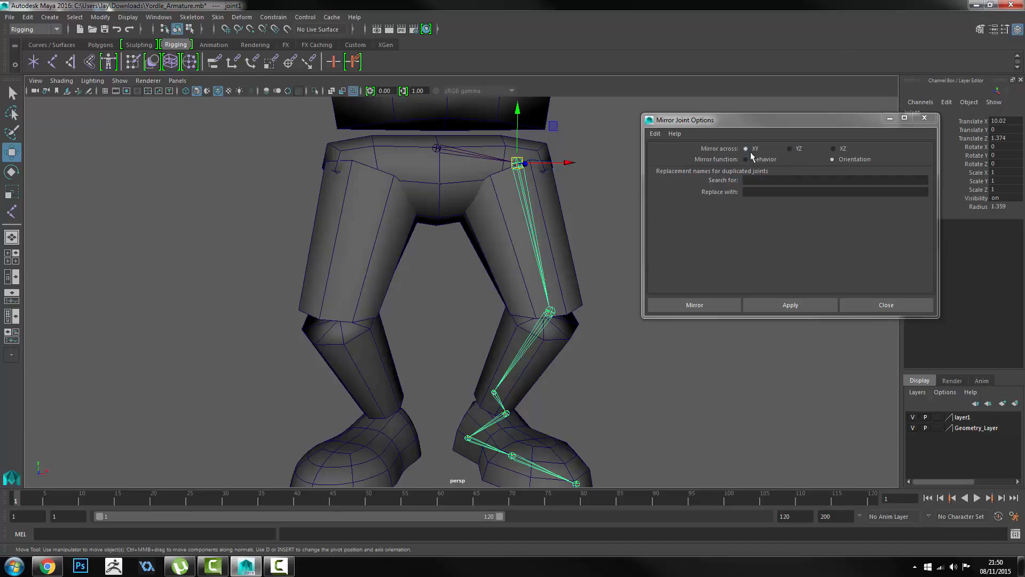
left_click(790, 305)
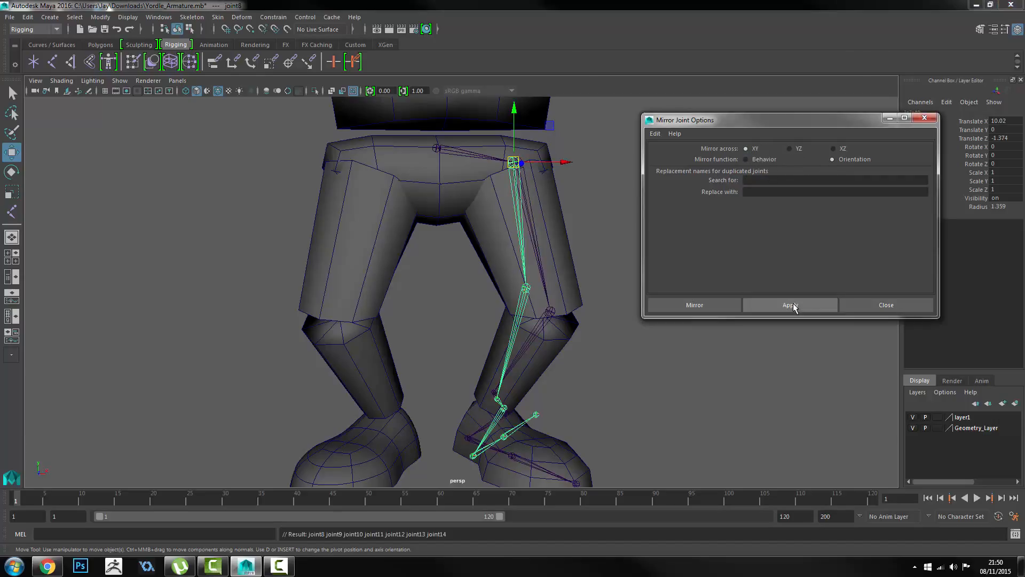
key("ctrl+z")
Mirror the left leg joint chain across the YZ plane to create the right leg chain, and close the mirror options.
left_click(790, 149)
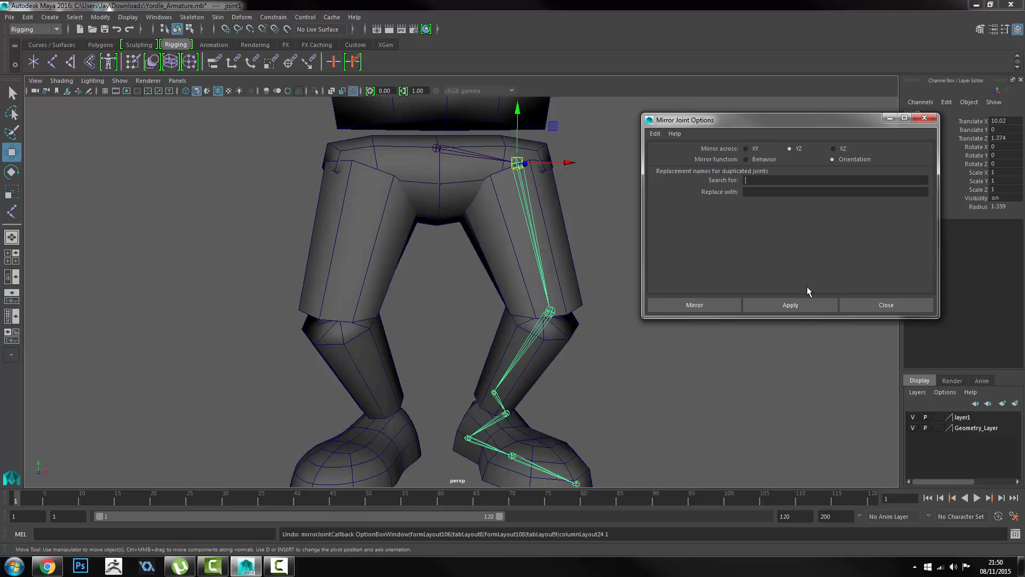
left_click(809, 304)
left_click_drag(550, 225, 575, 248, "alt")
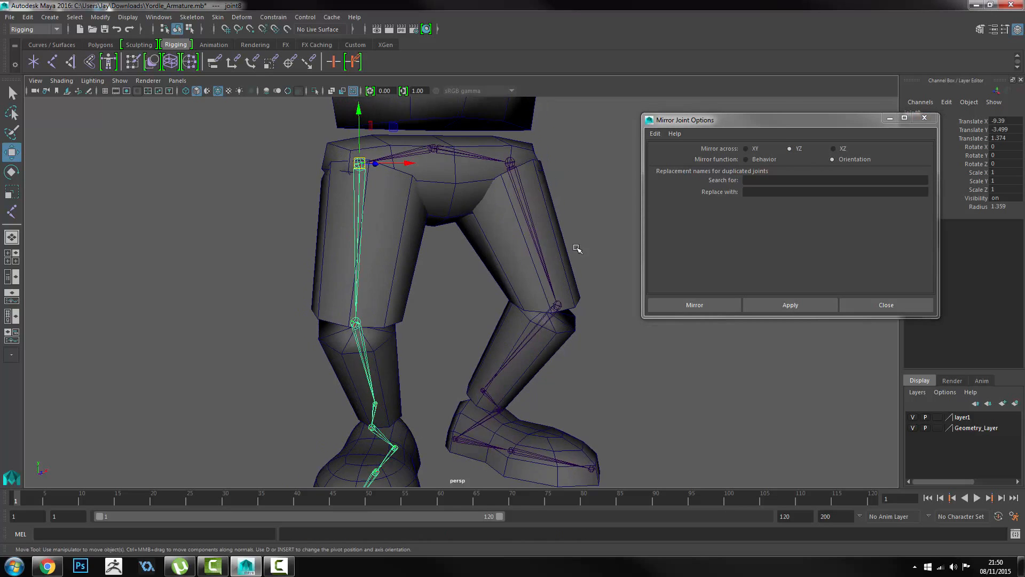
right_click_drag(574, 247, 474, 227, "alt")
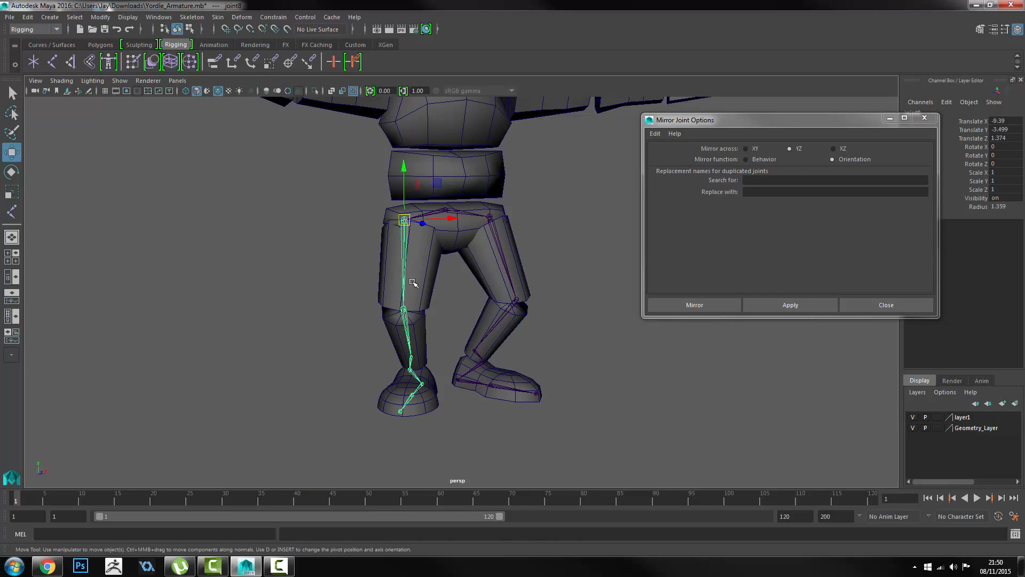
left_click_drag(413, 282, 347, 288, "alt")
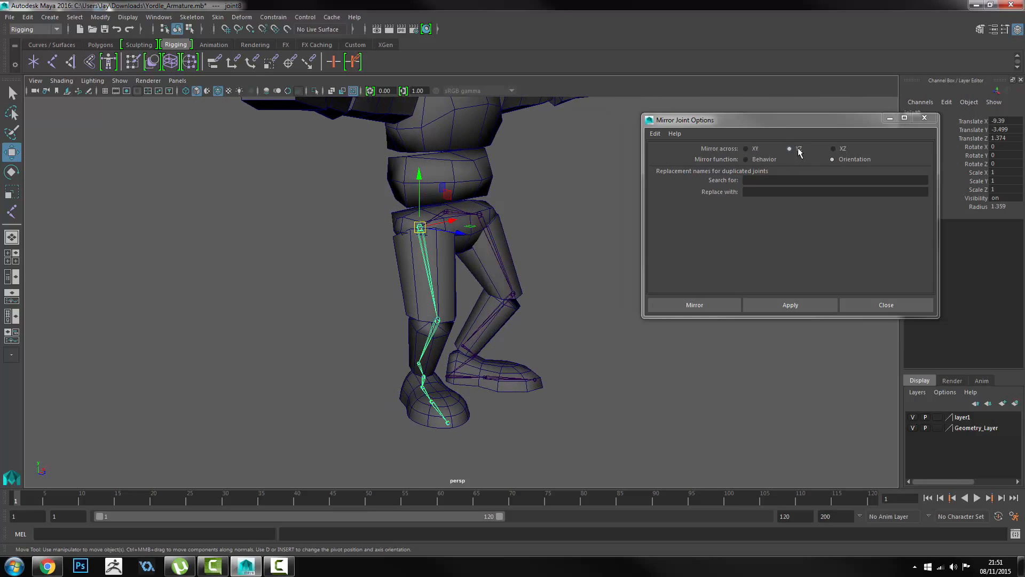
left_click_drag(413, 409, 332, 417, "alt")
left_click(497, 219)
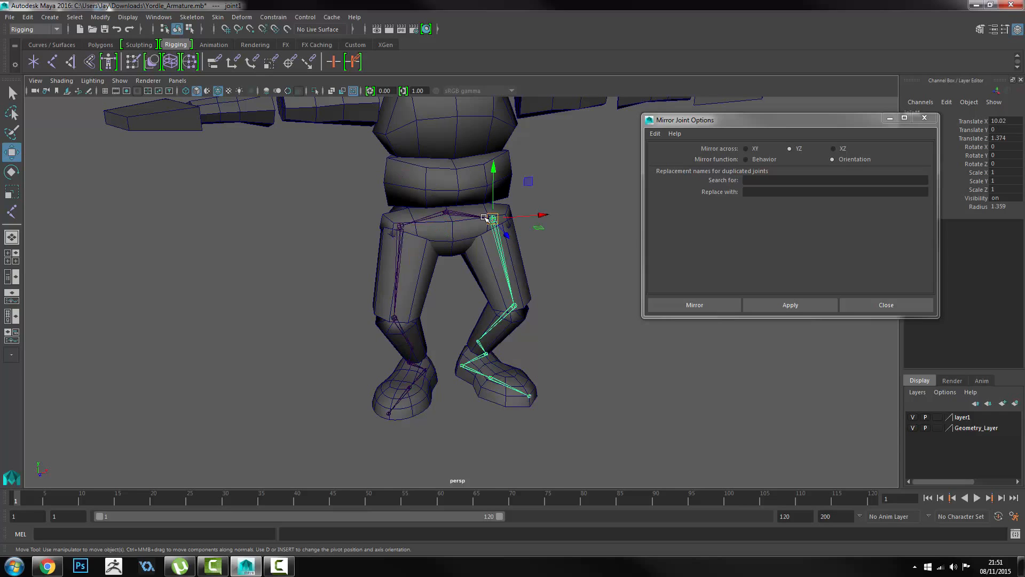
key("f")
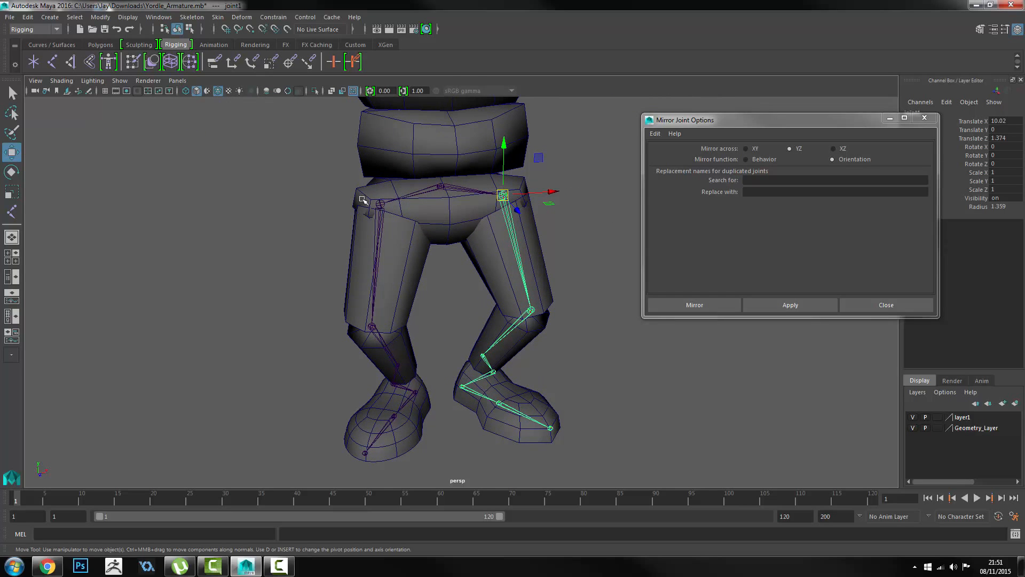
left_click(878, 308)
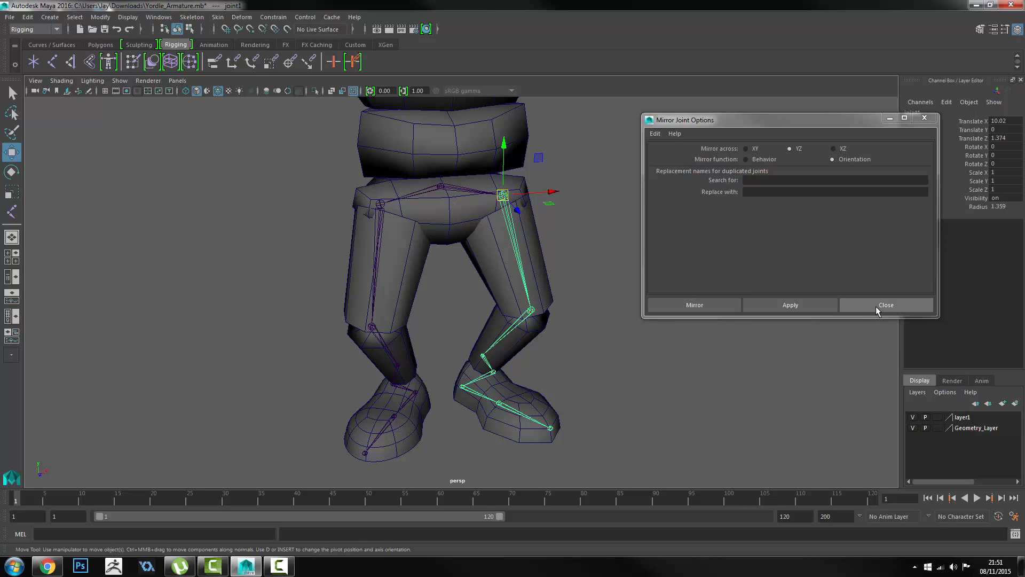
Rename the left hip joint as Left_Thigh.
middle_click_drag(500, 232, 520, 215, "alt")
left_click_drag(523, 215, 469, 165, "alt")
key("q")
left_click(465, 163)
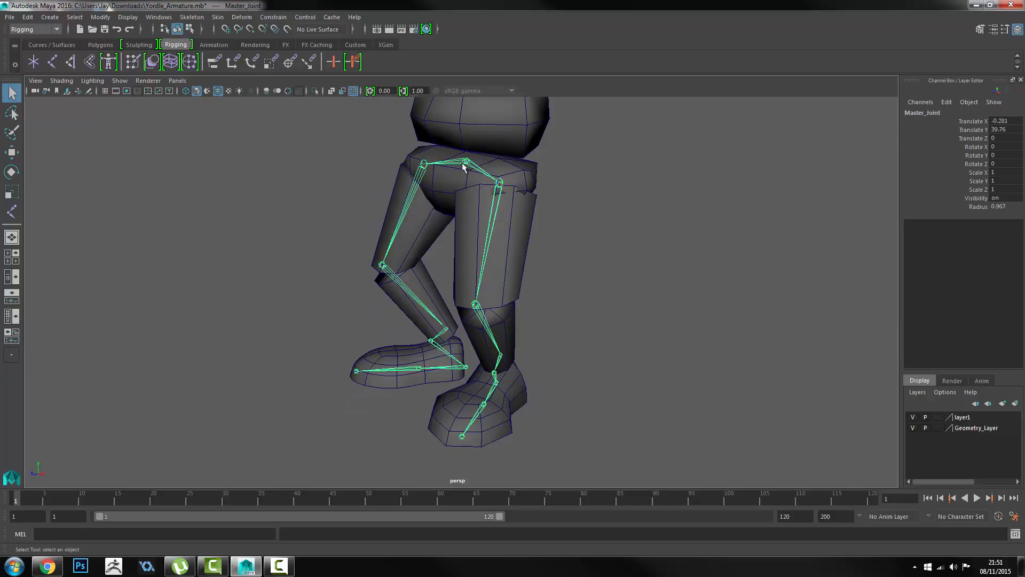
left_click(500, 183)
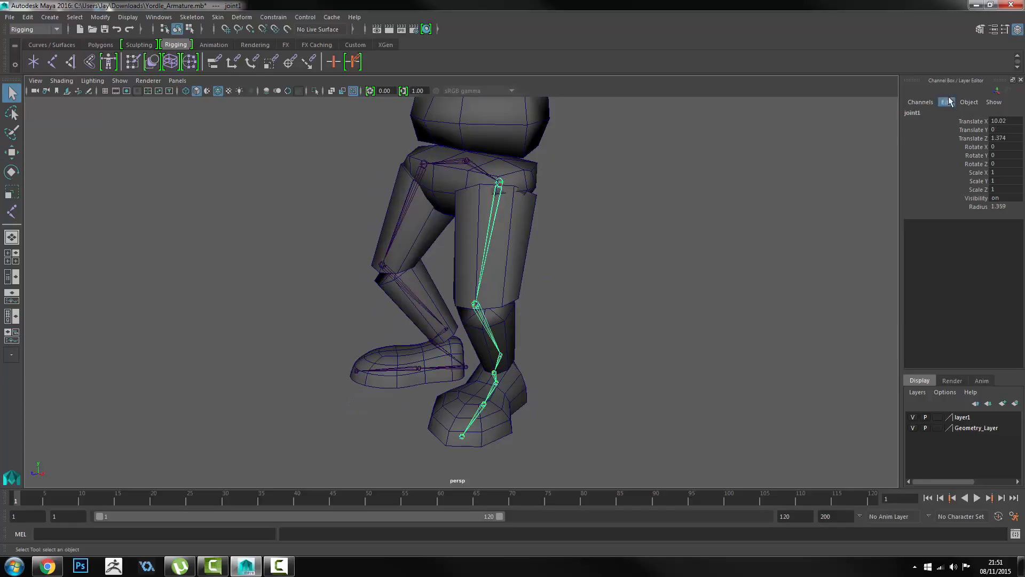
double_click(921, 111)
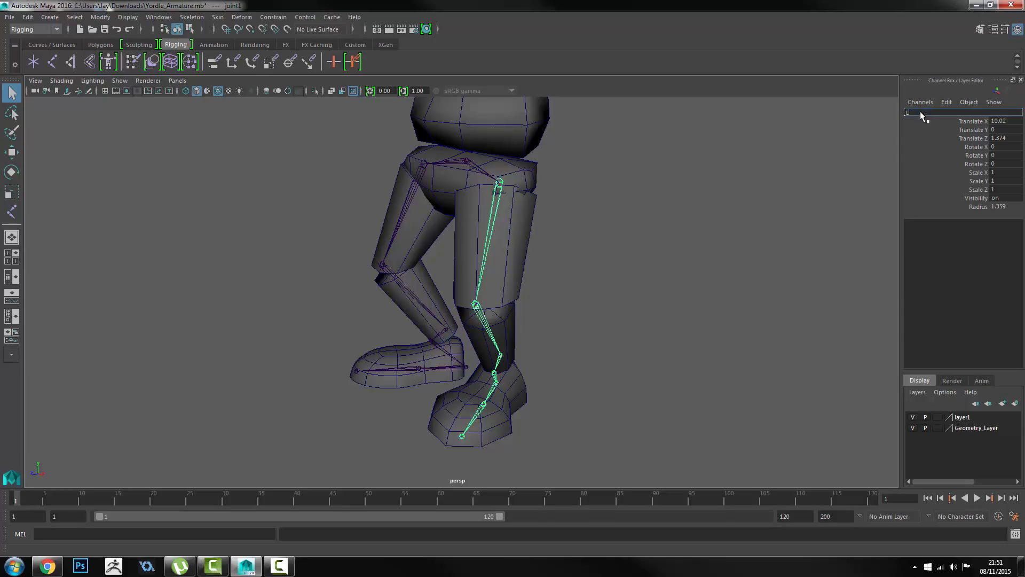
type("Left_Thigh")
key("Return")
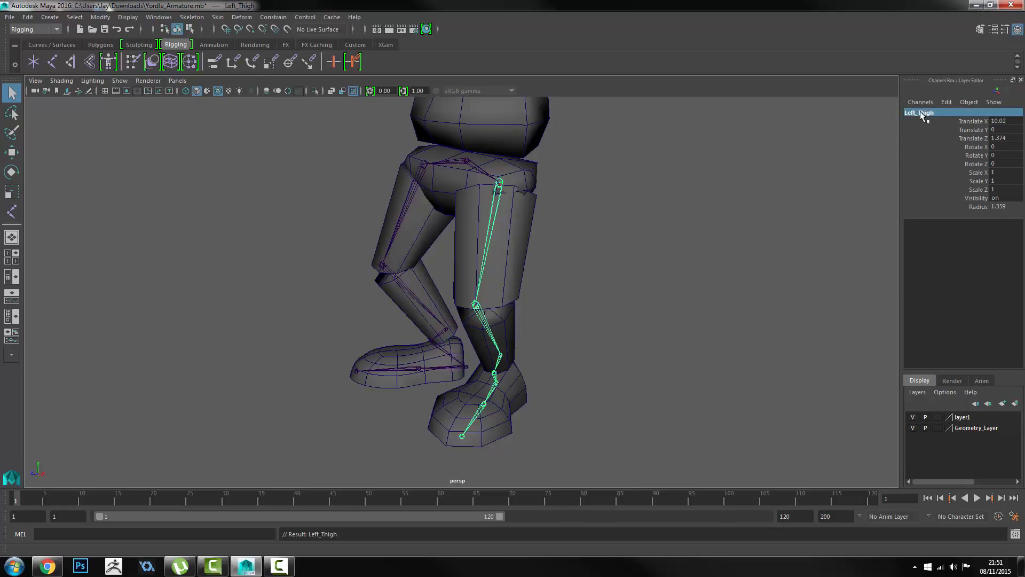
Rename the left knee joint, the next one down the chain, as Left_Knee.
key("Down")
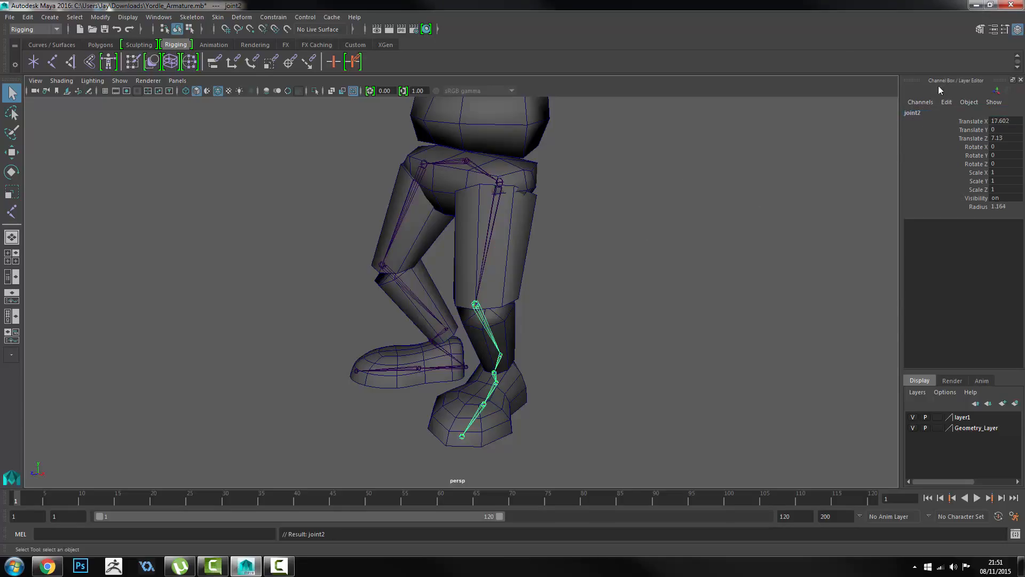
double_click(916, 113)
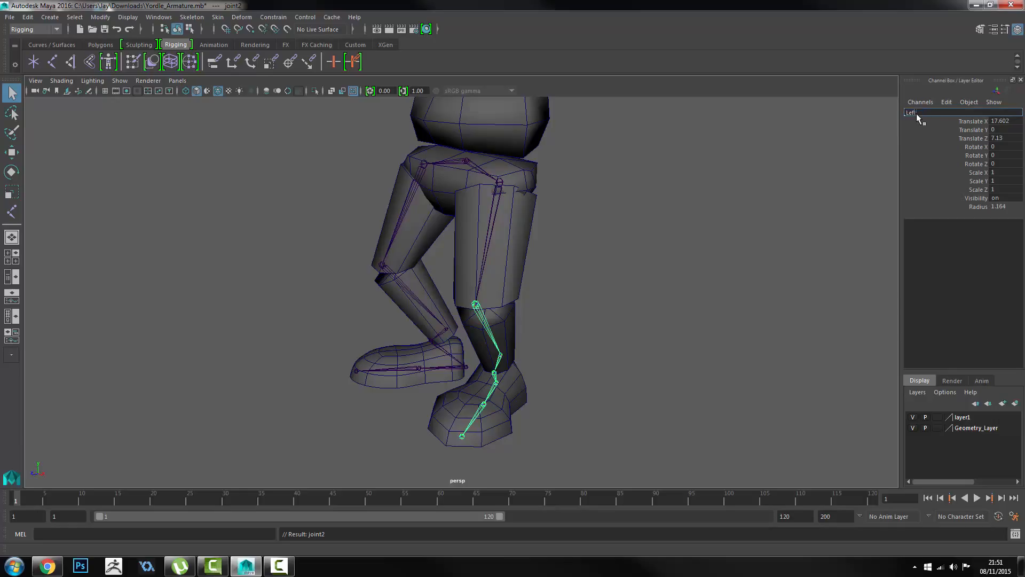
type("Left_Knee")
key("Return")
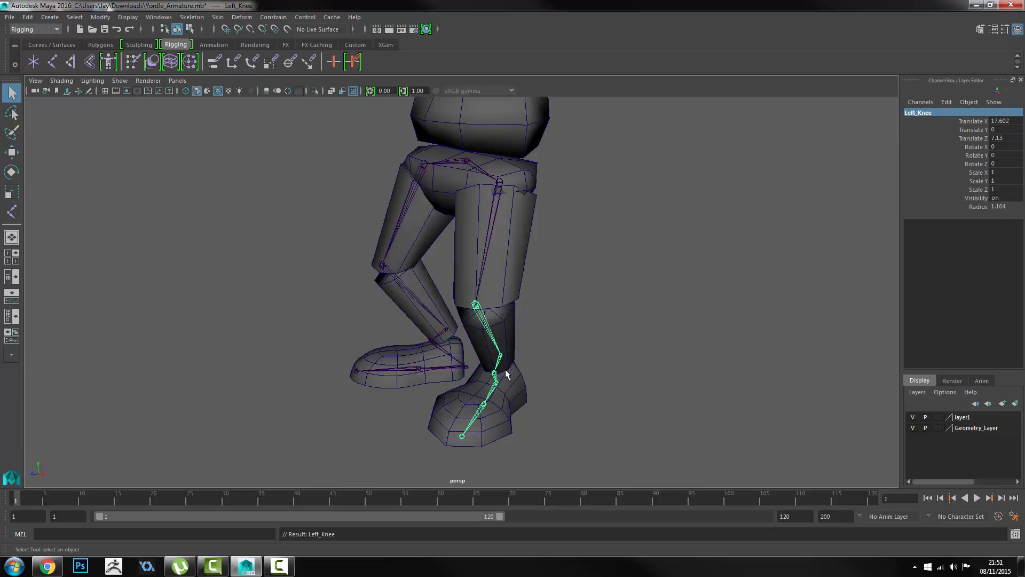
Rename the left ankle joint, directly below the left knee in the chain, as Left_Ankle.
left_click(501, 358)
double_click(924, 113)
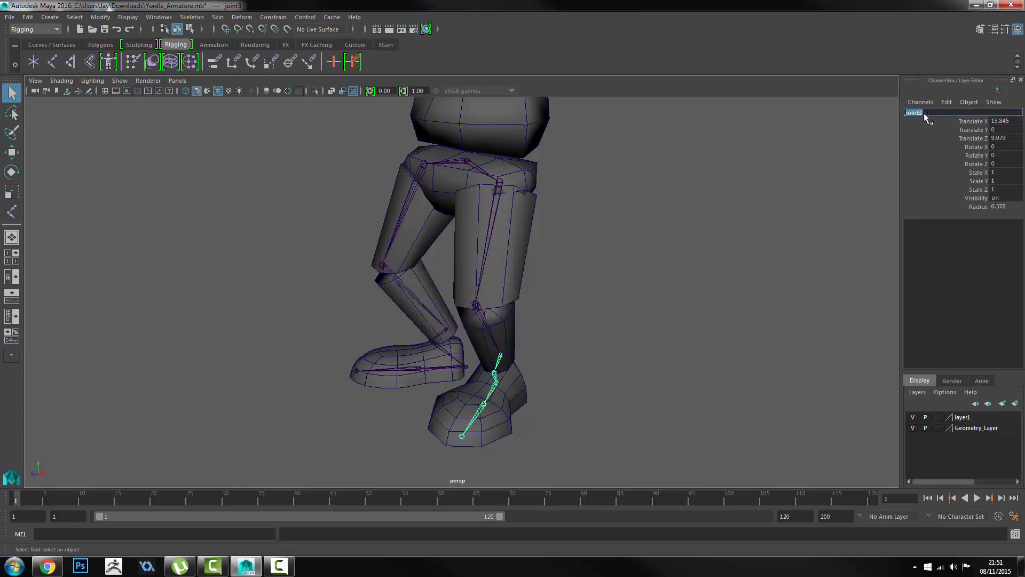
type("Left_Ankle")
key("Return")
left_click(606, 407)
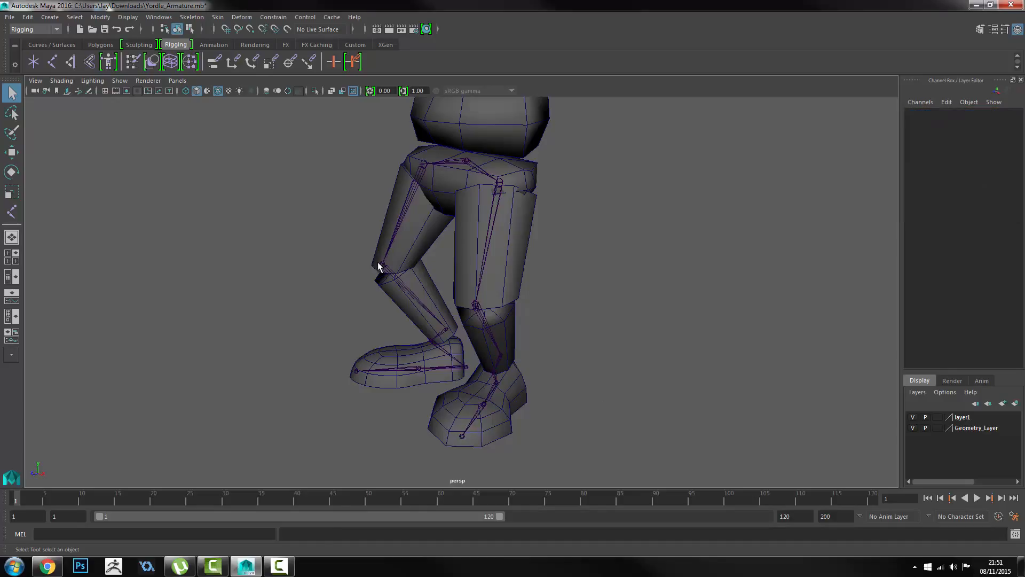
Rename the knee joint of the mirrored right leg chain as Right_Knee.
left_click(379, 265)
double_click(924, 112)
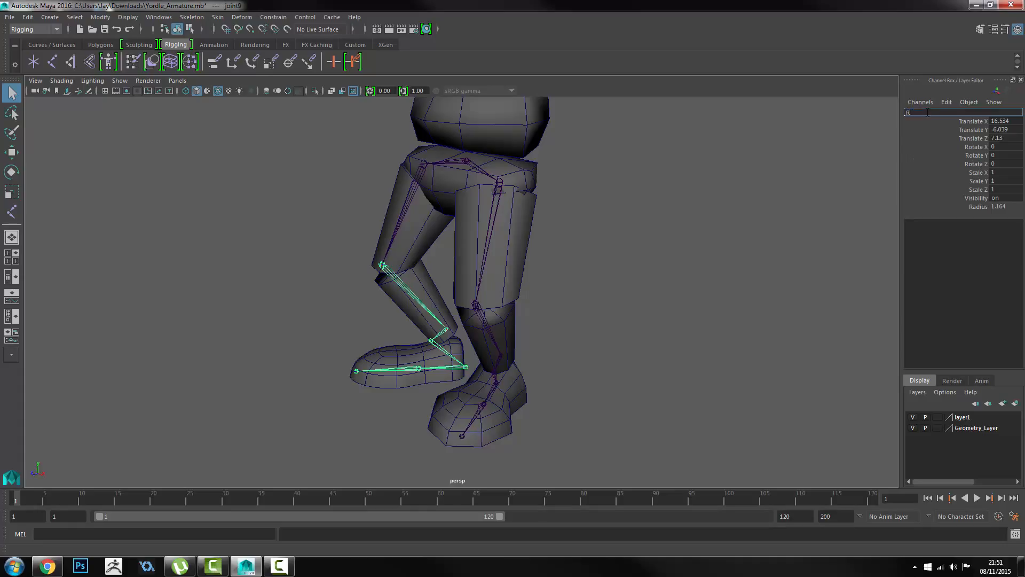
type("Right_Knee")
key("Return")
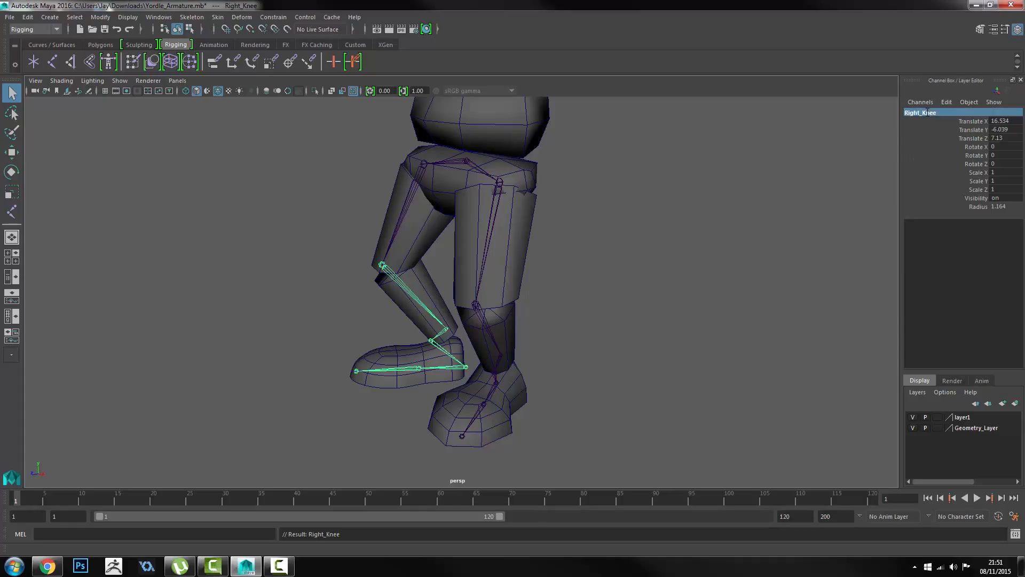
Rename the hip joint at the start of the mirrored right leg chain as Right_Thigh.
left_click(423, 177)
double_click(930, 113)
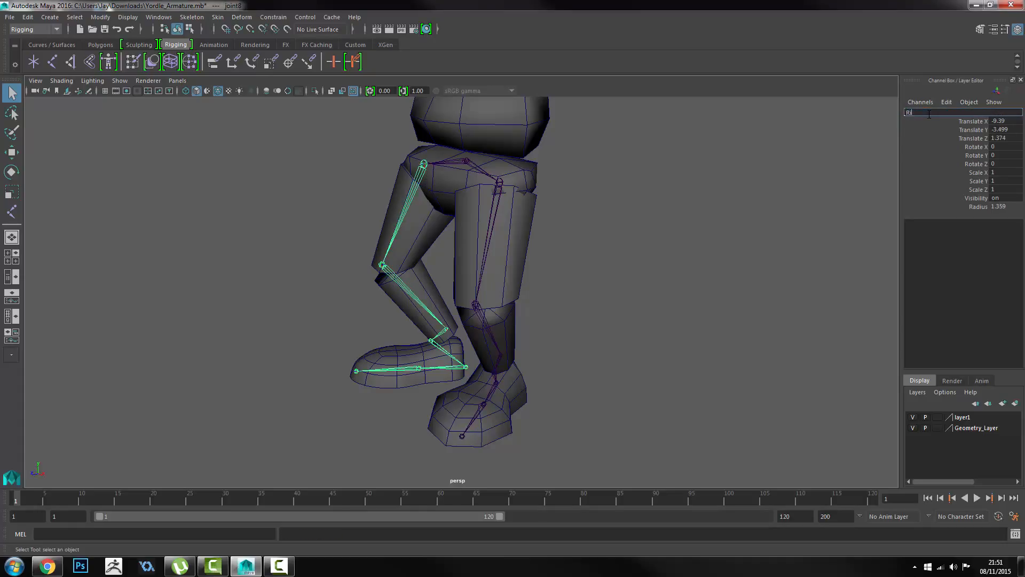
type("Right_Thigh")
key("Return")
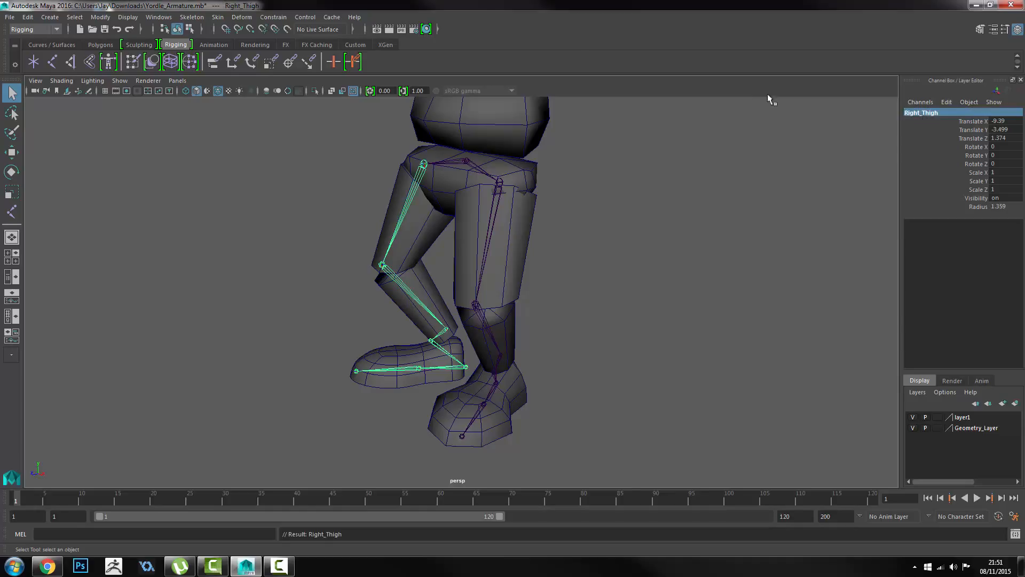
Rename the right ankle joint, directly below the right knee, as Right_Ankle and clear the selection.
left_click(446, 330)
key("w")
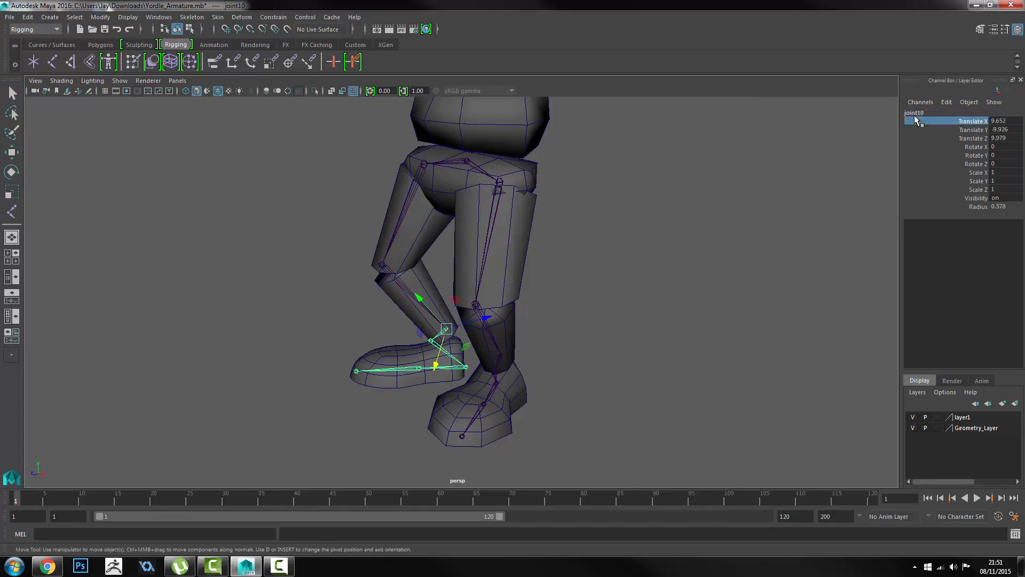
double_click(914, 112)
type("Right_Ankle")
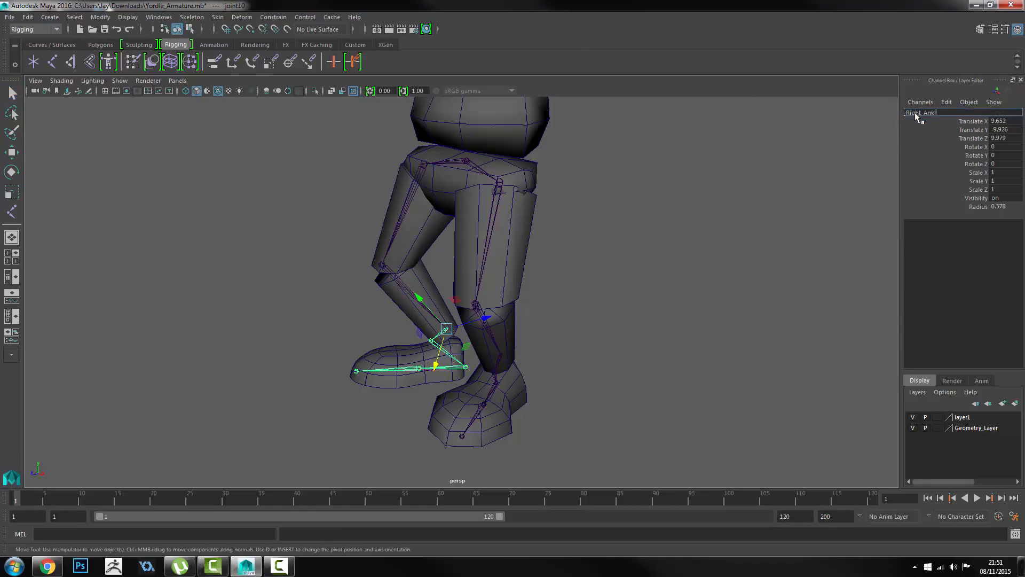
key("Return")
key("q")
left_click(593, 267)
left_click_drag(522, 279, 488, 290, "alt")
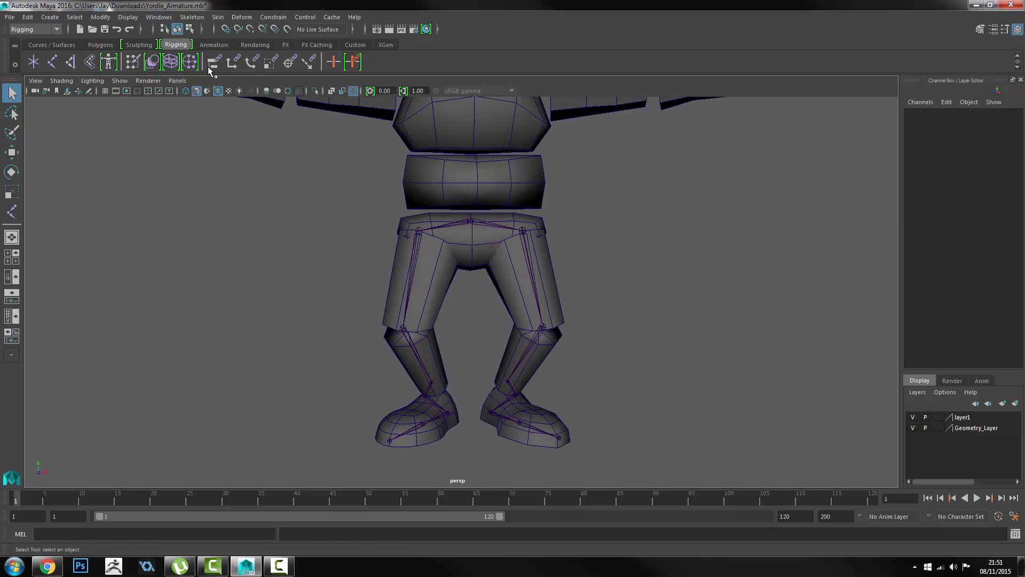
Examine the fully expanded Master_Joint hierarchy in the Outliner, checking the names along the leg chains, and close the Outliner.
left_click(163, 17)
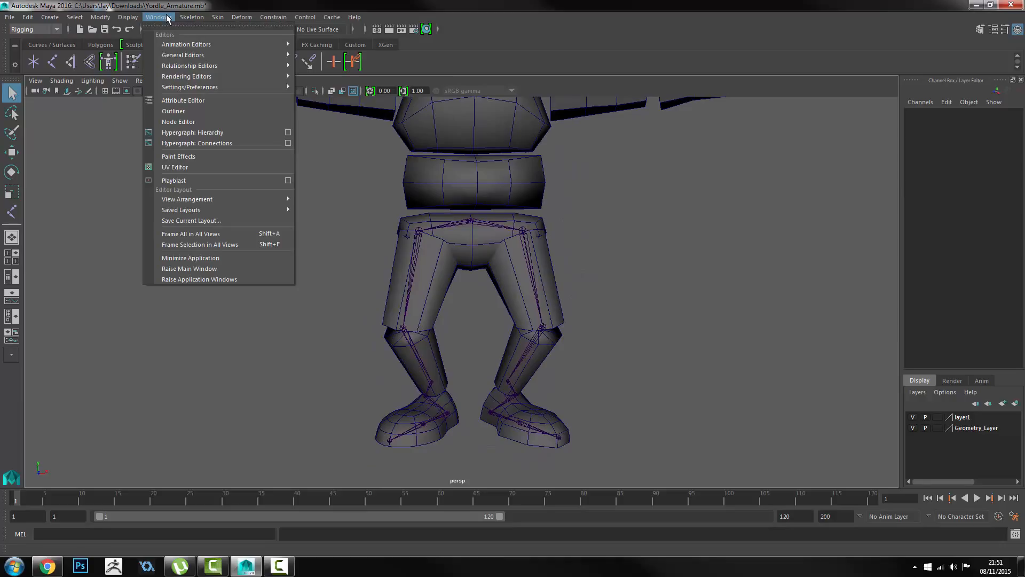
left_click(170, 111)
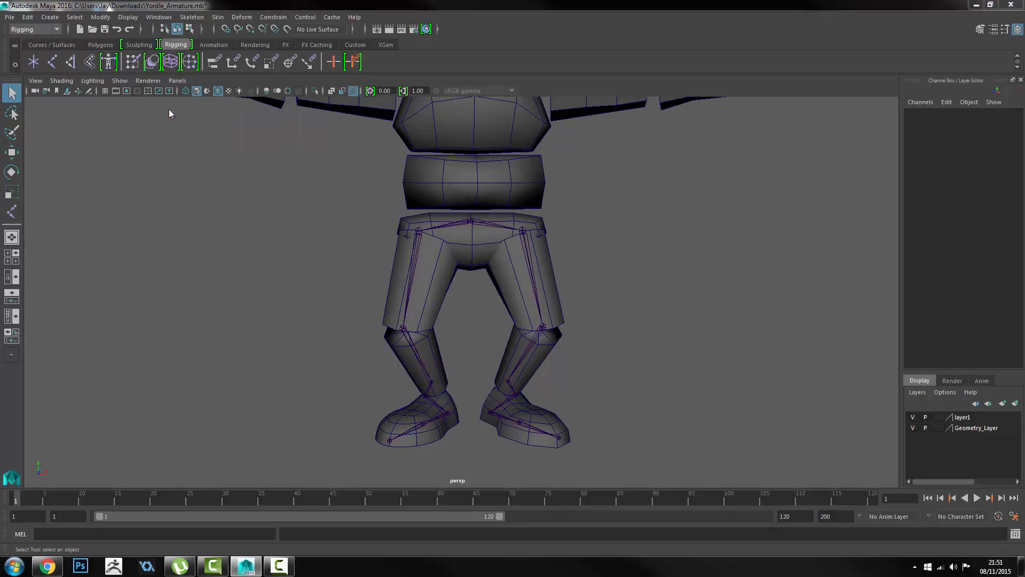
left_click(99, 221)
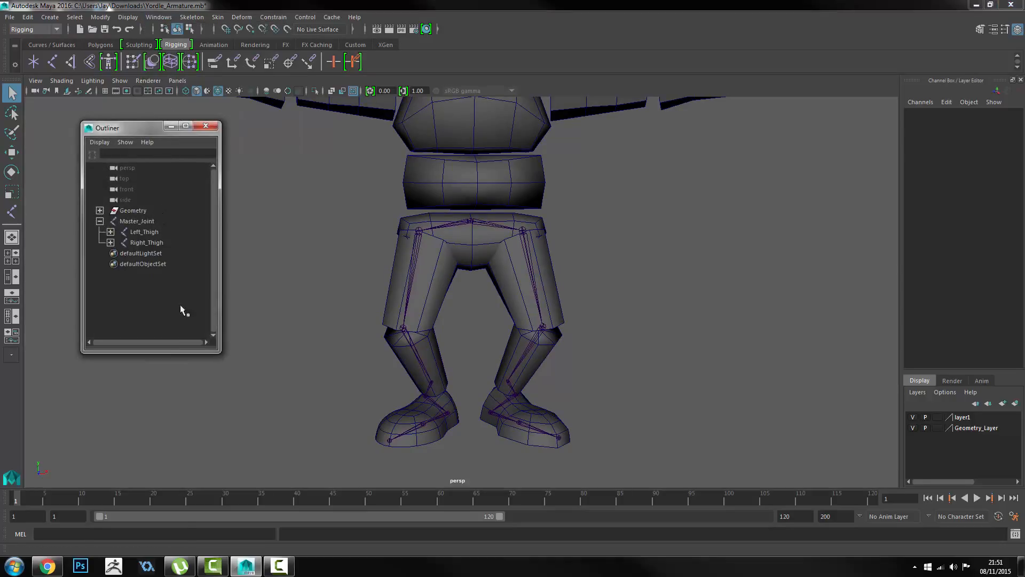
left_click_drag(223, 351, 258, 378)
left_click(99, 221)
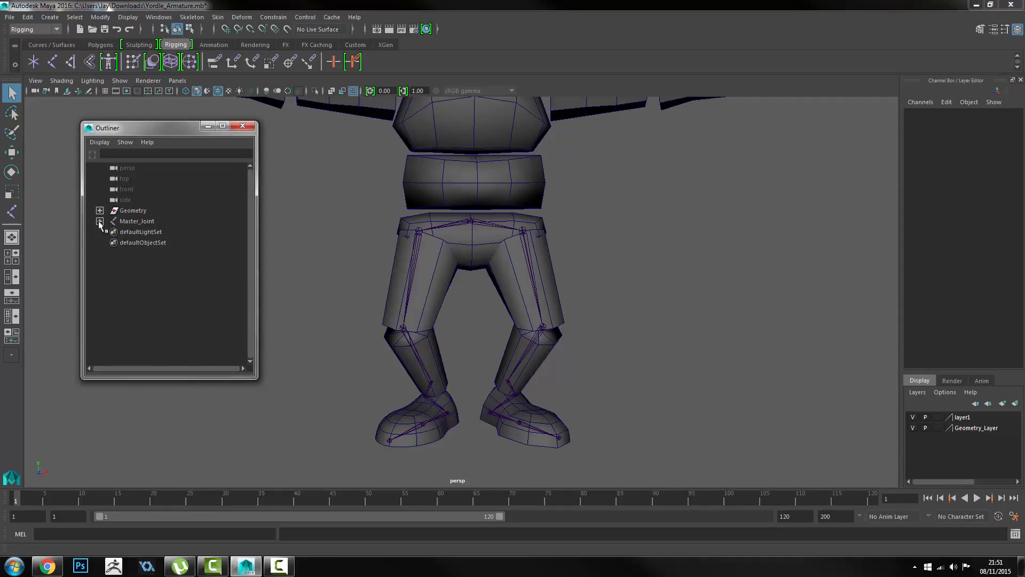
left_click(100, 221, "shift")
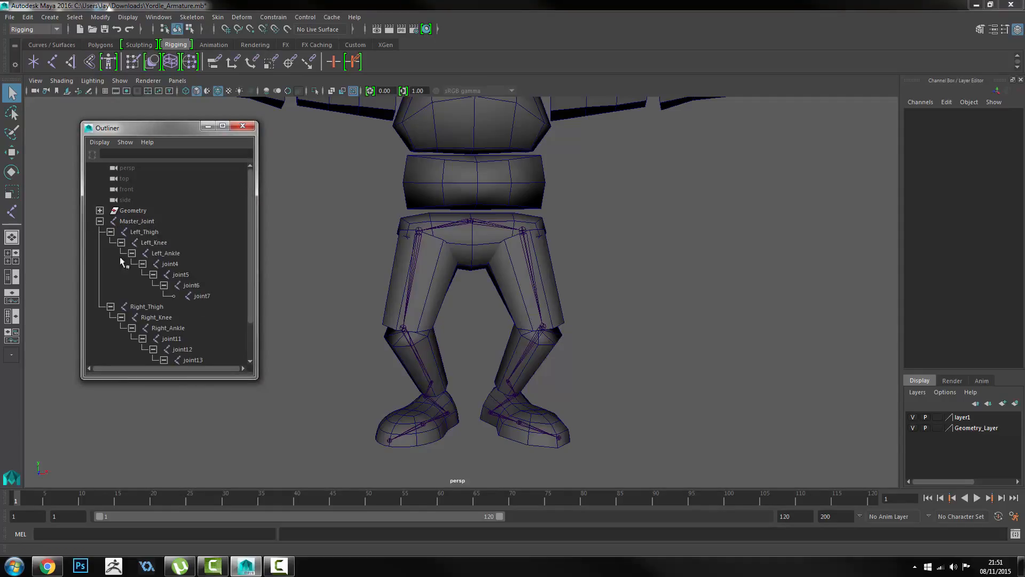
left_click(141, 223)
left_click(166, 253)
left_click(203, 295)
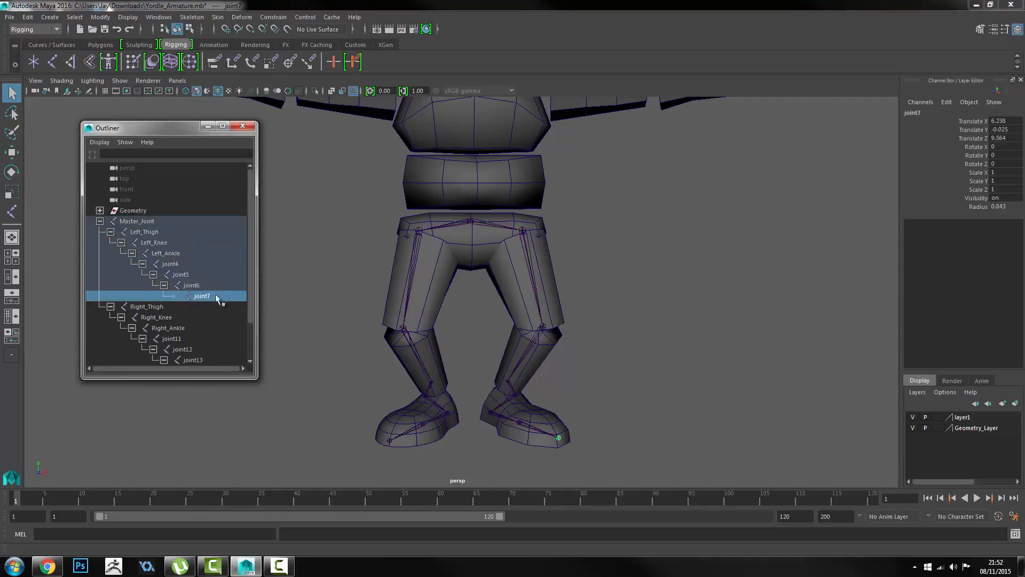
left_click(180, 274)
left_click(182, 264)
left_click(584, 324)
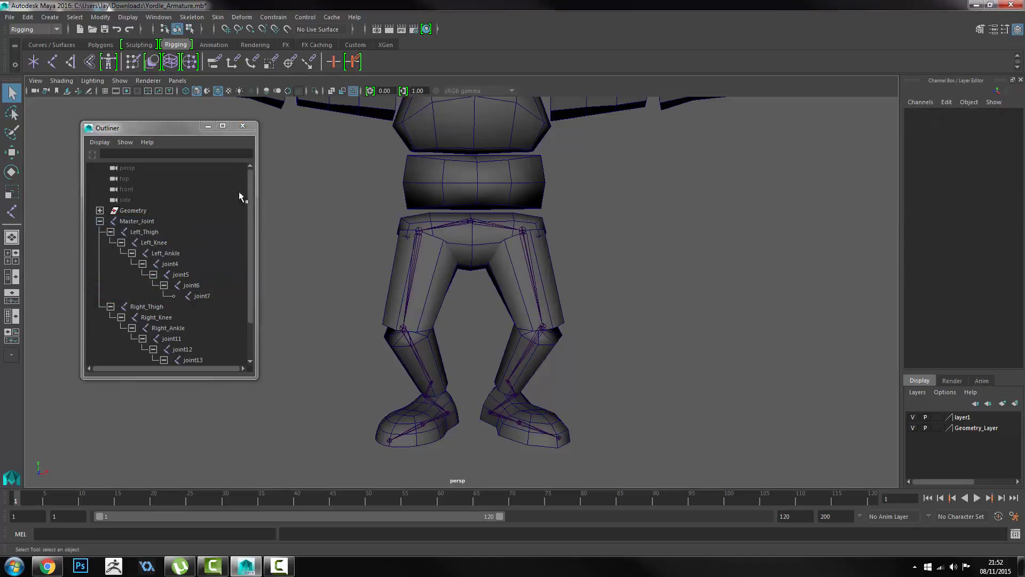
left_click(249, 128)
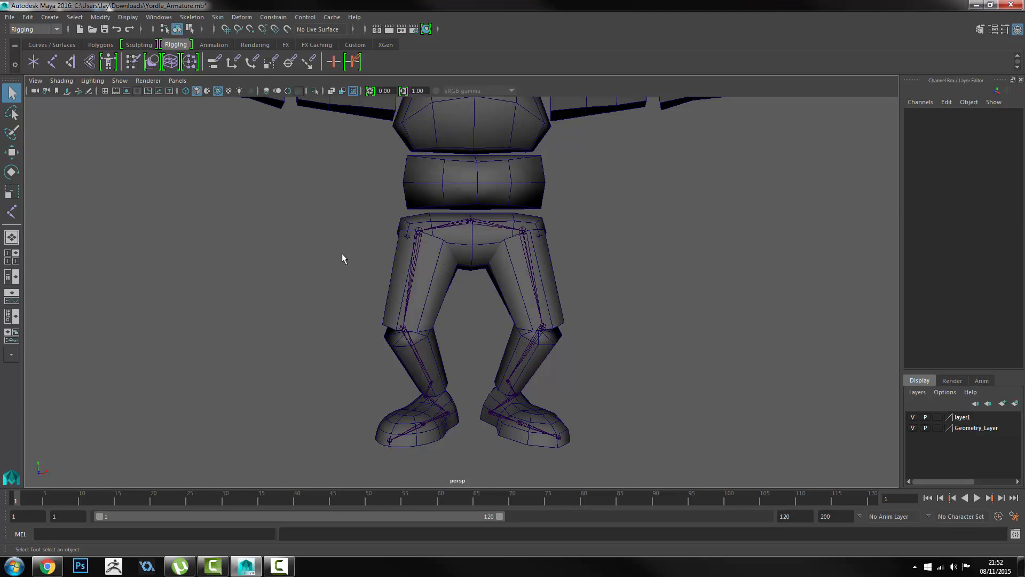
In the front view, start a joint chain from Master_Joint and place a spine joint in the middle of the belly piece.
left_click_drag(602, 262, 614, 313, "alt")
left_click(475, 282)
left_click(616, 314)
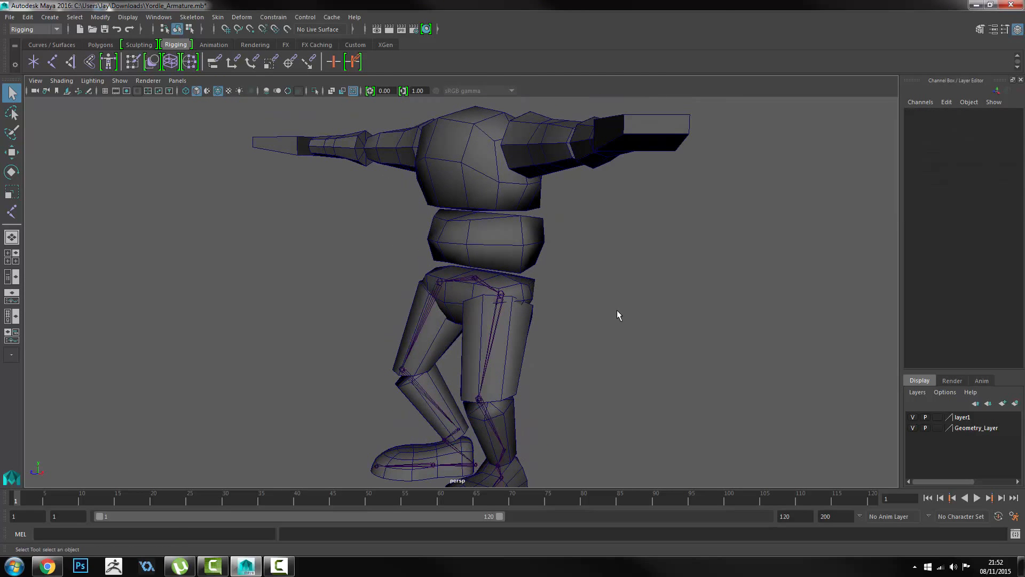
left_click(51, 62)
key("space")
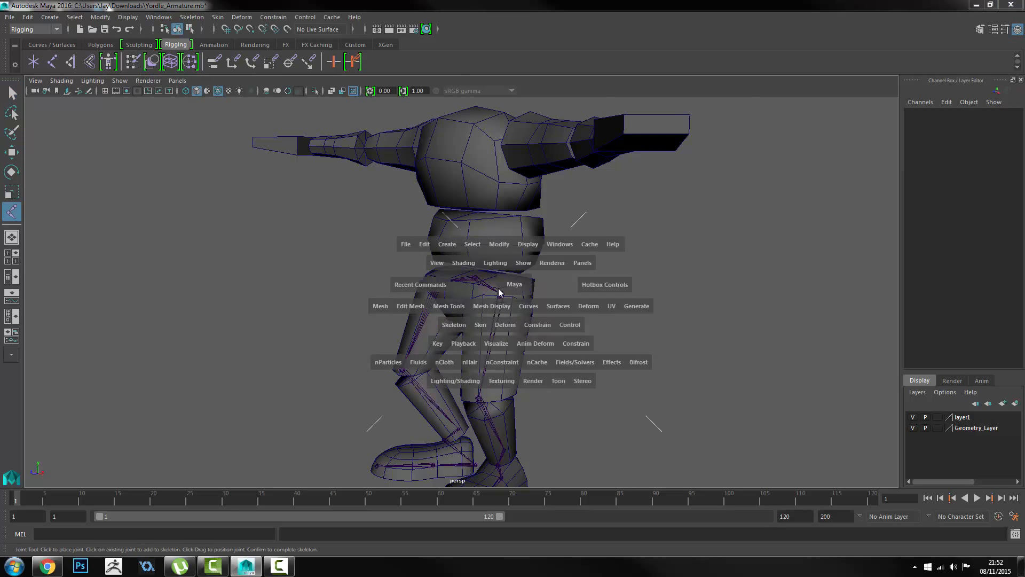
key("space")
scroll(391, 289, "up", 3)
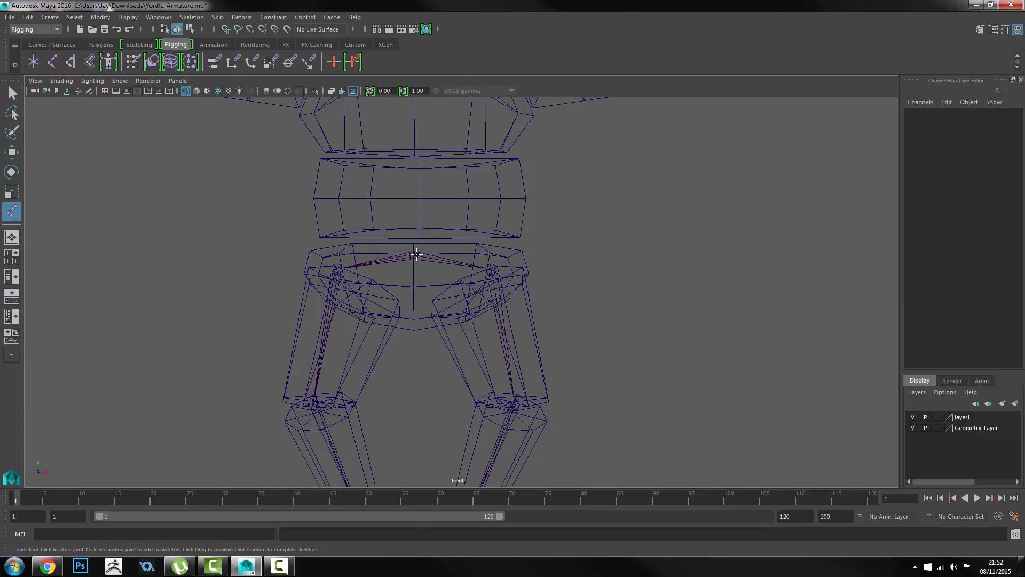
left_click(416, 255)
middle_click_drag(455, 201, 443, 282, "alt")
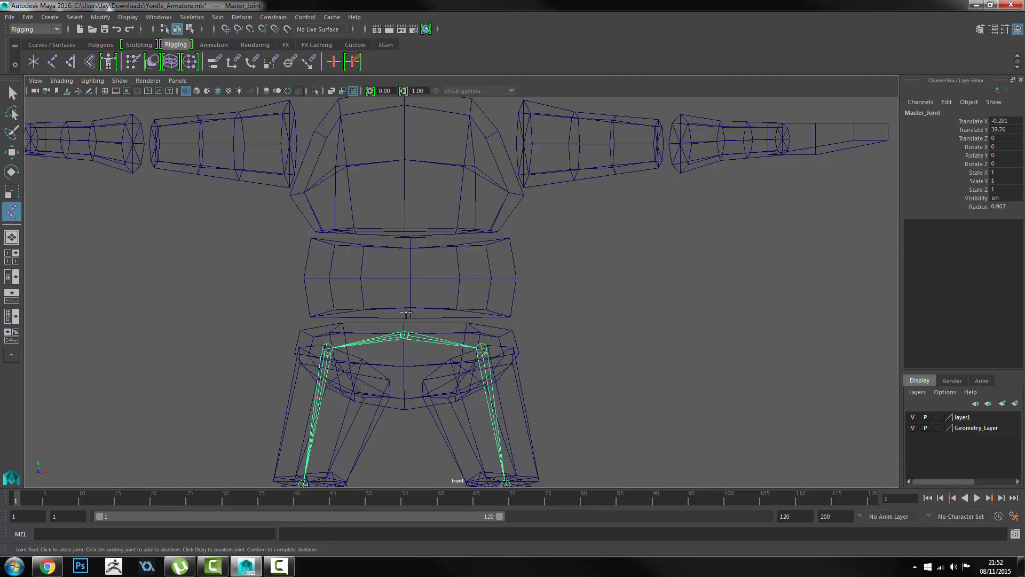
left_click_drag(406, 312, 419, 276)
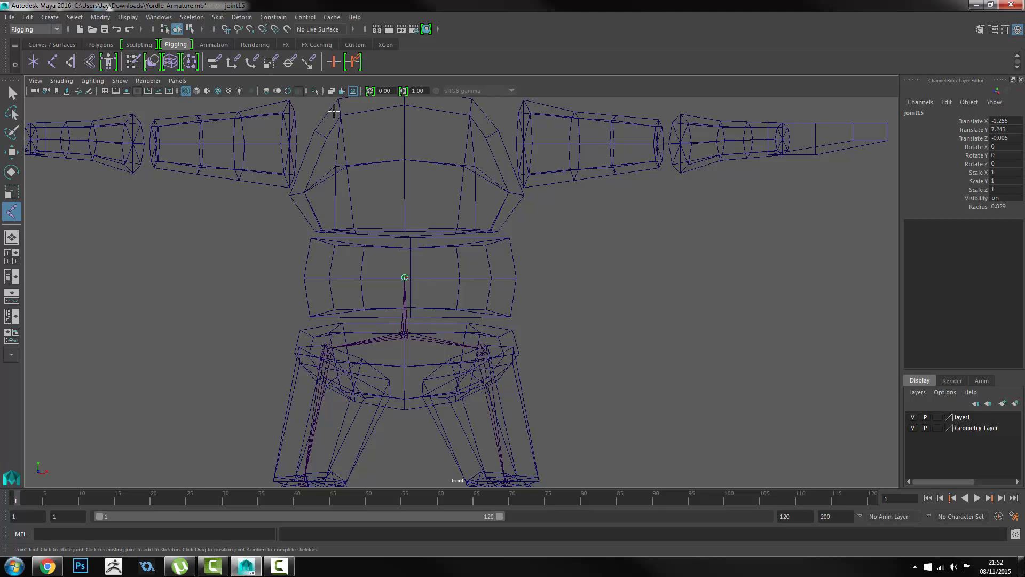
Extend the spine straight up with a joint in the chest and one just above the torso at the neck base, and finish the chain.
middle_click_drag(453, 181, 504, 195, "alt")
right_click_drag(515, 226, 525, 229, "alt")
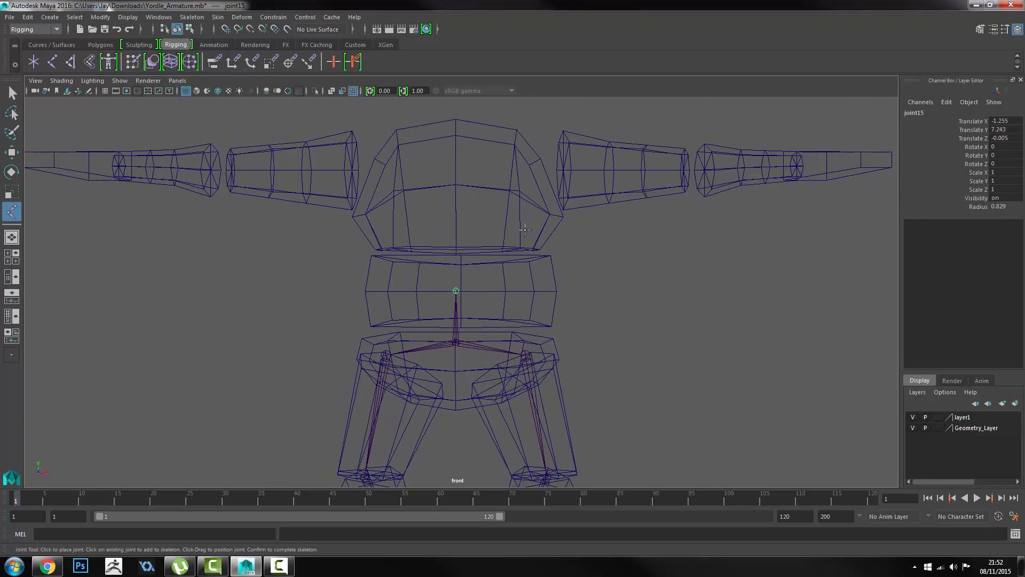
left_click_drag(522, 277, 457, 122, "alt")
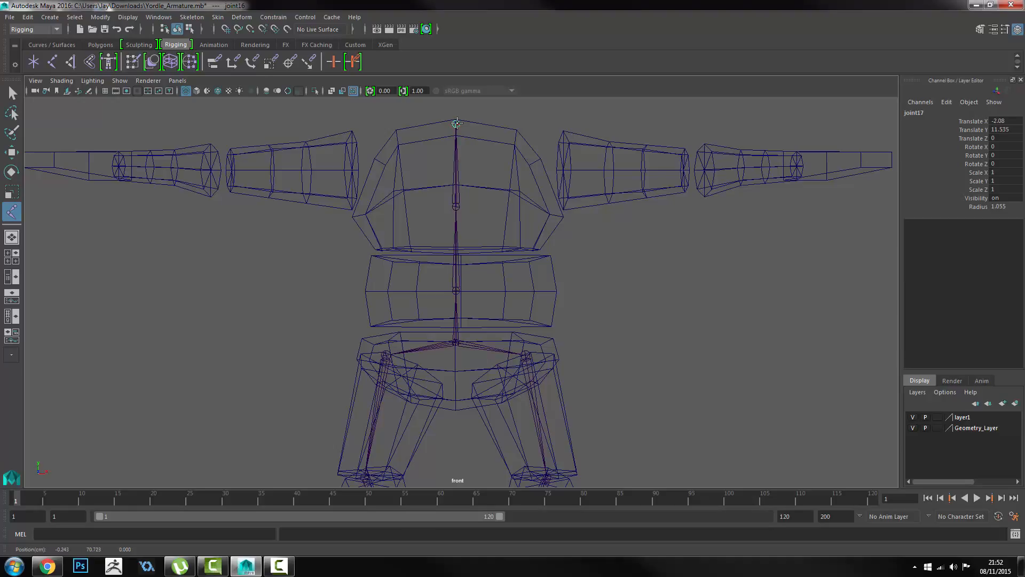
key("Return")
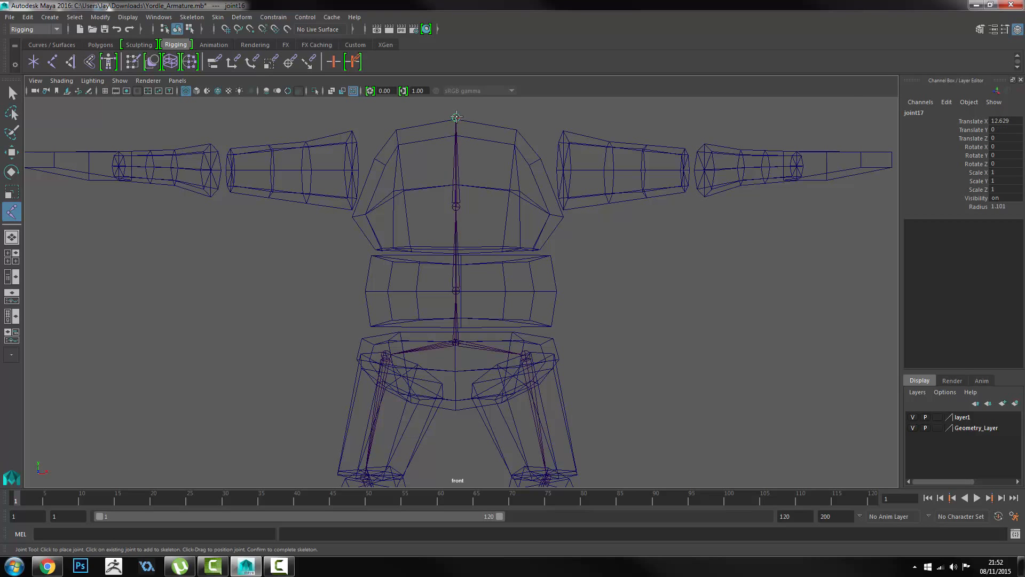
key("Return")
scroll(503, 201, "down", 4)
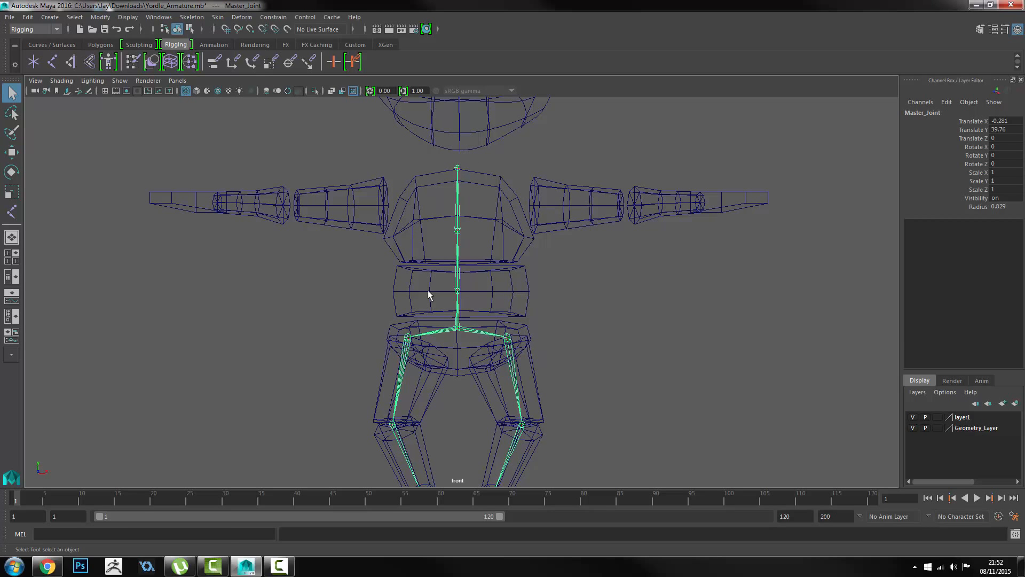
In the side view, move the belly spine joint horizontally toward the character's back.
scroll(458, 275, "up", 4)
left_click(442, 298, "alt")
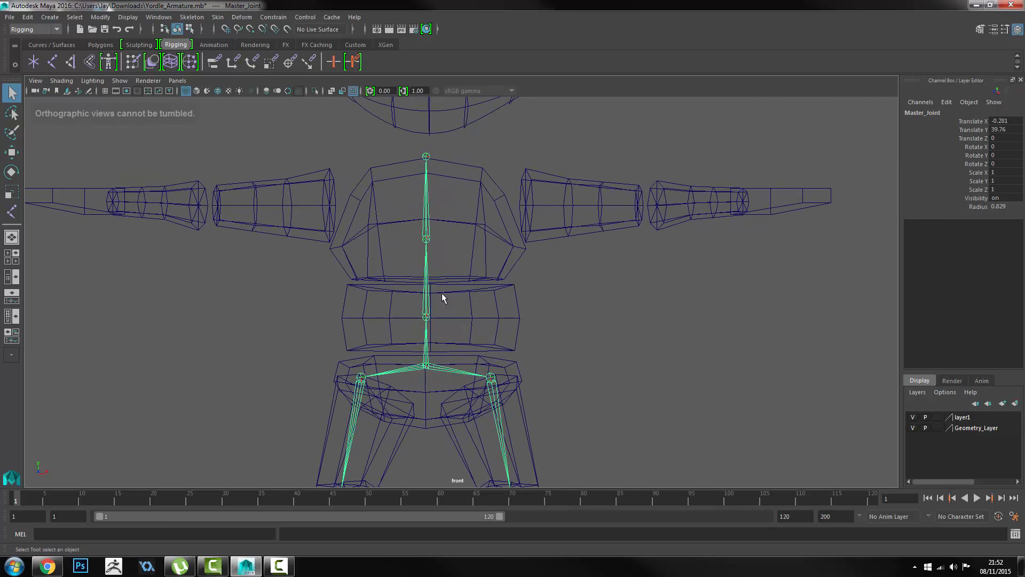
right_click_drag(442, 298, 468, 343, "alt")
key("y")
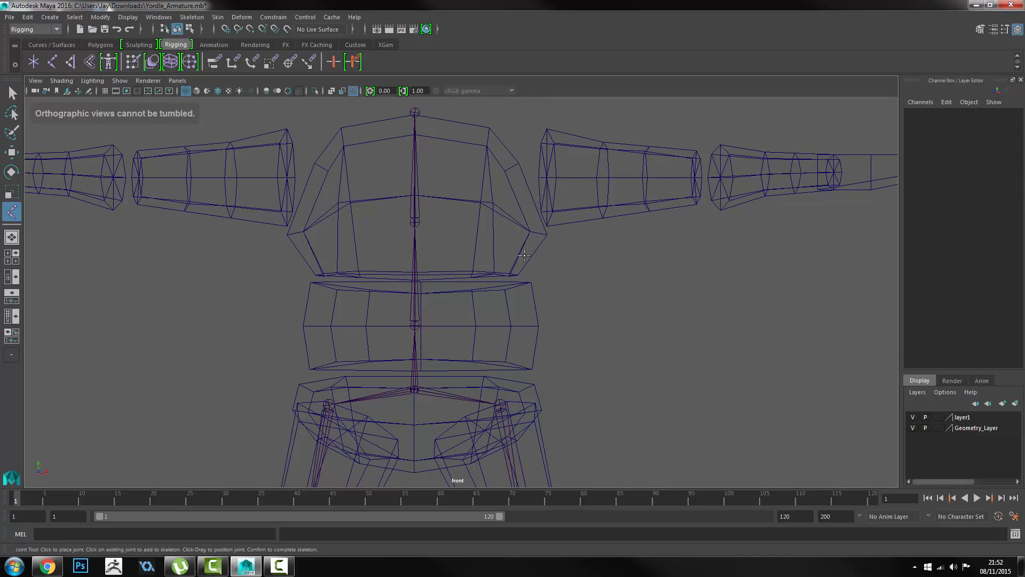
middle_click_drag(450, 141, 463, 229, "alt")
key("w")
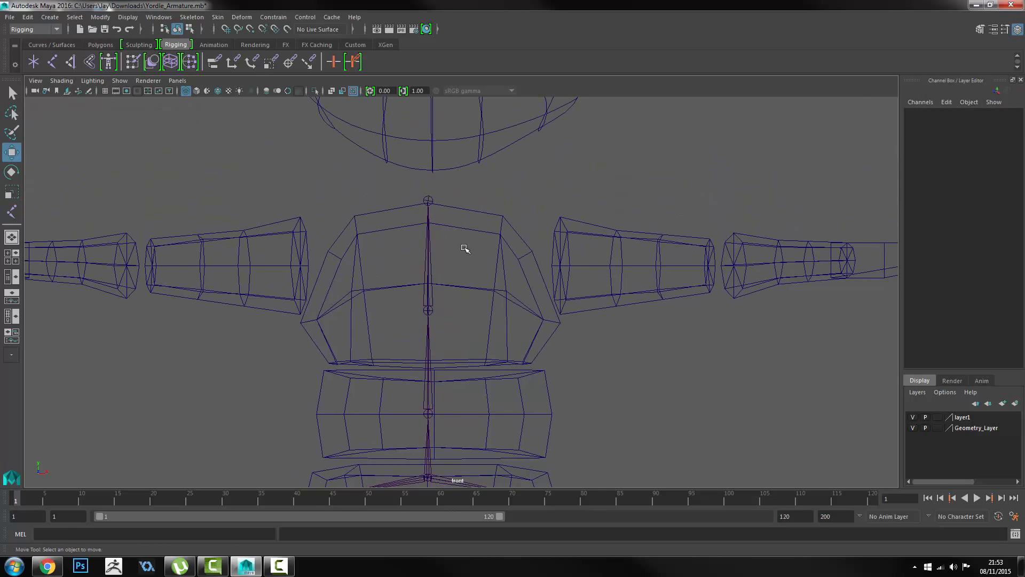
key("space")
key("space")
middle_click_drag(425, 101, 458, 283, "alt")
middle_click_drag(490, 176, 469, 291, "alt")
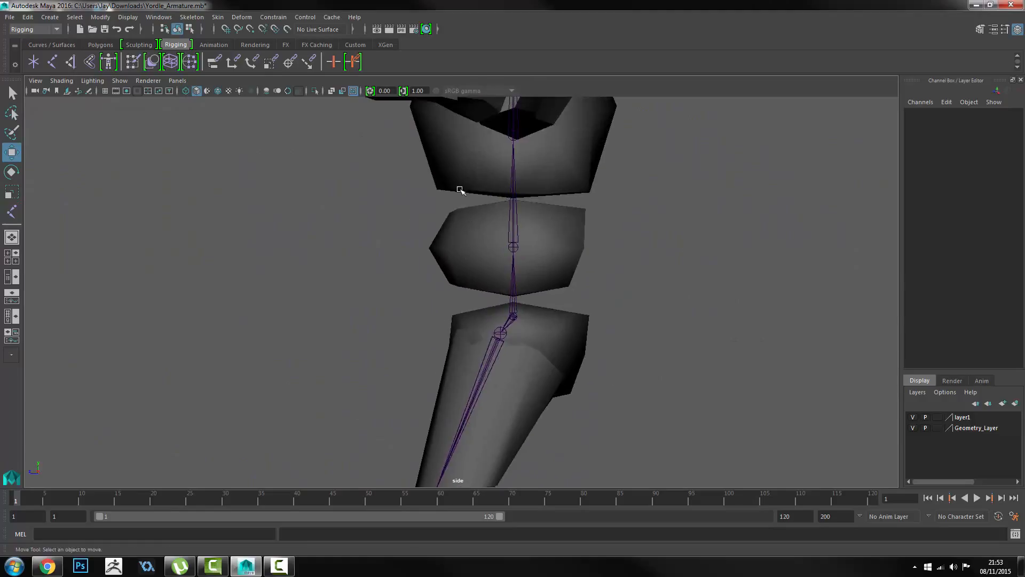
middle_click_drag(458, 190, 445, 284, "alt")
left_click(500, 344)
middle_click_drag(527, 358, 502, 308, "alt")
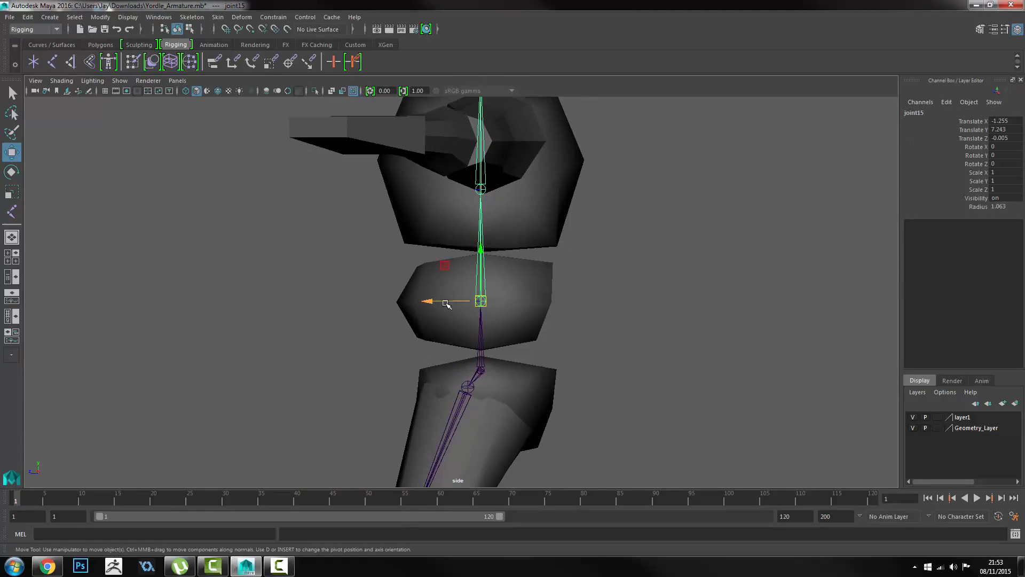
left_click_drag(458, 303, 468, 302)
key("ctrl+z")
Move the chest spine joint slightly farther toward the character's back, behind the belly joint.
left_click(511, 188)
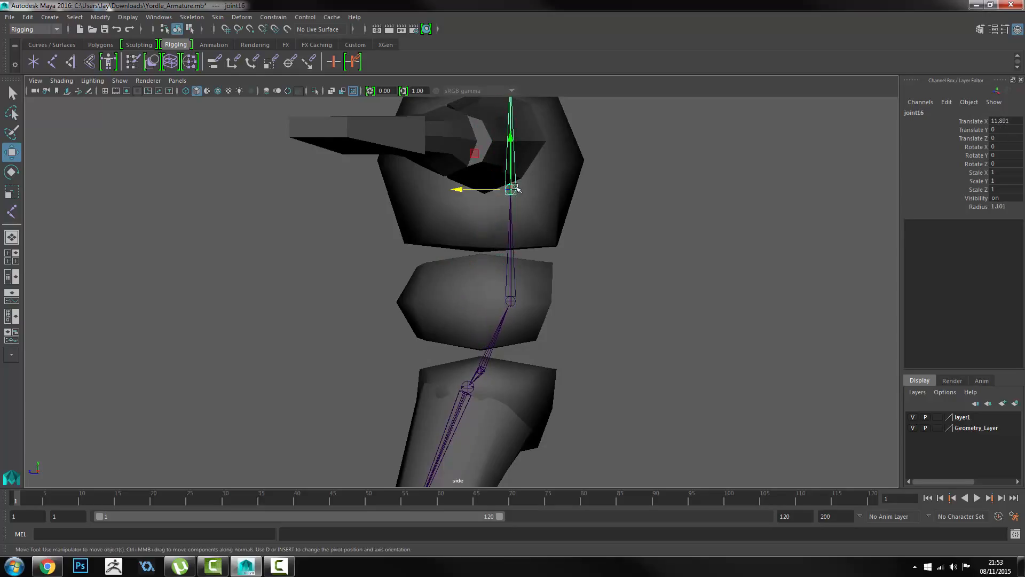
left_click_drag(476, 189, 492, 189)
middle_click_drag(531, 174, 531, 261, "alt")
Move the neck-base joint forward so the upper spine leans over the top of the torso, slightly behind its centre.
left_click(524, 159)
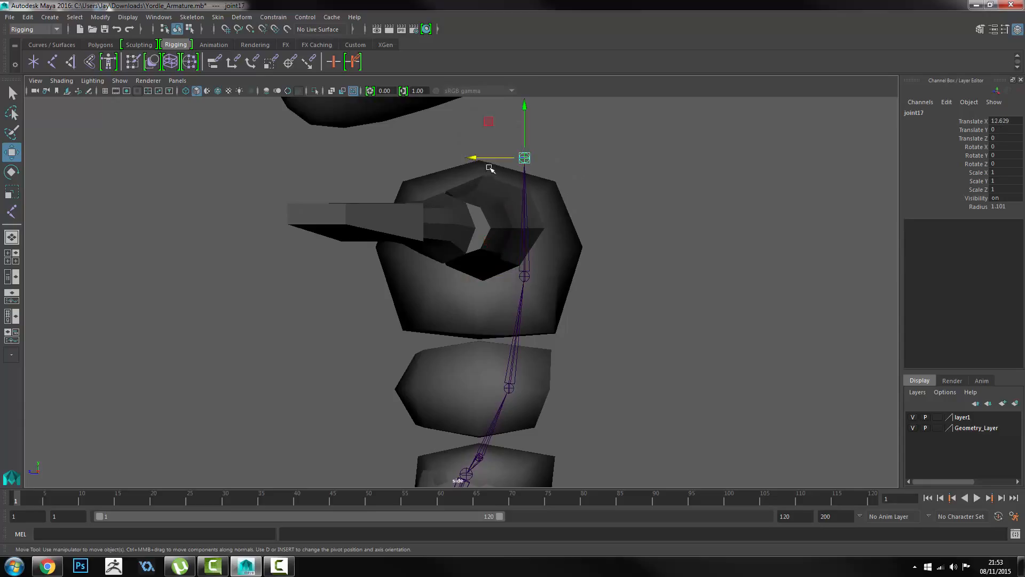
left_click_drag(485, 160, 437, 160)
middle_click_drag(525, 168, 524, 265, "alt")
right_click_drag(523, 265, 447, 140, "alt")
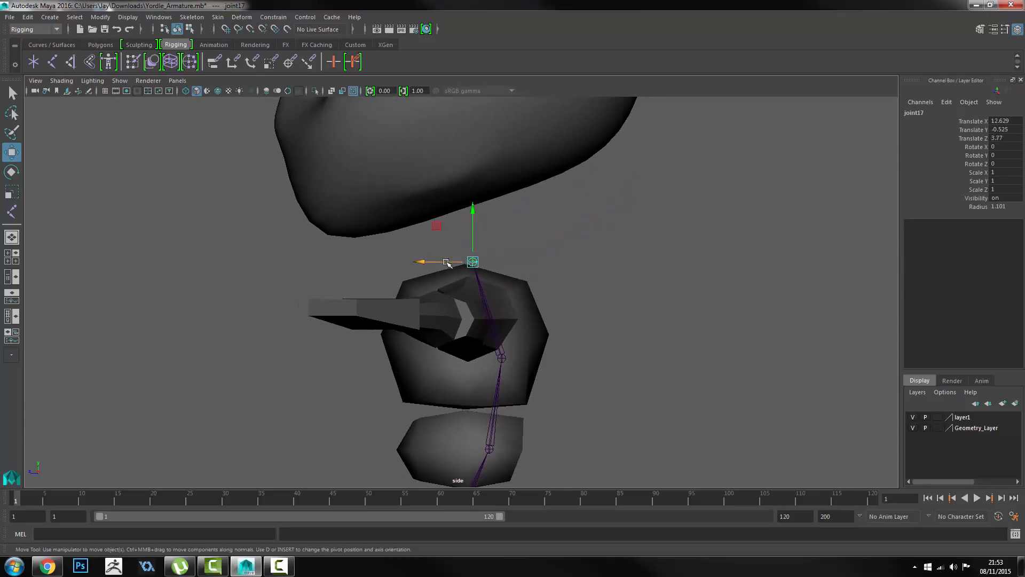
left_click_drag(445, 262, 453, 262)
key("y")
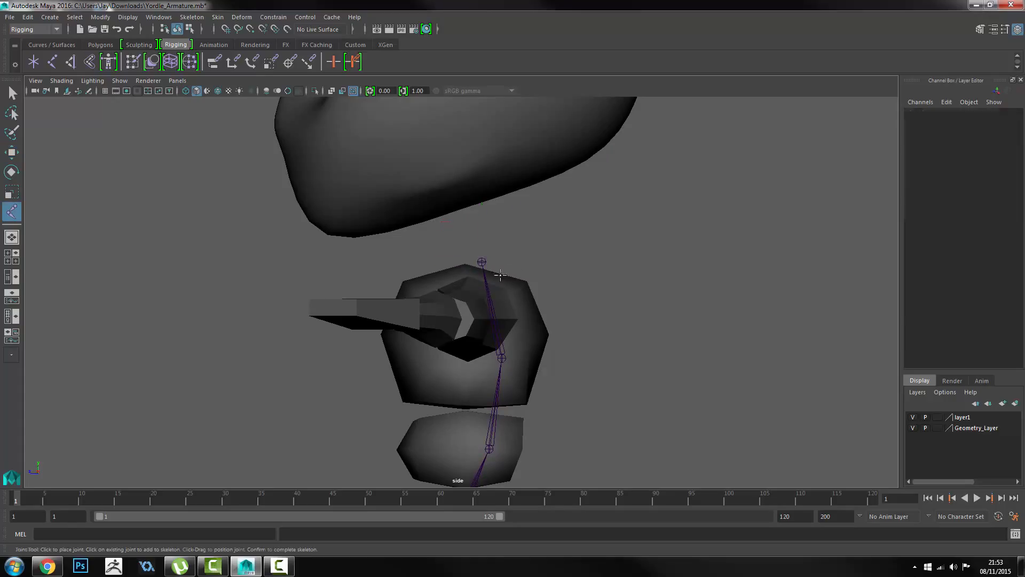
Extend the chain from the neck-base joint with joints at the skull base, the crown and the front of the face, and finish it.
left_click(482, 261)
middle_click_drag(549, 226, 506, 300, "alt")
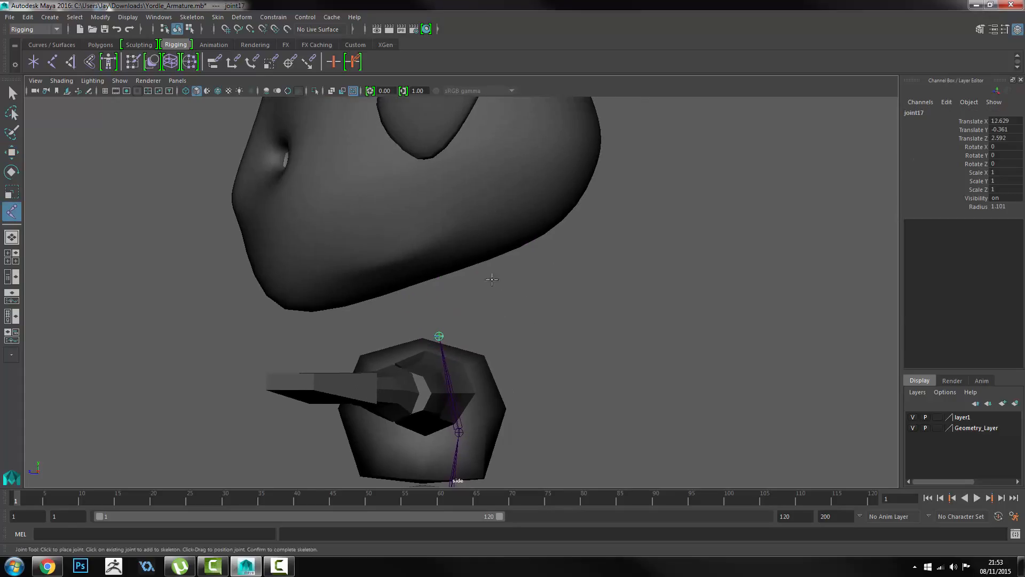
mouse_move(467, 267)
left_mouse_down()
mouse_move(497, 245)
mouse_move(460, 249)
left_mouse_up()
right_click_drag(456, 184, 470, 225, "alt")
left_click(475, 199)
left_click_drag(320, 305, 310, 330)
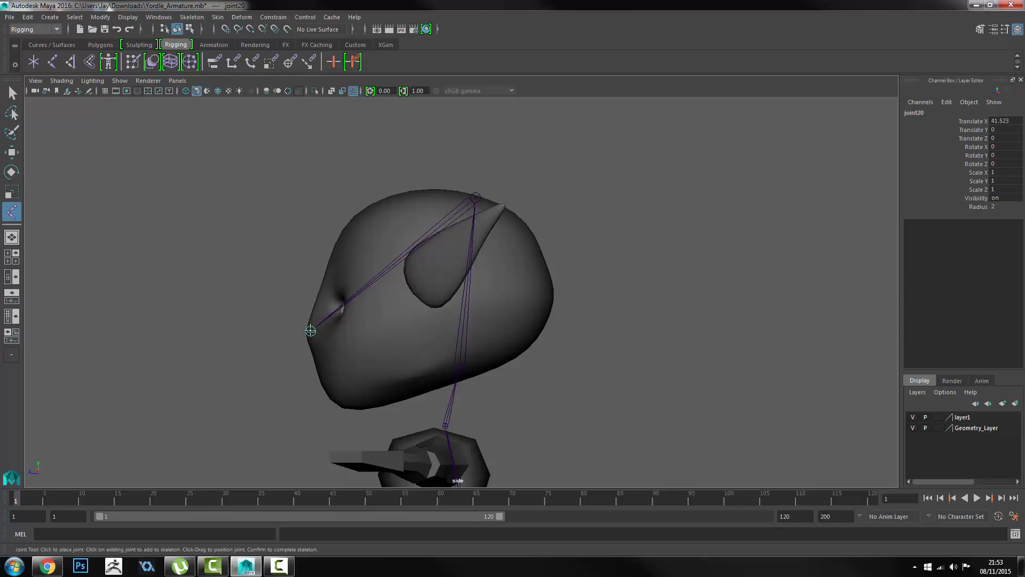
key("w")
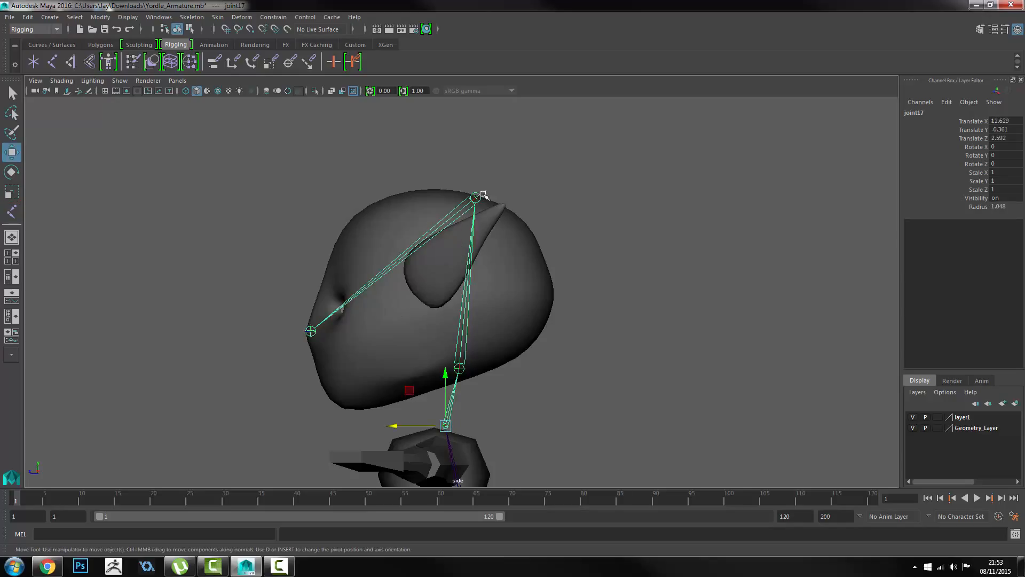
Hide Geometry_Layer and clear the selection to inspect the full joint skeleton in the side view.
scroll(543, 371, "down", 3)
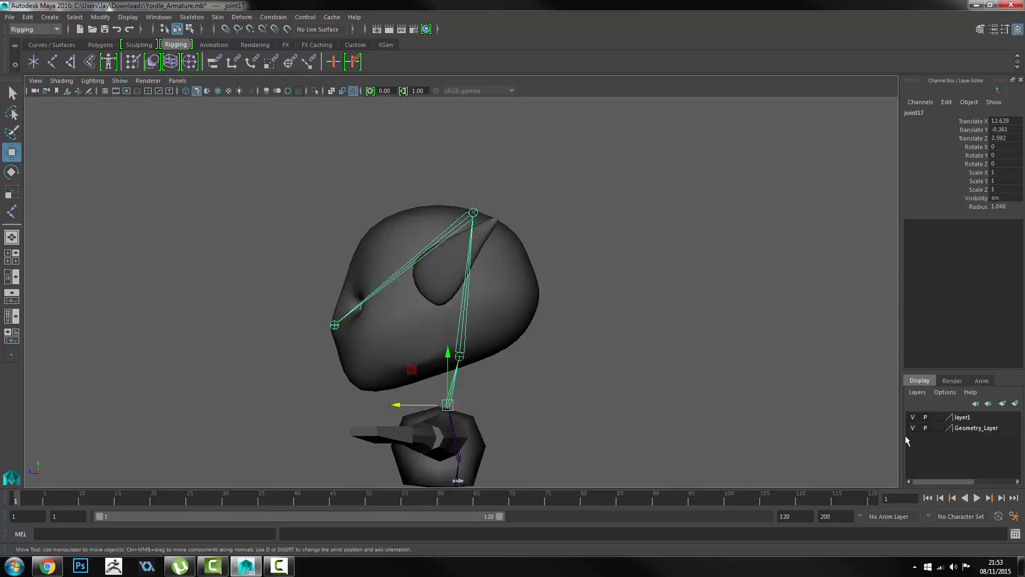
scroll(599, 387, "down", 3)
middle_click_drag(524, 411, 544, 269, "alt")
scroll(545, 286, "down", 5)
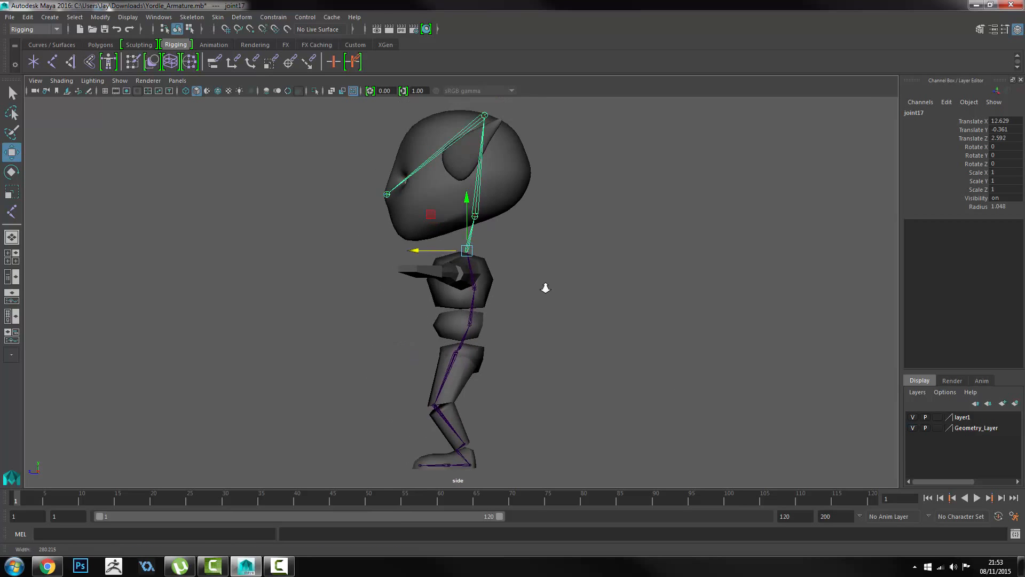
scroll(473, 227, "up", 1)
scroll(522, 263, "up", 2)
scroll(533, 272, "down", 1)
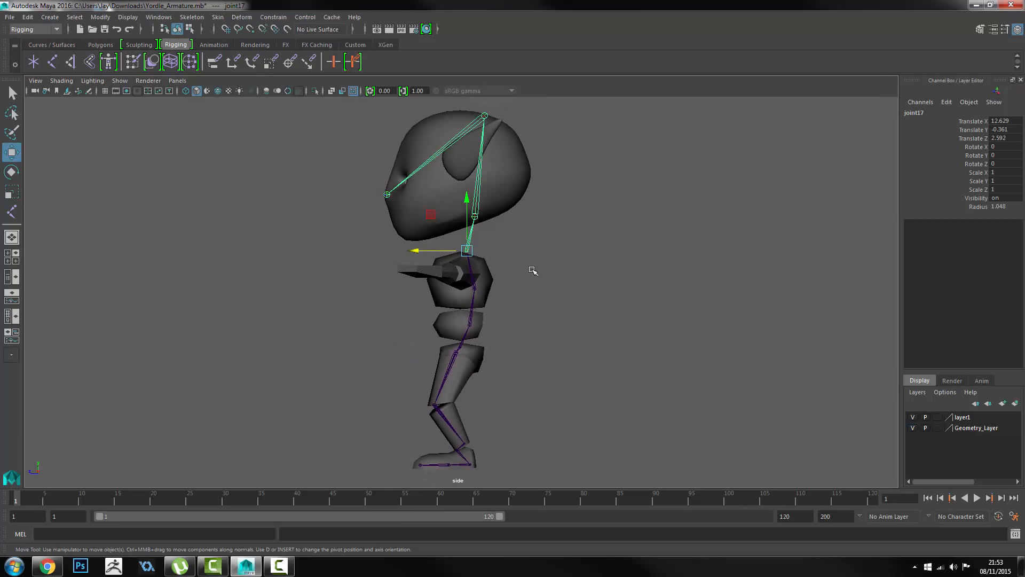
left_click(913, 427)
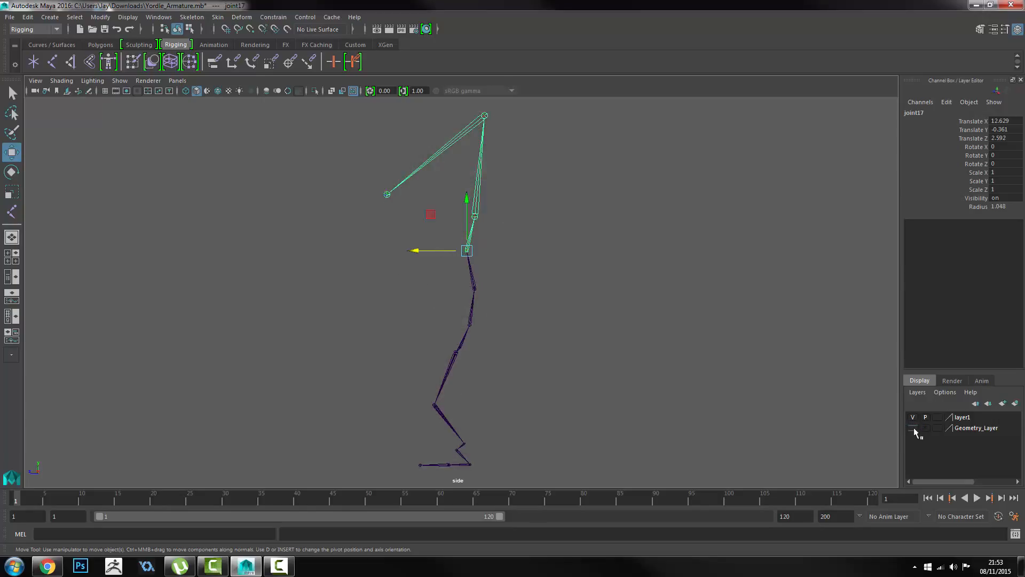
left_click(564, 257)
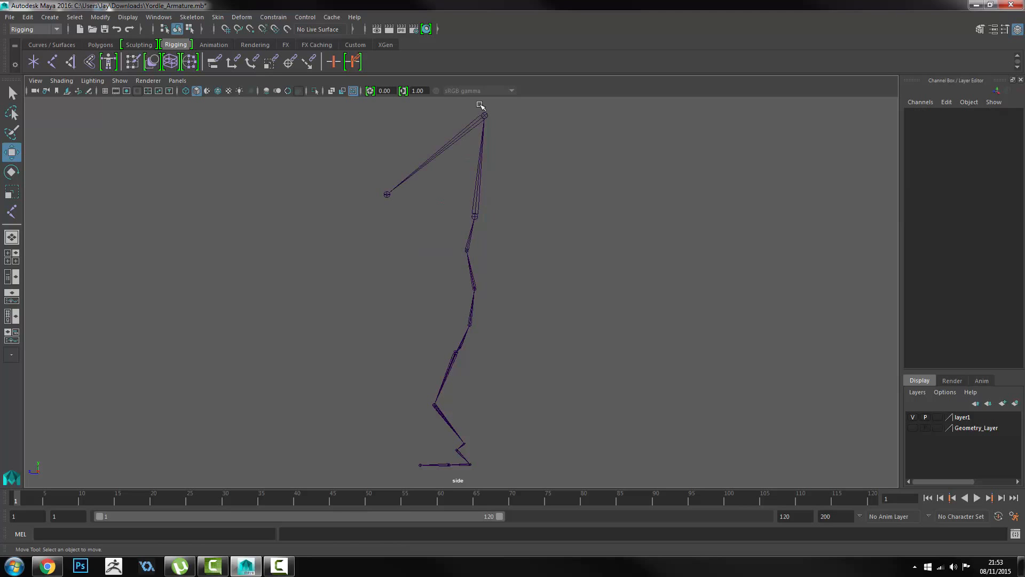
Try rotating the skull-base joint in the perspective view, then clear the selection and show Geometry_Layer.
left_click(475, 212)
key("space")
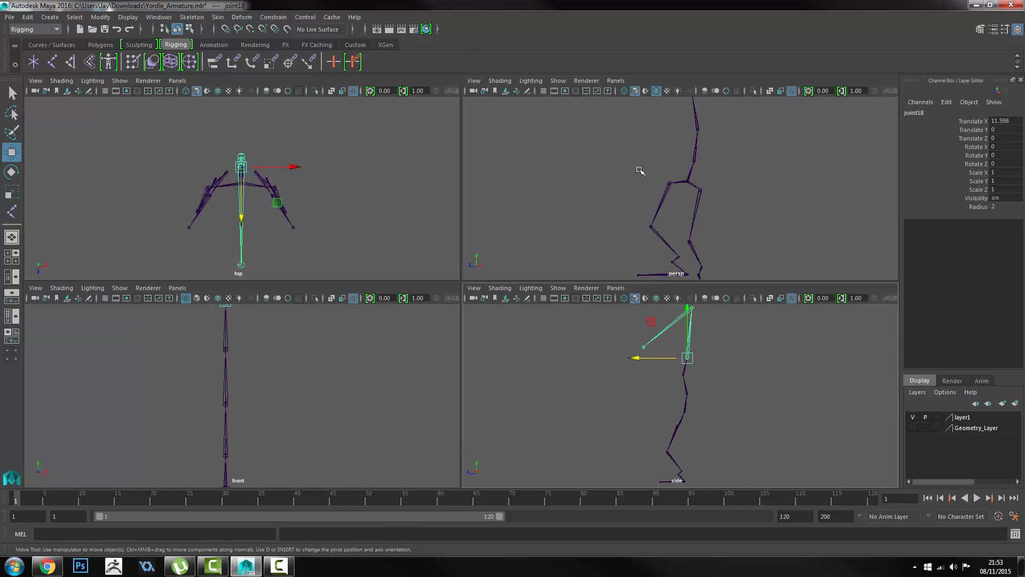
key("space")
key("f")
key("e")
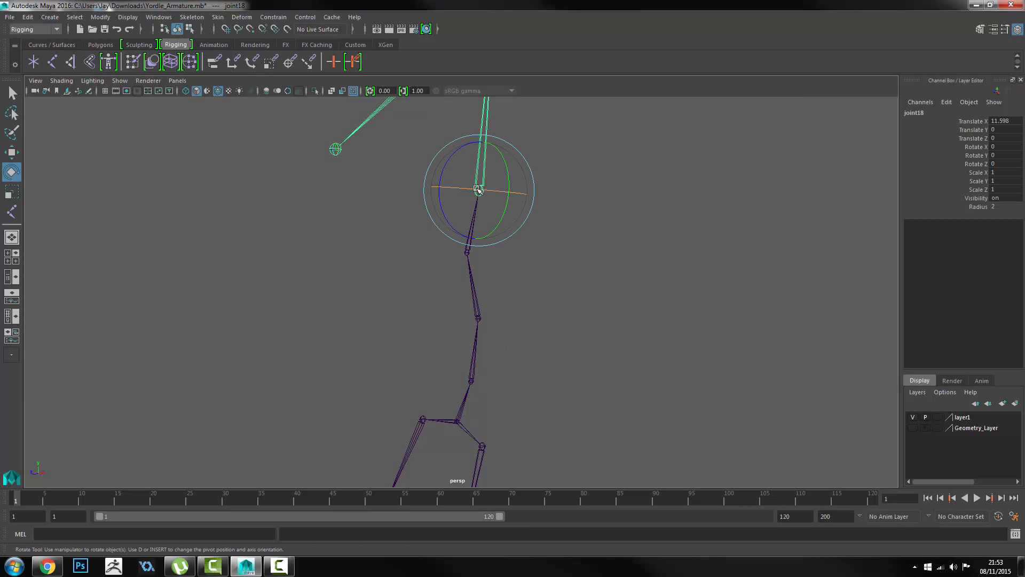
left_click_drag(478, 190, 604, 202)
left_click(688, 275)
left_click(912, 428)
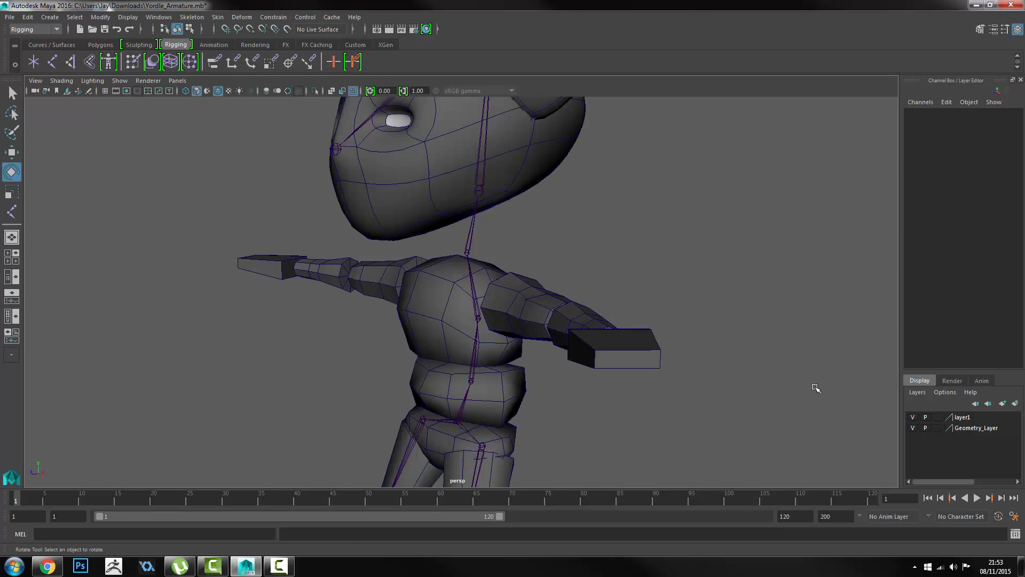
In the front view, branch a joint chain from the chest joint with a collarbone joint and a shoulder joint on the character's left side.
right_click_drag(815, 388, 482, 245, "alt")
left_click_drag(482, 244, 574, 267, "alt")
key("space")
key("space")
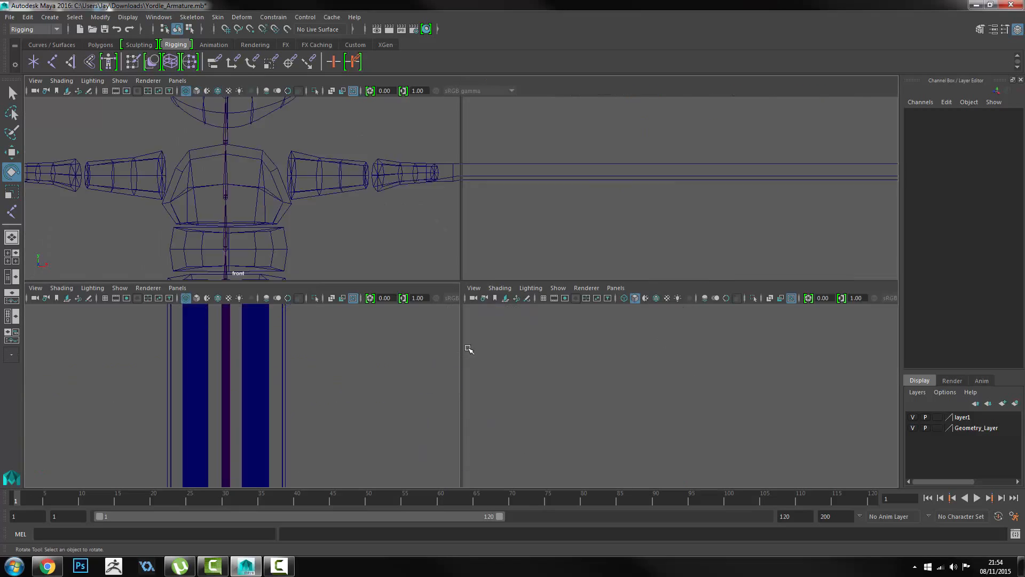
right_click_drag(562, 352, 450, 268, "alt")
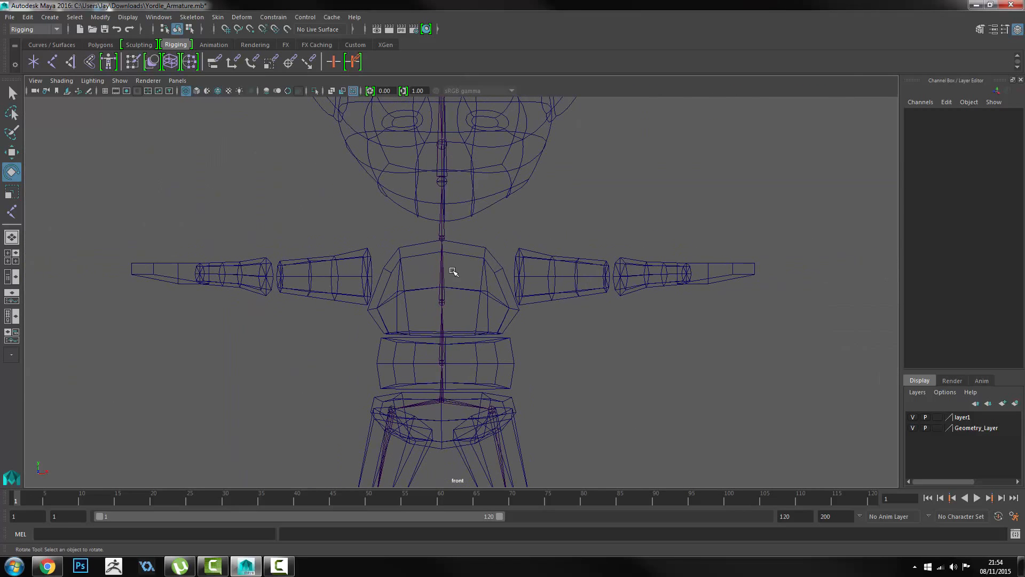
left_click(53, 62)
right_click_drag(467, 304, 481, 303, "alt")
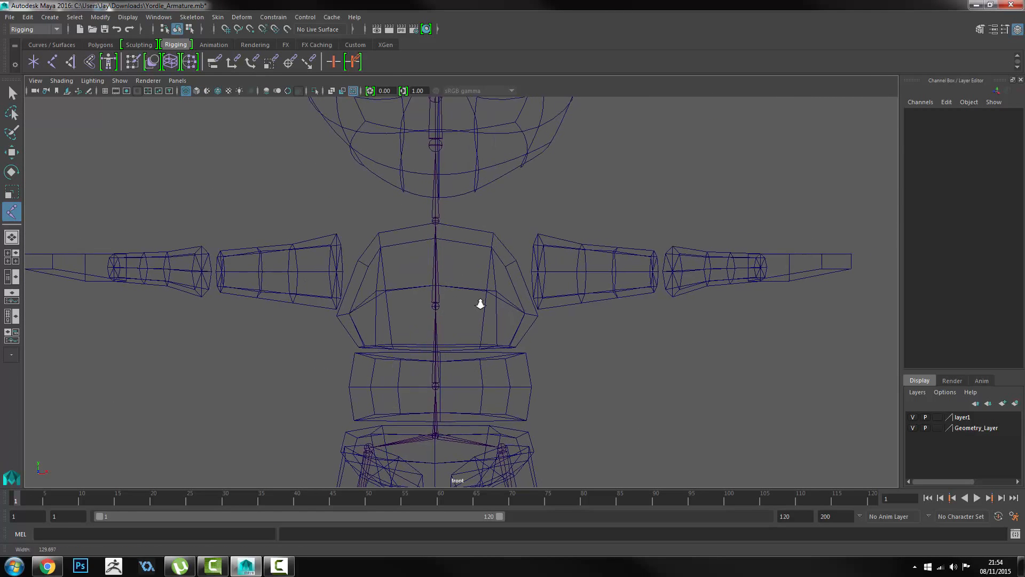
scroll(440, 305, "up", 3)
left_click(423, 312)
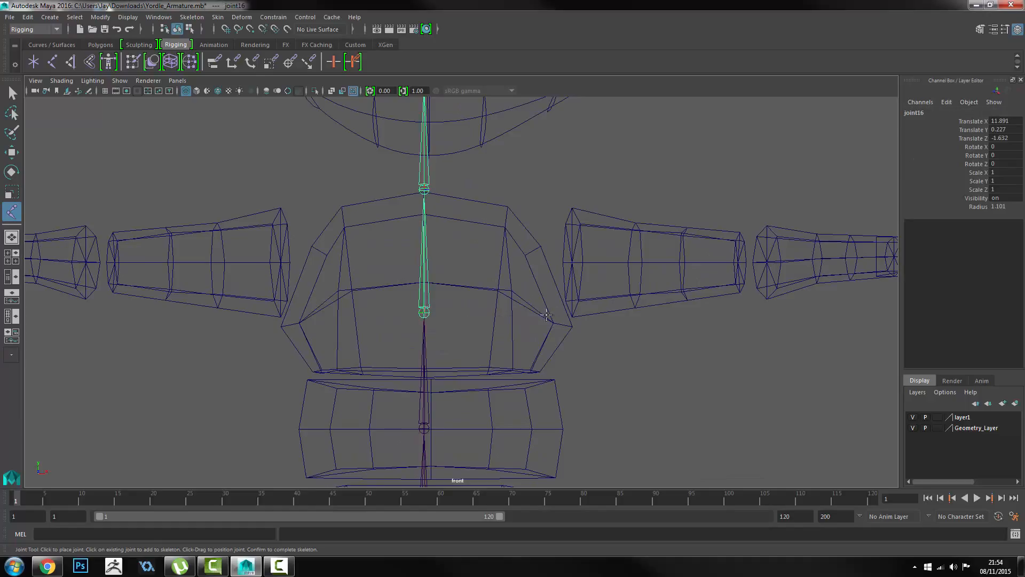
left_click_drag(548, 314, 458, 310, "alt")
left_click_drag(539, 263, 505, 294)
mouse_move(550, 239)
left_mouse_down()
mouse_move(565, 222)
mouse_move(555, 235)
left_mouse_up()
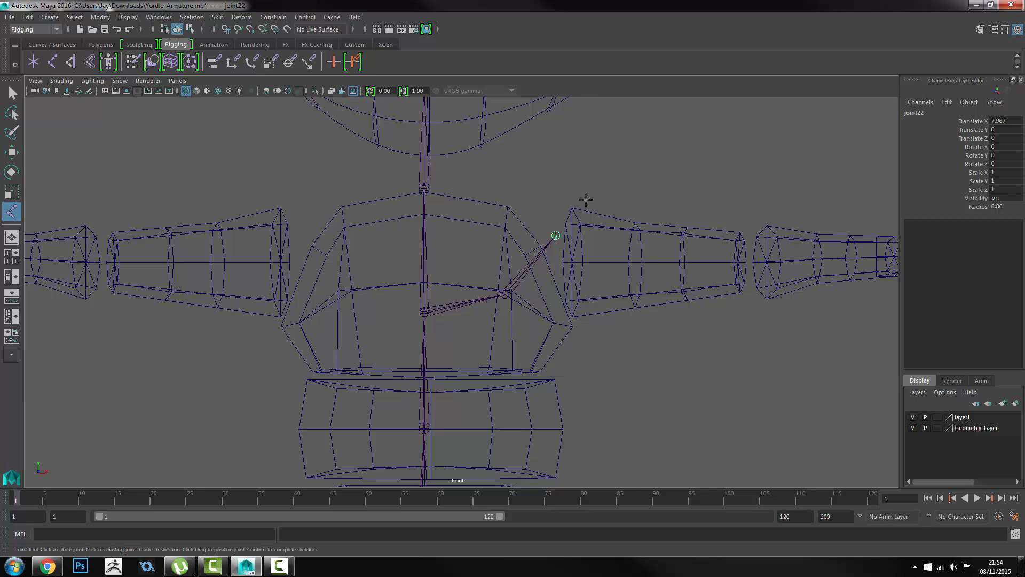
Continue the left arm chain with joints at the elbow, the wrist and the end of the hand, and finish the chain.
middle_click_drag(615, 245, 522, 227, "alt")
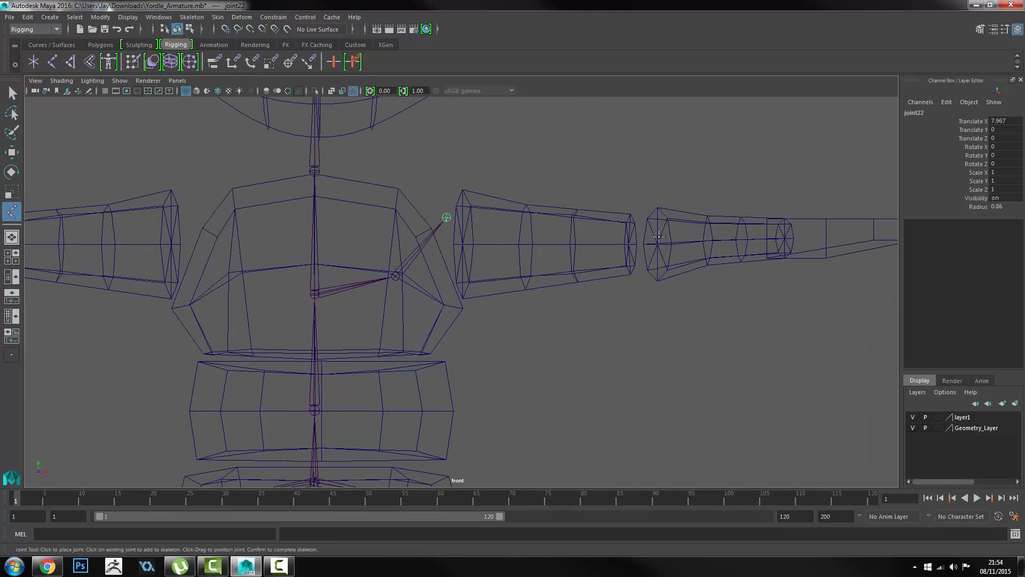
left_click_drag(625, 244, 637, 235)
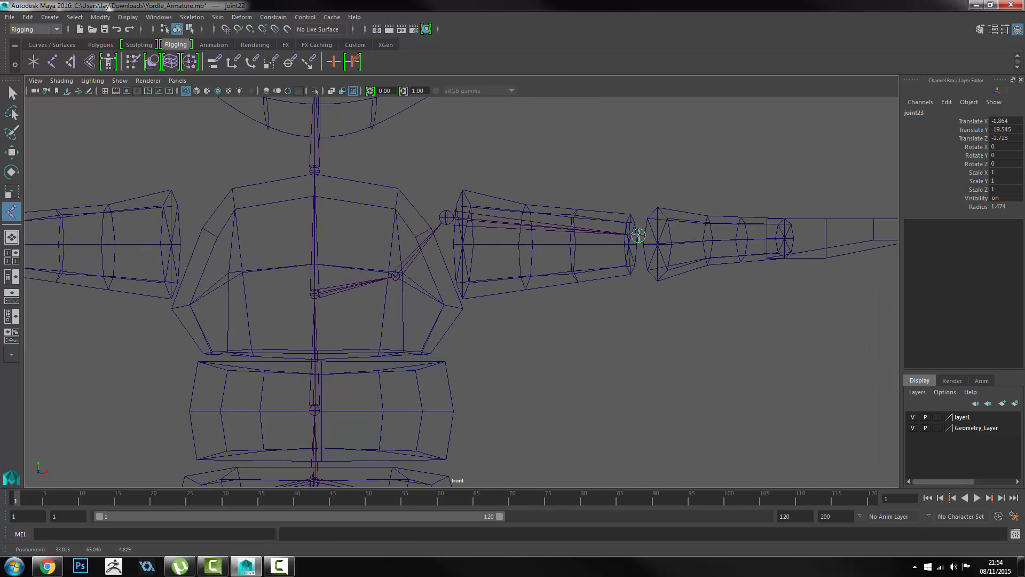
middle_click_drag(739, 240, 436, 255, "alt")
left_click_drag(484, 258, 474, 248)
left_click(581, 241)
left_click_drag(581, 240, 597, 243)
key("e")
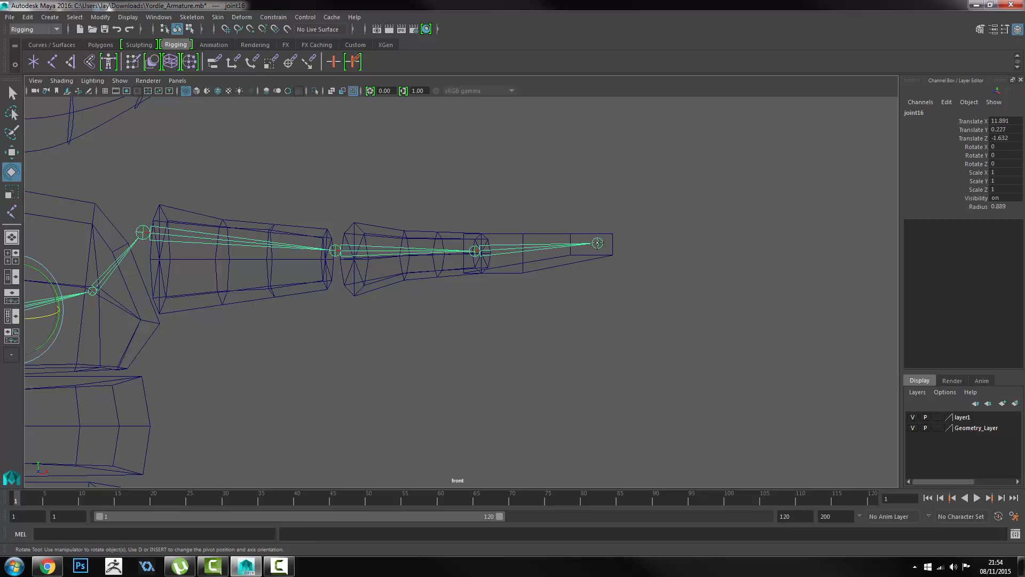
Select the left collarbone joint and move it with the arm chain toward the character's back in the perspective view.
middle_click_drag(143, 376, 330, 358, "alt")
scroll(327, 337, "up", 1)
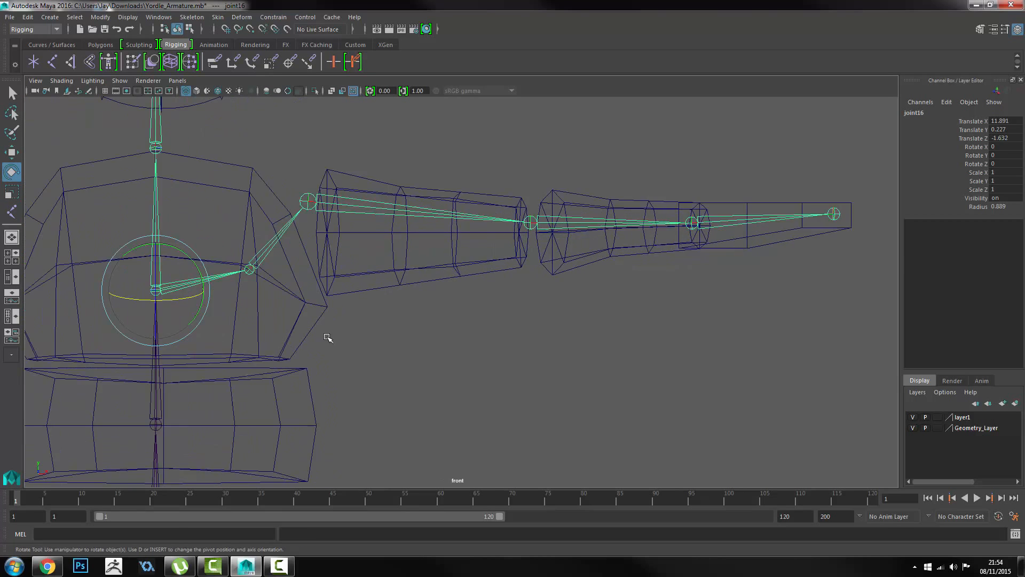
middle_click_drag(216, 263, 361, 302, "alt")
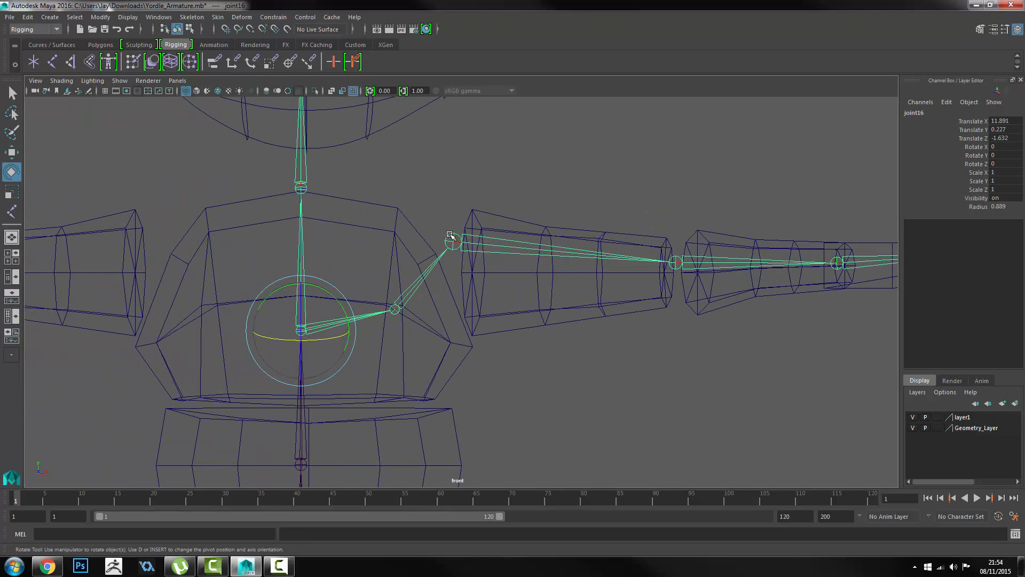
left_click(450, 243)
left_click(396, 309)
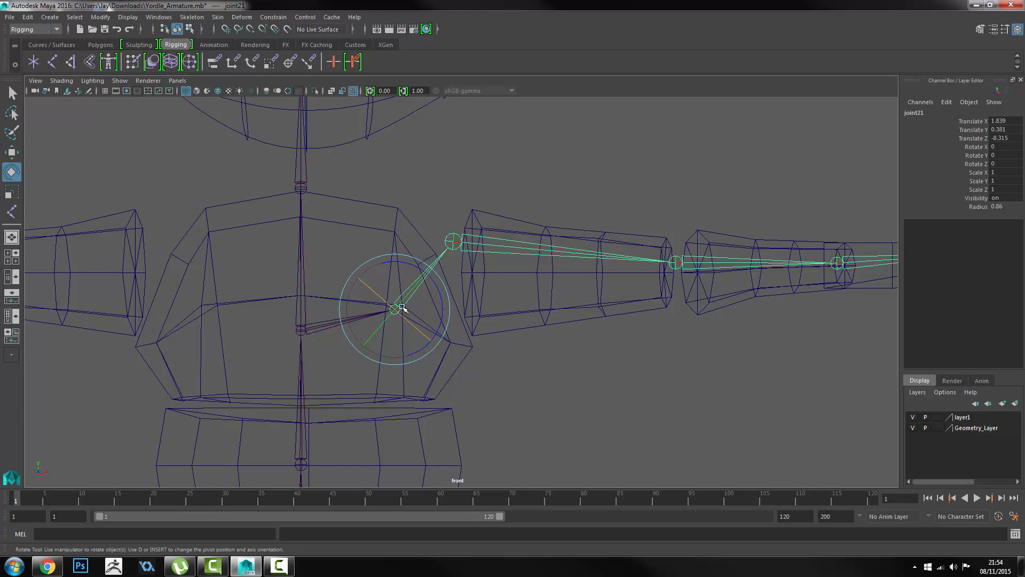
key("w")
key("space")
key("space")
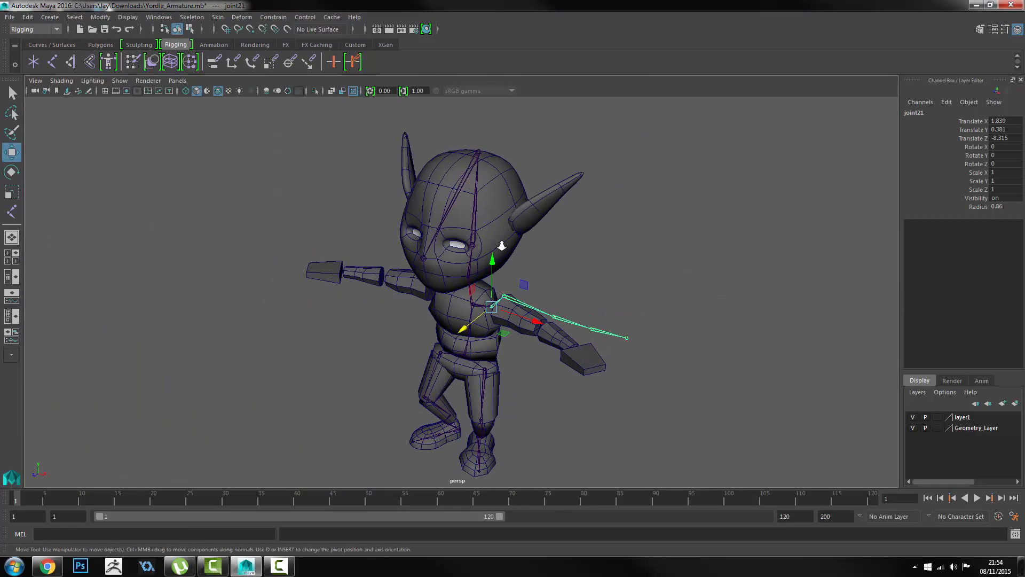
scroll(502, 246, "up", 5)
left_click(472, 318)
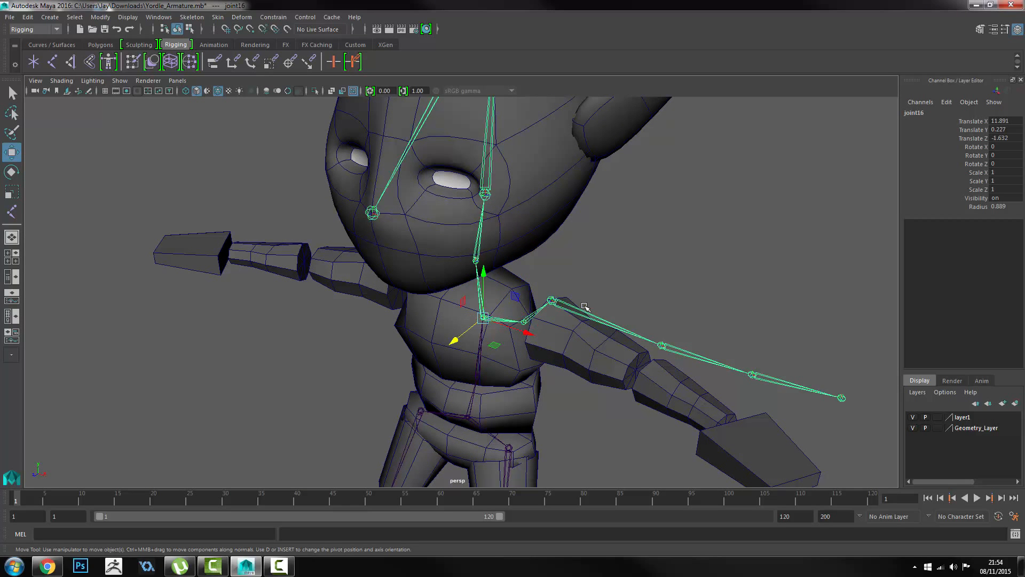
left_click(614, 364)
scroll(598, 353, "up", 3)
left_click(566, 345)
left_click_drag(567, 347, 512, 353, "alt")
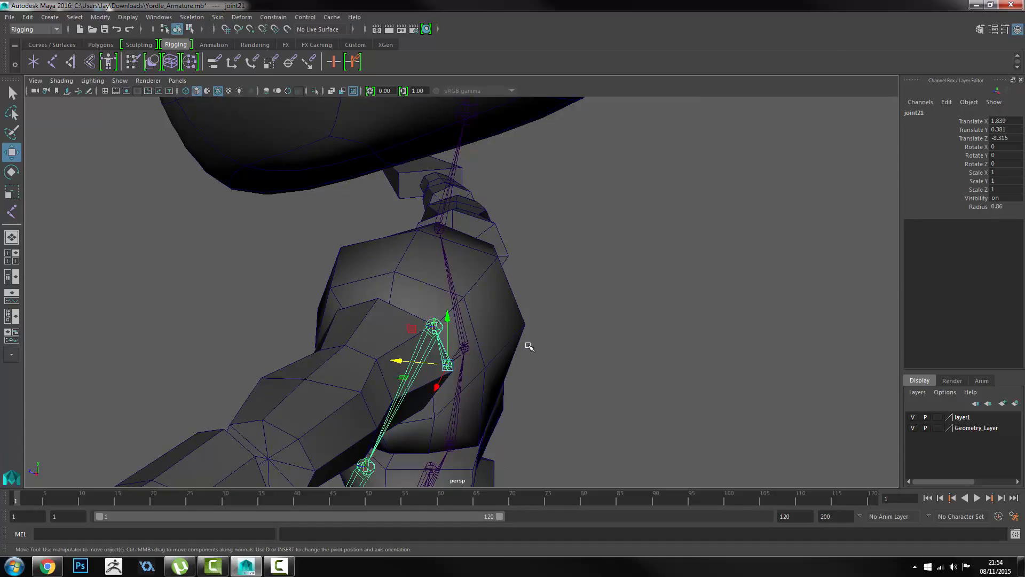
key("e")
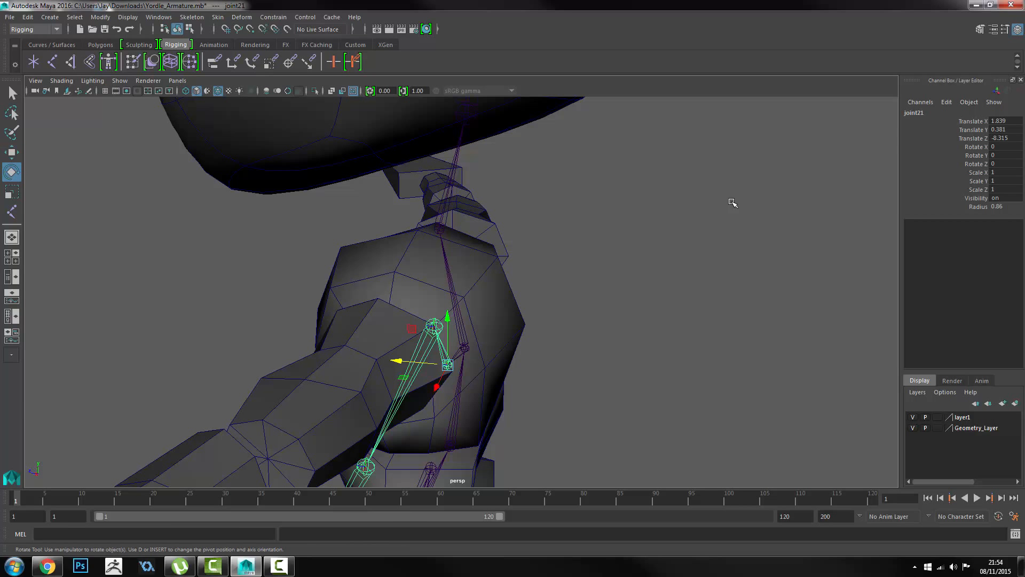
key("w")
left_click_drag(415, 359, 481, 349, "alt")
In the top view with wireframe display, move the left elbow joint forward toward the gap between upper arm and forearm.
key("space")
key("space")
middle_click_drag(510, 257, 394, 212, "alt")
scroll(550, 288, "up", 3)
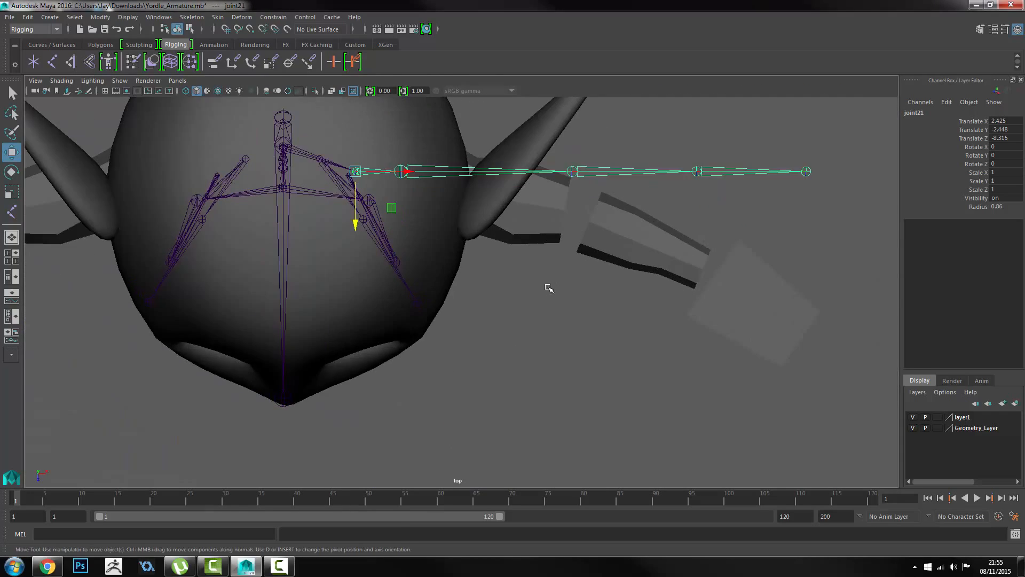
middle_click_drag(547, 288, 420, 339, "alt")
key("4")
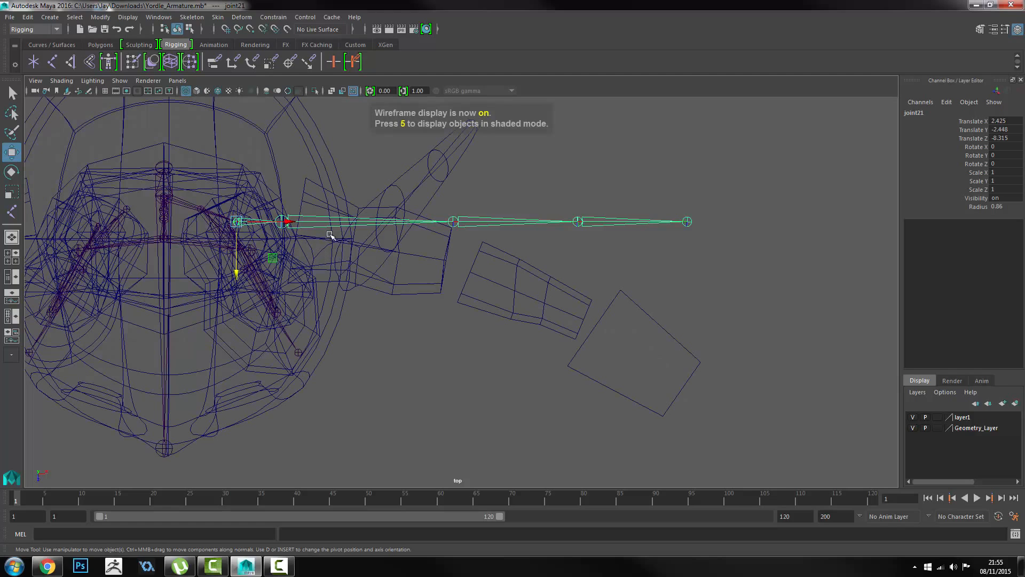
left_click(454, 222)
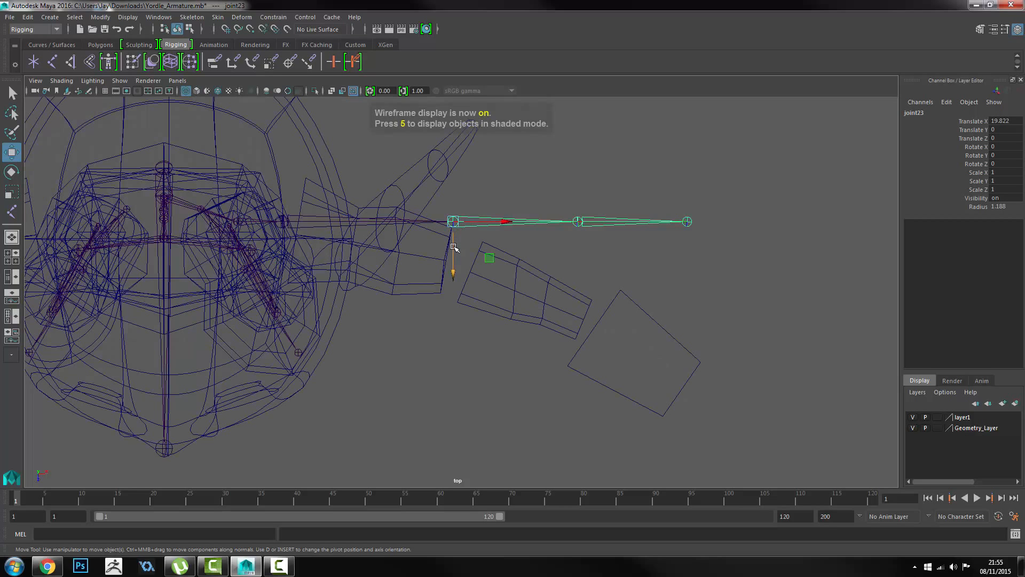
mouse_move(453, 275)
left_mouse_down()
mouse_move(450, 307)
mouse_move(452, 291)
left_mouse_up()
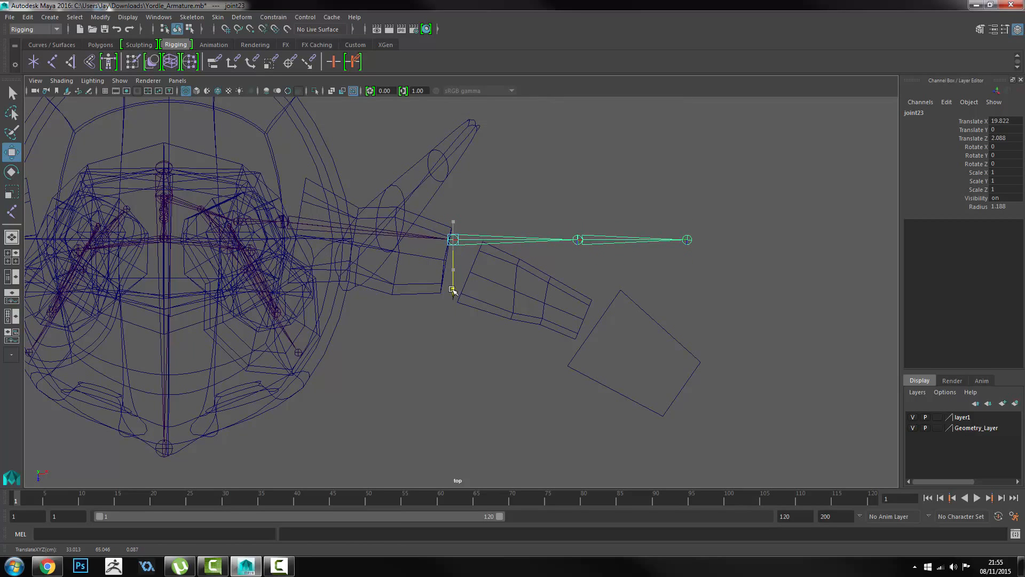
Move the left wrist joint forward to the end of the forearm and the hand-end joint into the far end of the hand.
left_click(577, 238)
left_click_drag(577, 288, 577, 365)
left_click(688, 314)
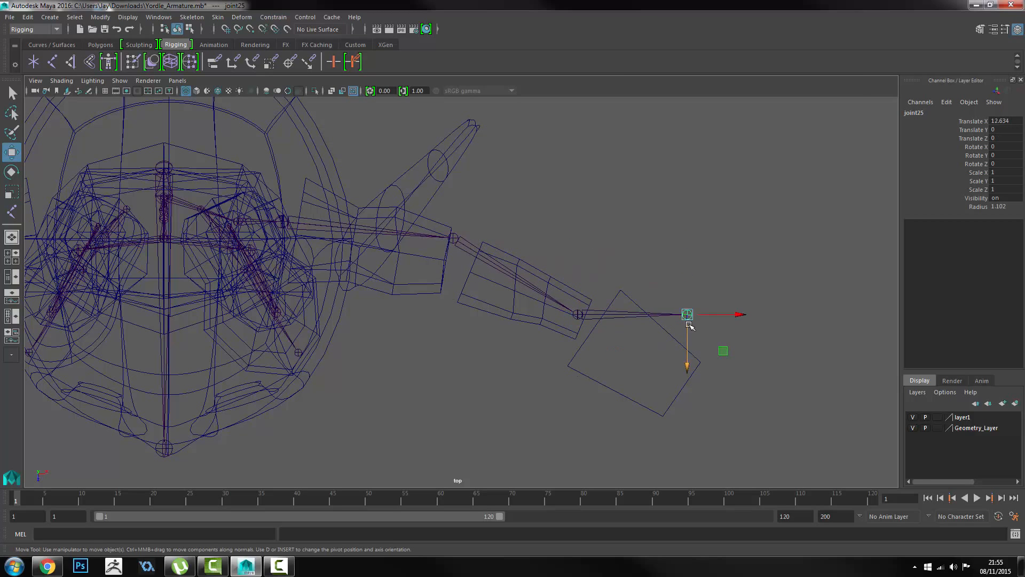
left_click_drag(687, 367, 680, 449)
left_click_drag(686, 392, 670, 384)
Examine the left arm chain's fit inside the arm mesh in the perspective view, from collarbone to hand.
key("space")
key("space")
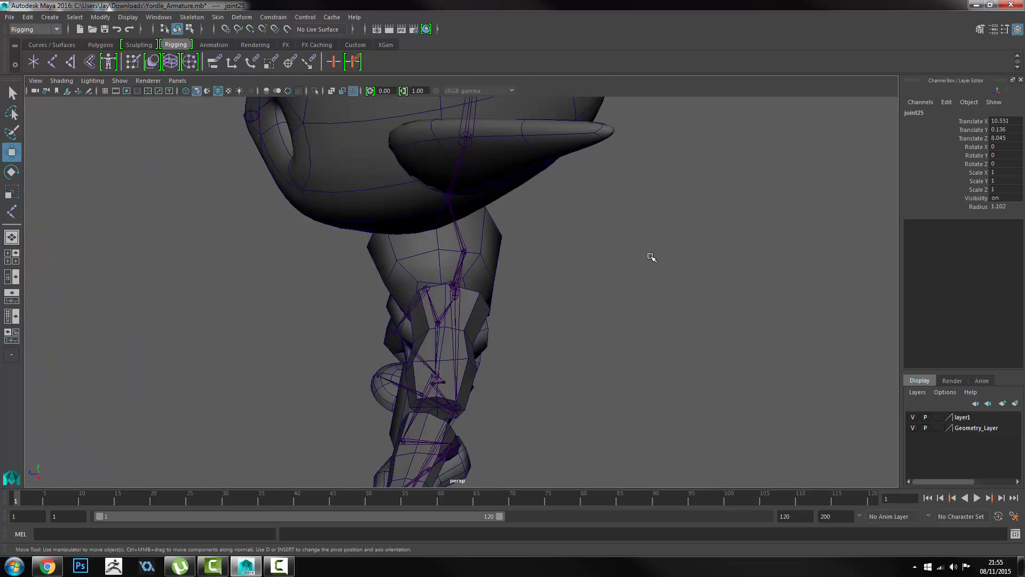
mouse_move(650, 257)
left_mouse_down("alt")
mouse_move(306, 255)
mouse_move(481, 270)
left_mouse_up("alt")
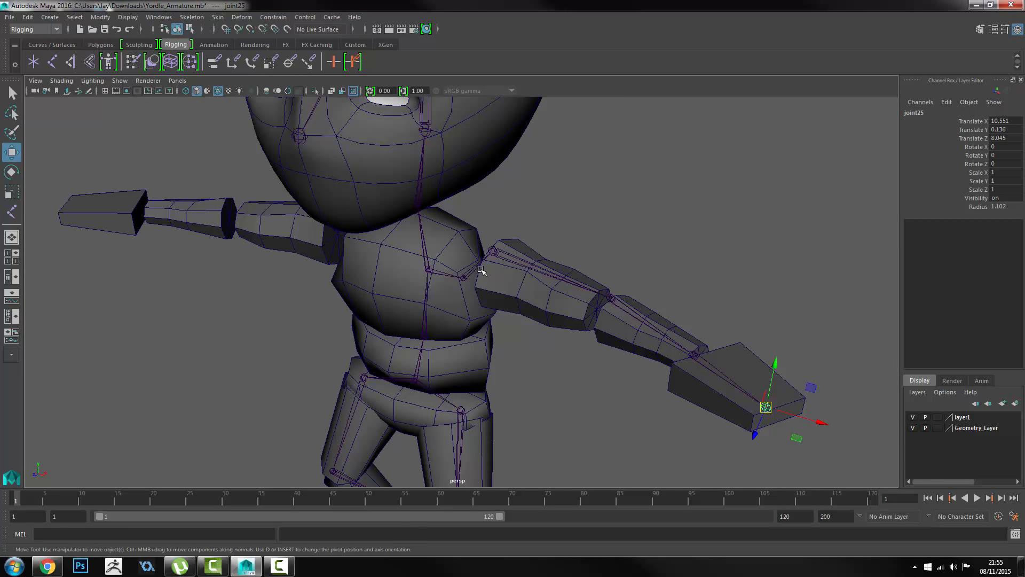
left_click_drag(585, 306, 500, 258, "alt")
left_click_drag(474, 351, 395, 257, "alt")
key("space")
key("space")
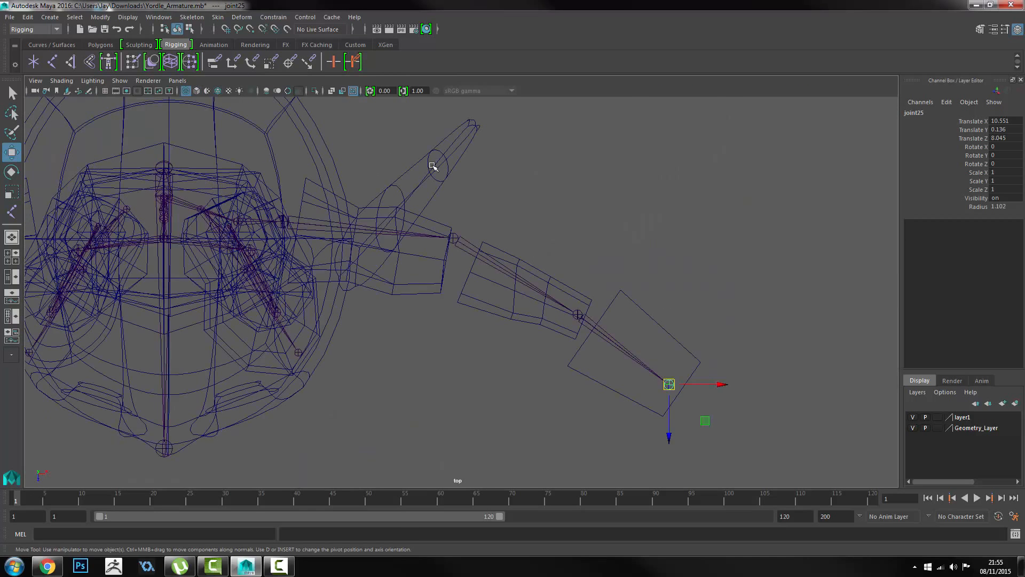
scroll(454, 190, "up", 1)
Check the left arm's bend in the top view by selecting the shoulder, elbow and wrist joints in turn.
left_click(263, 216)
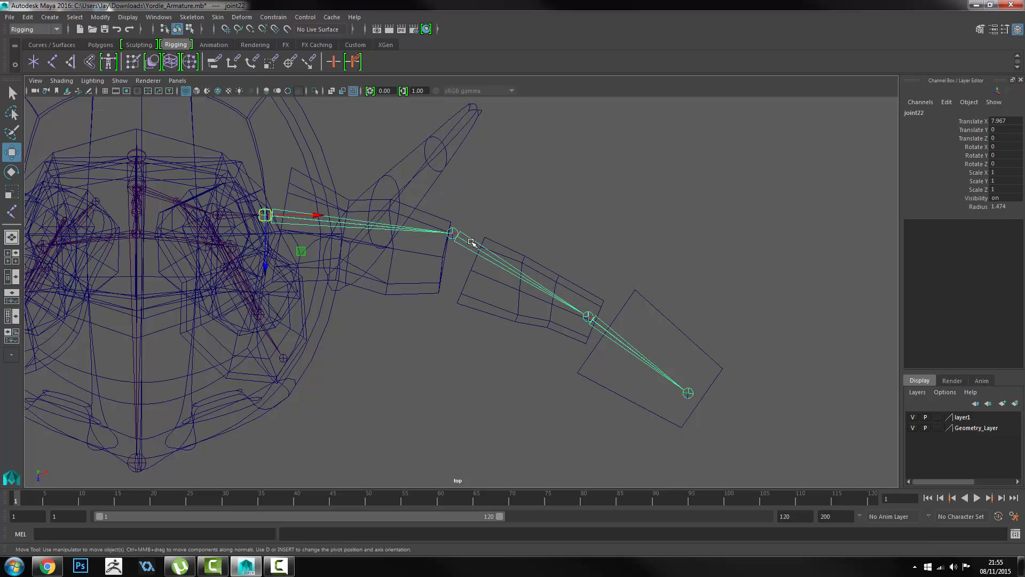
left_click(455, 235)
left_click(611, 318)
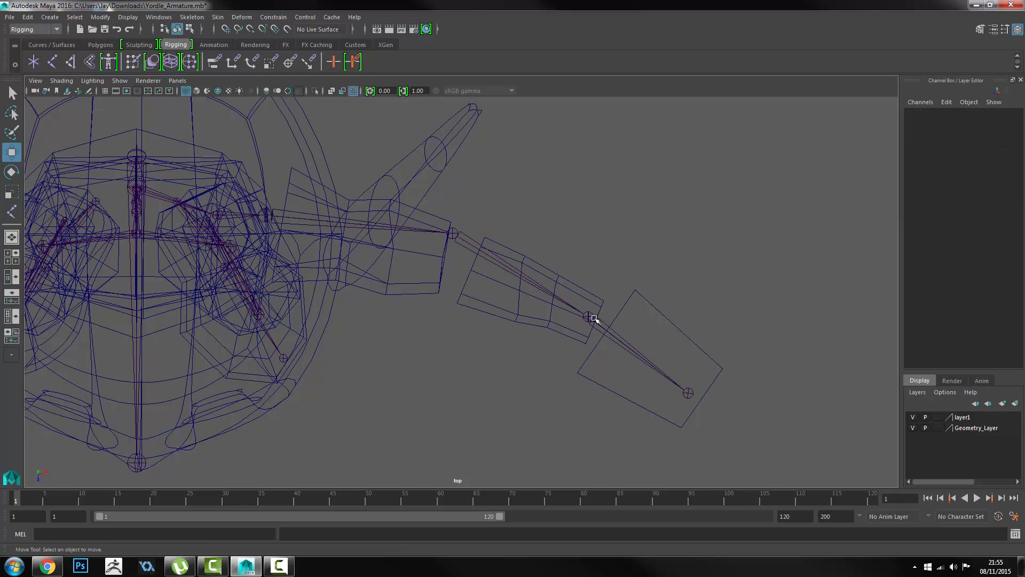
left_click(451, 231)
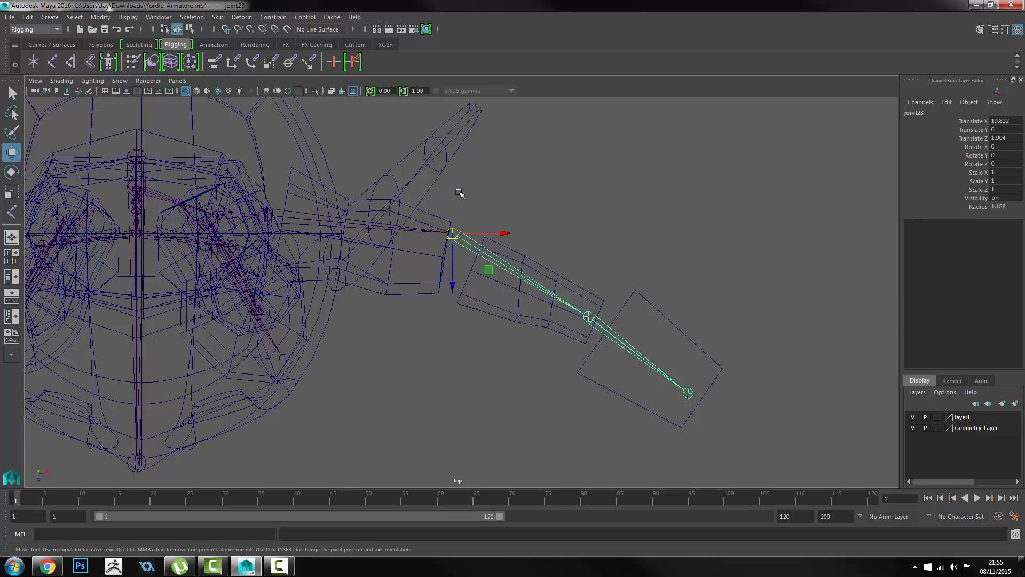
left_click(265, 217)
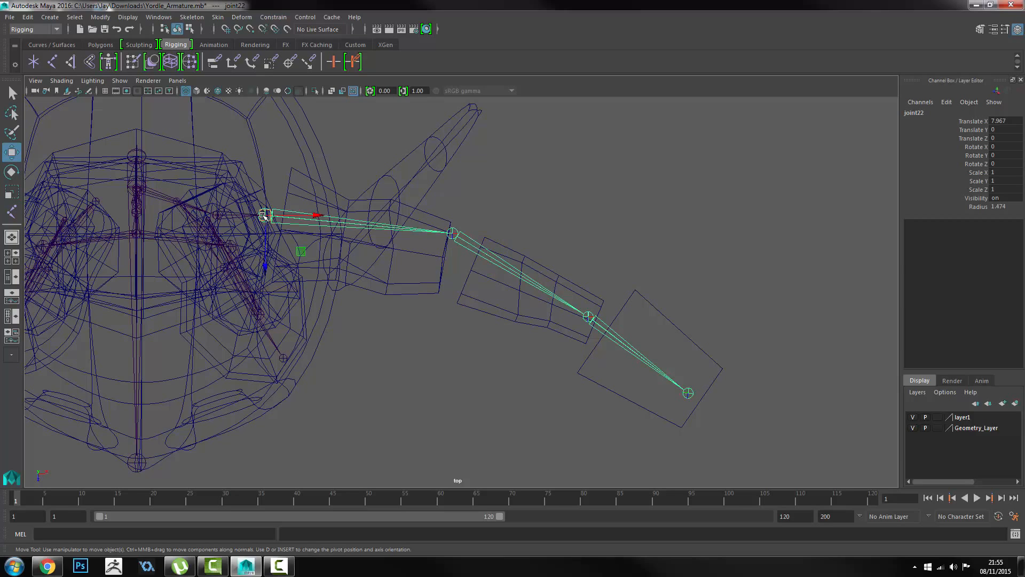
left_click(265, 216)
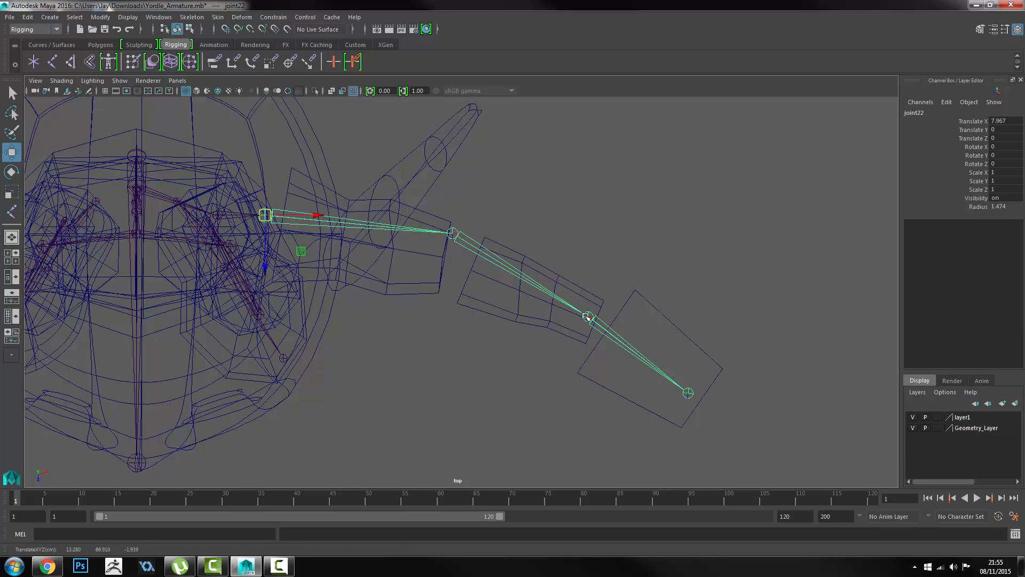
left_click(587, 316)
left_click(266, 216)
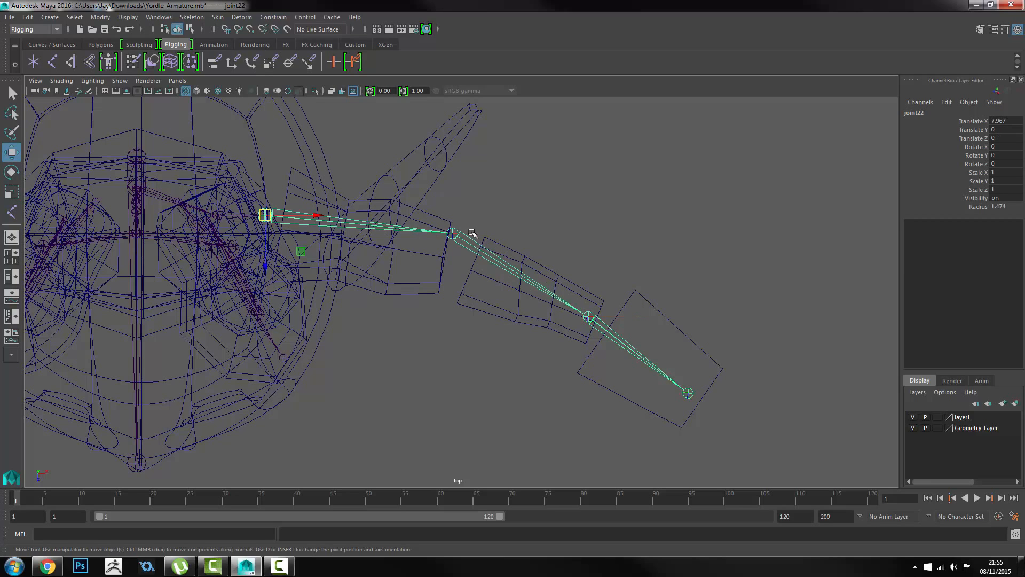
left_click(450, 233)
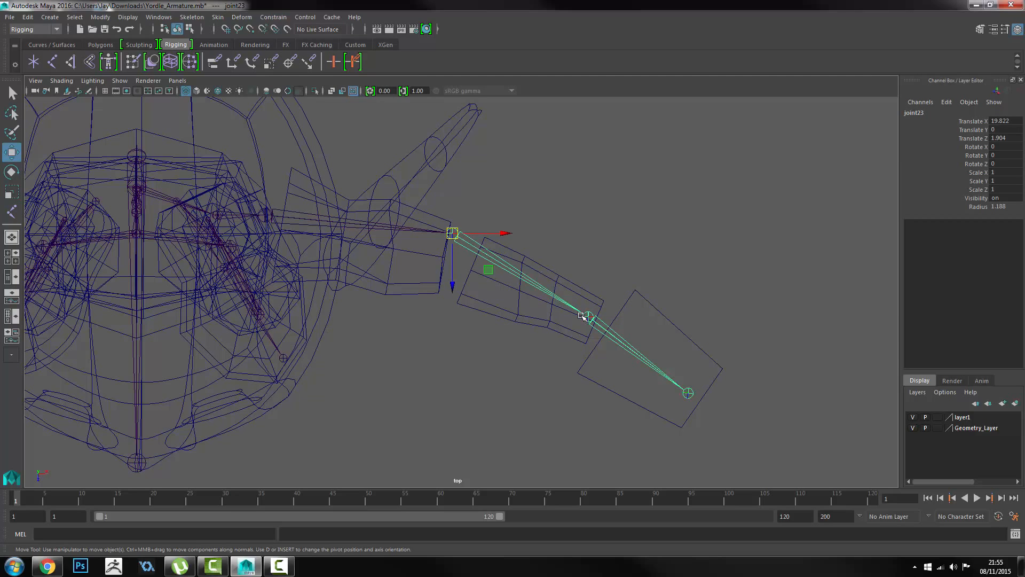
left_click(584, 316)
left_click(265, 216)
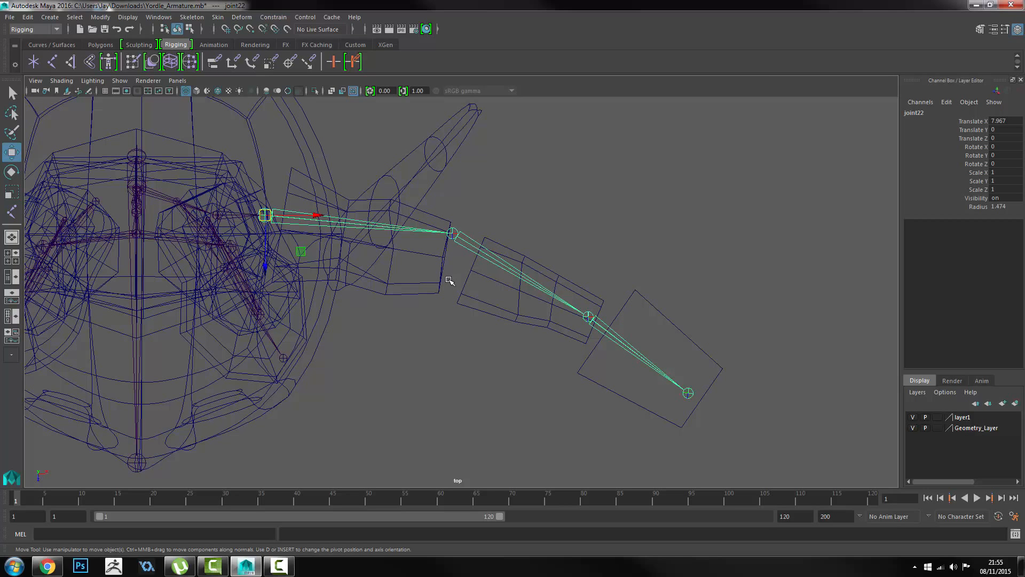
left_click(556, 209)
left_click_drag(613, 299, 586, 307, "alt")
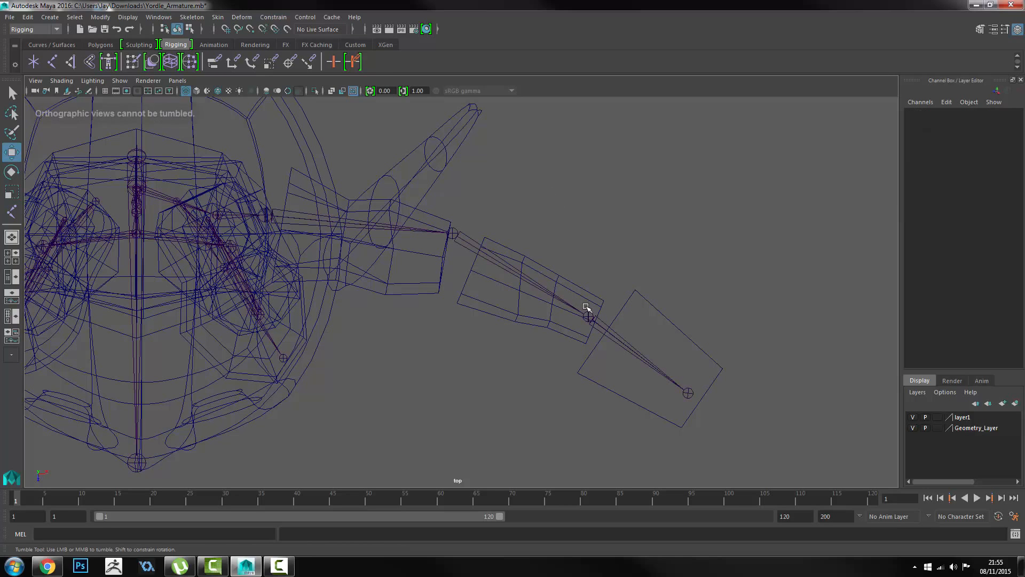
Select the left collarbone joint in the perspective view and mirror the arm chain to the other side with Mirror Joints.
key("space")
key("space")
left_click_drag(592, 253, 569, 227, "alt")
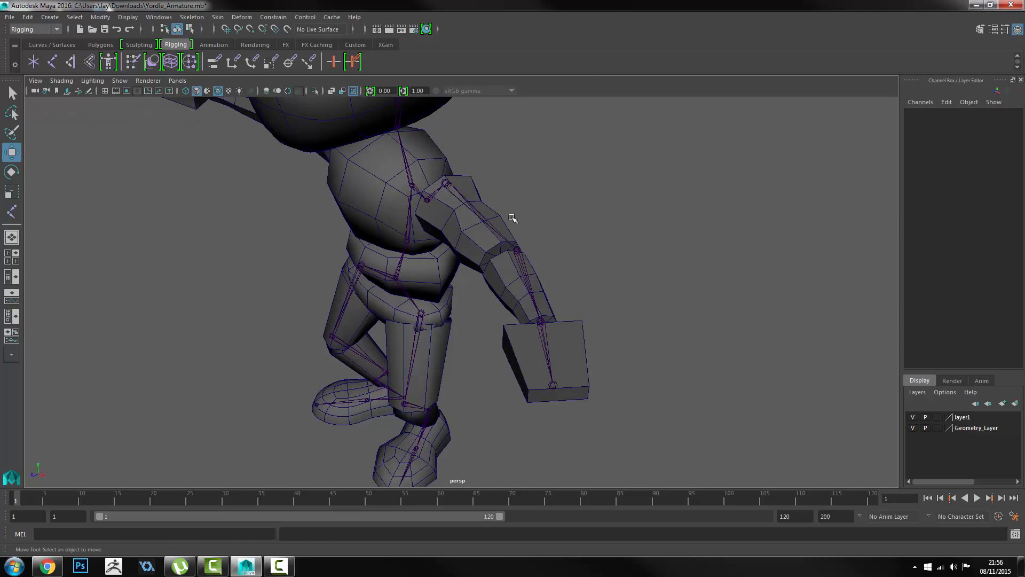
left_click_drag(508, 217, 395, 257, "alt")
middle_click_drag(395, 258, 495, 245, "alt")
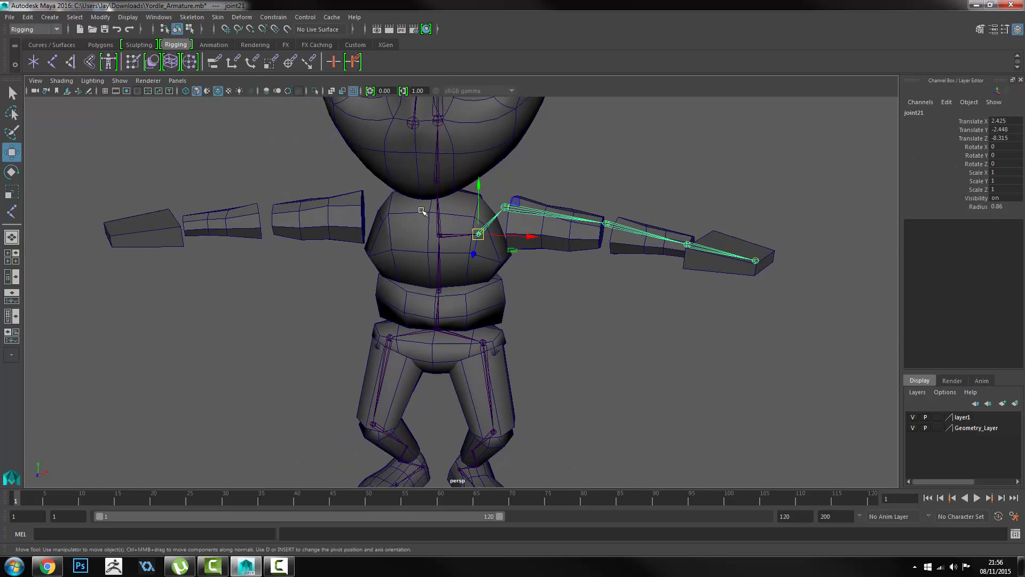
left_click_drag(524, 251, 491, 250, "alt")
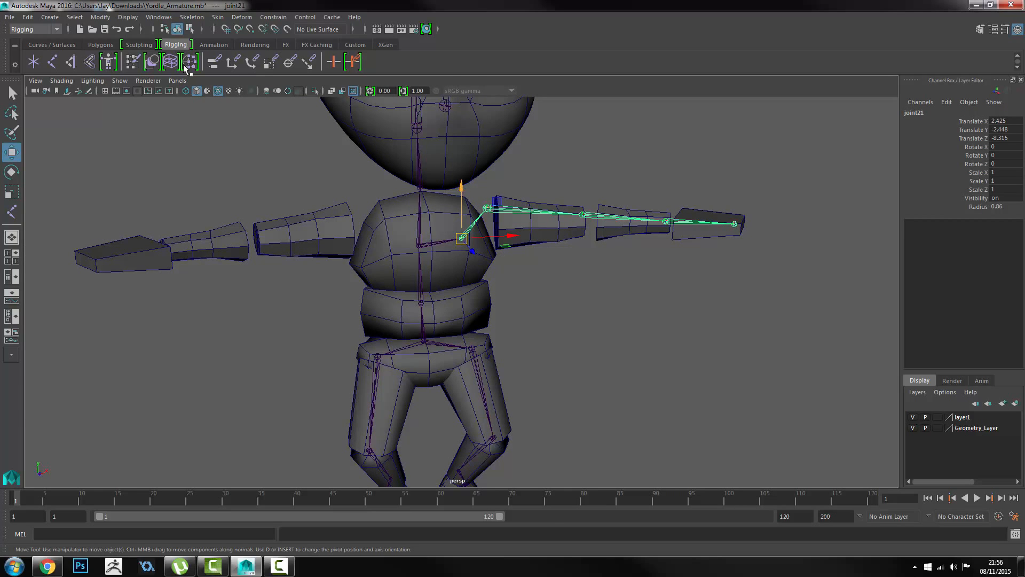
left_click(217, 17)
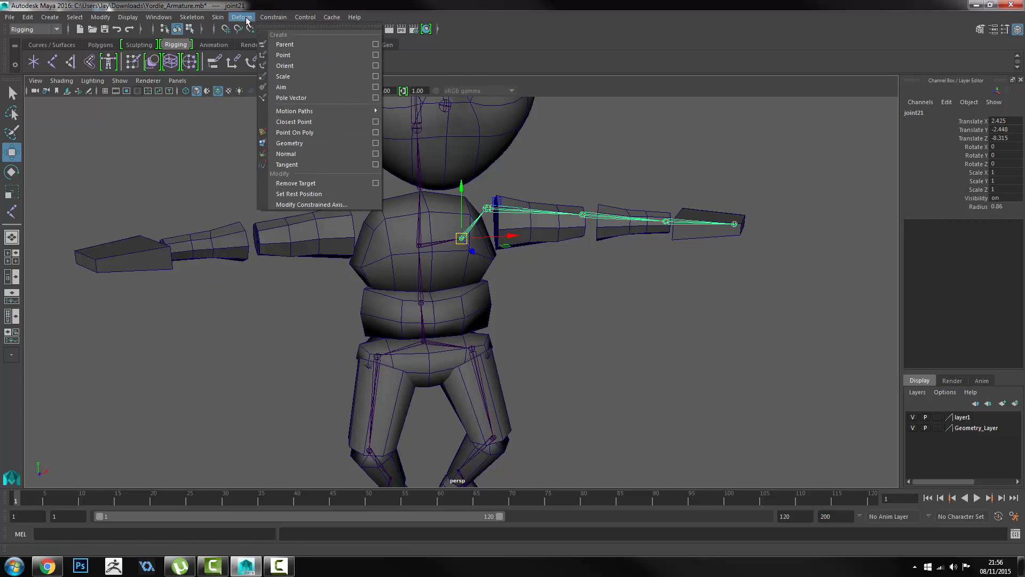
left_click(272, 105)
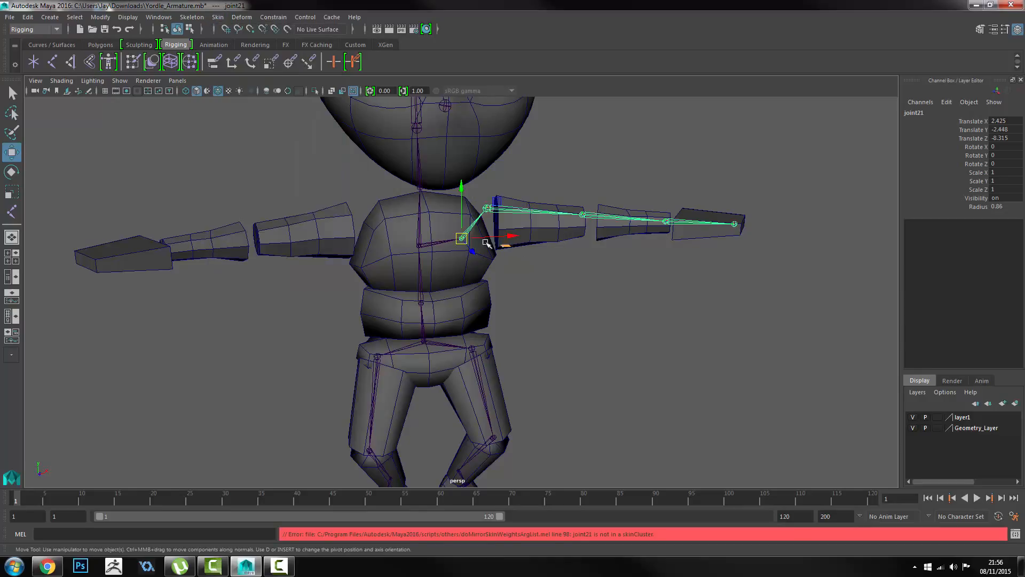
left_click(218, 17)
mouse_move(191, 17)
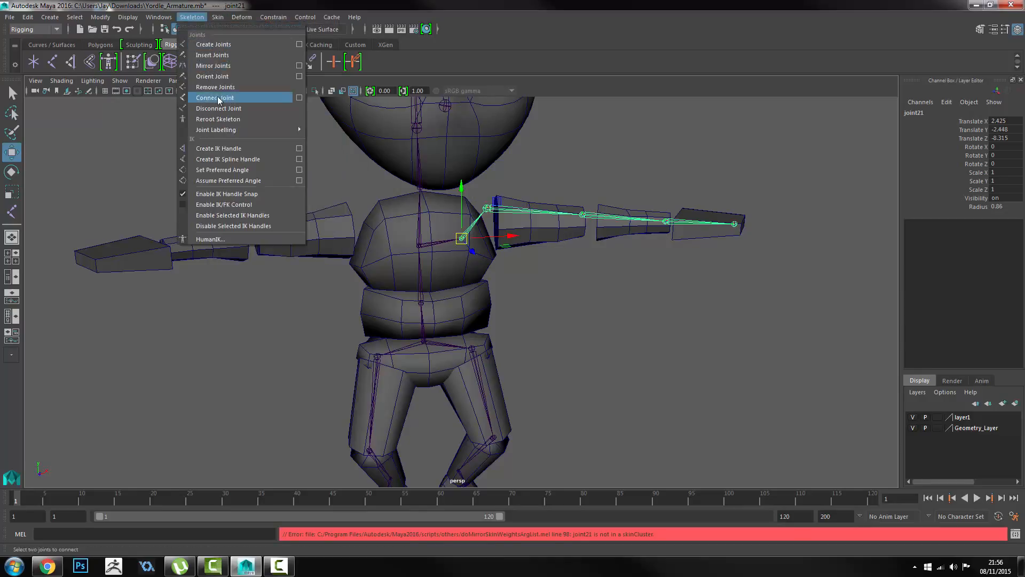
left_click(215, 66)
left_click(600, 334)
Inspect the whole character from several sides, checking how the mirrored arm joints sit in the right arm mesh.
left_click_drag(600, 333, 437, 270, "alt")
right_click_drag(436, 270, 401, 212, "alt")
mouse_move(401, 213)
left_mouse_down("alt")
mouse_move(562, 231)
mouse_move(495, 225)
mouse_move(393, 190)
mouse_move(415, 201)
left_mouse_up("alt")
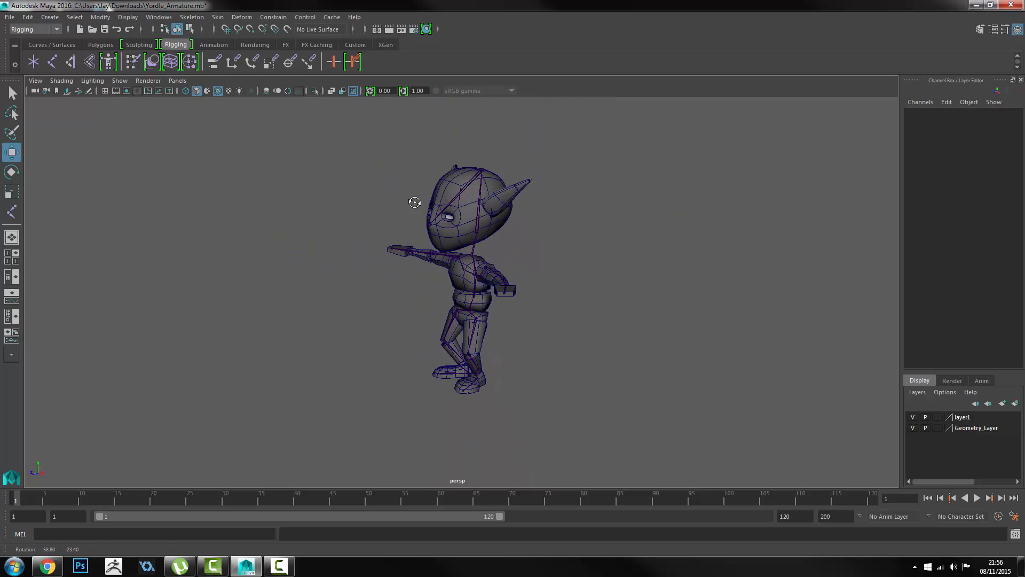
right_click_drag(414, 201, 524, 213, "alt")
left_click_drag(524, 213, 567, 199, "alt")
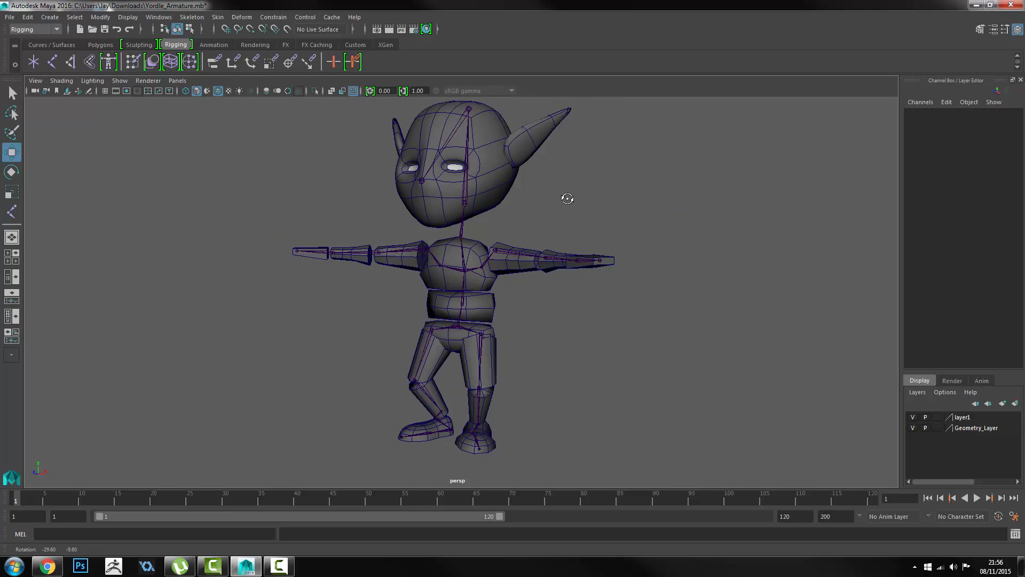
left_click_drag(568, 311, 551, 331, "alt")
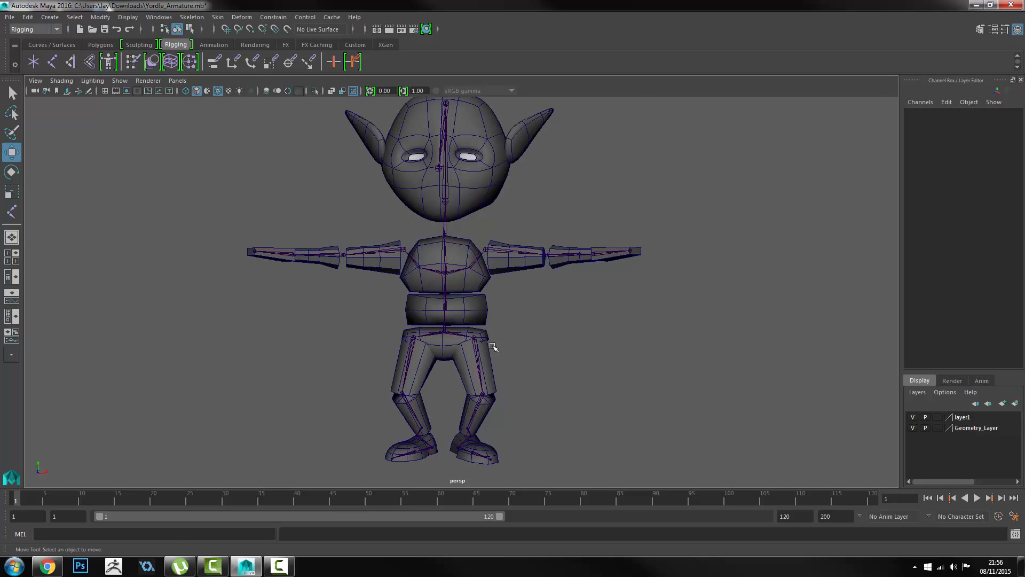
left_click_drag(492, 347, 755, 361, "alt")
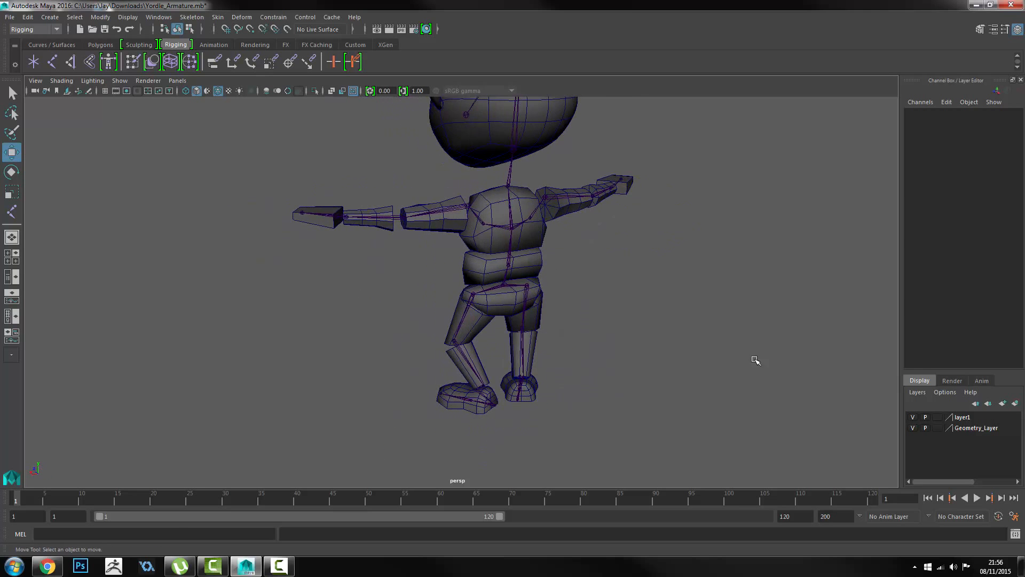
Hide the Geometry_Layer to isolate the skeleton.
left_click(913, 428)
left_click_drag(441, 334, 409, 276, "alt")
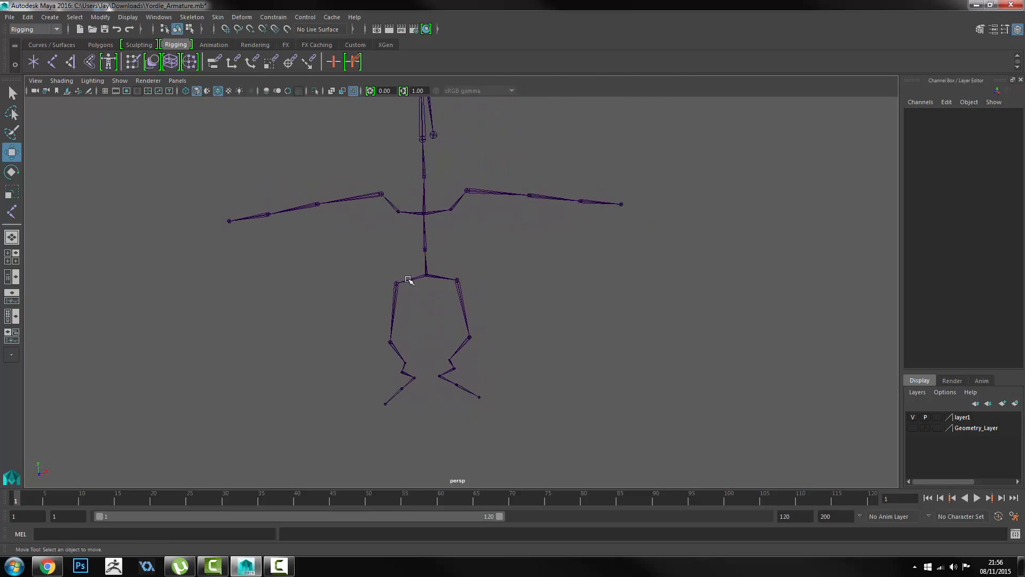
right_click_drag(410, 277, 483, 309, "alt")
Select the left shoulder joint and rename it Left_Shoulder.
left_click(438, 287)
left_click_drag(510, 341, 478, 325, "alt")
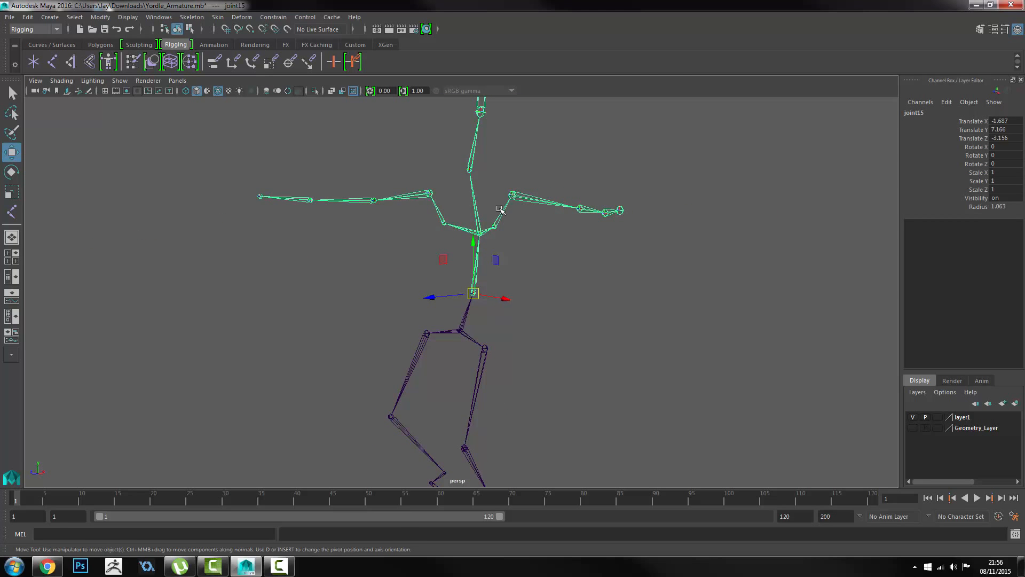
left_click(507, 199)
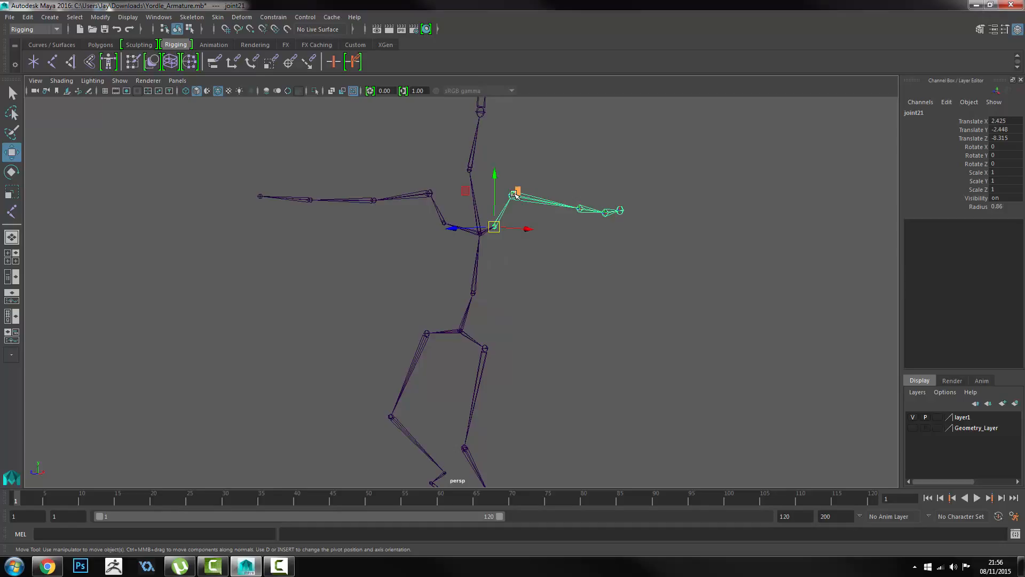
left_click(513, 213)
left_click(512, 195)
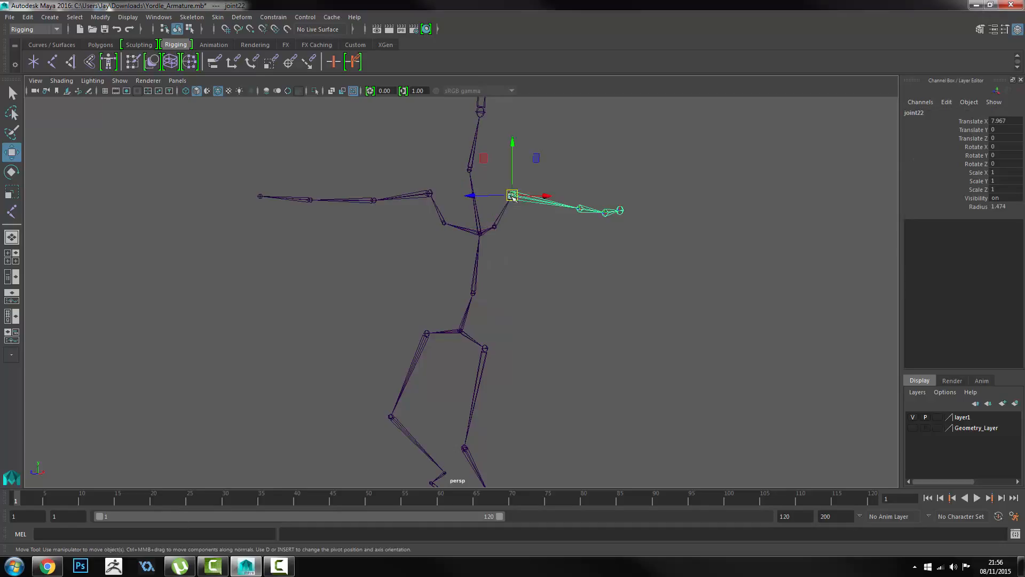
double_click(920, 112)
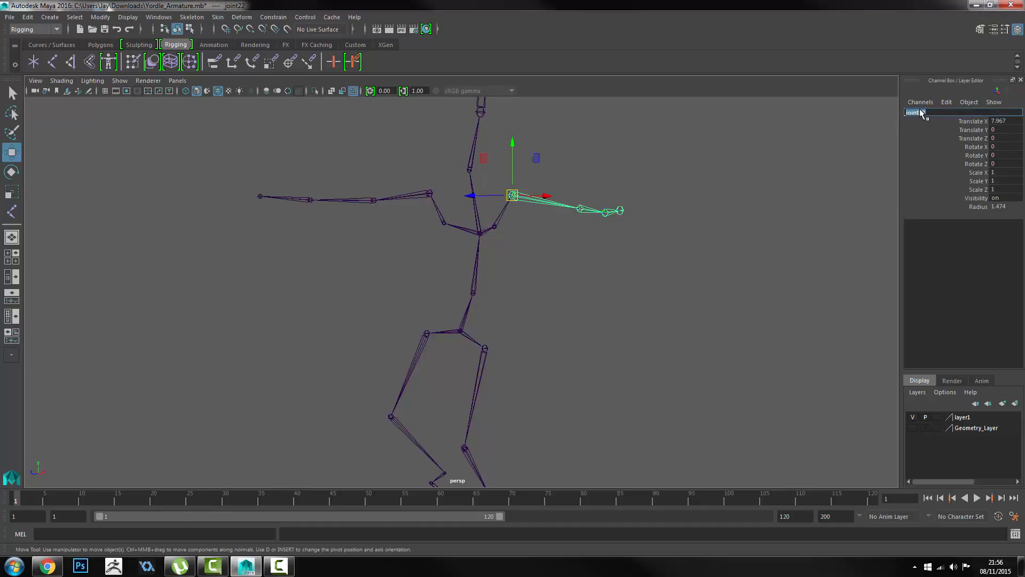
type("Left_Shoulder")
key("Return")
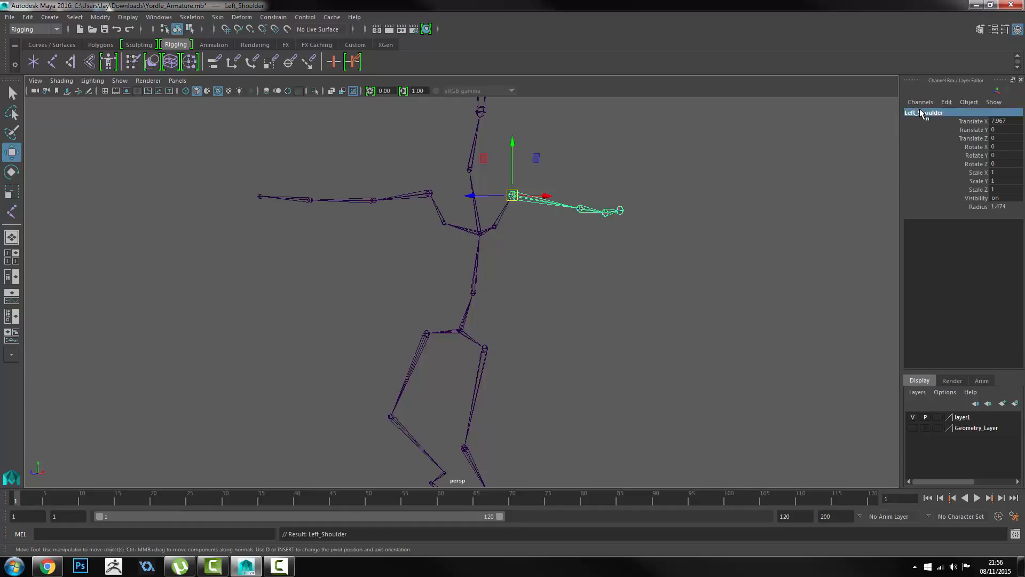
Rename the next two joints down the left arm Left_Elbow and Left_Wrist.
key("Down")
double_click(920, 112)
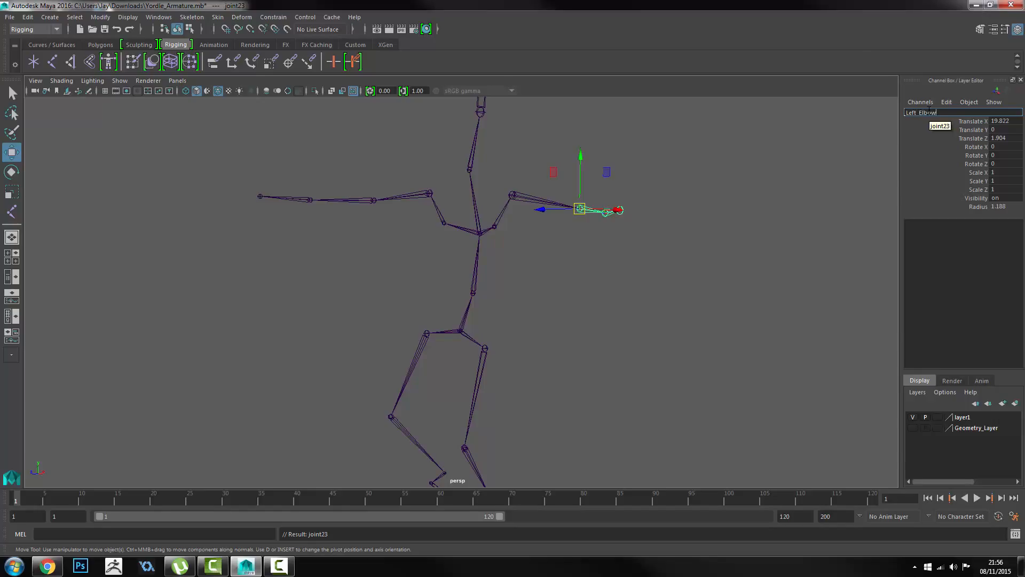
type("Left_Elbow")
key("Return")
key("Down")
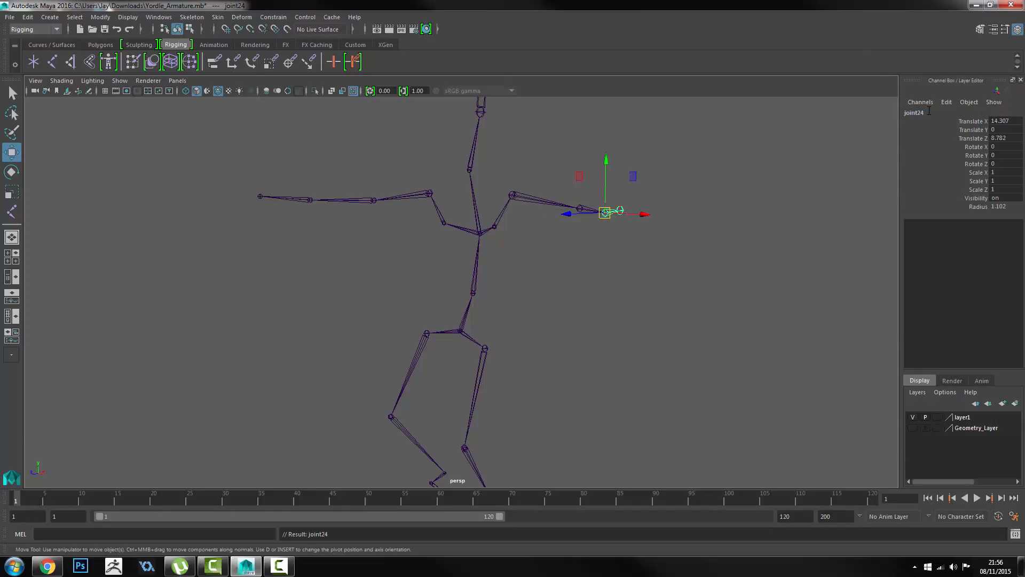
double_click(930, 112)
type("Left_")
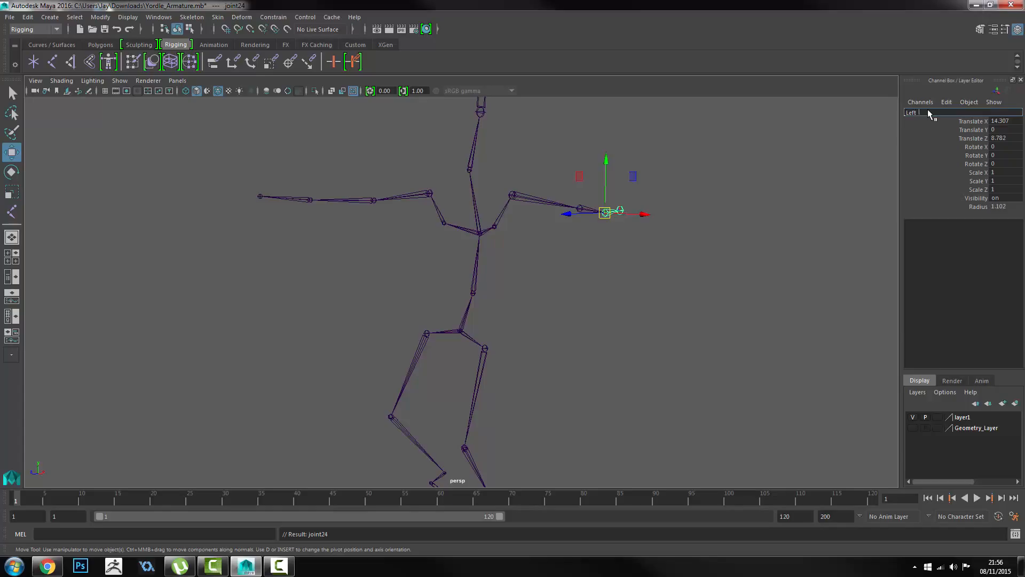
type("Wrist")
key("Return")
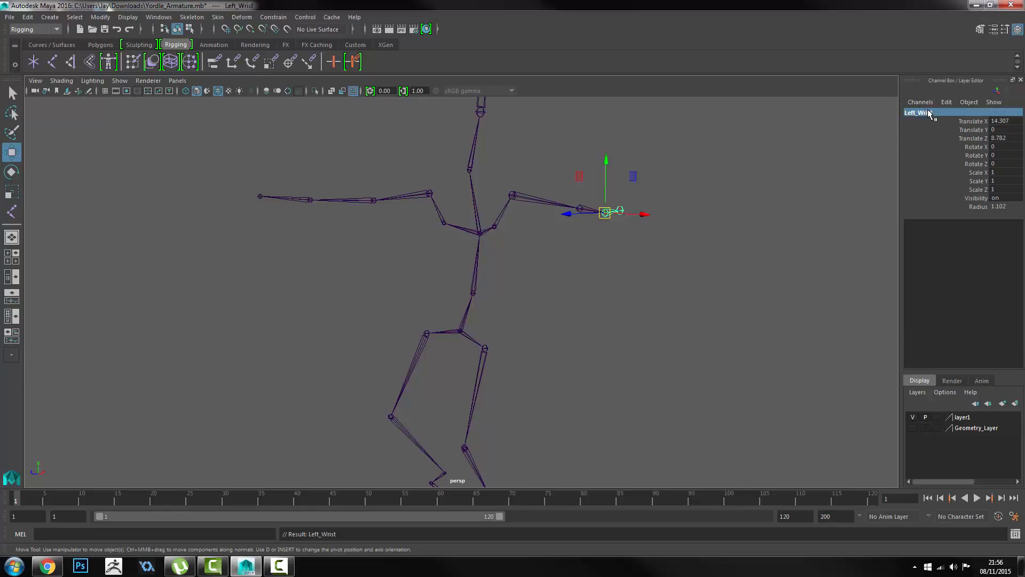
Rename the right arm's shoulder joint Right_Shoulder and its elbow joint Right_elbow.
left_click(427, 192)
double_click(918, 112)
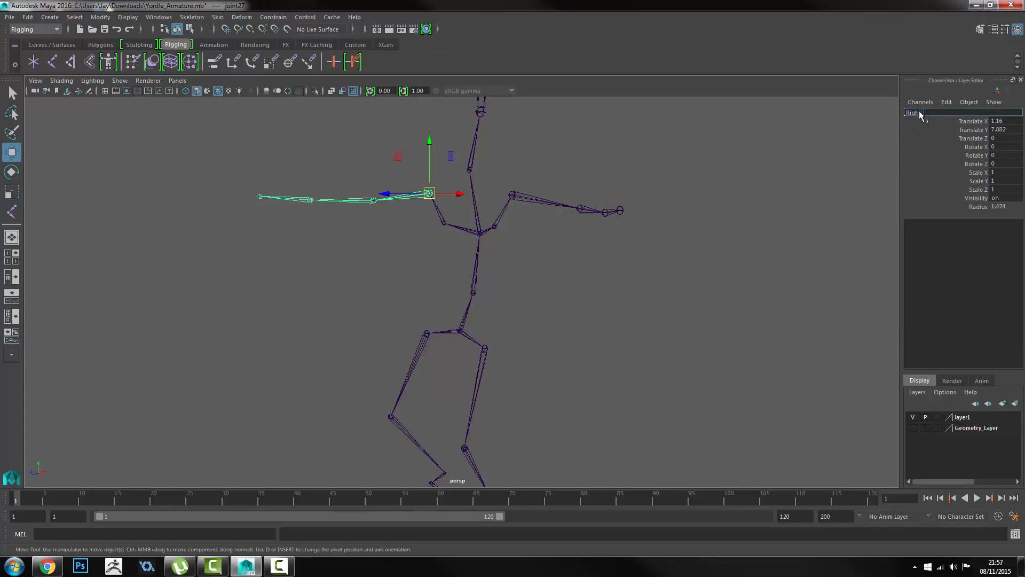
type("Right_Shoulder")
key("Return")
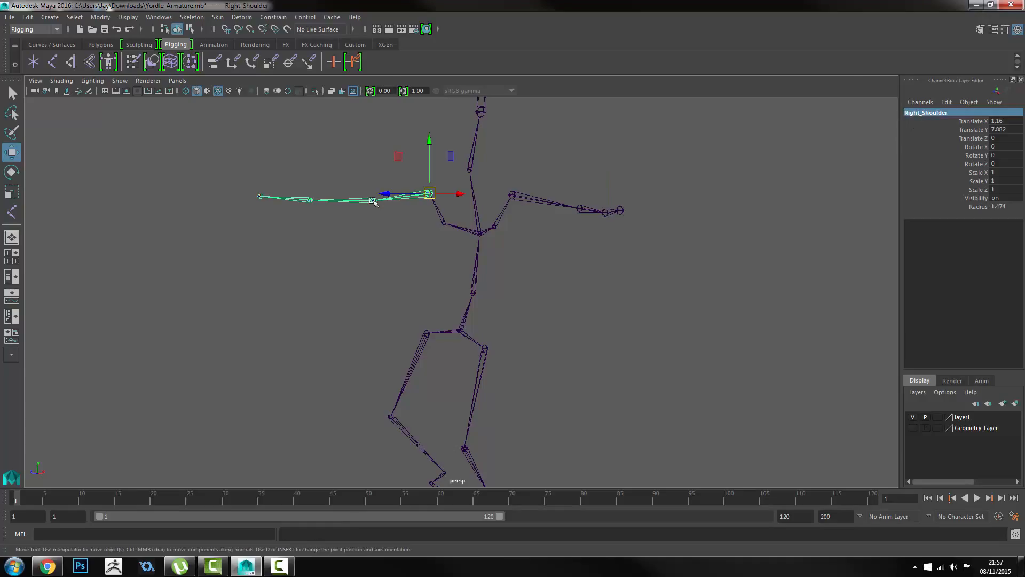
left_click(373, 200)
double_click(928, 112)
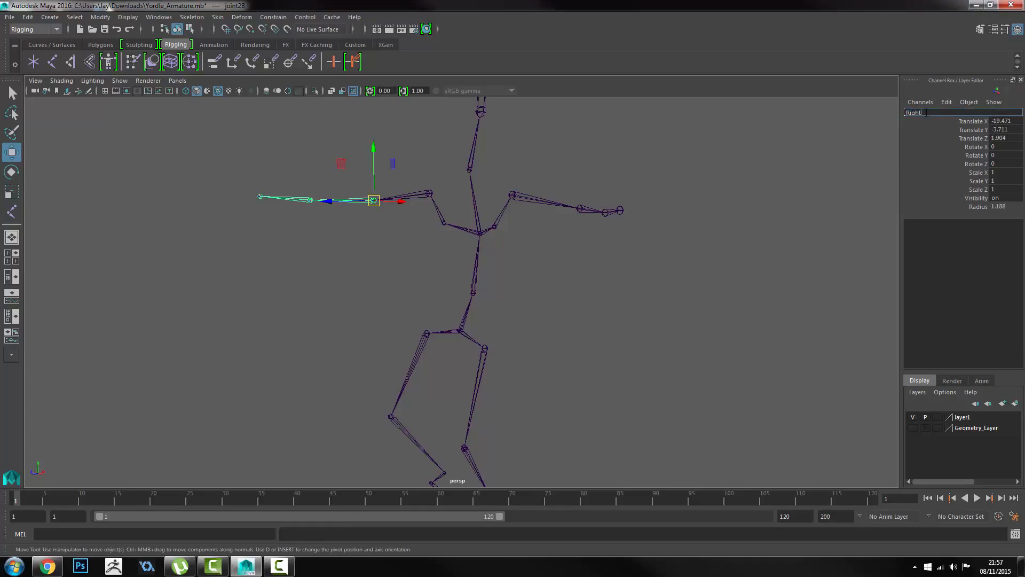
type("Right_elbow")
key("Return")
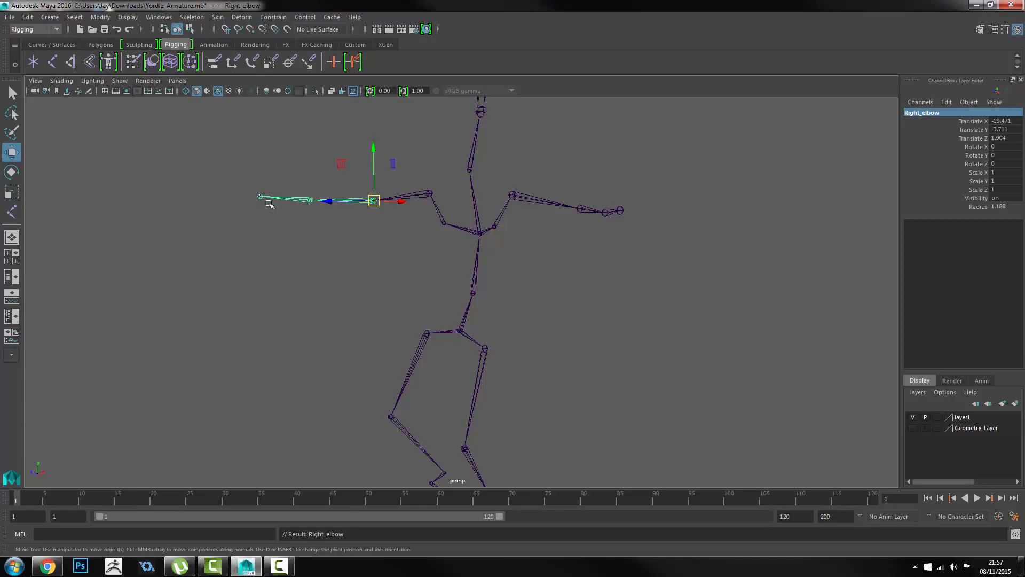
Select the right wrist joint and rename it Right_Wrist.
left_click(289, 201)
double_click(920, 113)
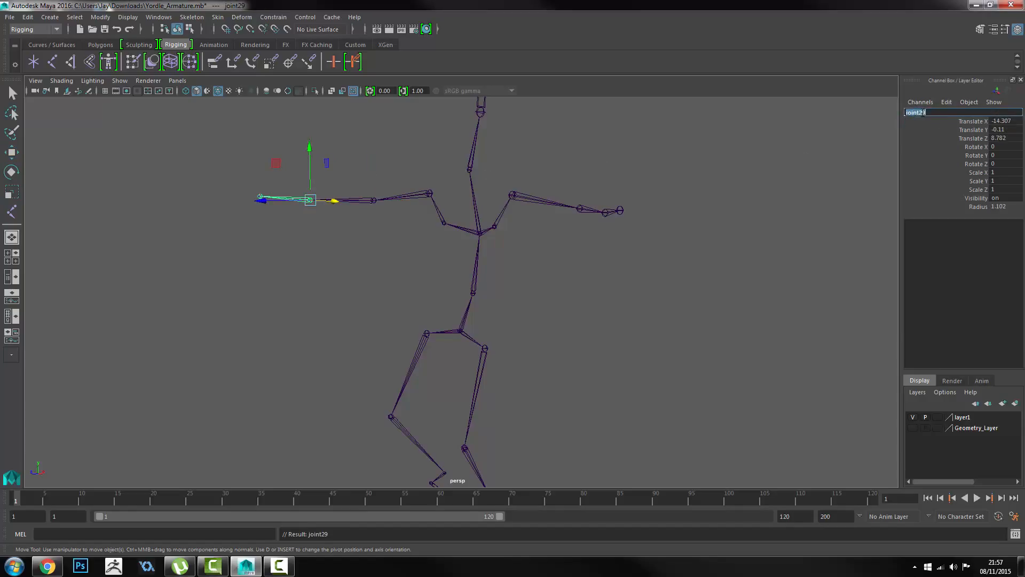
type("Right_Wrist")
key("Return")
Rename the joint at the base of the neck Neck and select the joint directly above it.
left_click(470, 170)
middle_click_drag(601, 282, 603, 364, "alt")
left_click_drag(603, 347, 520, 315, "alt")
double_click(915, 112)
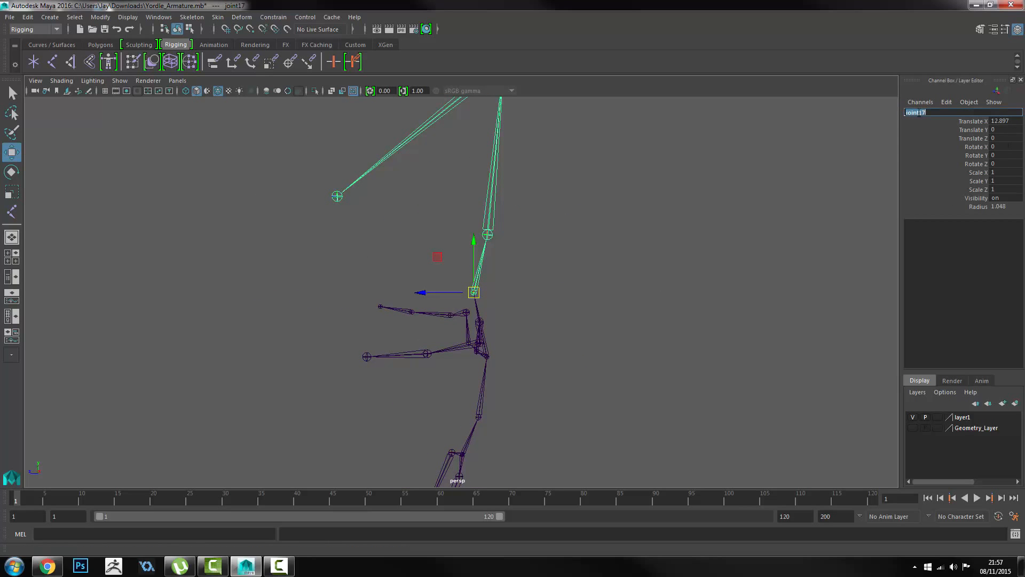
type("Neck")
key("Return")
key("Down")
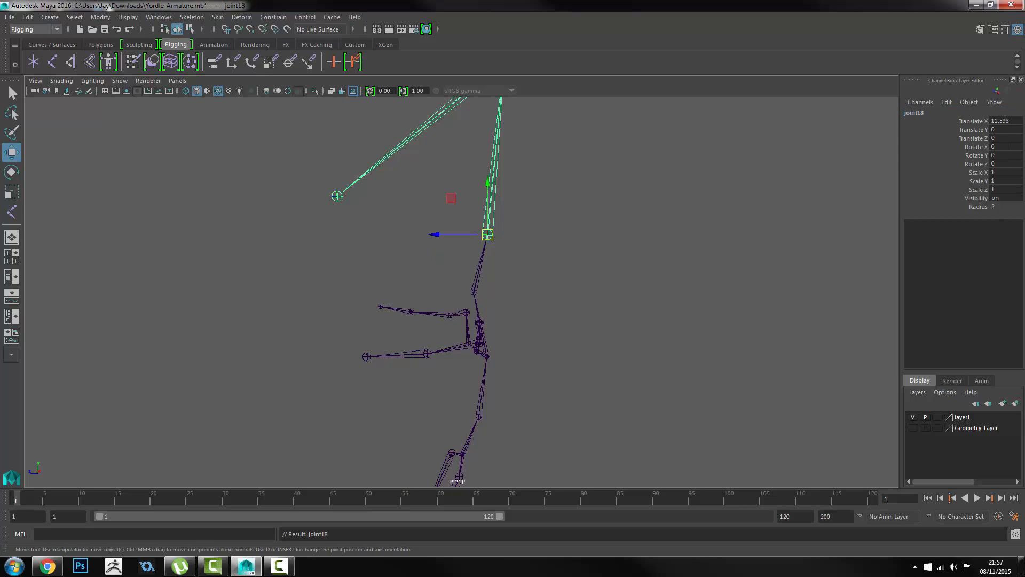
Rename the selected joint18 at the base of the head as Head.
double_click(945, 112)
type("Head")
key("Return")
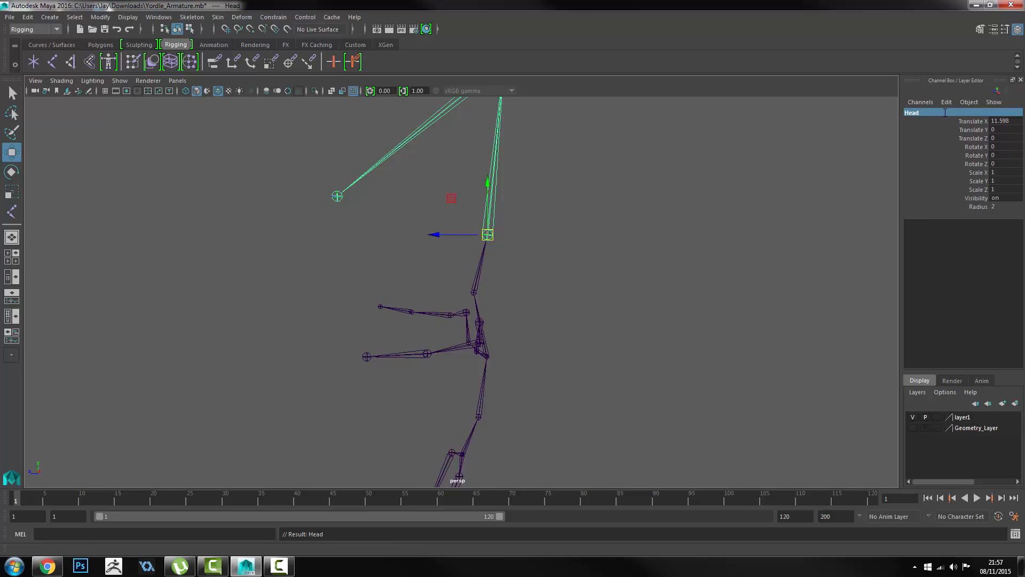
Show the Geometry_Layer over the skeleton and clear the joint selection.
left_click_drag(354, 418, 551, 265, "alt")
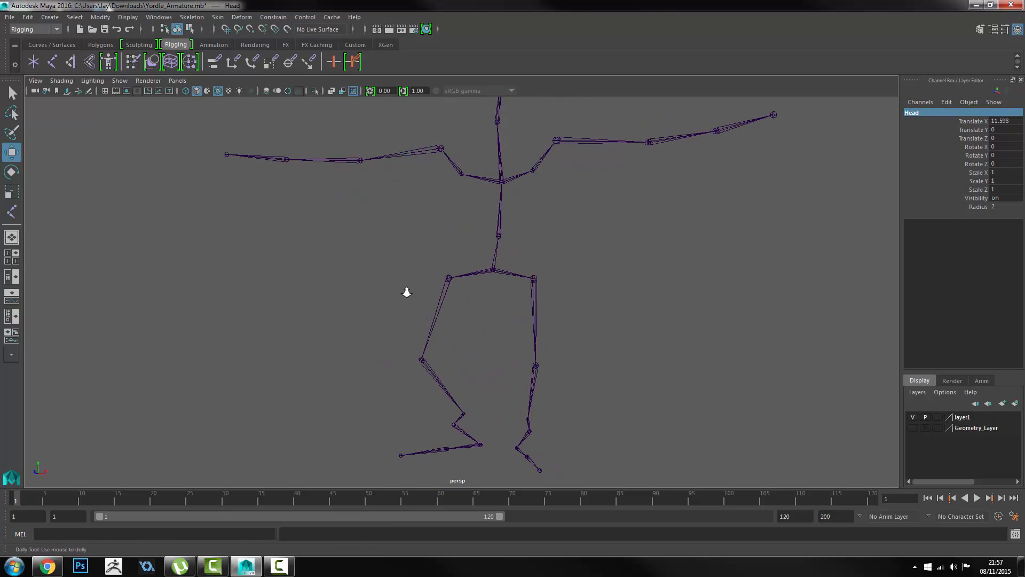
scroll(407, 290, "down", 1)
left_click(913, 428)
scroll(556, 316, "down", 3)
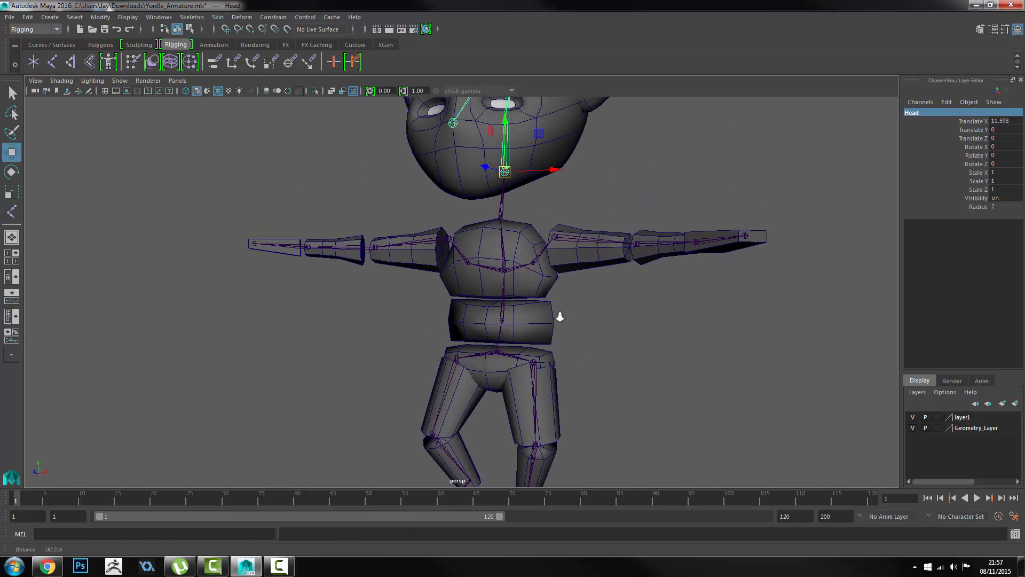
left_click(565, 342)
key("q")
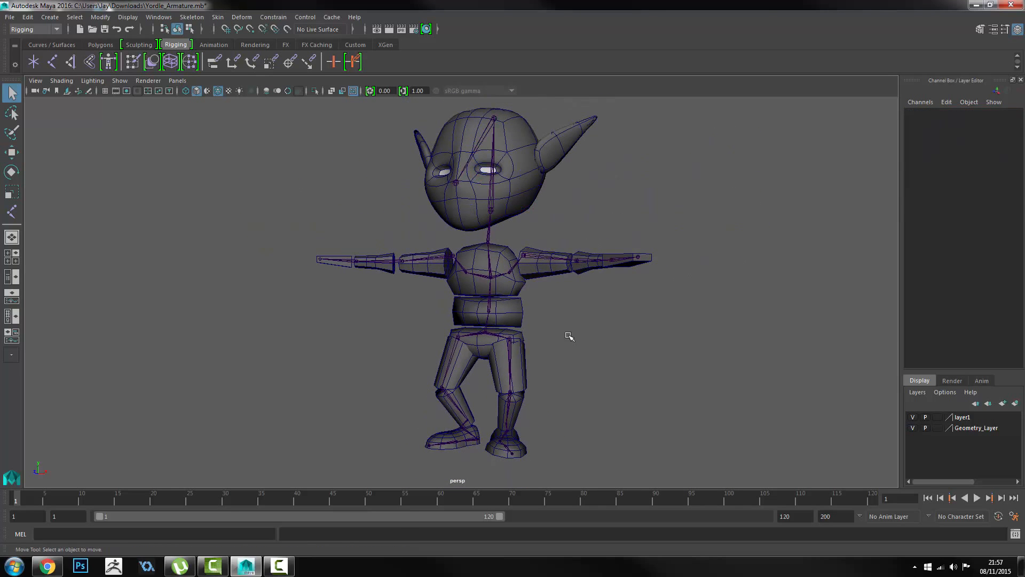
Try moving the whole skeleton sideways from the Master_Joint, and undo the move.
left_click(487, 335)
mouse_move(487, 335)
left_mouse_down("alt")
mouse_move(593, 325)
mouse_move(616, 379)
mouse_move(506, 337)
mouse_move(500, 322)
mouse_move(657, 327)
mouse_move(432, 327)
mouse_move(619, 338)
mouse_move(501, 332)
left_mouse_up("alt")
key("w")
key("ctrl+z")
Open the Outliner, expand the full Master_Joint hierarchy and enlarge the window to show the joint names.
left_click(160, 19)
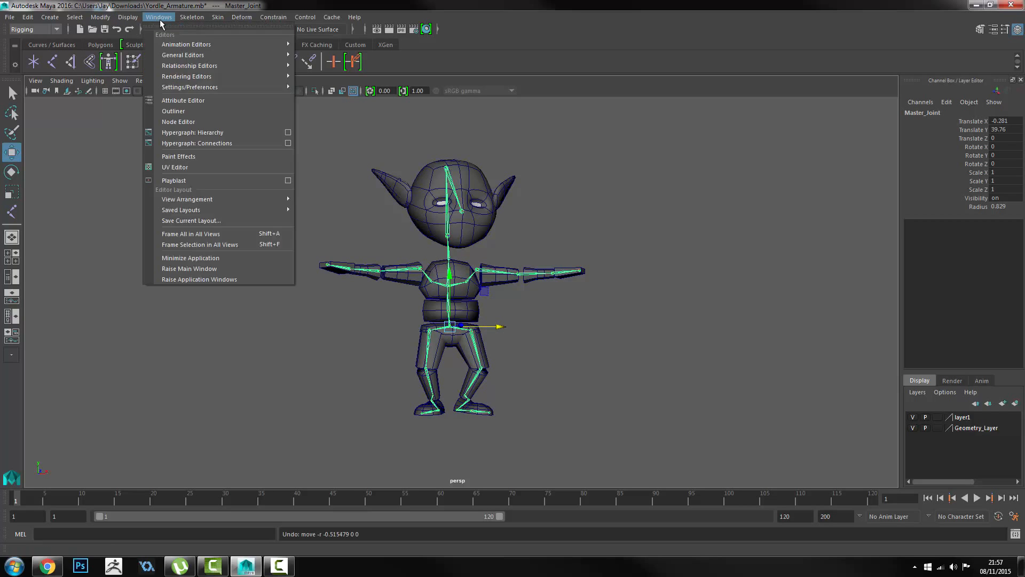
left_click(191, 110)
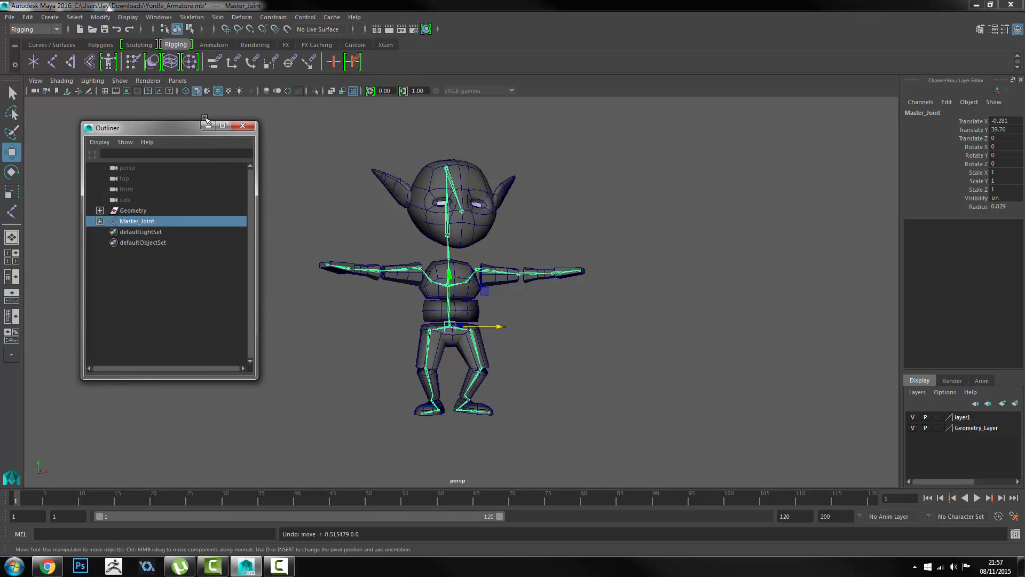
left_click(100, 221, "shift")
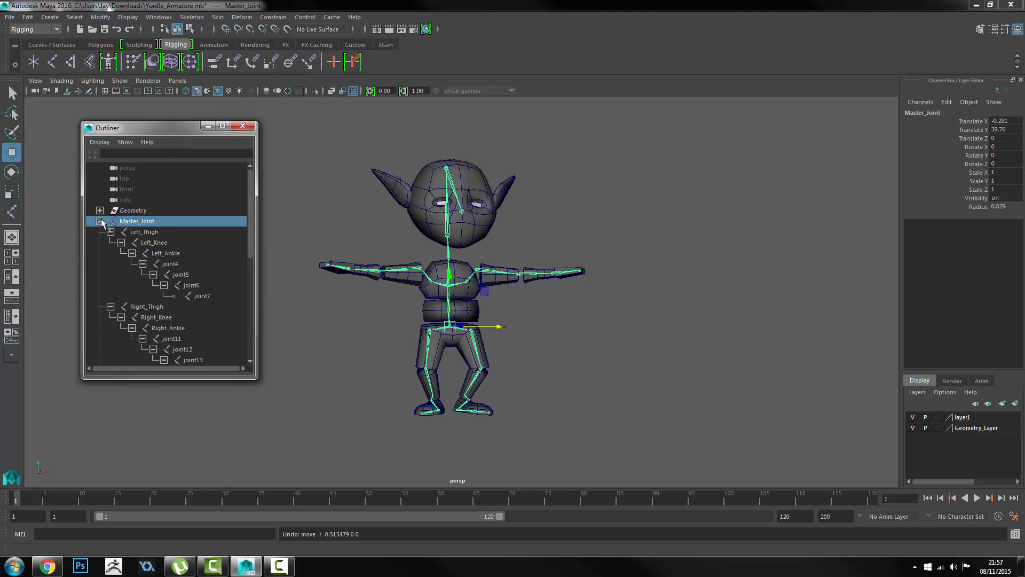
left_click_drag(255, 379, 419, 525)
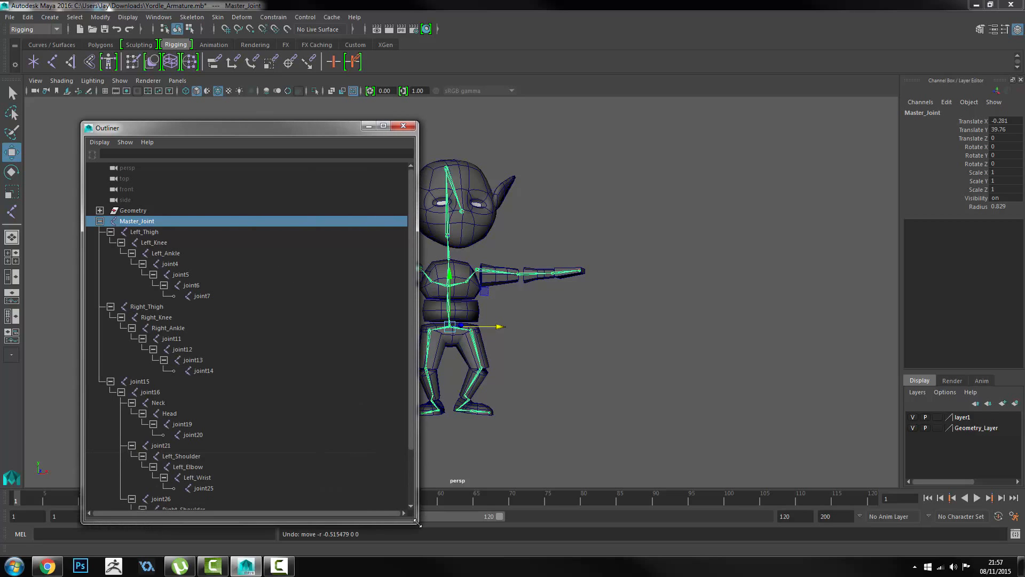
left_click_drag(187, 128, 176, 62)
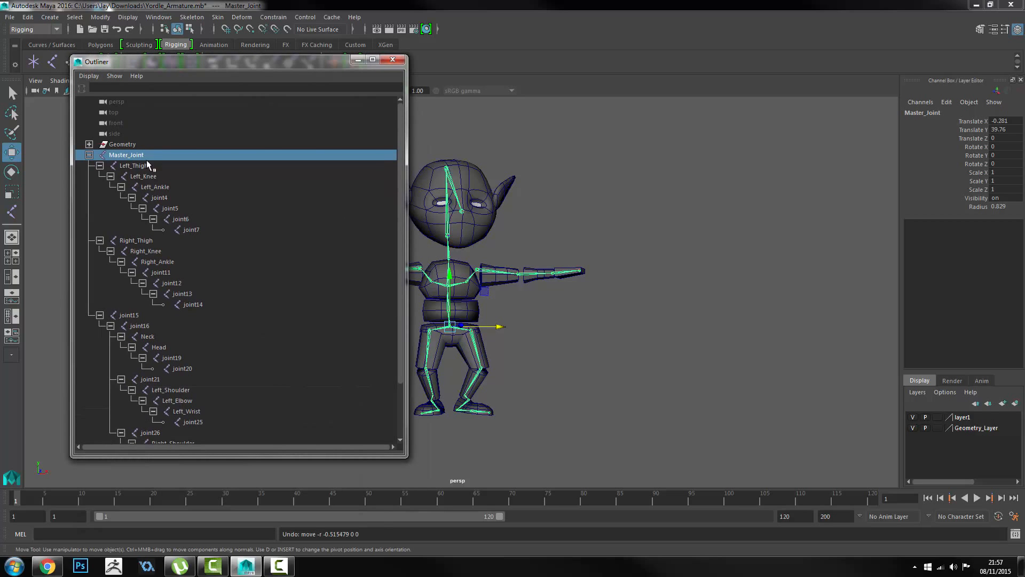
Examine how the Master_Joint connects to the thigh and spine joints at the pelvis, and close the Outliner.
right_click_drag(468, 236, 548, 284, "alt")
right_click_drag(457, 288, 721, 359, "alt")
left_click_drag(721, 359, 700, 355, "alt")
middle_click_drag(680, 317, 514, 327, "alt")
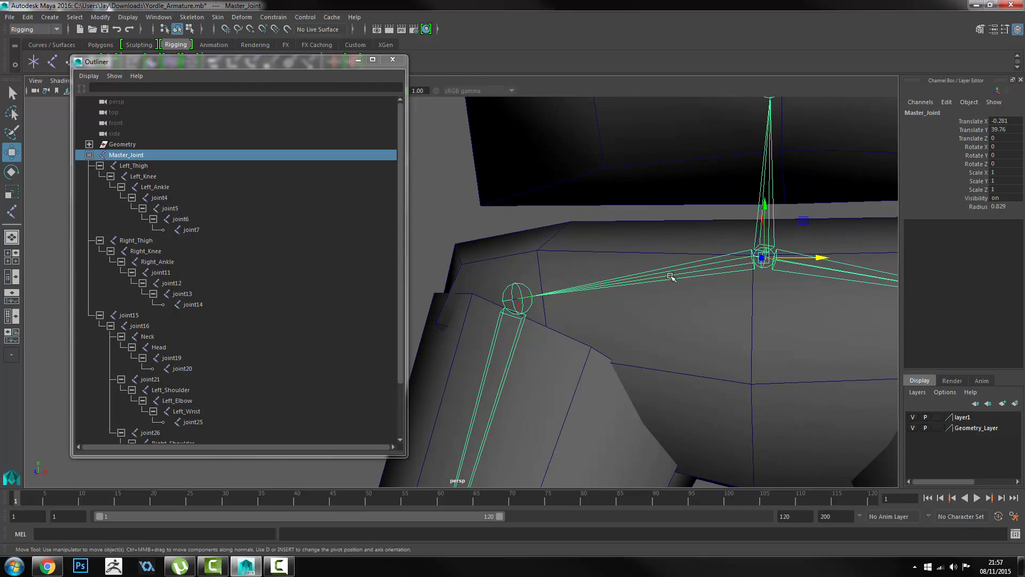
middle_click_drag(764, 259, 709, 268, "alt")
right_click_drag(790, 299, 760, 255, "alt")
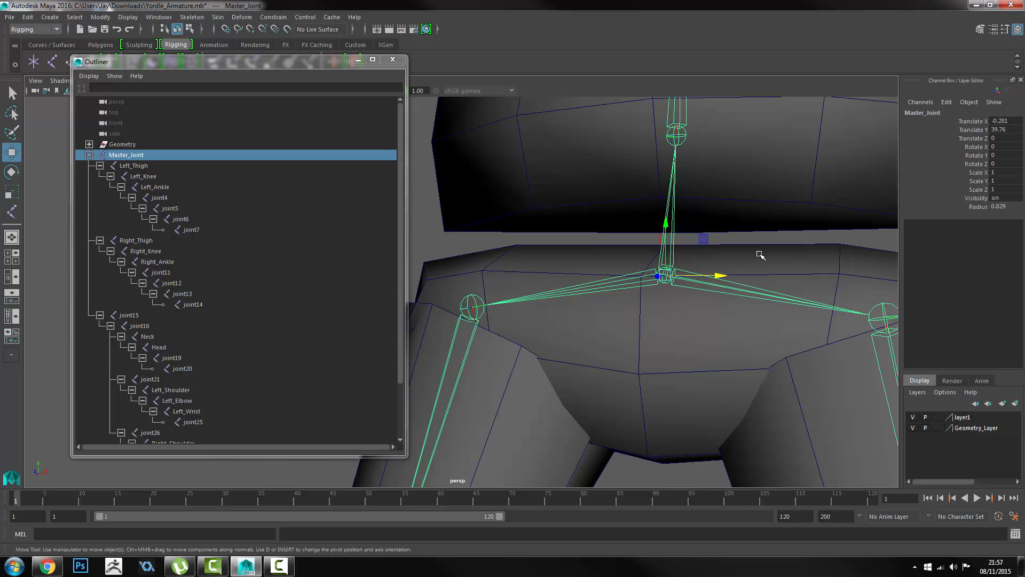
right_click_drag(781, 261, 535, 250, "alt")
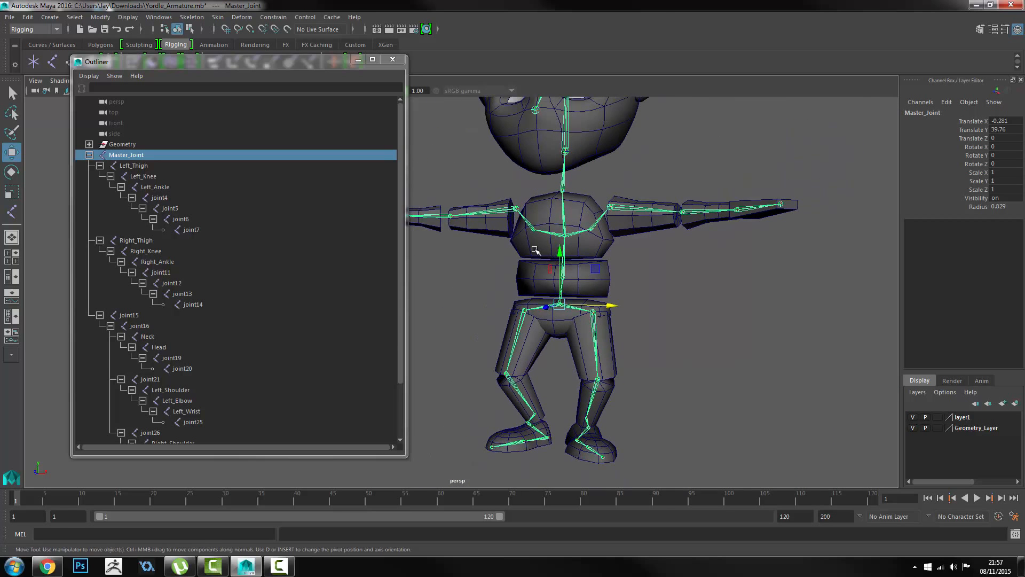
left_click(394, 61)
Try rotating the Left_Shoulder joint, undo the rotation and clear the selection.
right_click_drag(629, 286, 538, 226, "alt")
middle_click_drag(518, 214, 547, 211, "alt")
right_click_drag(547, 210, 587, 228, "alt")
middle_click_drag(586, 229, 536, 256, "alt")
left_click(548, 258)
key("e")
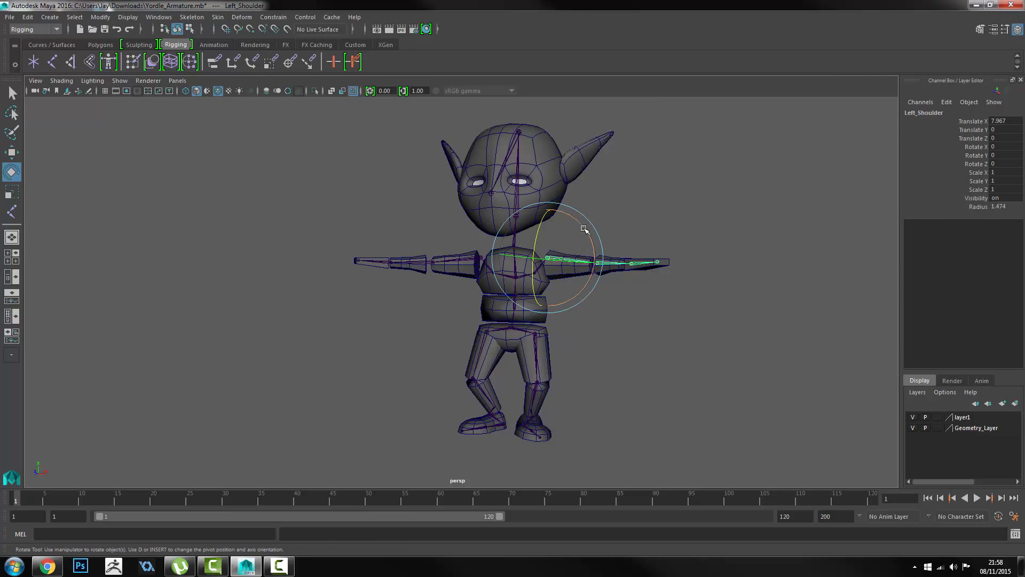
mouse_move(584, 228)
left_mouse_down()
mouse_move(596, 264)
mouse_move(591, 218)
left_mouse_up()
key("ctrl+z")
left_click(655, 221)
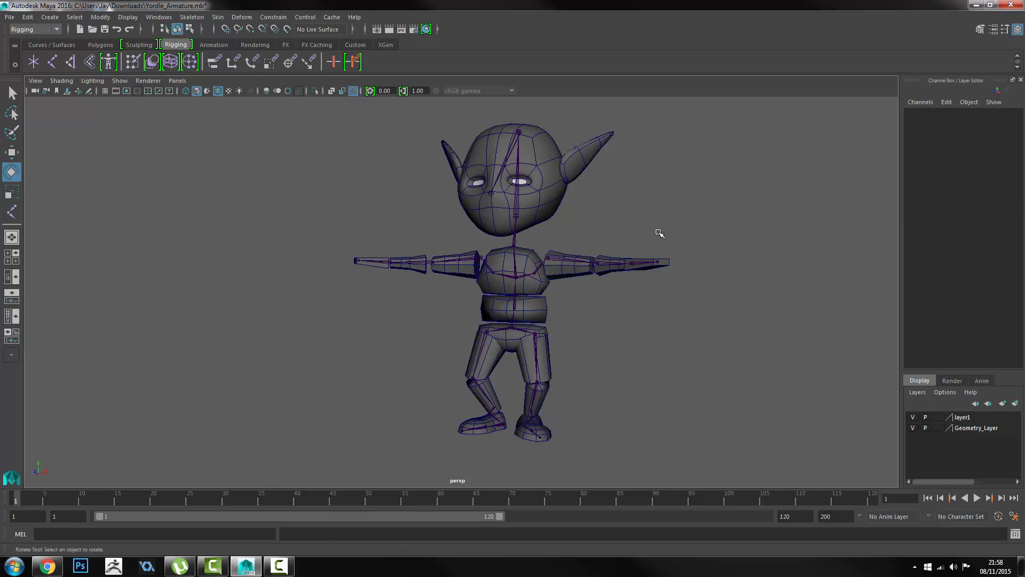
Select the Master_Joint and add the Geometry group to the selection through the Outliner.
middle_click_drag(562, 239, 526, 263, "alt")
left_click_drag(526, 264, 571, 267, "alt")
middle_click_drag(509, 281, 525, 262, "alt")
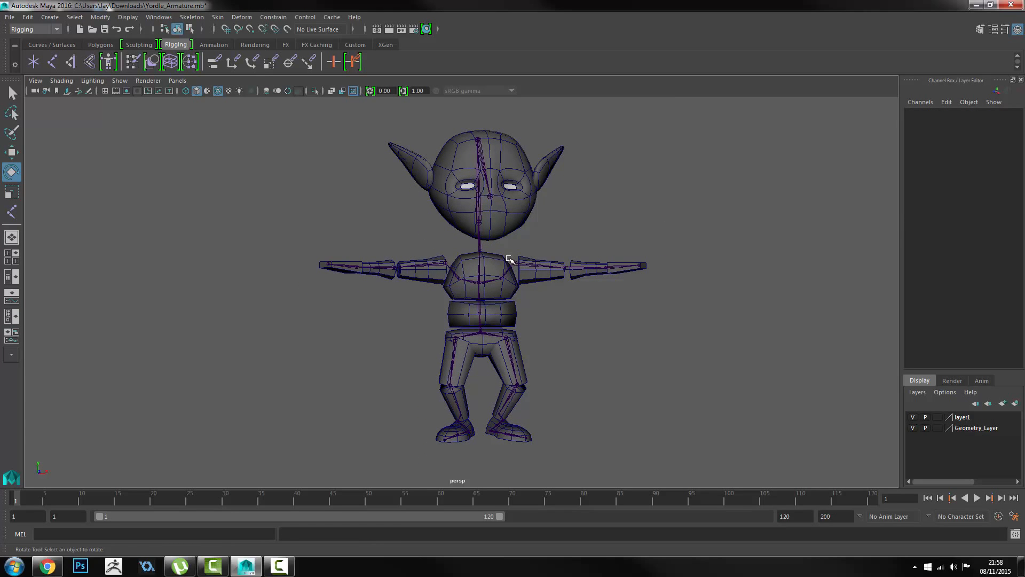
key("w")
left_click(480, 331)
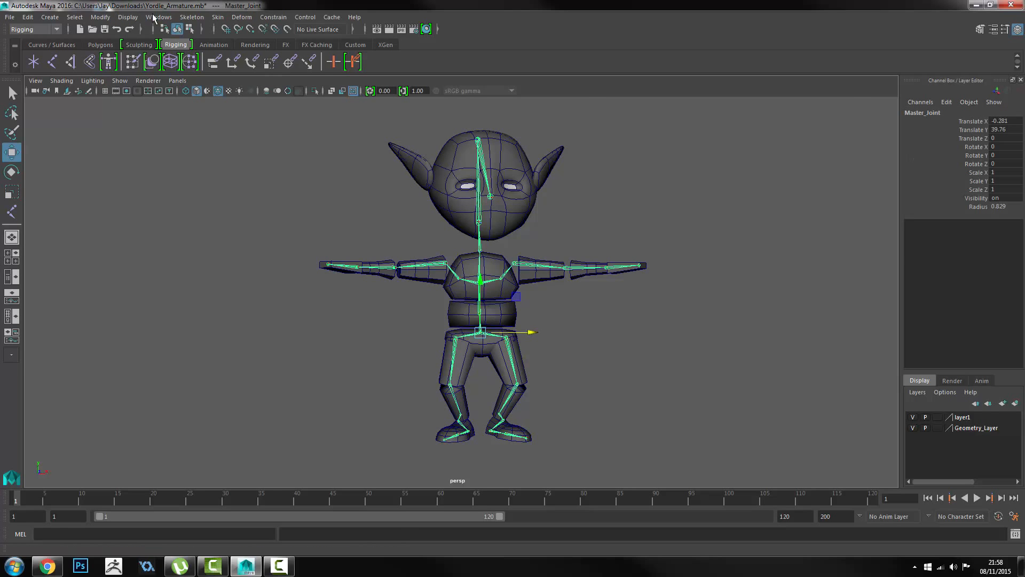
left_click(154, 17)
left_click(191, 110)
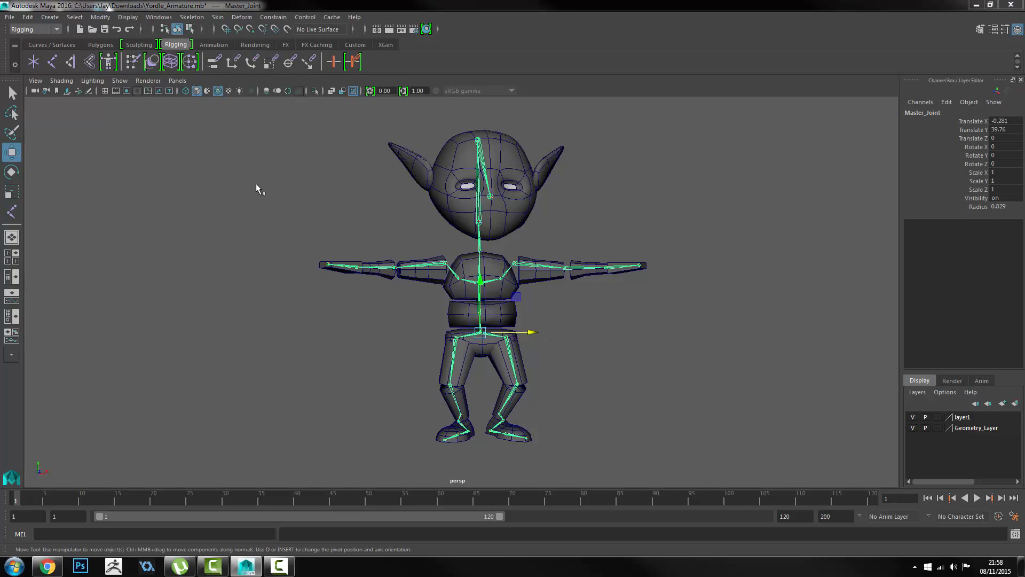
left_click(135, 145, "shift")
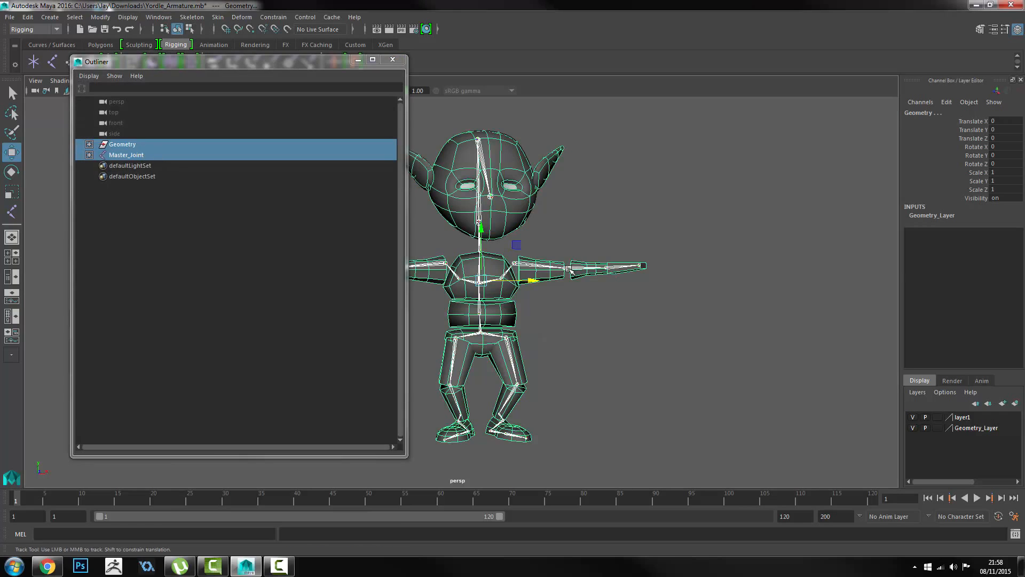
Bind the geometry to the skeleton with Bind Skin set to Joint hierarchy, Closest distance, Classic linear and max influences 1.
middle_click_drag(563, 276, 682, 268, "alt")
left_click_drag(683, 268, 645, 240, "alt")
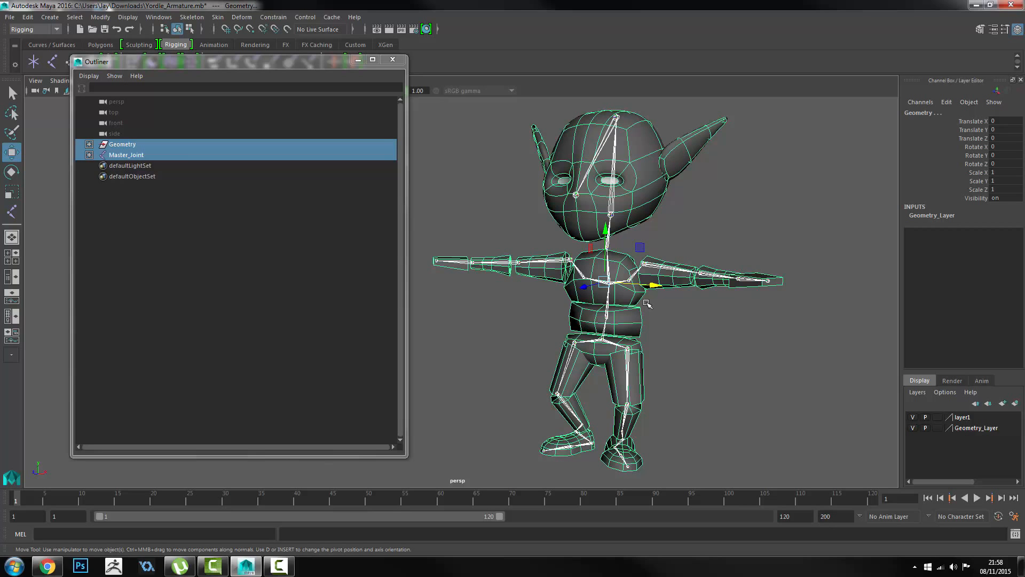
left_click_drag(608, 295, 646, 299, "alt")
middle_click_drag(613, 266, 575, 245, "alt")
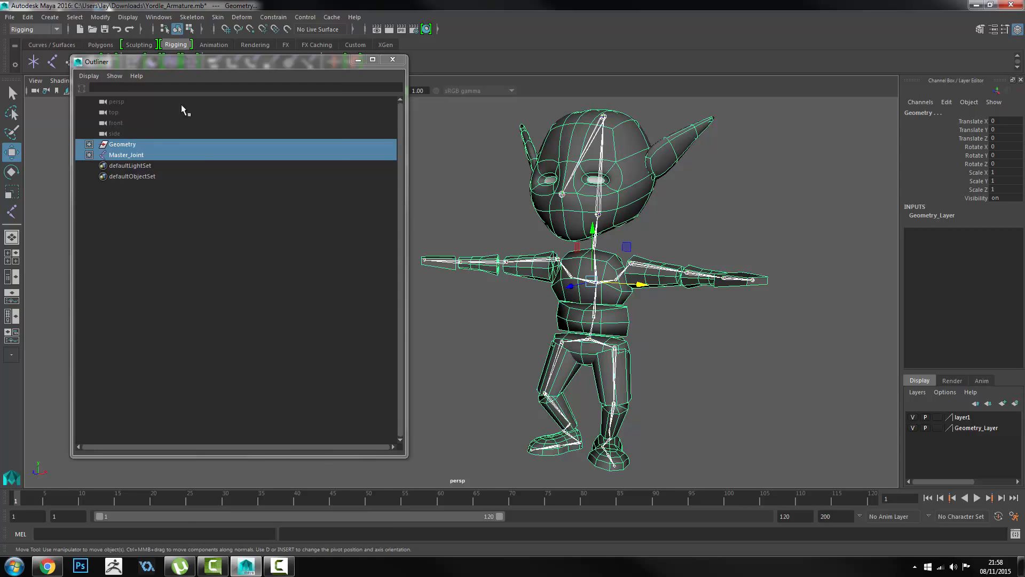
left_click(218, 17)
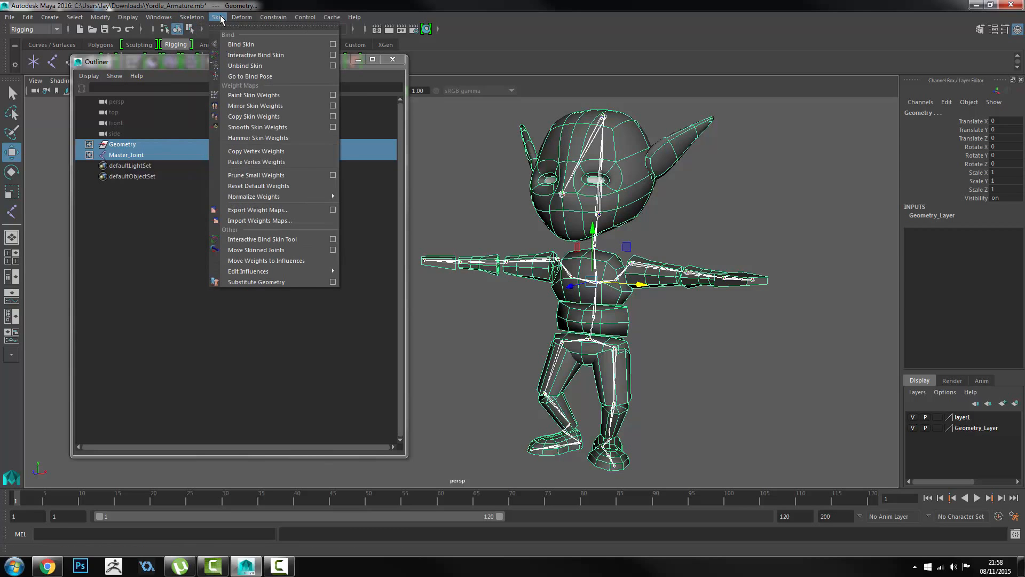
left_click(329, 46)
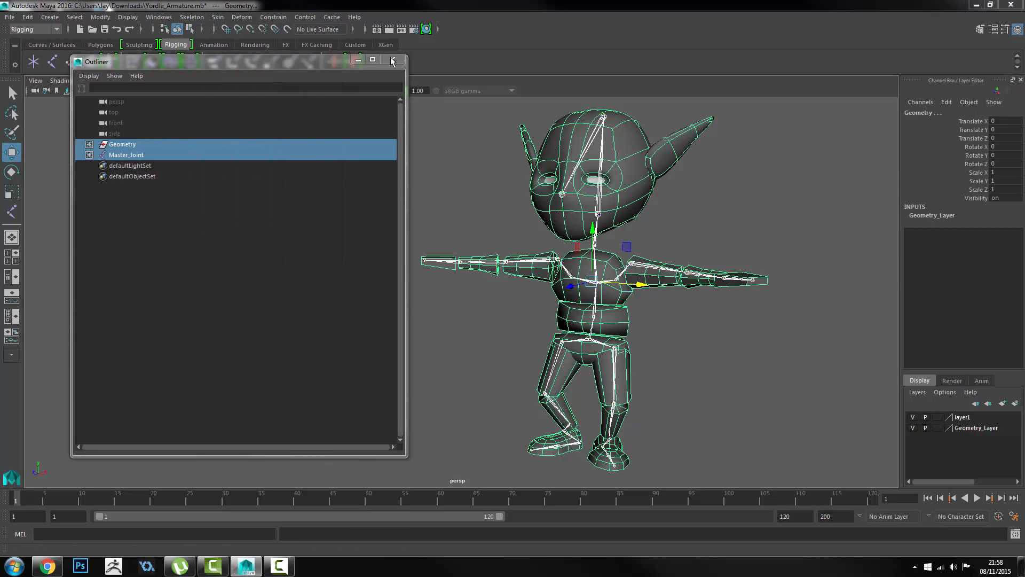
left_click_drag(742, 127, 838, 115)
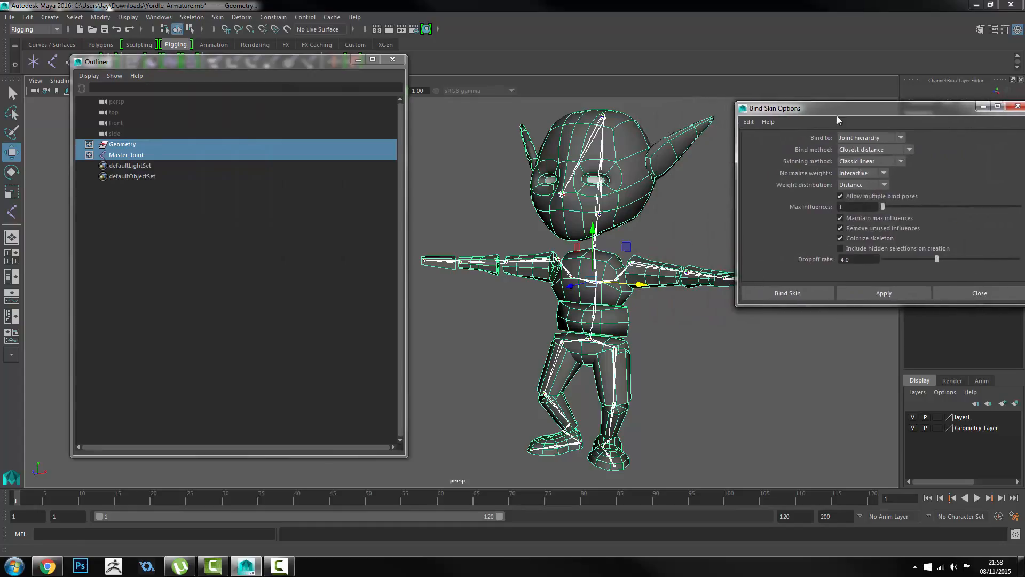
left_click(864, 136)
left_click(867, 134)
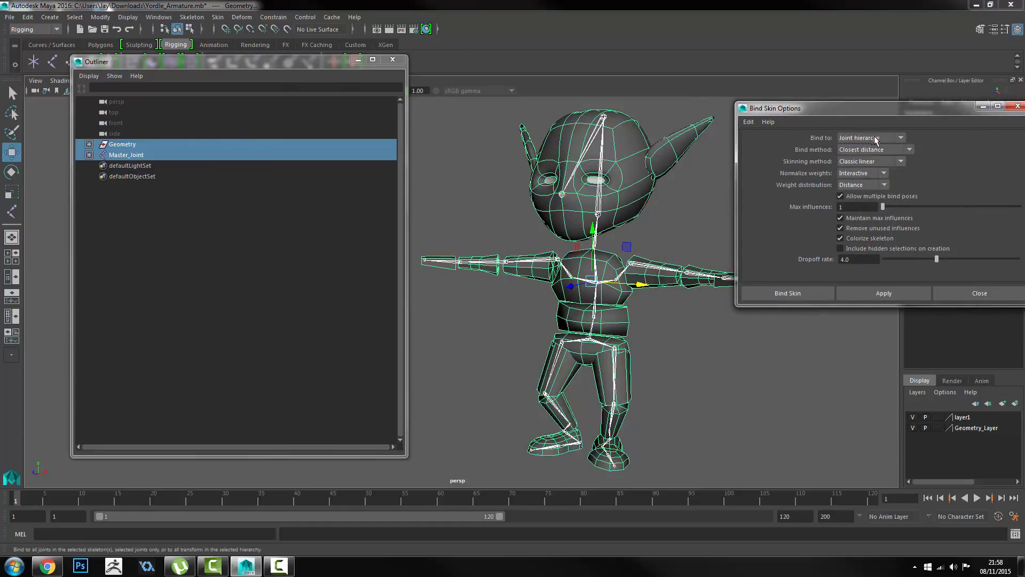
left_click(875, 149)
left_click(867, 161)
left_click_drag(847, 105, 748, 44)
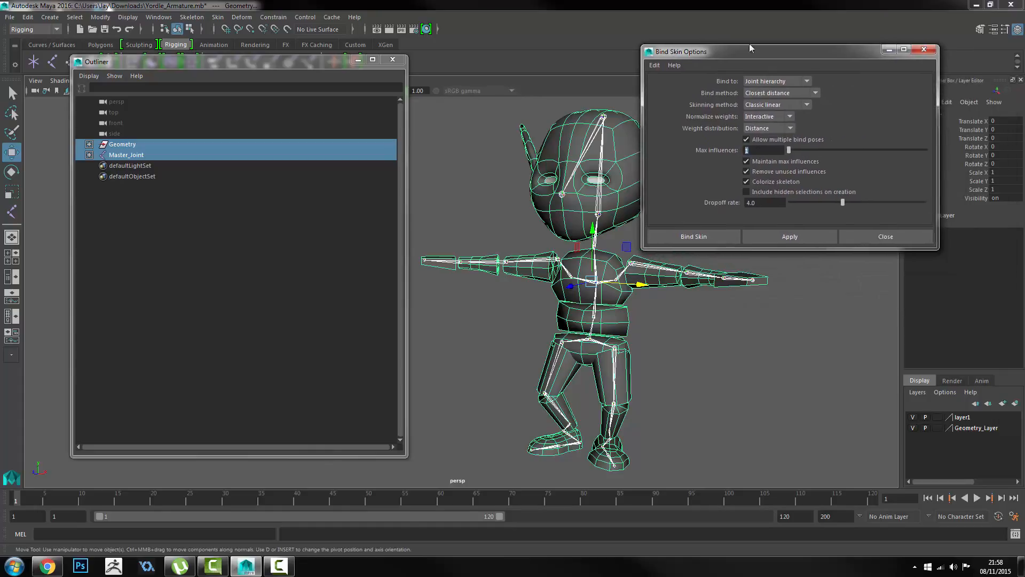
key("Return")
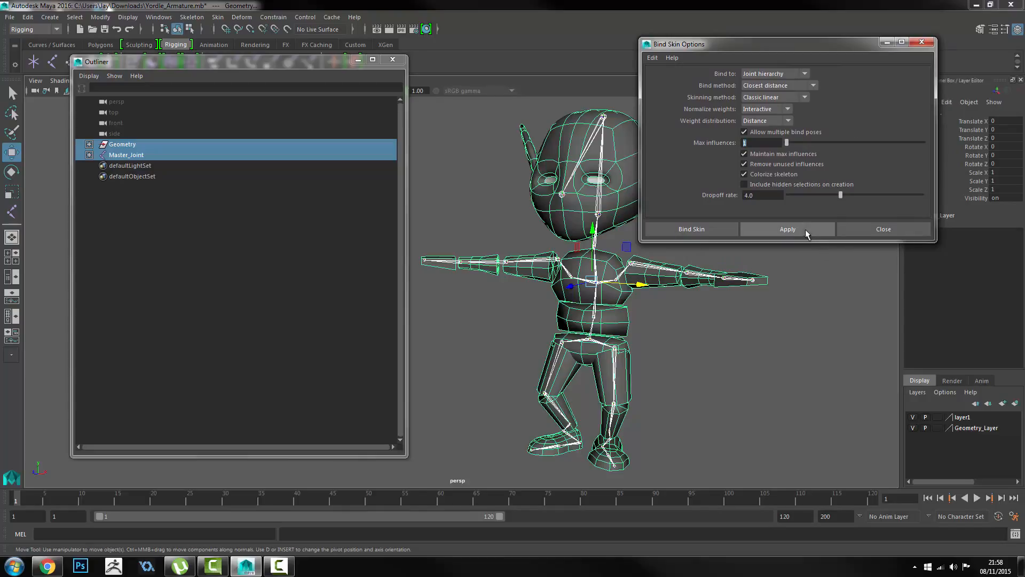
left_click(819, 228)
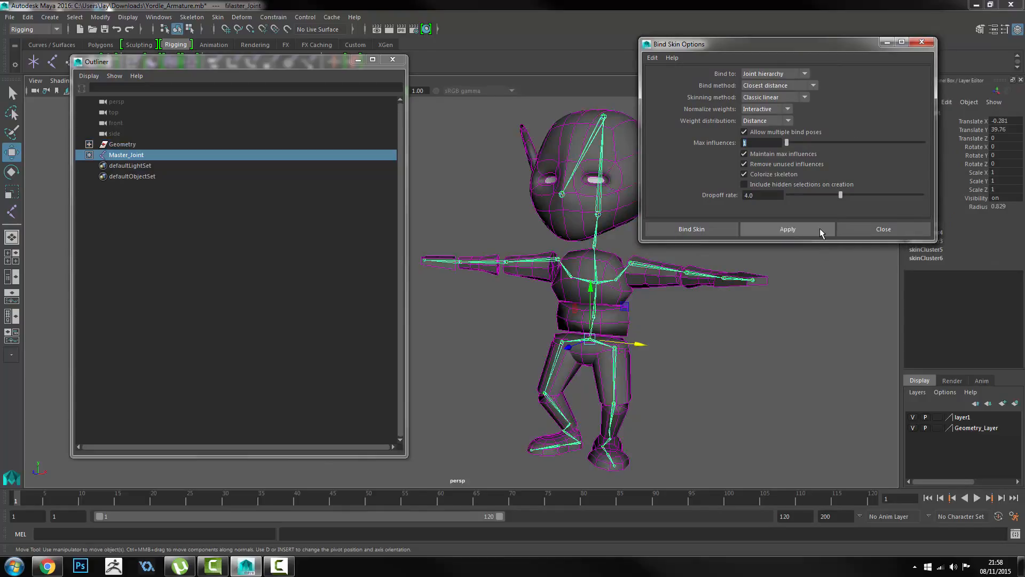
Close the Outliner and the Bind Skin Options window, and clear the selection.
left_click_drag(743, 47, 799, 41)
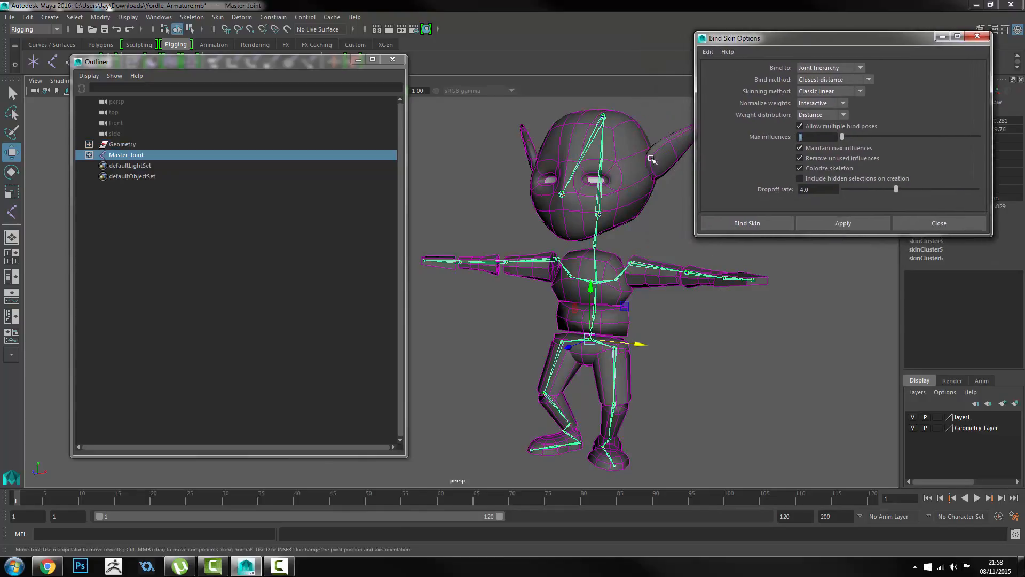
left_click(405, 64)
left_click(391, 61)
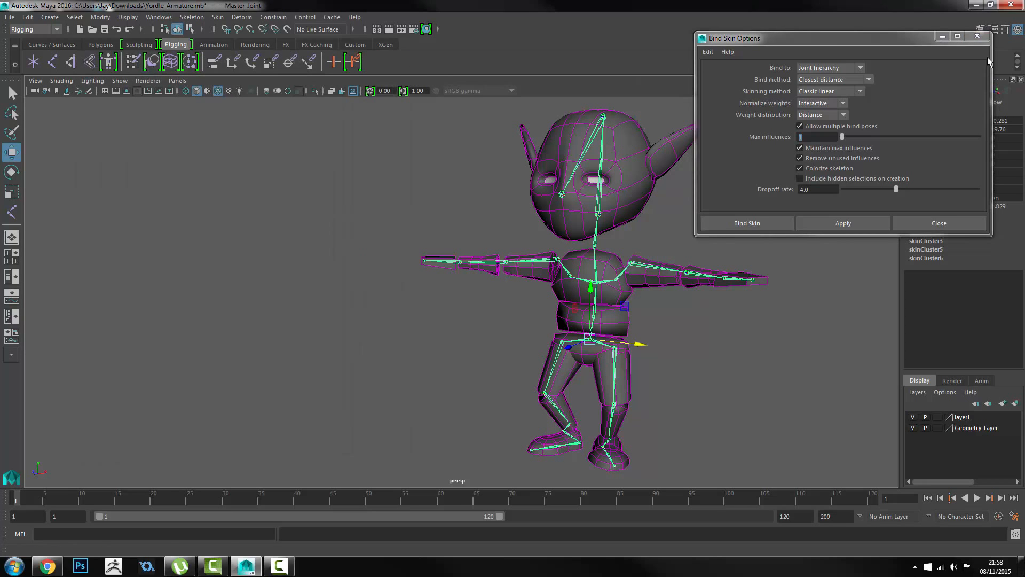
left_click(977, 36)
left_click(689, 243)
Test the binding by rotating the Left_Elbow joint about -47.8 degrees around Y, undo the rotation and clear the selection.
middle_click_drag(654, 232, 548, 241, "alt")
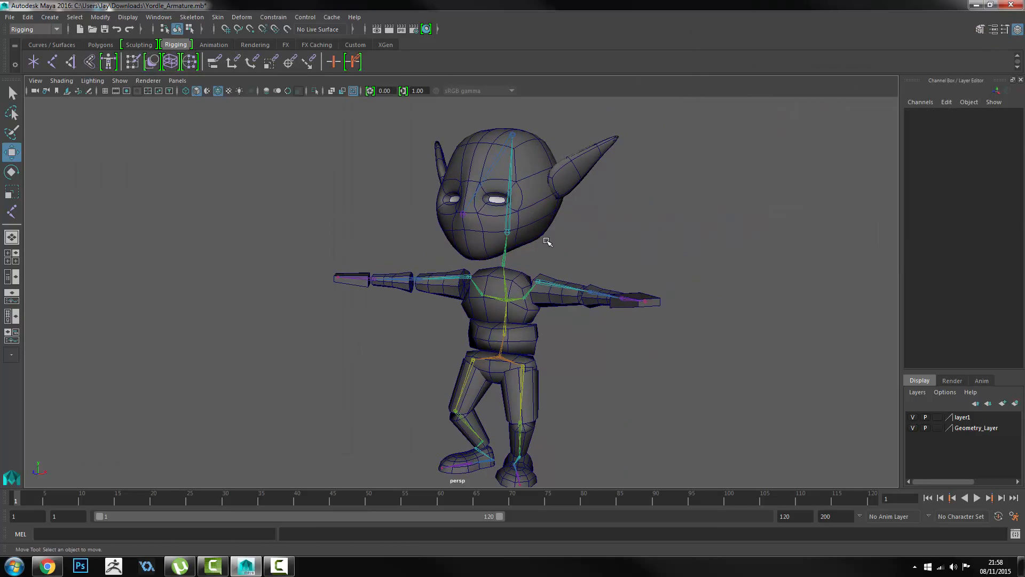
right_click_drag(548, 240, 633, 344, "alt")
left_click_drag(626, 402, 601, 247, "alt")
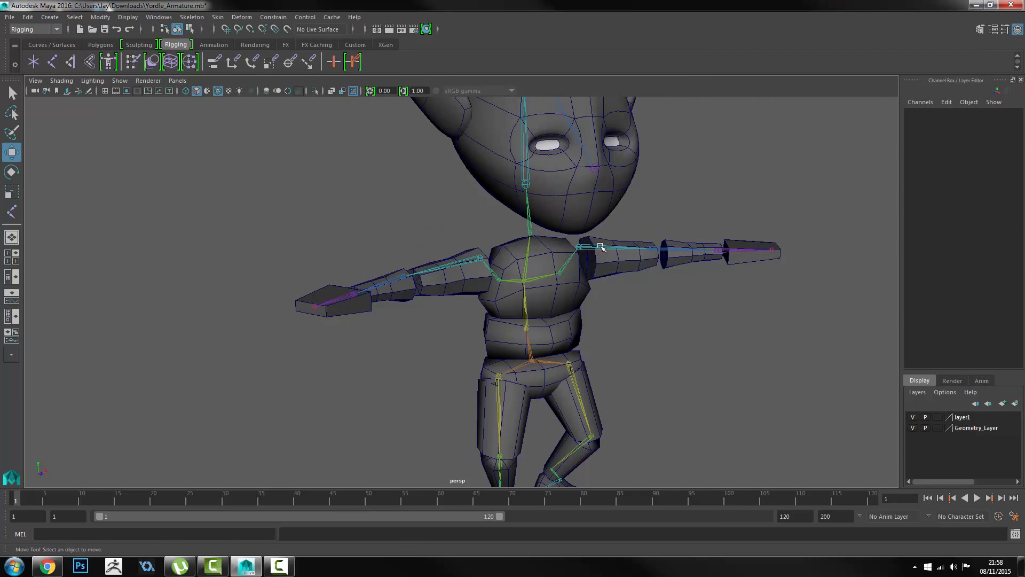
left_click(651, 249)
key("e")
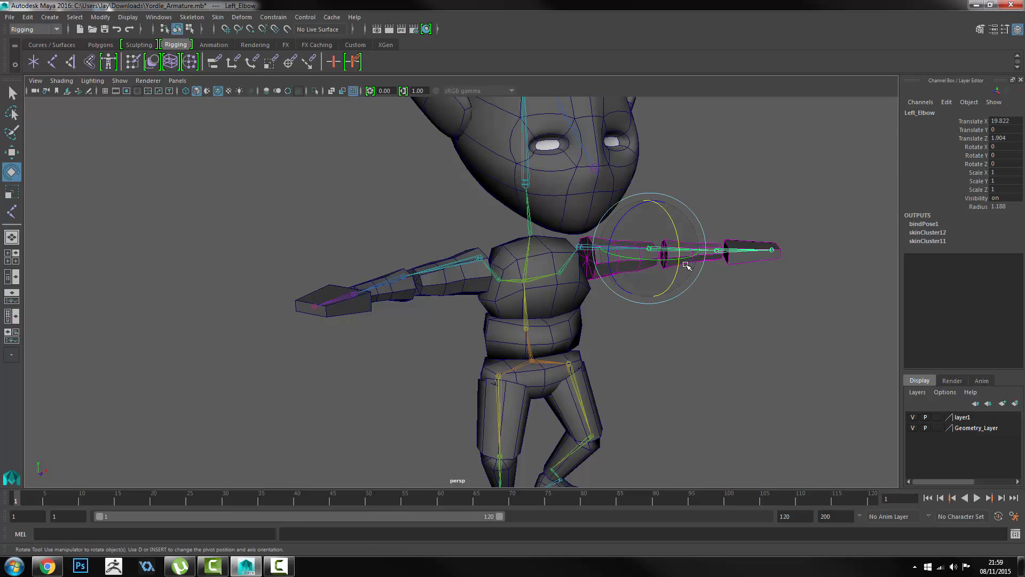
left_click_drag(668, 254, 674, 257)
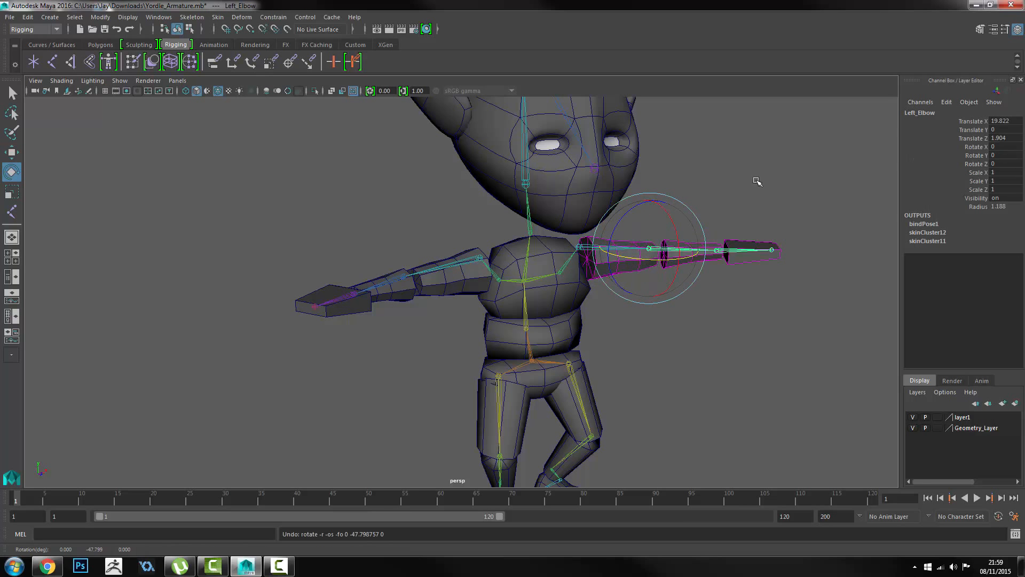
left_click(751, 335)
Select the character's left upper arm mesh and switch to the Select tool.
left_click_drag(751, 335, 690, 329, "alt")
right_click_drag(689, 329, 518, 271, "alt")
left_click(506, 271)
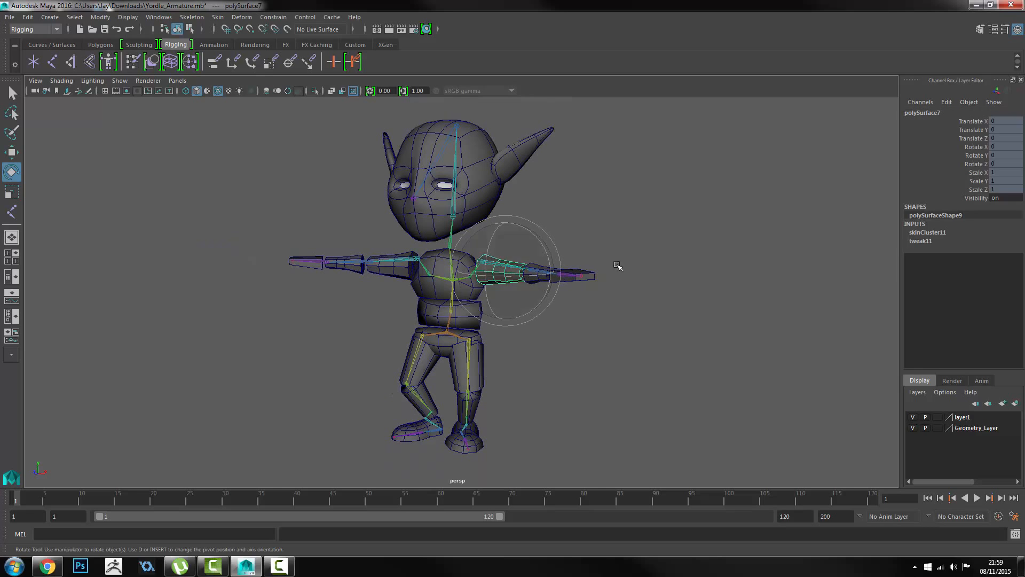
key("q")
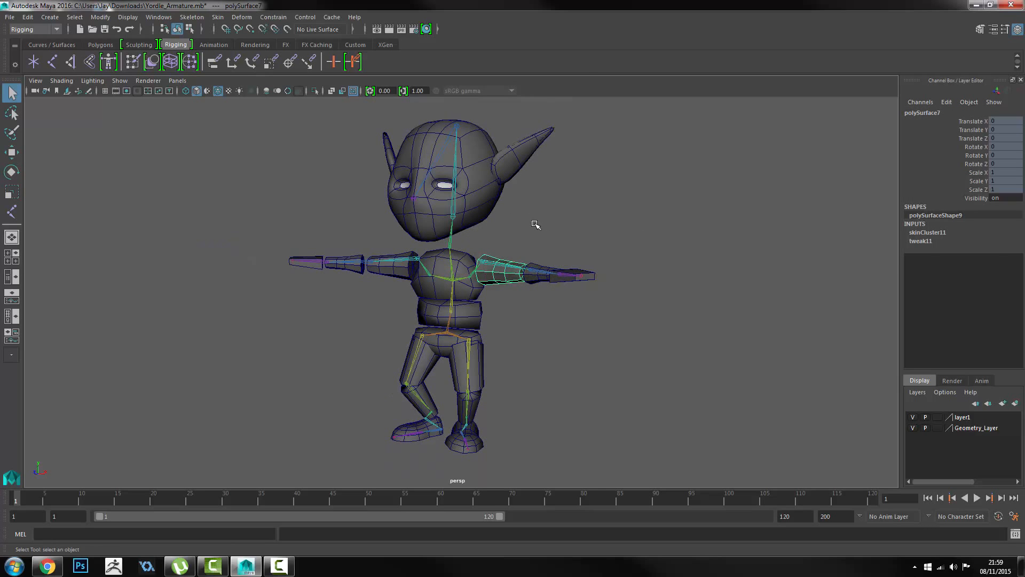
Test the binding by rotating the Left_Shoulder joint about 32.4 degrees around Z, undo the rotation and clear the selection.
left_click(535, 227)
left_click_drag(551, 240, 532, 189, "alt")
left_click(484, 255)
key("e")
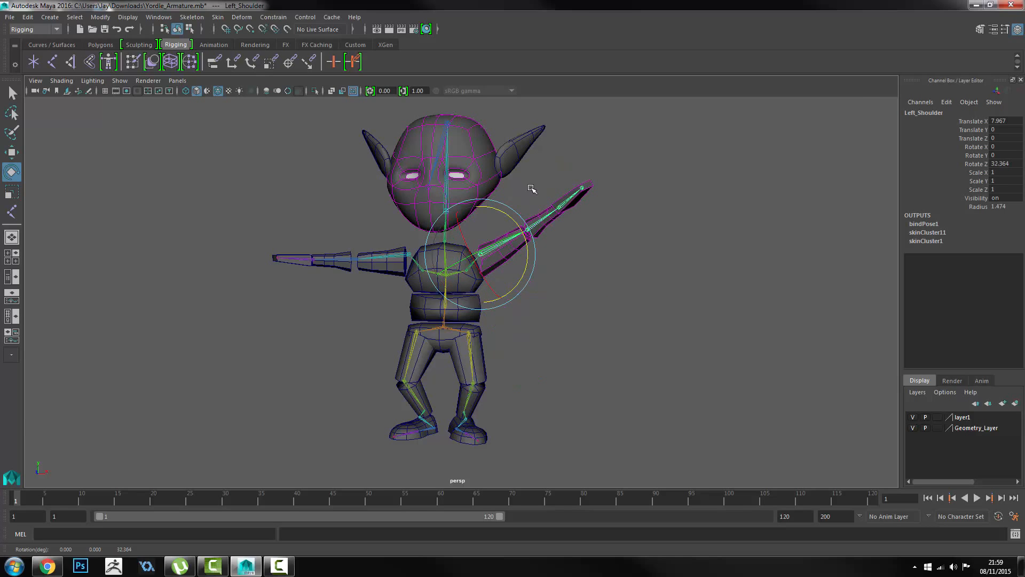
key("ctrl+z")
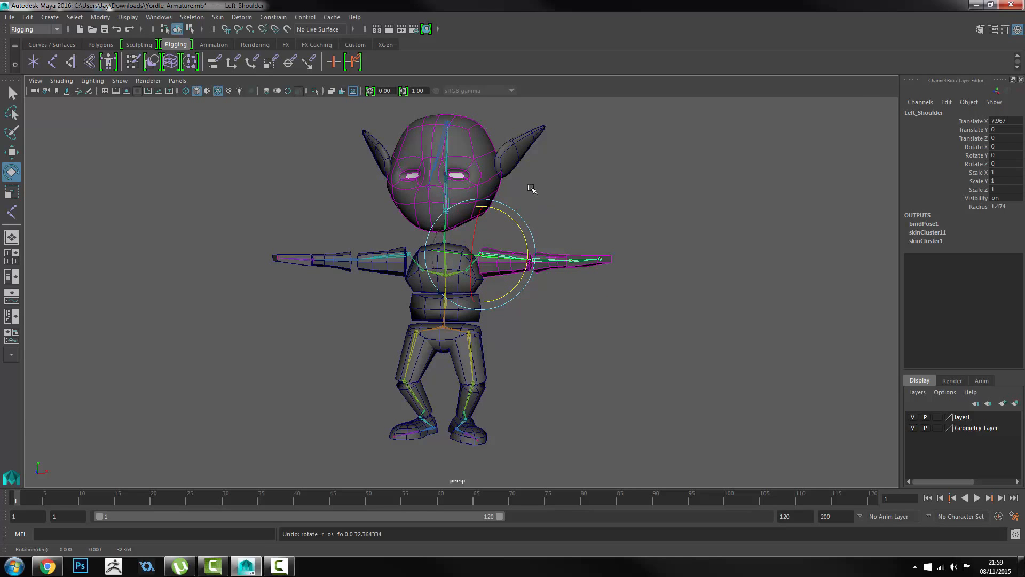
left_click(540, 214)
key("q")
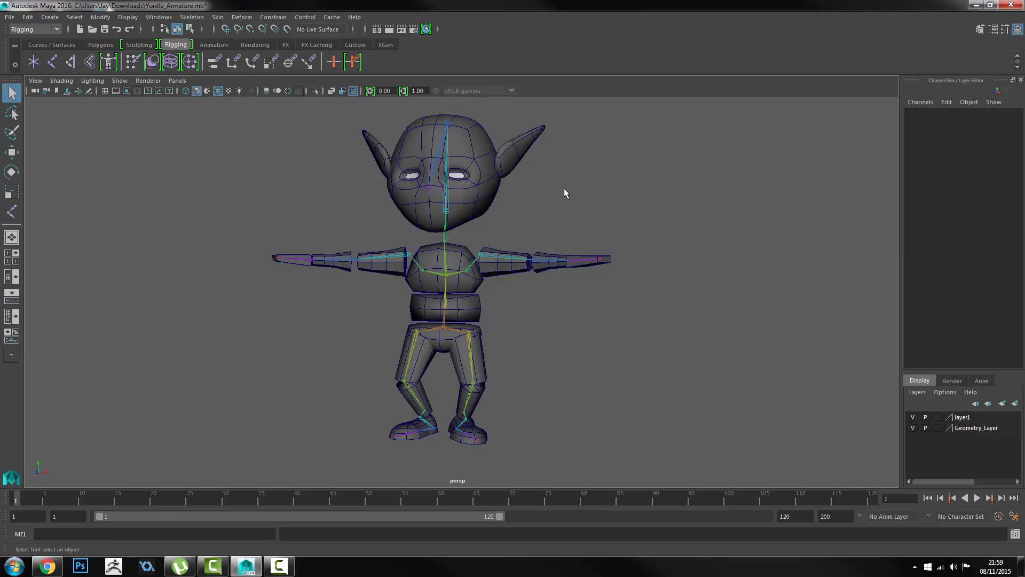
Examine the bound character's body segments and skeleton from the front and from an angle.
key("w")
left_click(492, 195)
left_click_drag(593, 212, 515, 256, "alt")
middle_click_drag(515, 256, 520, 268, "alt")
left_click_drag(505, 268, 587, 275, "alt")
left_click(679, 230)
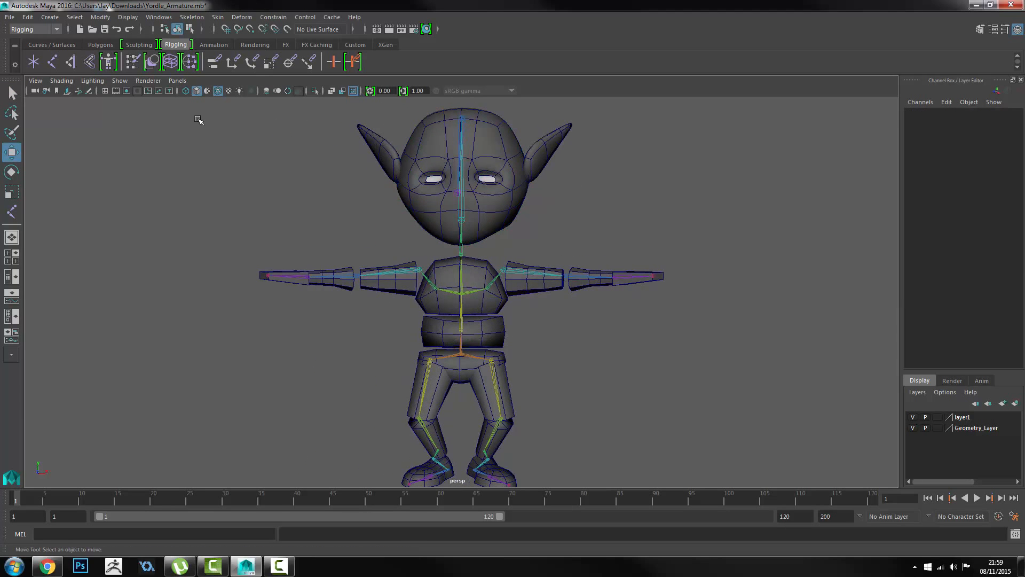
middle_click_drag(587, 286, 576, 251, "alt")
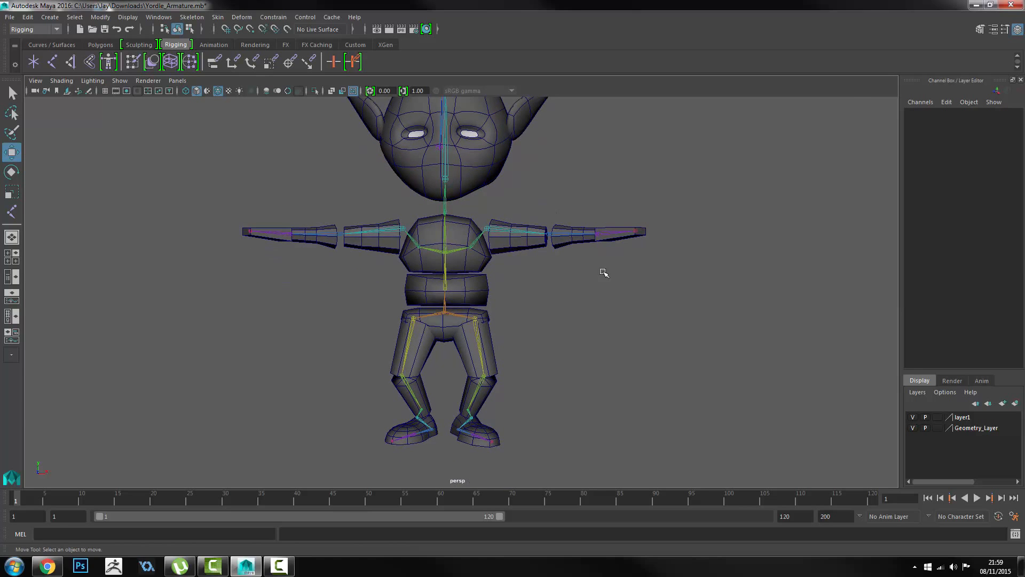
left_click_drag(492, 287, 441, 236, "alt")
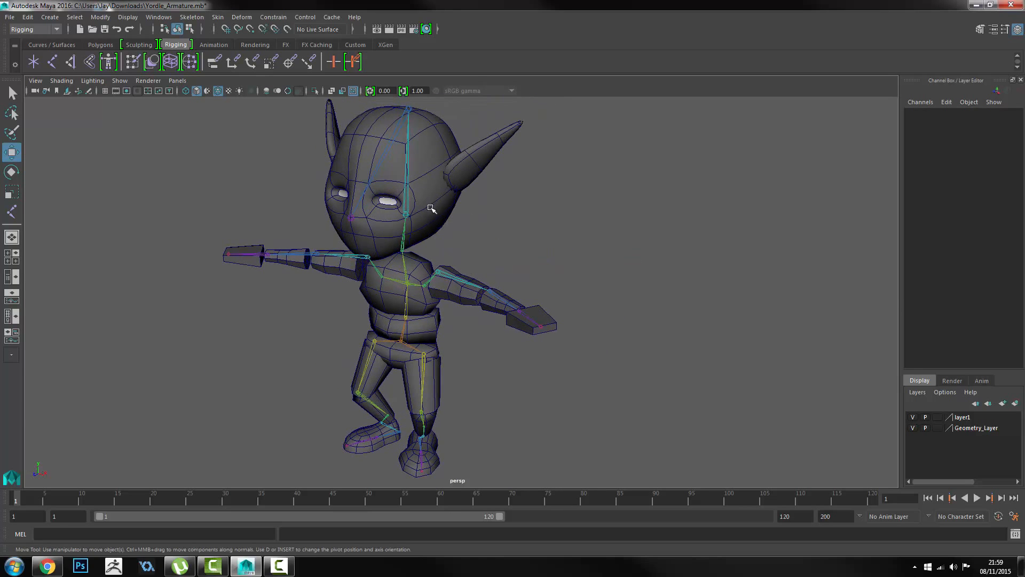
Select the head mesh, start the Paint Skin Weights tool and show its tool settings.
left_click(443, 214)
left_click_drag(436, 202, 425, 187, "alt")
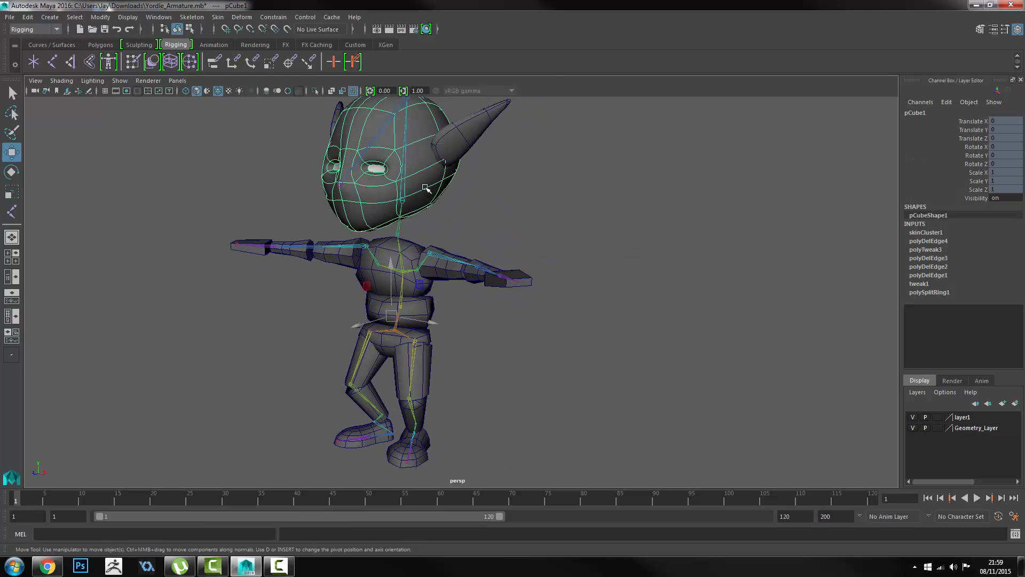
middle_click_drag(426, 187, 433, 230, "alt")
left_click(223, 21)
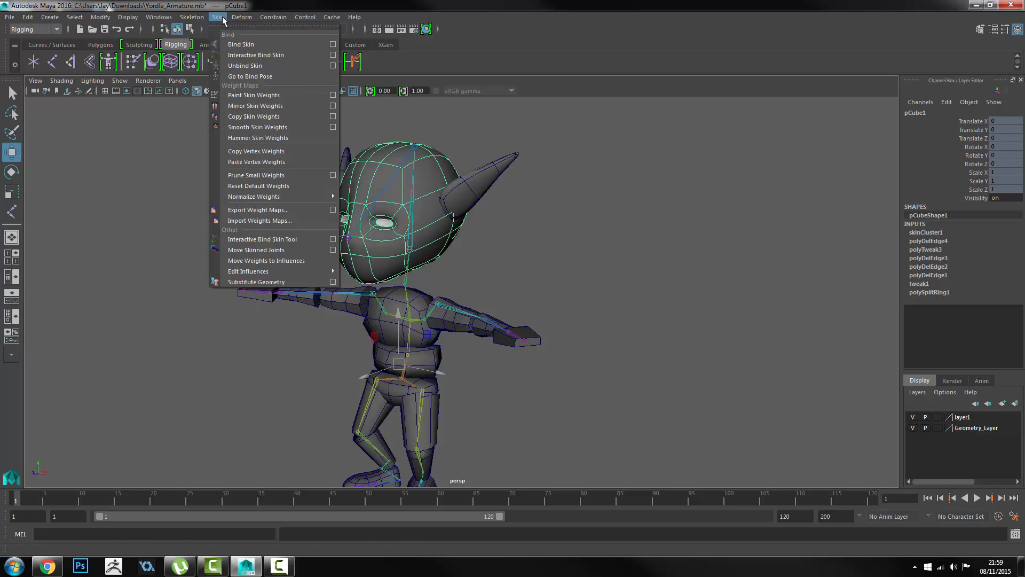
left_click(290, 95)
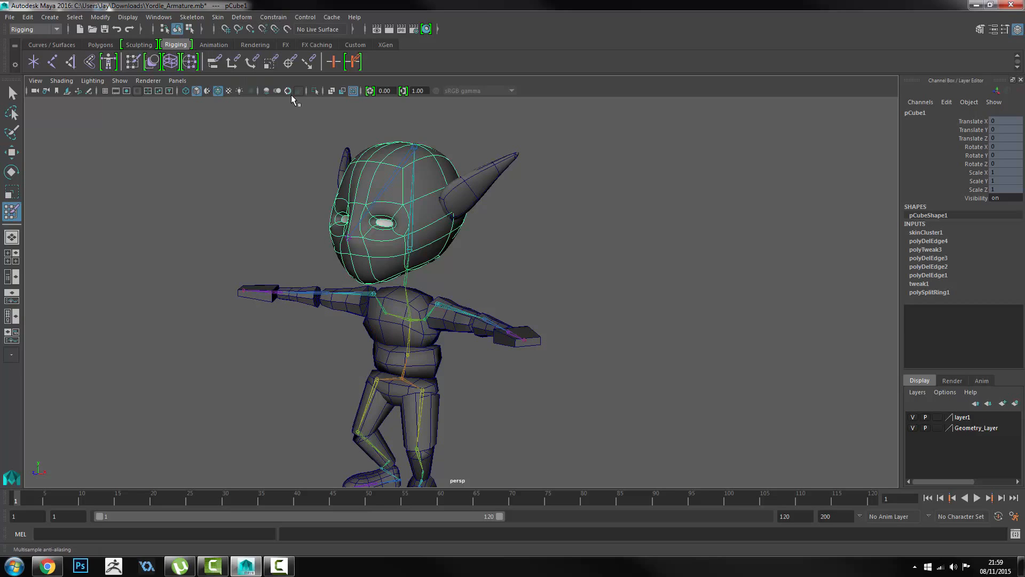
left_click(210, 17)
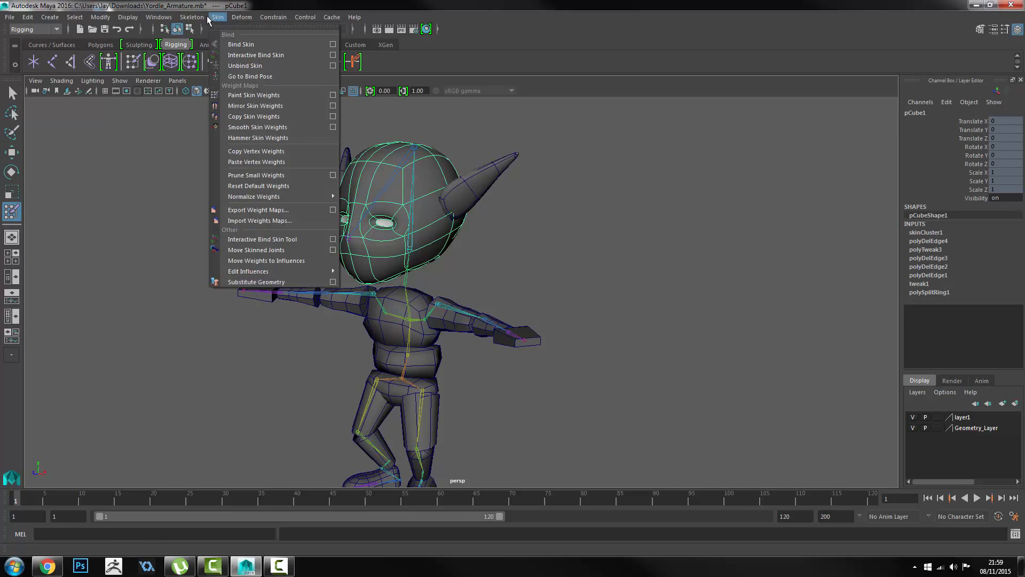
mouse_move(196, 20)
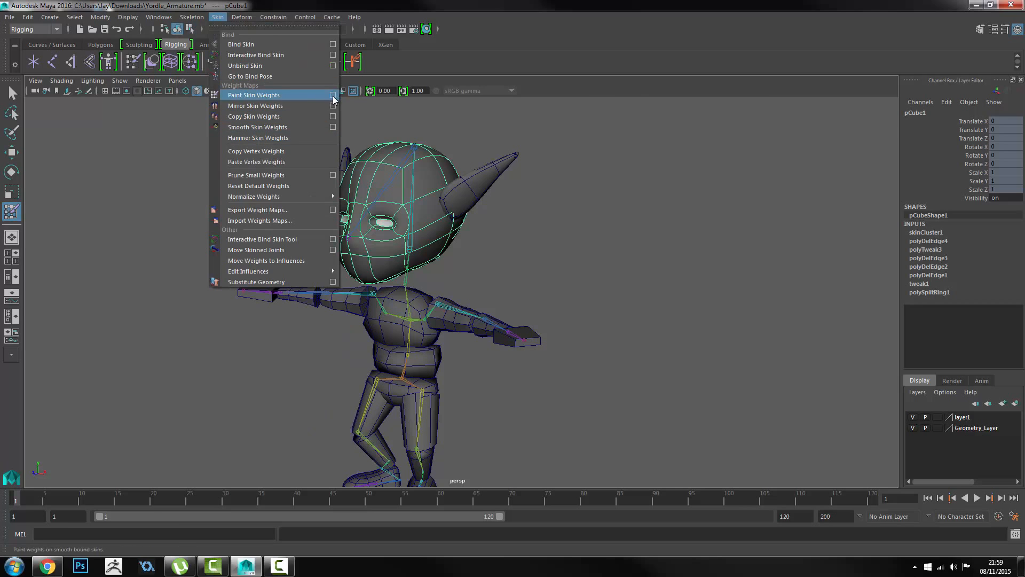
left_click(333, 96)
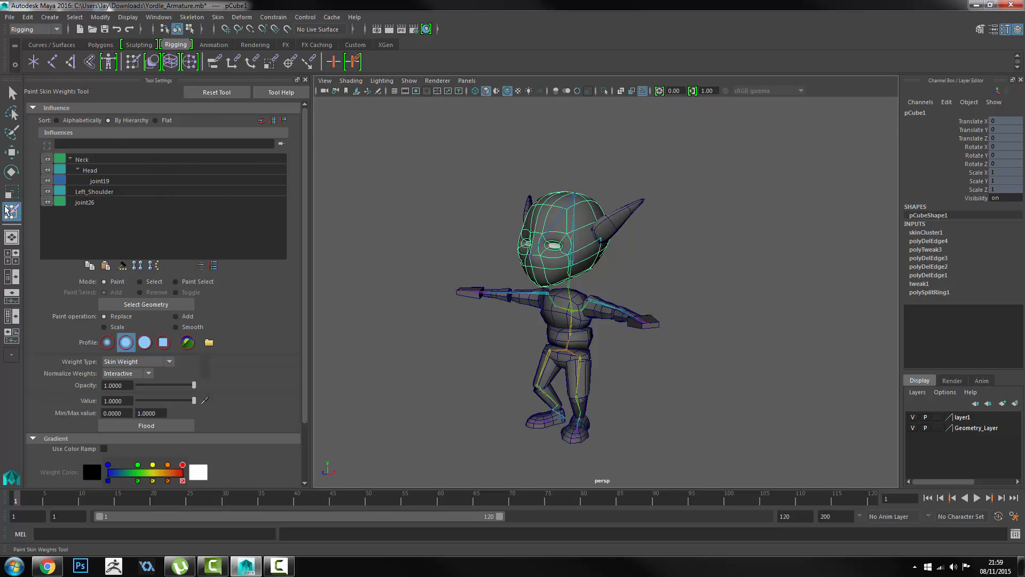
left_click(305, 80)
double_click(11, 212)
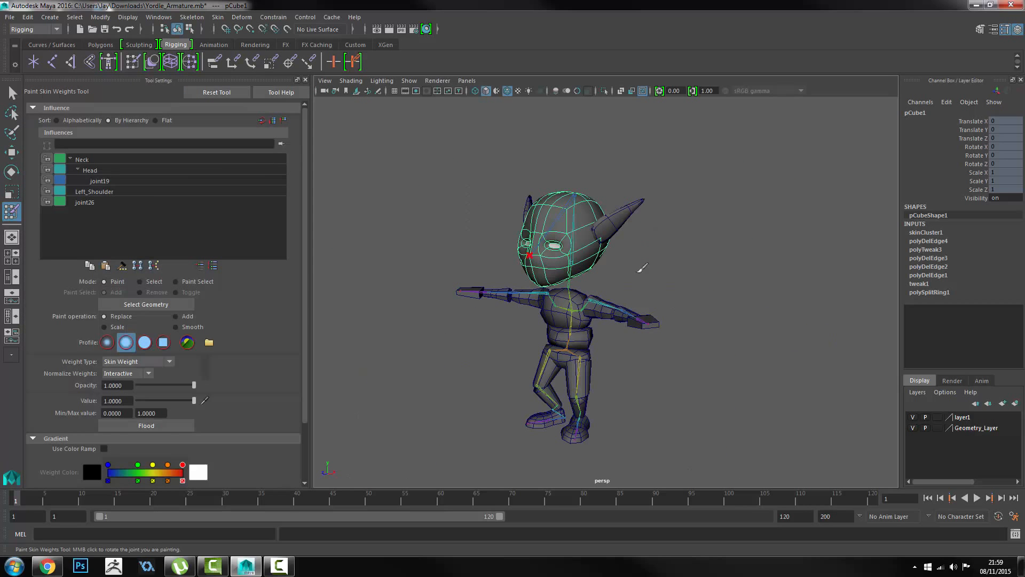
Try to display the head's painted weights by cycling the shaded and textured display modes and switching the viewport renderer.
right_click_drag(592, 222, 682, 302, "alt")
middle_click_drag(682, 302, 627, 341, "alt")
left_click_drag(627, 341, 615, 363, "alt")
left_click_drag(445, 286, 639, 354, "alt")
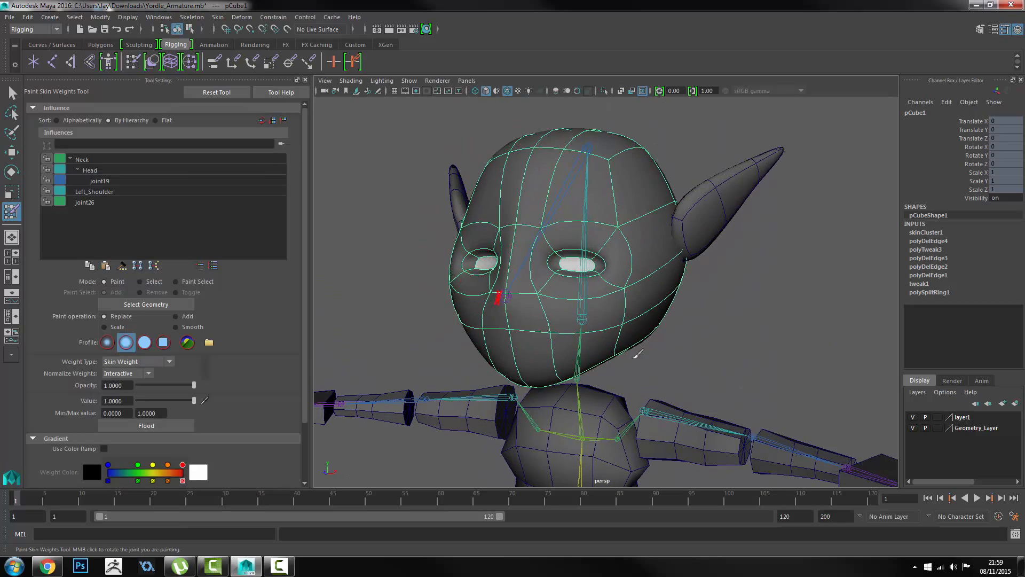
middle_click_drag(637, 354, 539, 310, "alt")
key("5")
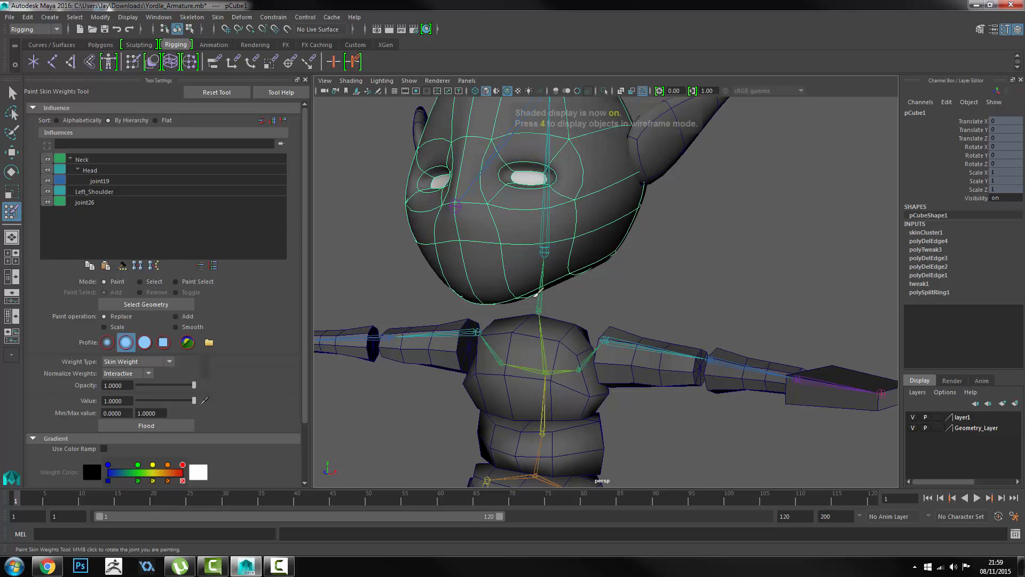
key("6")
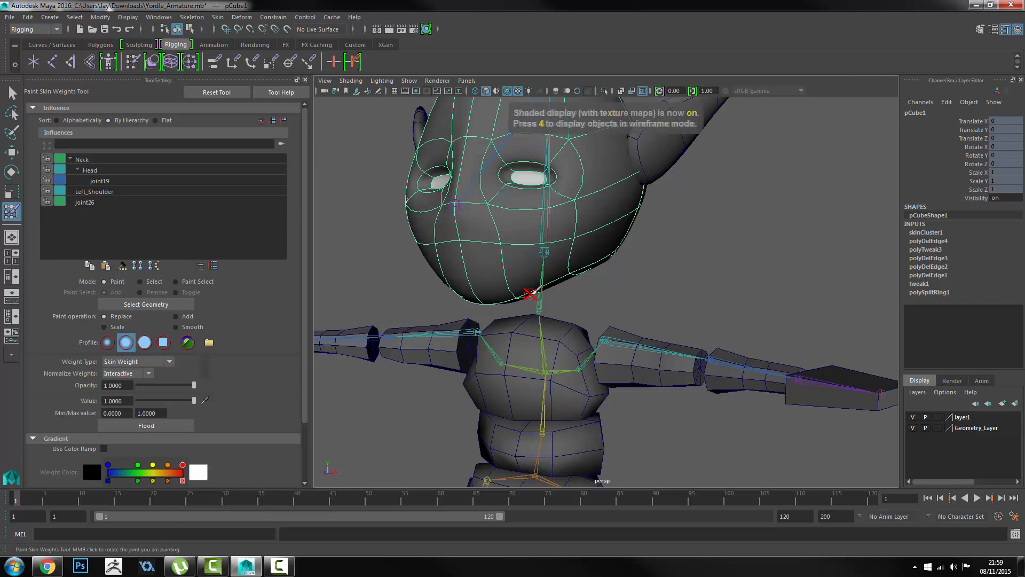
key("7")
key("5")
key("6")
left_click(438, 81)
left_click(452, 123)
left_click(437, 81)
left_click(455, 105)
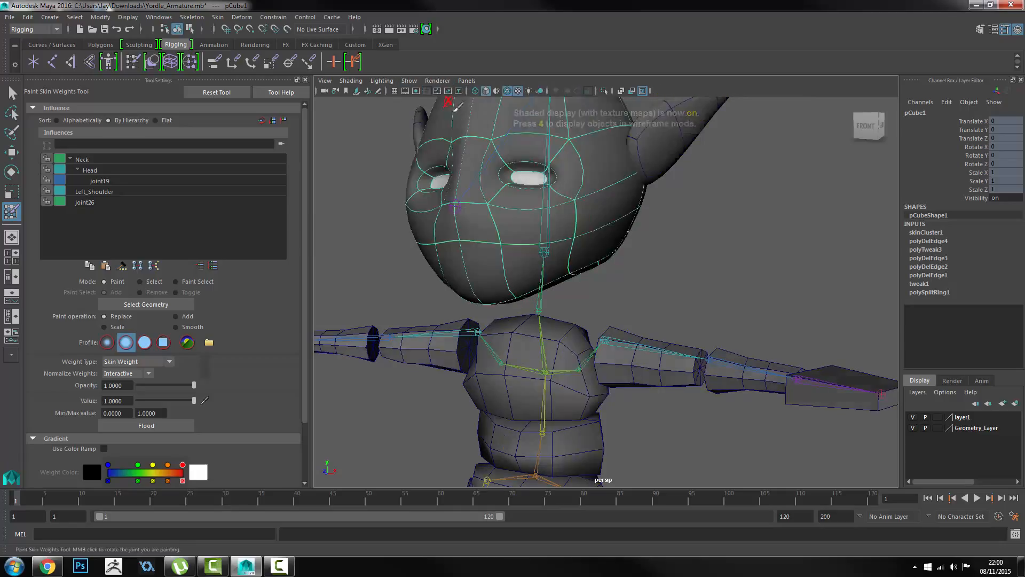
left_click(437, 80)
left_click(451, 122)
Leave the Paint Skin Weights tool, close its settings and restart the tool on the head mesh.
key("w")
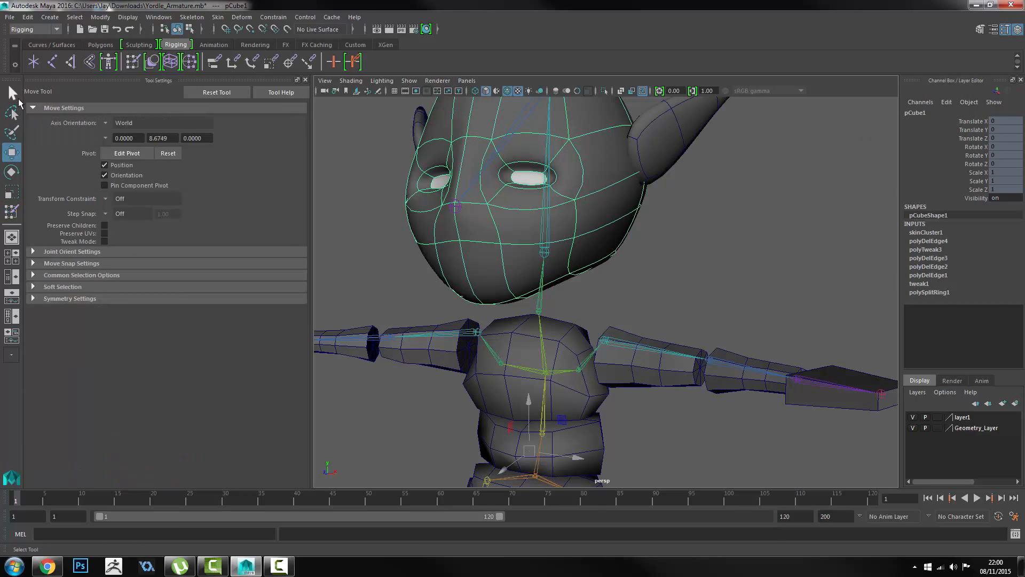
left_click(13, 94)
left_click(586, 212)
key("ctrl+z")
key("ctrl+z")
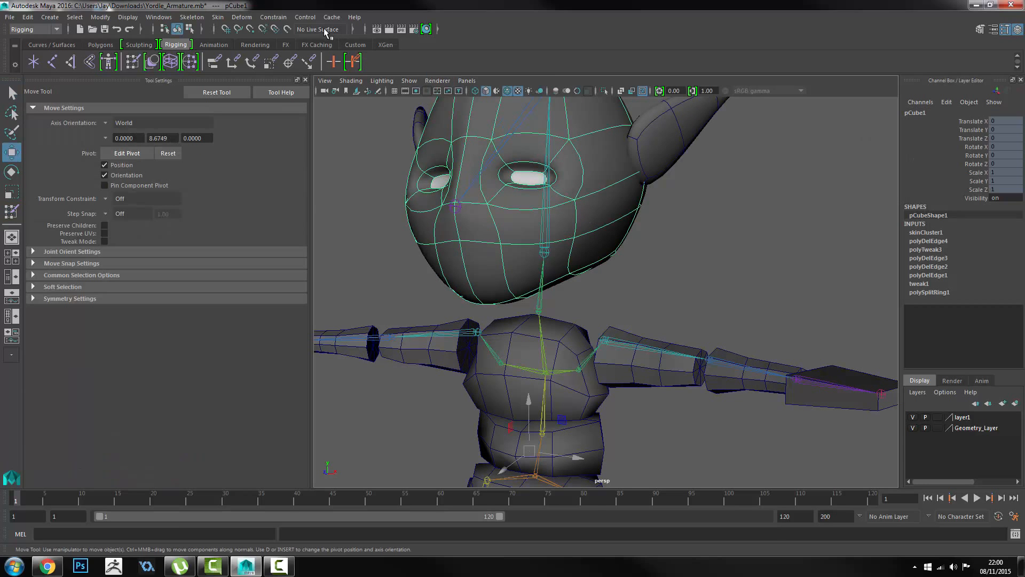
left_click(305, 80)
left_click(218, 17)
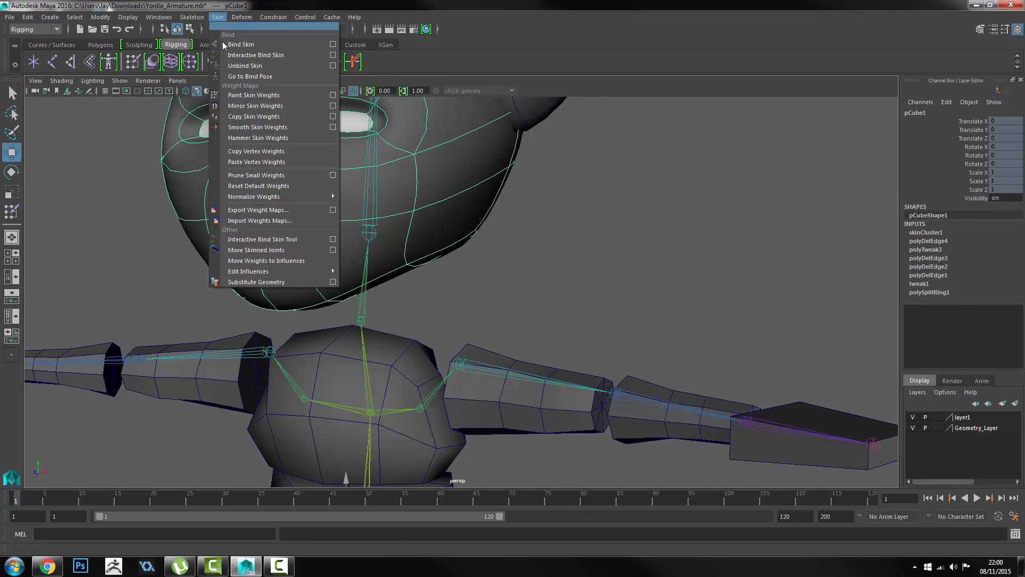
left_click(257, 96)
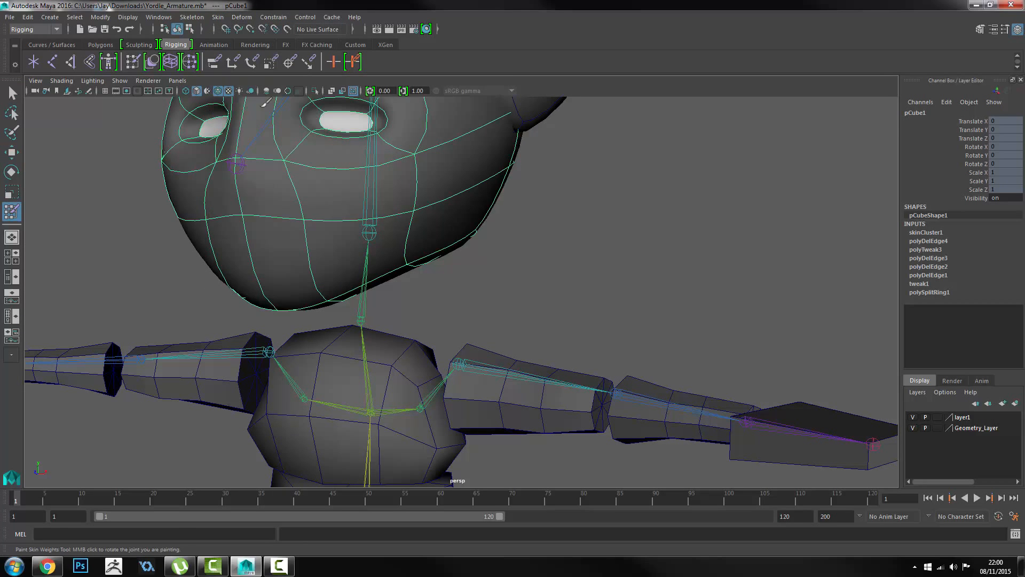
Toggle the head's smooth mesh preview off and on, check the four-view layout, and return to the perspective view.
key("f")
key("1")
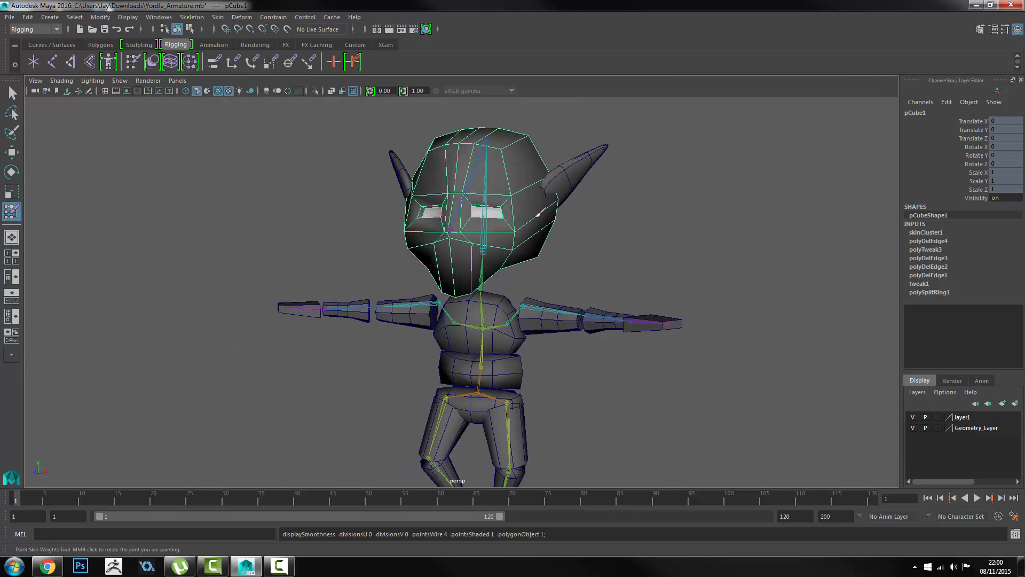
key("3")
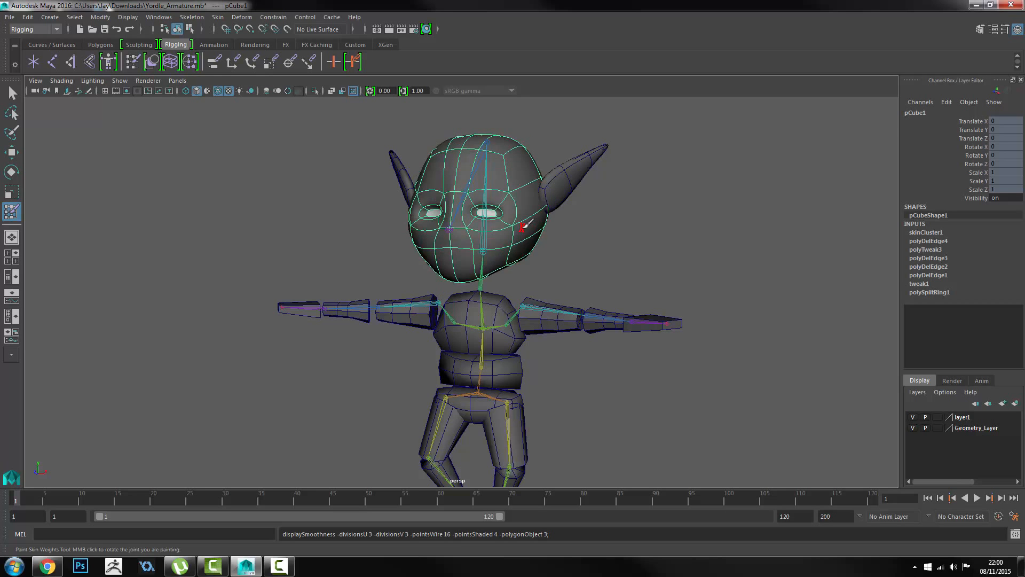
key("space")
key("space")
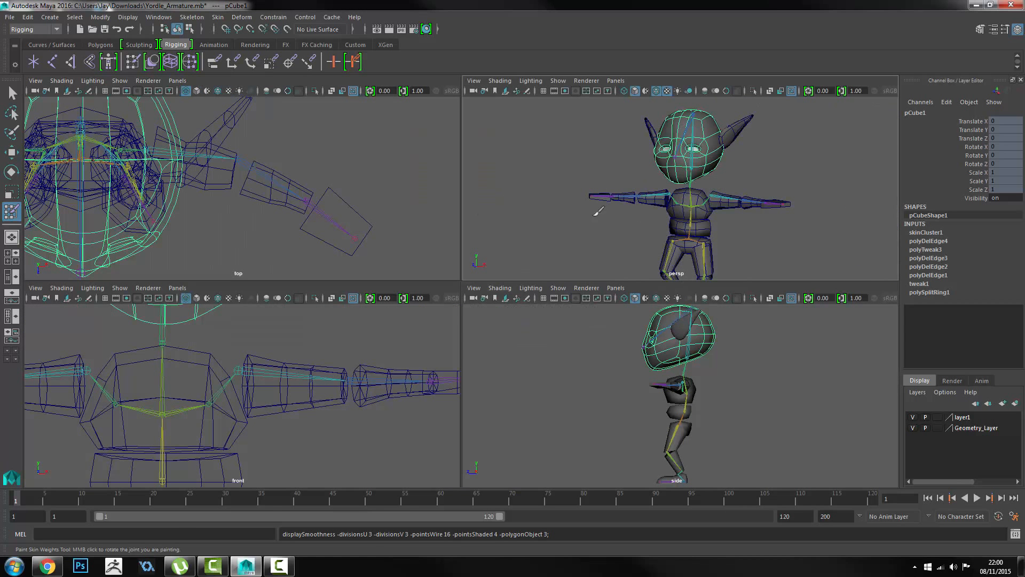
key("space")
key("f")
right_click_drag(467, 290, 267, 53, "alt")
left_click_drag(455, 165, 499, 180, "alt")
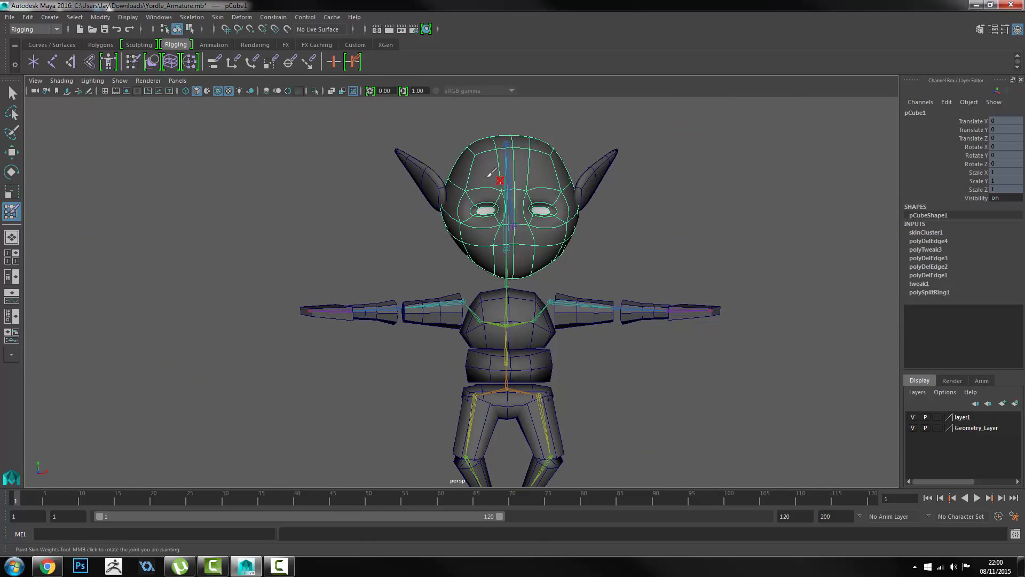
Select the unsmoothed head mesh and activate the Paint Skin Weights tool on it.
key("w")
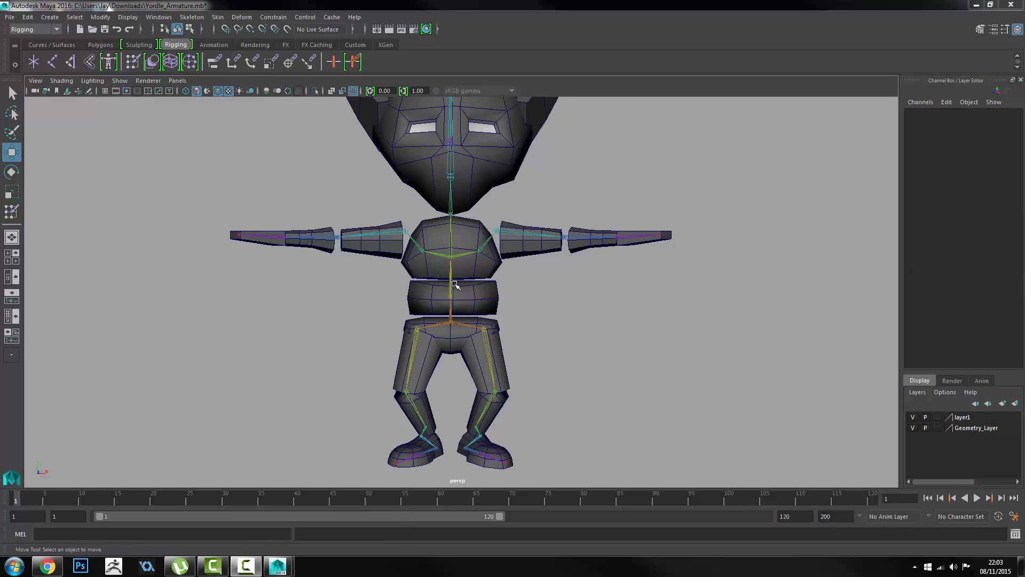
scroll(522, 256, "up", 5)
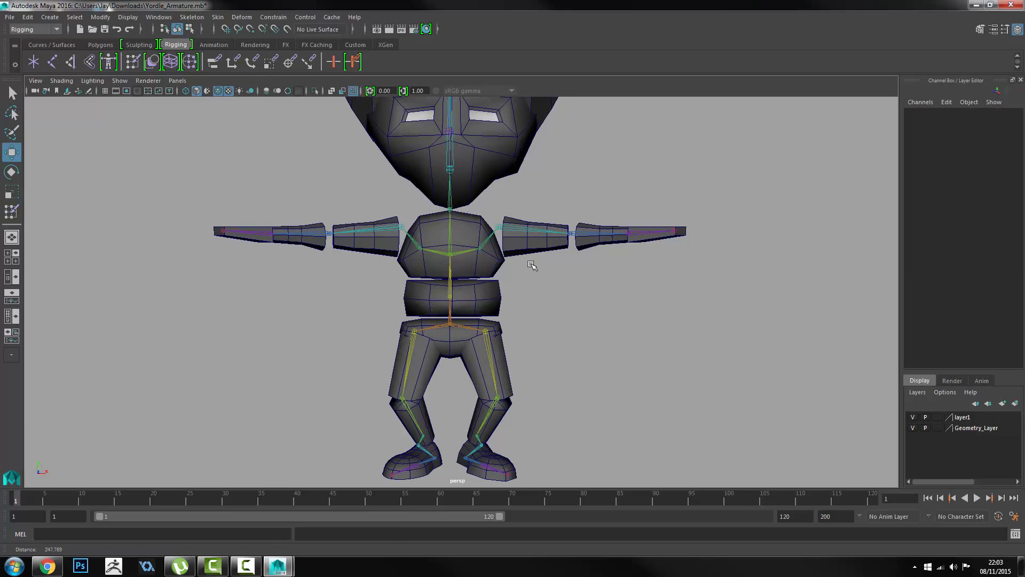
left_click(523, 247)
left_click_drag(523, 246, 587, 281, "alt")
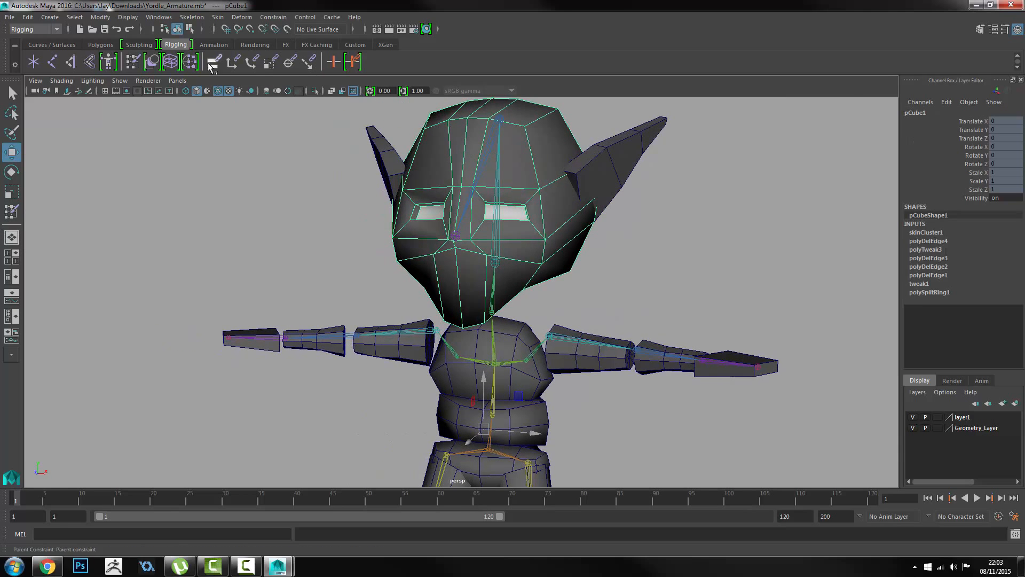
left_click(11, 212)
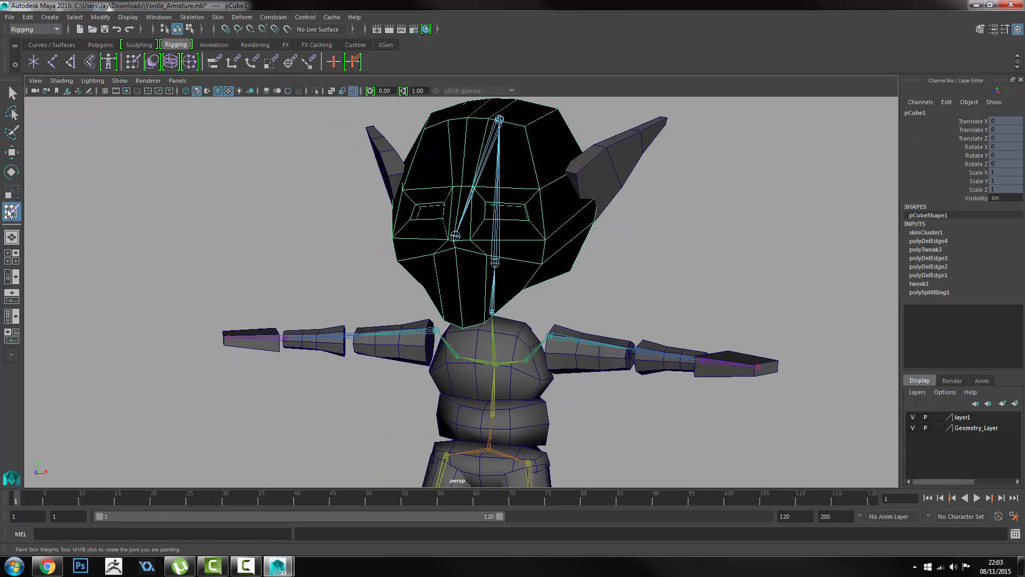
left_click(221, 20)
left_click(258, 98)
Open the tool settings of Paint Skin Weights for the head mesh.
mouse_move(479, 244)
left_mouse_down("alt")
mouse_move(502, 245)
mouse_move(484, 242)
left_mouse_up("alt")
scroll(509, 177, "down", 3)
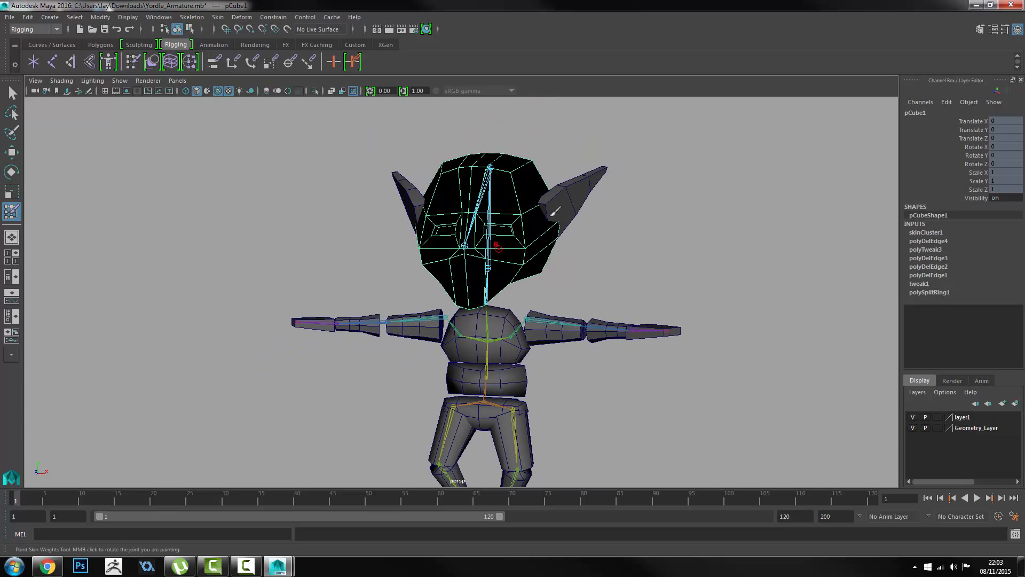
left_click_drag(609, 255, 611, 293, "alt")
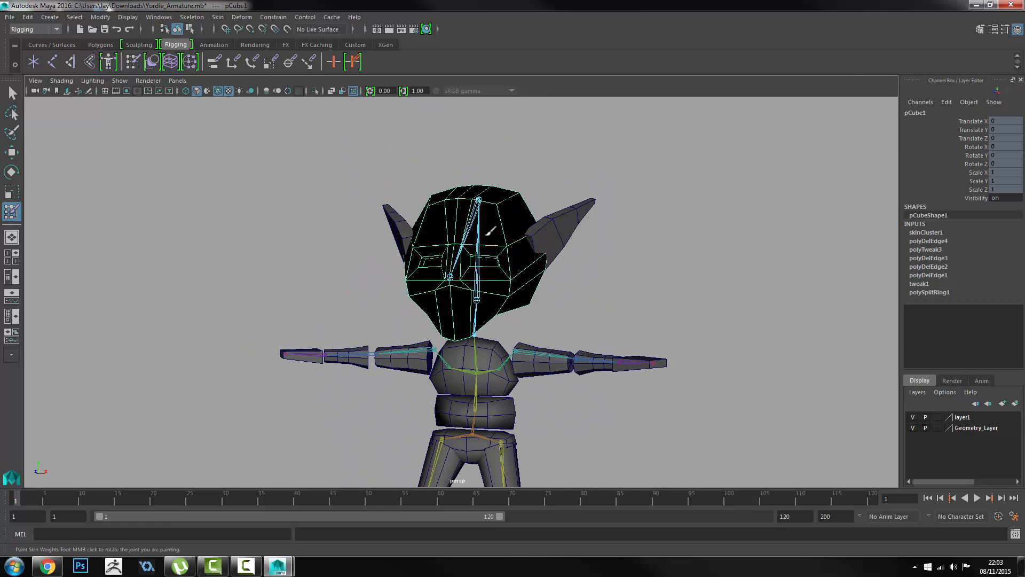
scroll(493, 286, "up", 3)
double_click(12, 213)
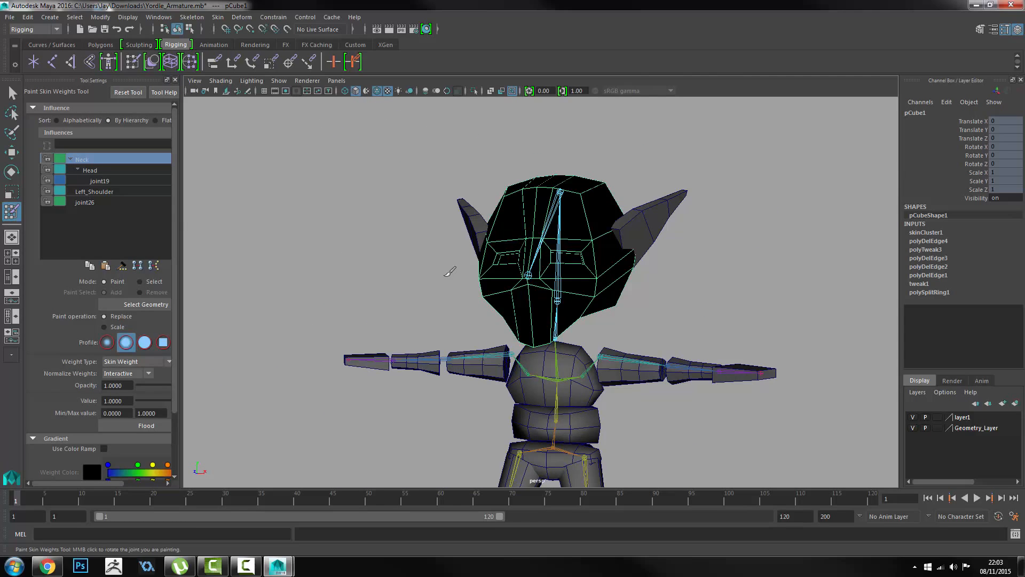
Inspect the Neck influence's weights on the underside of the head, and select the Head influence for painting.
scroll(508, 267, "up", 4)
scroll(585, 324, "down", 2)
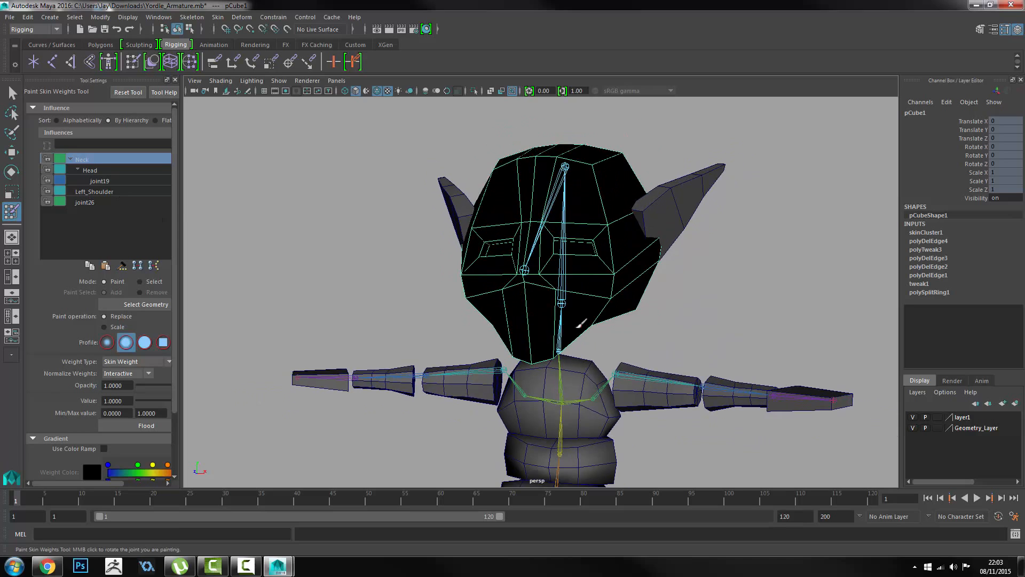
left_click_drag(583, 323, 523, 307, "alt")
middle_click_drag(443, 262, 458, 299, "alt")
left_click_drag(457, 297, 451, 290, "alt")
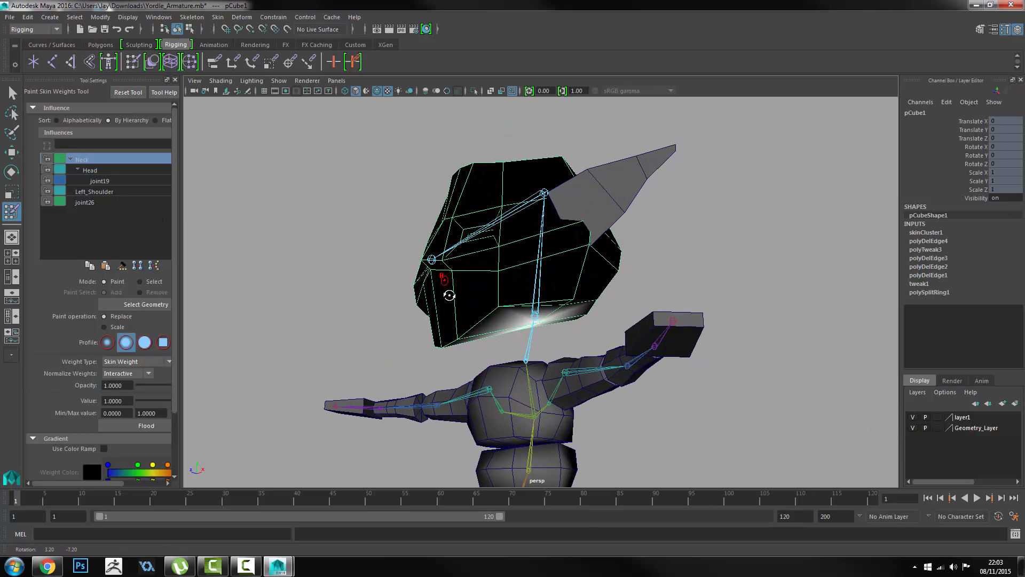
right_click_drag(439, 235, 492, 304, "alt")
left_click(99, 169)
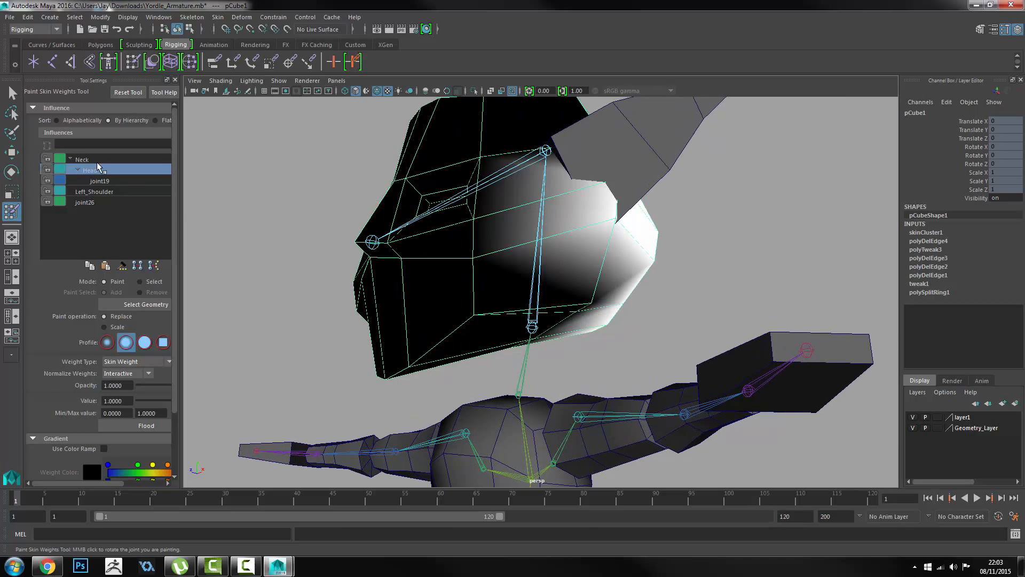
Examine the Neck influence's weights on the head mesh, from the underside and from the side.
left_click(97, 159)
left_click_drag(593, 384, 561, 345, "alt")
right_click_drag(559, 345, 666, 421, "alt")
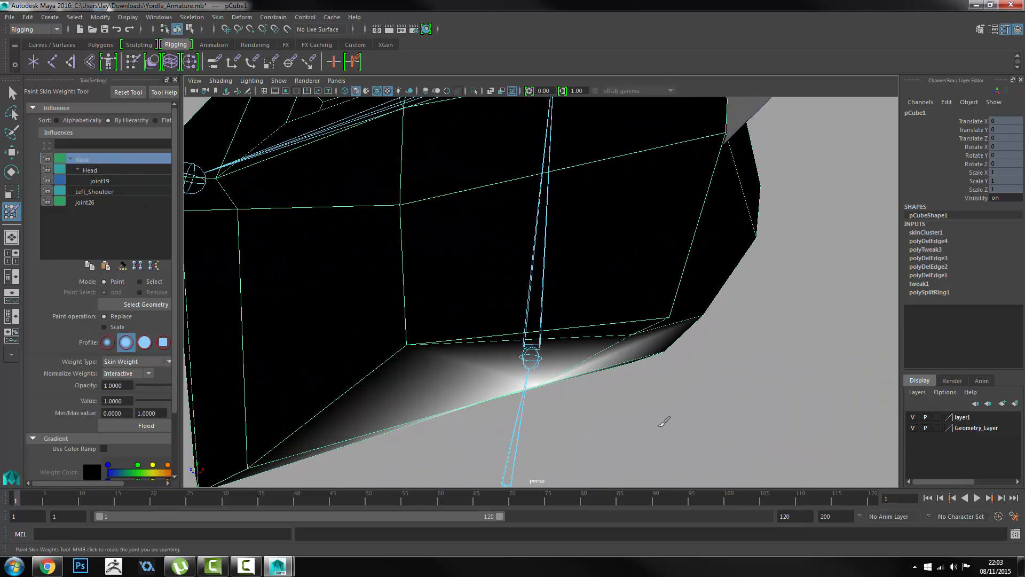
middle_click_drag(510, 448, 525, 335, "alt")
right_click_drag(521, 350, 523, 182, "alt")
left_click_drag(508, 253, 479, 275, "alt")
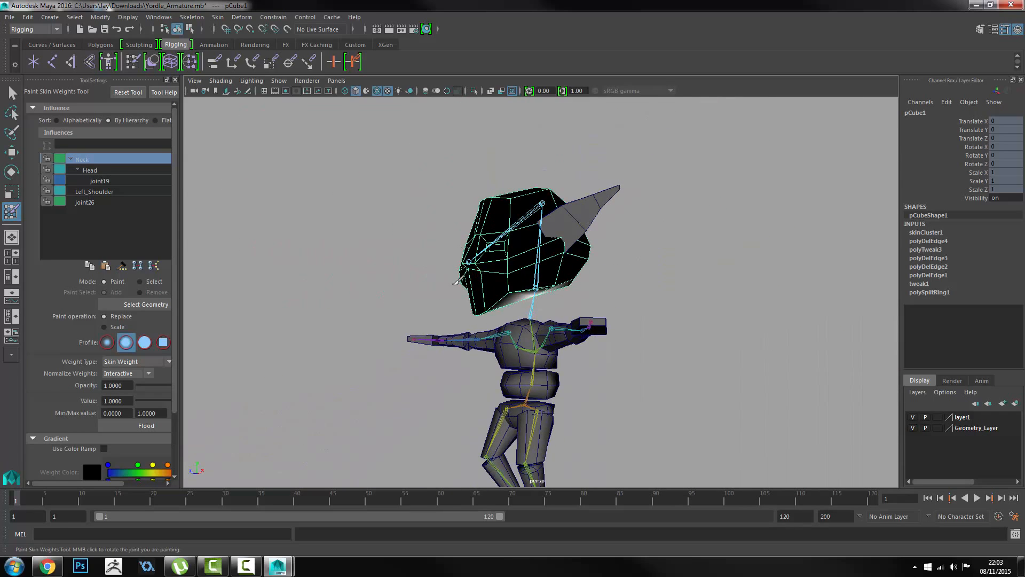
right_click_drag(423, 248, 628, 329, "alt")
left_click_drag(628, 329, 588, 335, "alt")
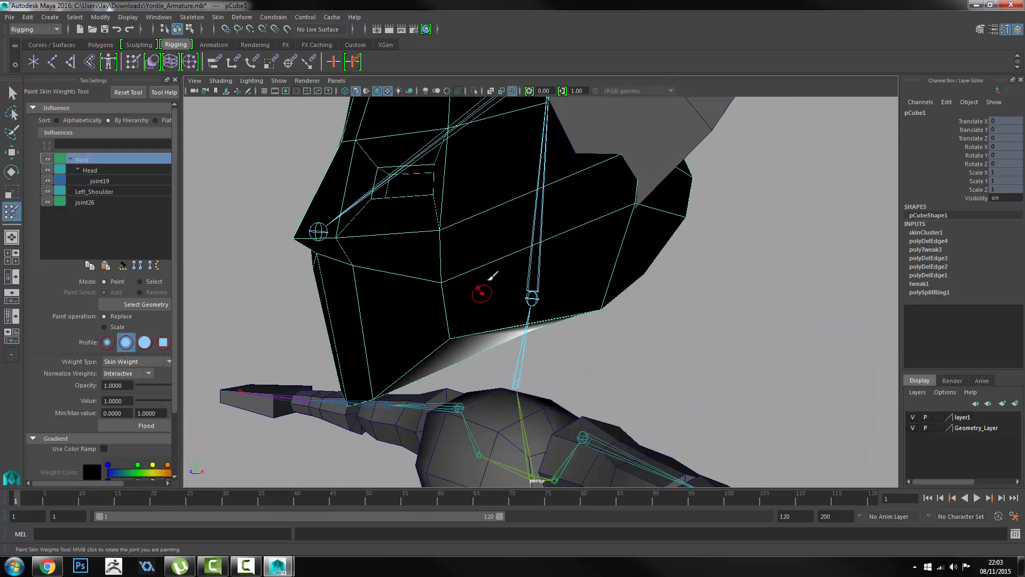
right_click_drag(533, 322, 479, 254, "alt")
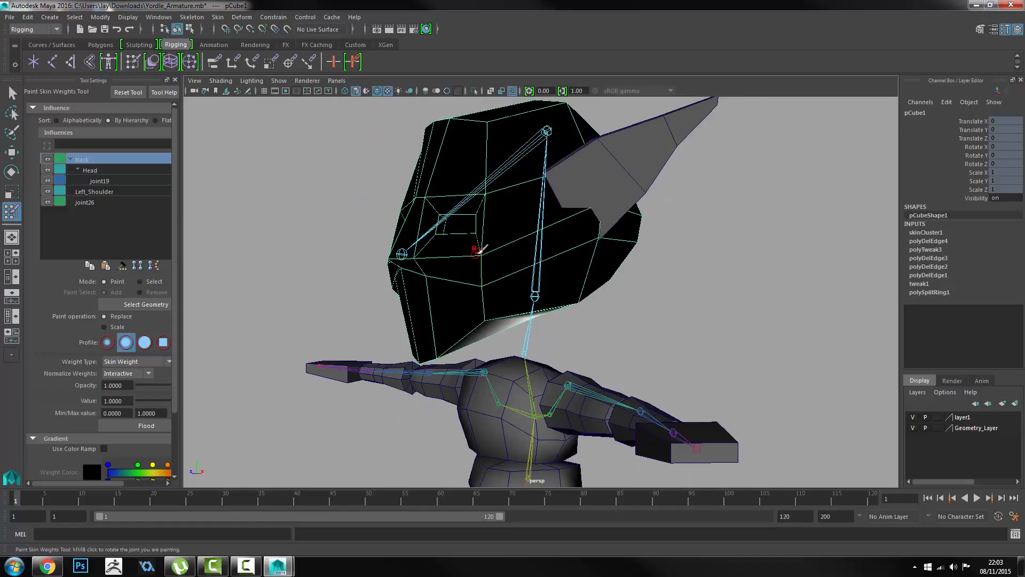
Compare how the Neck, Head and joint19 influences are weighted across the front and back of the head mesh.
left_click(90, 170)
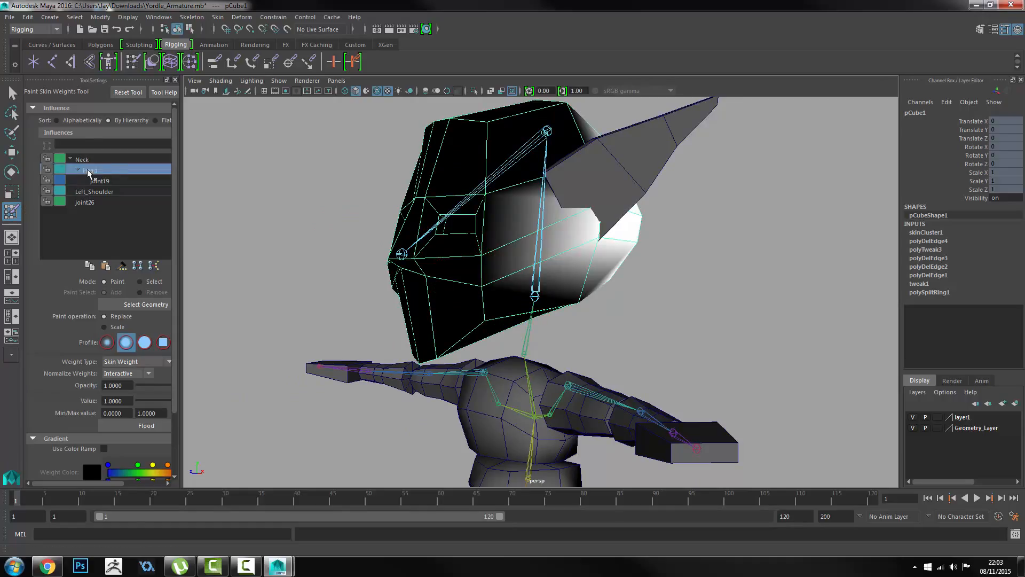
left_click(87, 161)
left_click(88, 168)
left_click(101, 181)
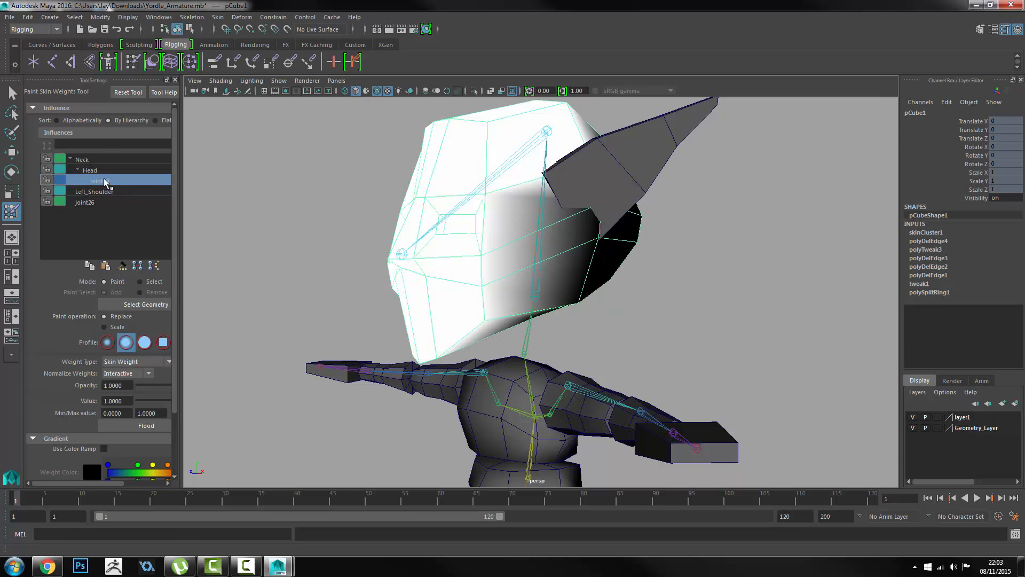
left_click_drag(539, 259, 464, 254, "alt")
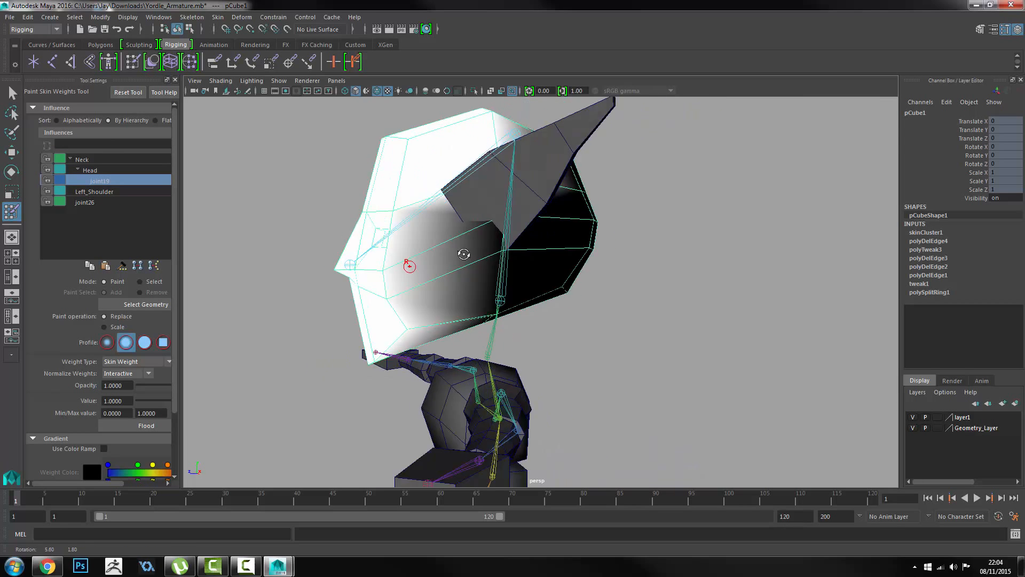
left_click(98, 169)
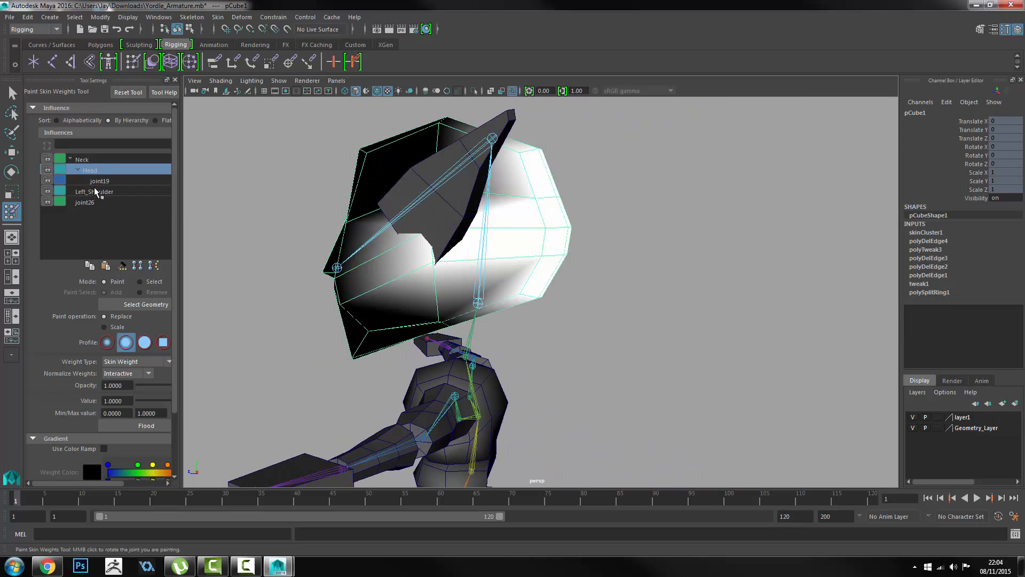
left_click(96, 181)
Examine the Left_Shoulder and joint26 weights on the head mesh, and return to the Head influence for painting.
right_click_drag(458, 218, 521, 266, "alt")
middle_click_drag(521, 266, 615, 343, "alt")
left_click(117, 191)
left_click(108, 199)
left_click(107, 179)
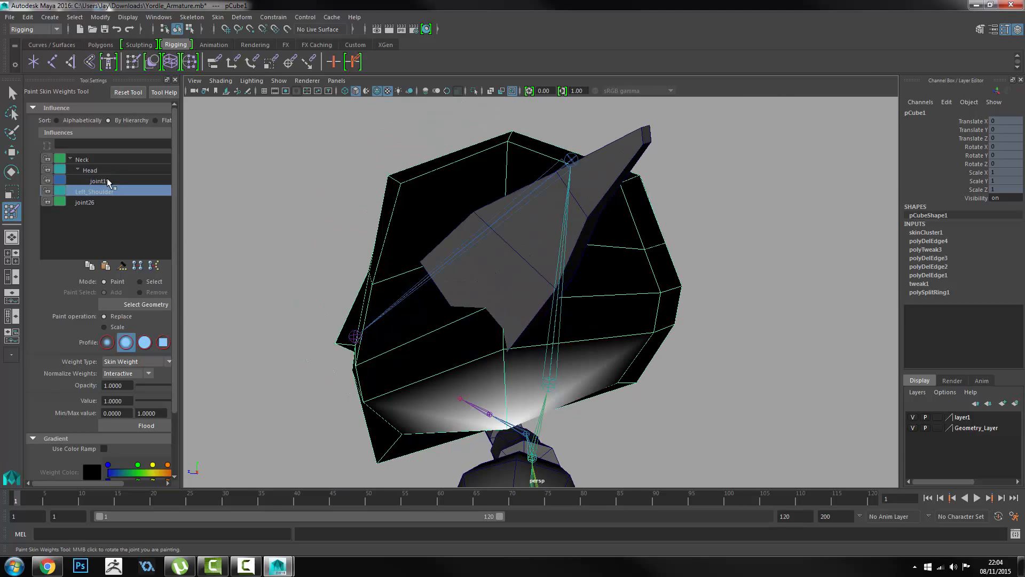
mouse_move(551, 231)
left_mouse_down("alt")
mouse_move(579, 228)
mouse_move(208, 167)
left_mouse_up("alt")
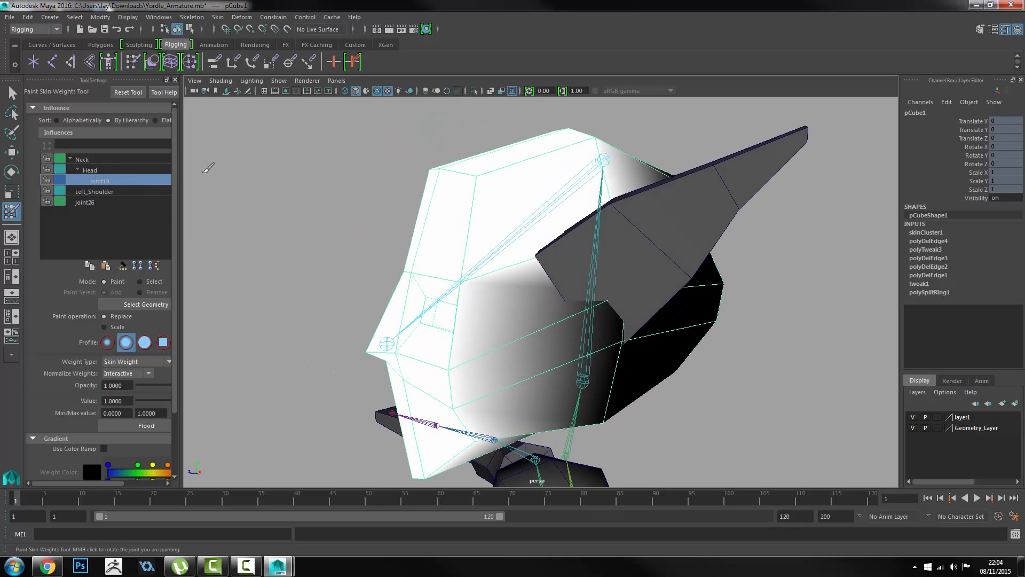
left_click(106, 169)
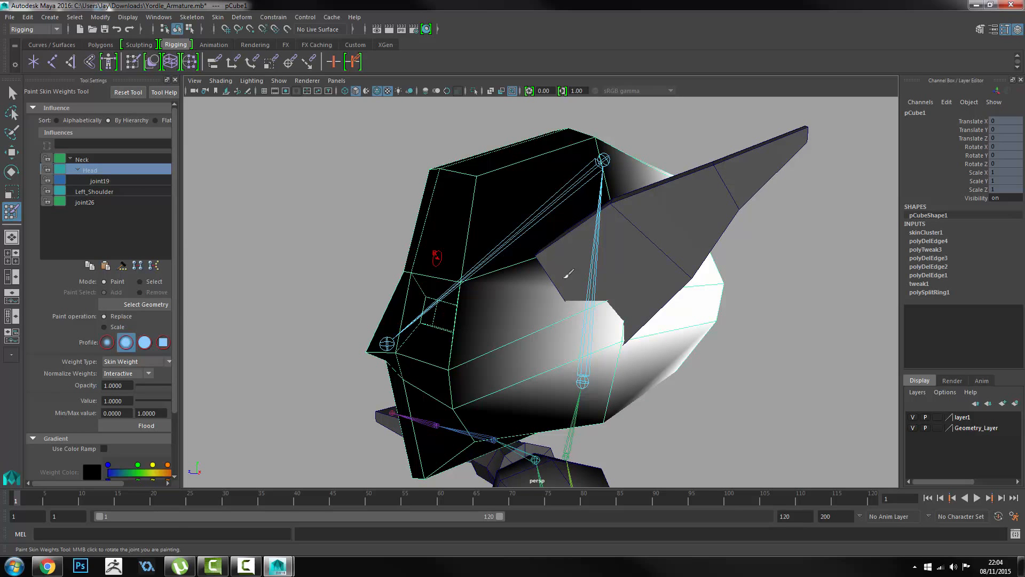
mouse_move(567, 275)
left_mouse_down("alt")
mouse_move(603, 280)
mouse_move(534, 277)
mouse_move(587, 285)
left_mouse_up("alt")
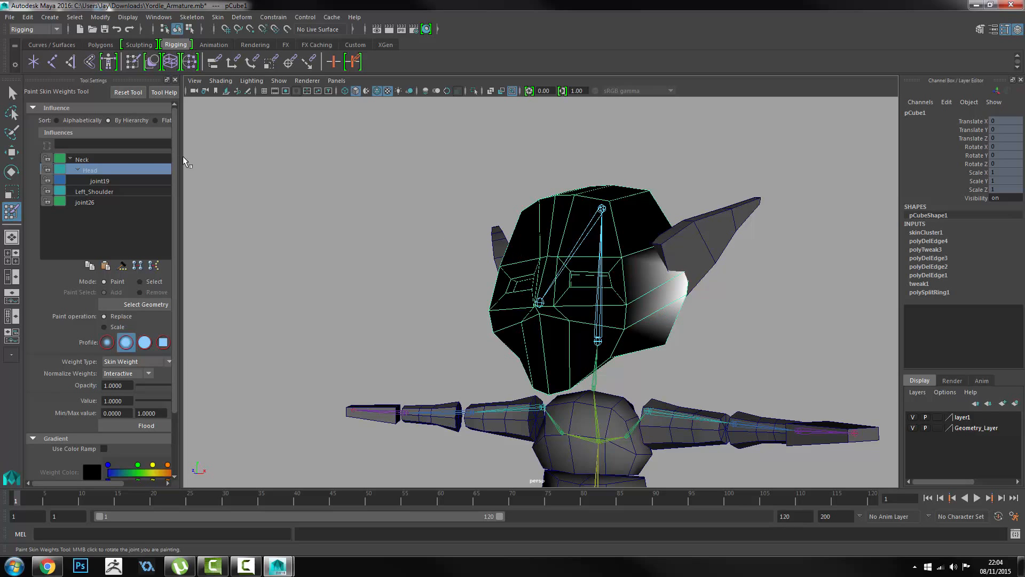
Widen the Paint Skin Weights settings so the full set of brush and value options is accessible.
left_click_drag(180, 181, 278, 181)
scroll(165, 200, "down", 3)
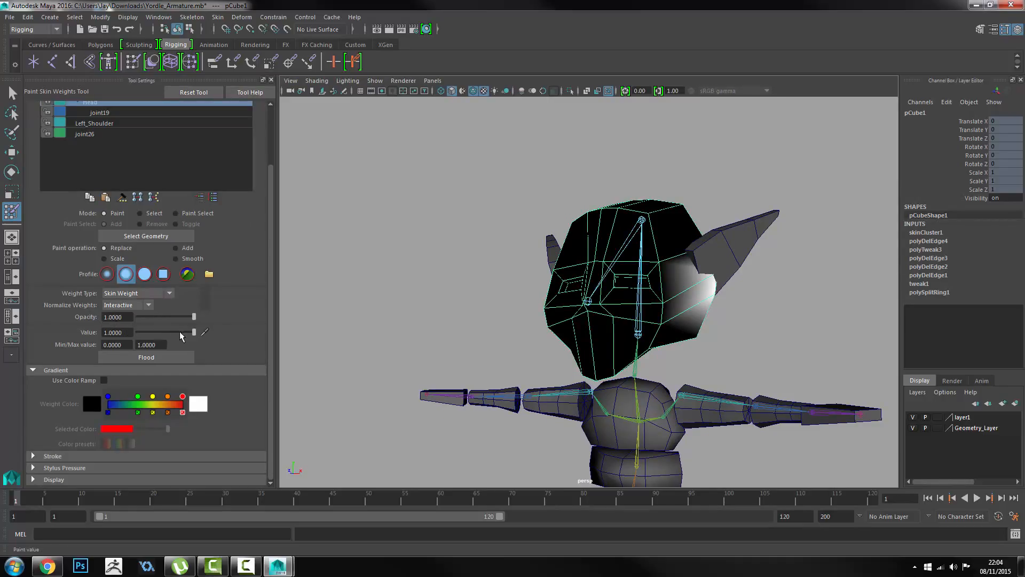
left_click_drag(180, 336, 134, 331)
Paint Head influence weight at value 1 over the nose, mouth area and brow of the face.
scroll(584, 320, "up", 5)
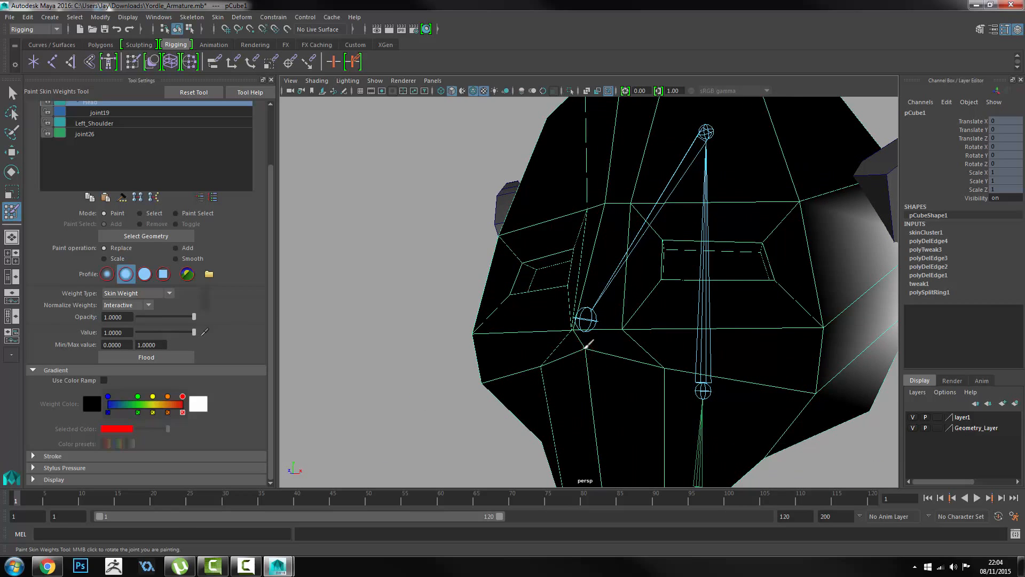
left_click_drag(586, 345, 654, 361)
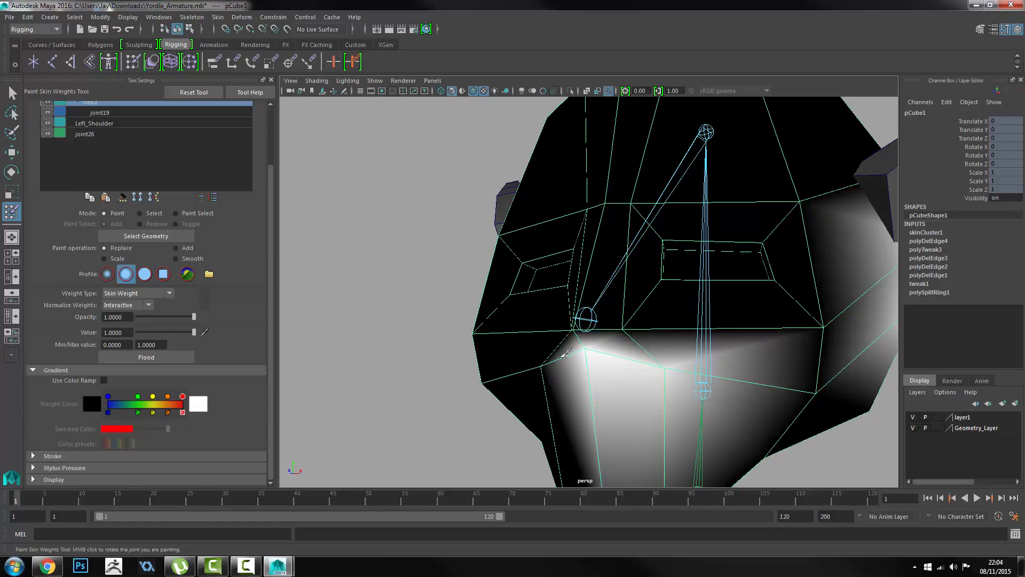
left_click_drag(561, 357, 536, 364)
left_click_drag(632, 344, 615, 320)
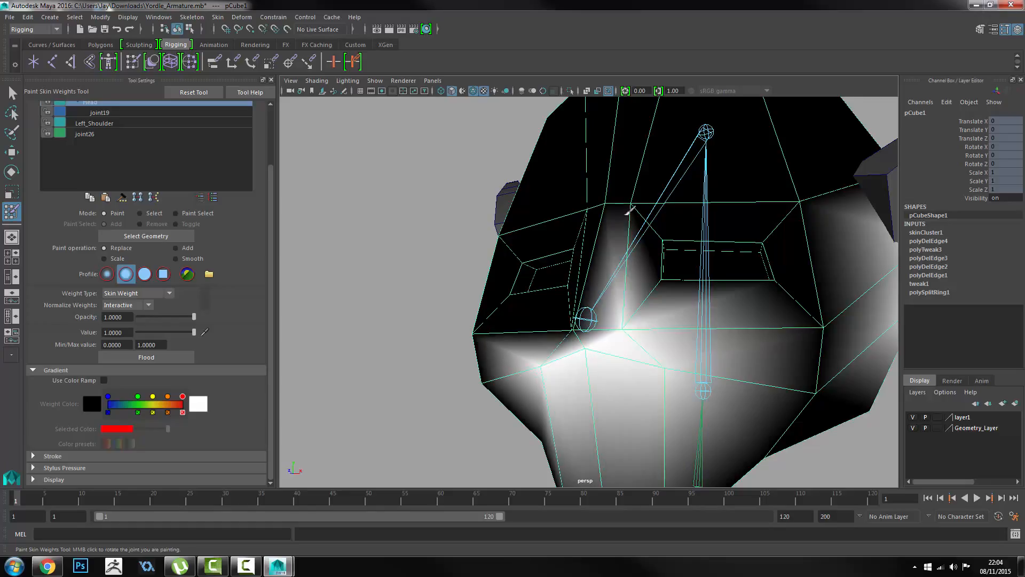
mouse_move(630, 210)
left_mouse_down()
mouse_move(604, 160)
mouse_move(575, 330)
left_mouse_up()
left_click(687, 368)
scroll(694, 358, "down", 5)
left_click_drag(710, 336, 646, 311, "alt")
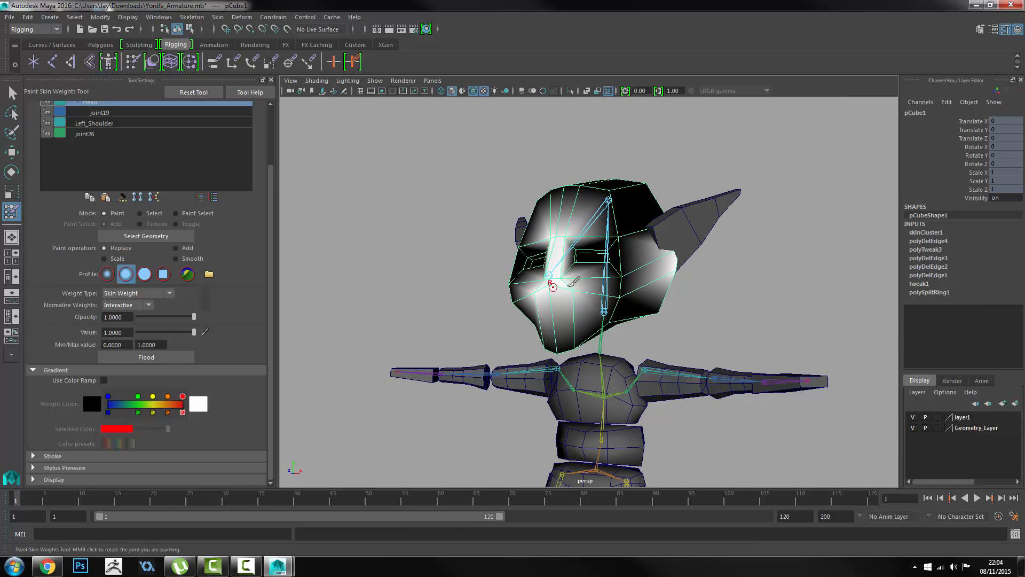
Set the brush value to 0.5049 and paint Head influence weight from the nose across the cheek.
scroll(636, 334, "up", 4)
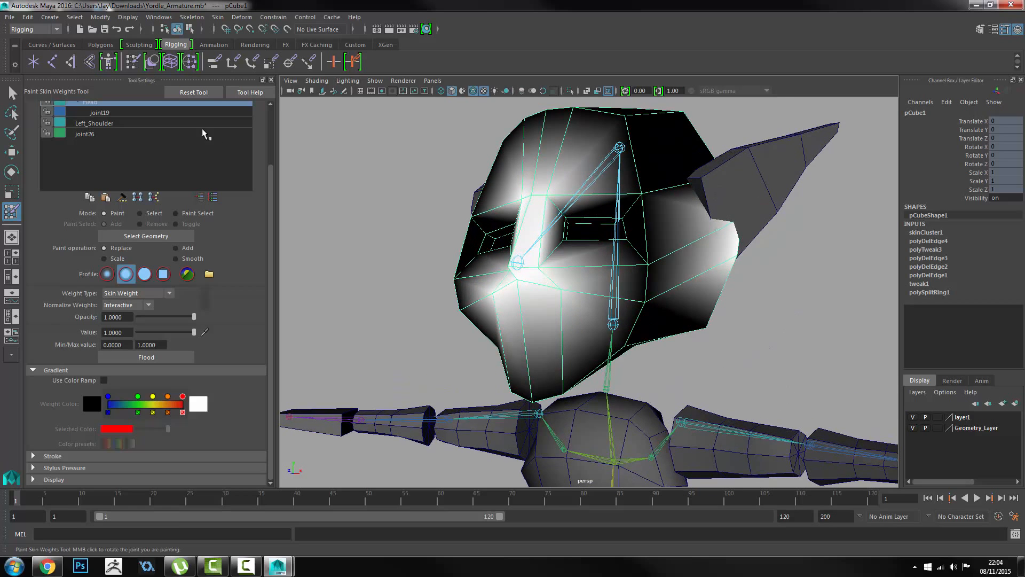
left_click_drag(667, 234, 598, 326, "alt")
left_click_drag(680, 330, 662, 340, "alt")
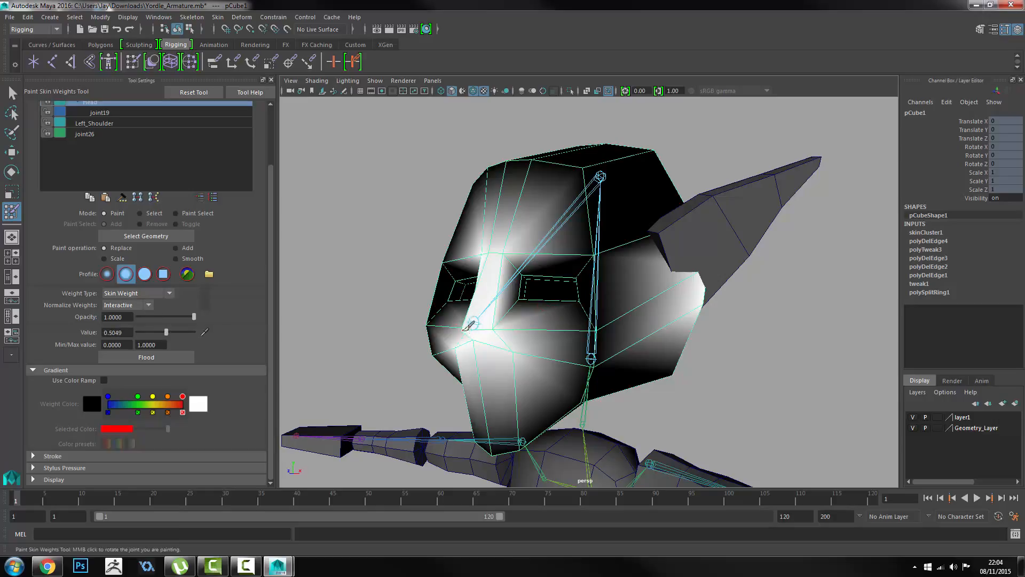
mouse_move(470, 327)
left_mouse_down()
mouse_move(513, 322)
mouse_move(525, 348)
mouse_move(526, 336)
mouse_move(555, 342)
mouse_move(597, 378)
mouse_move(571, 353)
left_mouse_up()
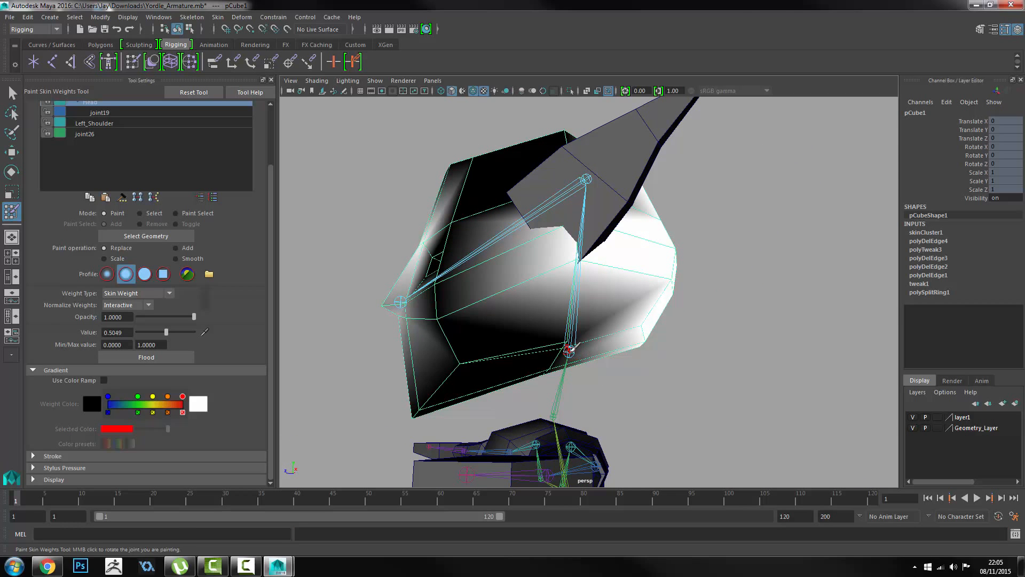
Select the joint at the base of the head to identify it, and reactivate Paint Skin Weights on the head mesh.
key("w")
left_click(569, 351)
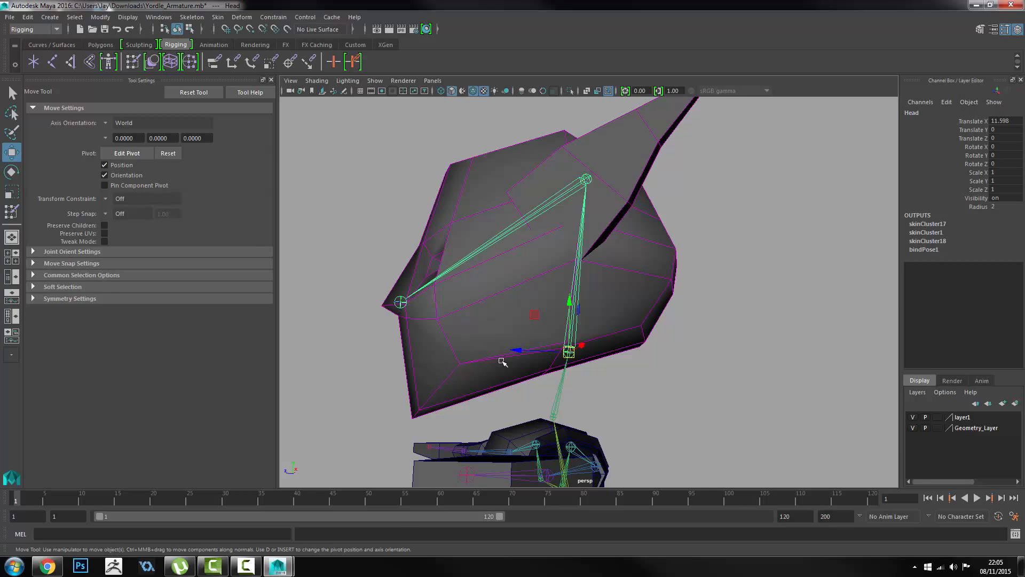
left_click(521, 332)
left_click(11, 212)
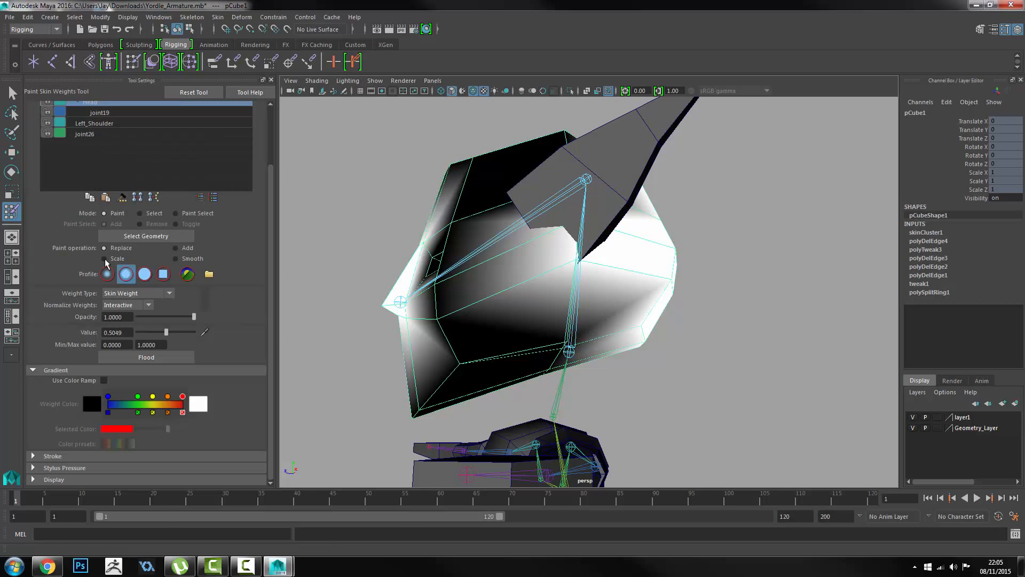
Set the paint value to 1 and flood the whole head mesh with the Head influence.
left_click_drag(165, 333, 231, 337)
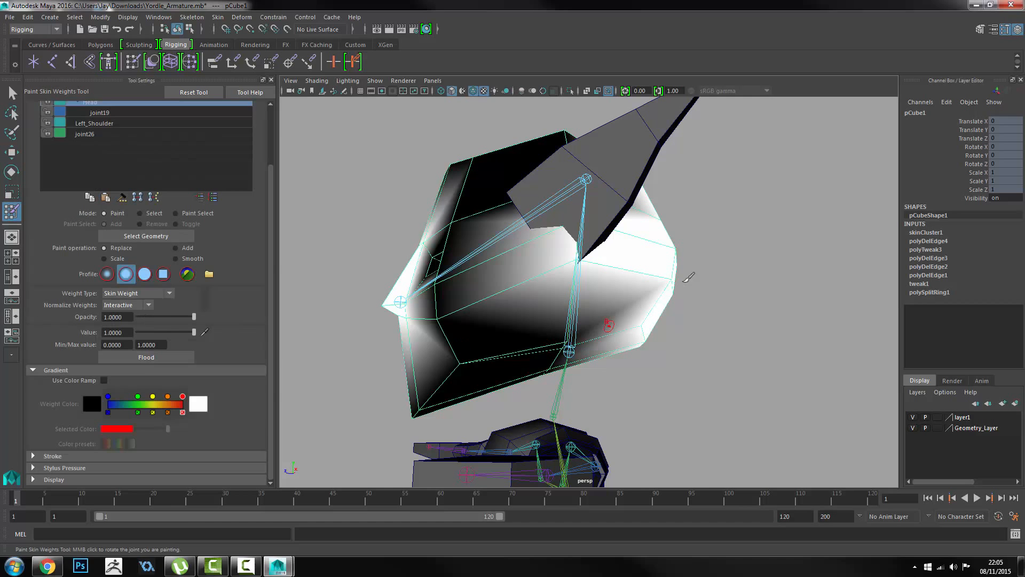
left_click(142, 359)
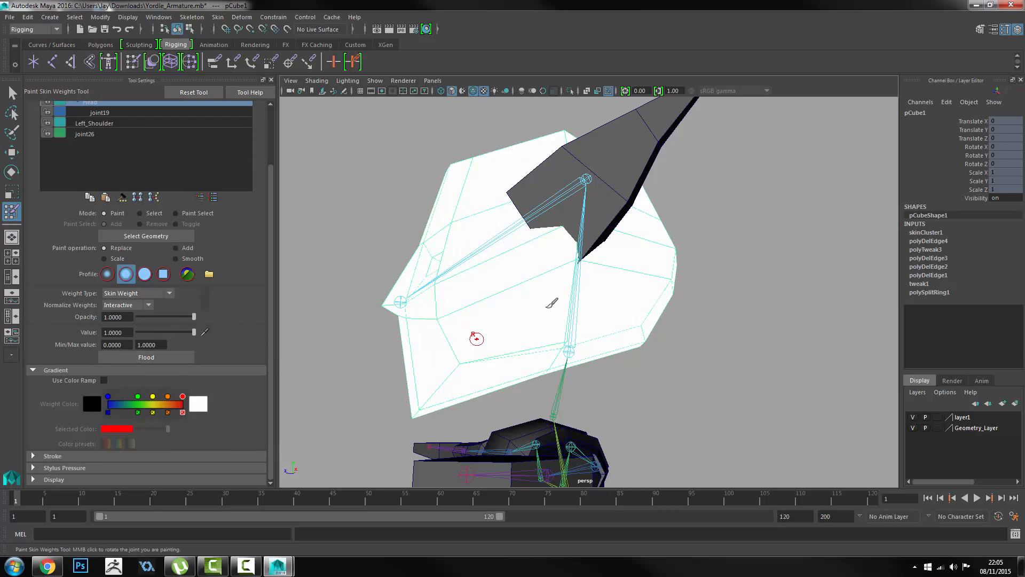
left_click_drag(476, 339, 630, 307, "alt")
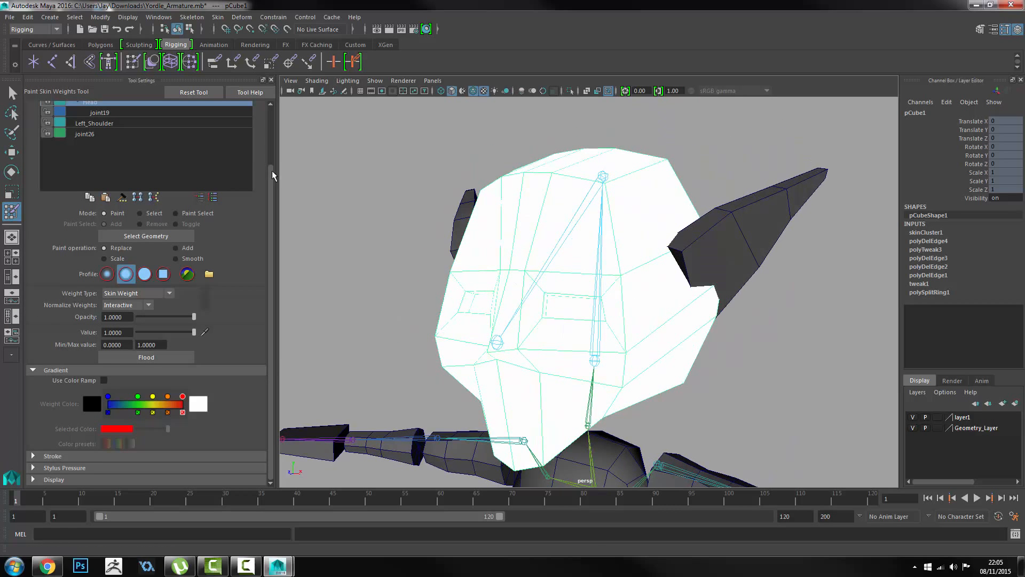
Check the flooded head mesh's weights for each influence: Neck, Head, joint19, Left_Shoulder and joint26.
left_click_drag(271, 172, 274, 116)
left_click(137, 156)
left_click(122, 166)
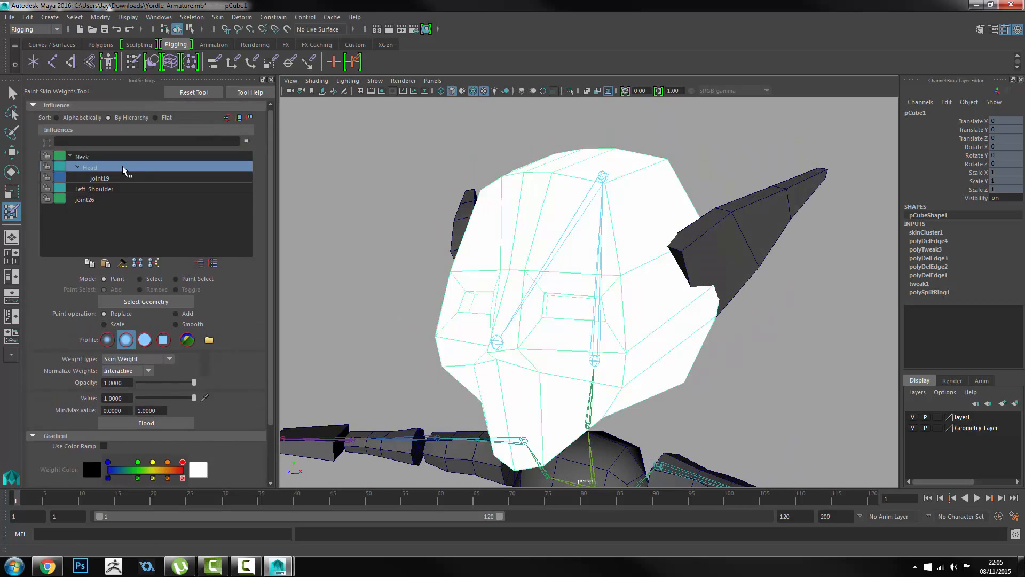
left_click(121, 179)
left_click(116, 189)
left_click(106, 199)
mouse_move(469, 303)
left_mouse_down("alt")
mouse_move(632, 294)
mouse_move(595, 319)
mouse_move(570, 186)
mouse_move(578, 164)
mouse_move(540, 185)
left_mouse_up("alt")
Test the head's binding by rotating joint19 at the crown about 26.3 degrees, and undo the rotation.
key("w")
left_click(594, 320)
left_click(593, 231)
key("e")
key("ctrl+z")
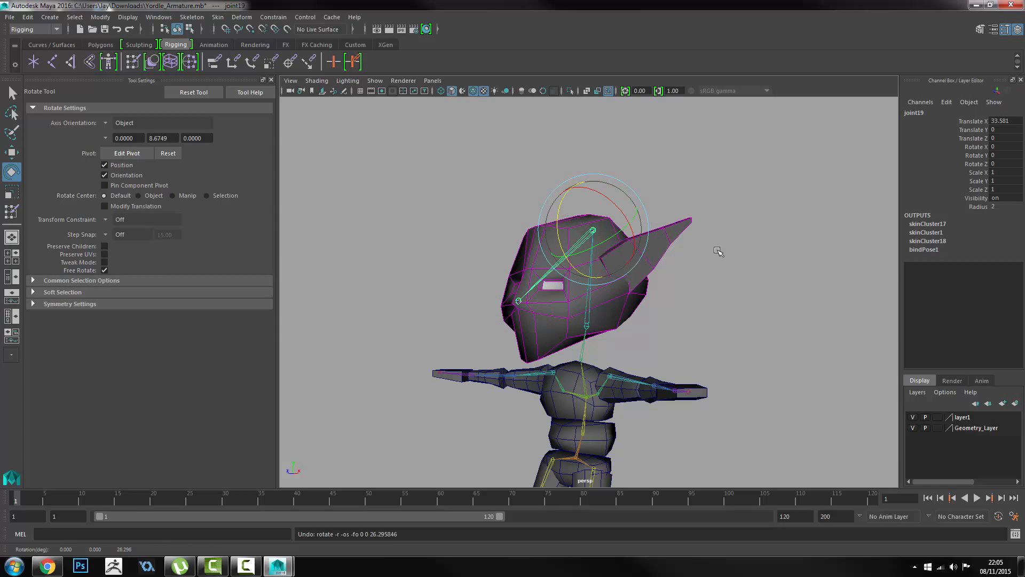
Select the ear mesh on the character's left side, frame it and activate Paint Skin Weights on it.
middle_click_drag(664, 242, 628, 271, "alt")
left_click(633, 261)
key("f")
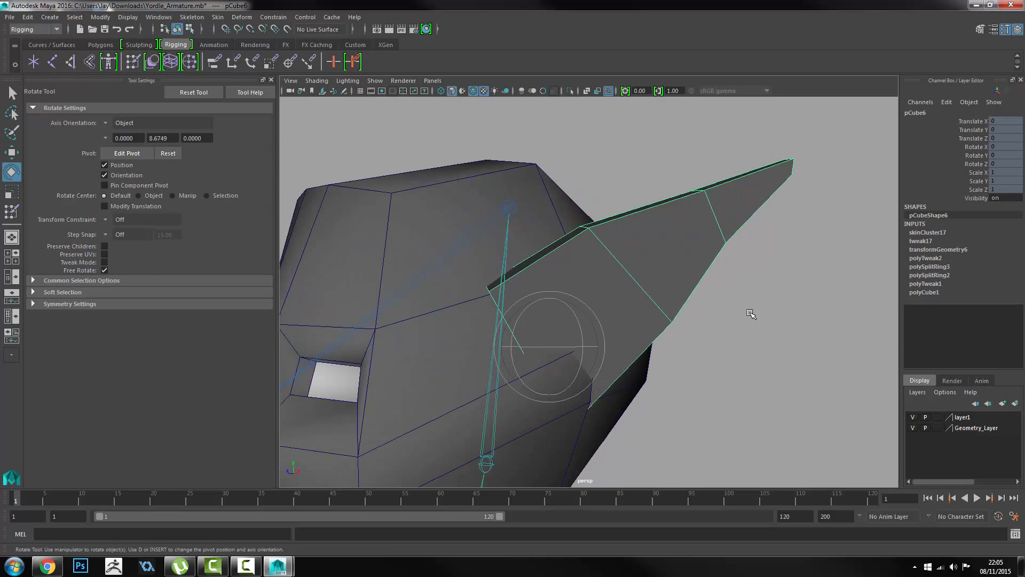
left_click(13, 212)
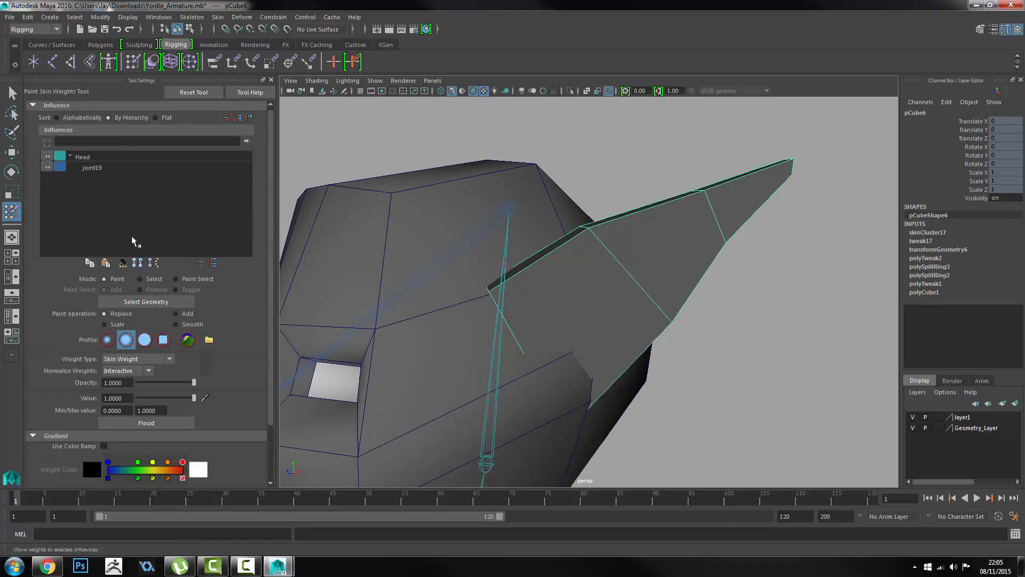
Alternate between the Move tool and the last-used Paint Skin Weights tool on the ear, ending on Paint Skin Weights.
key("w")
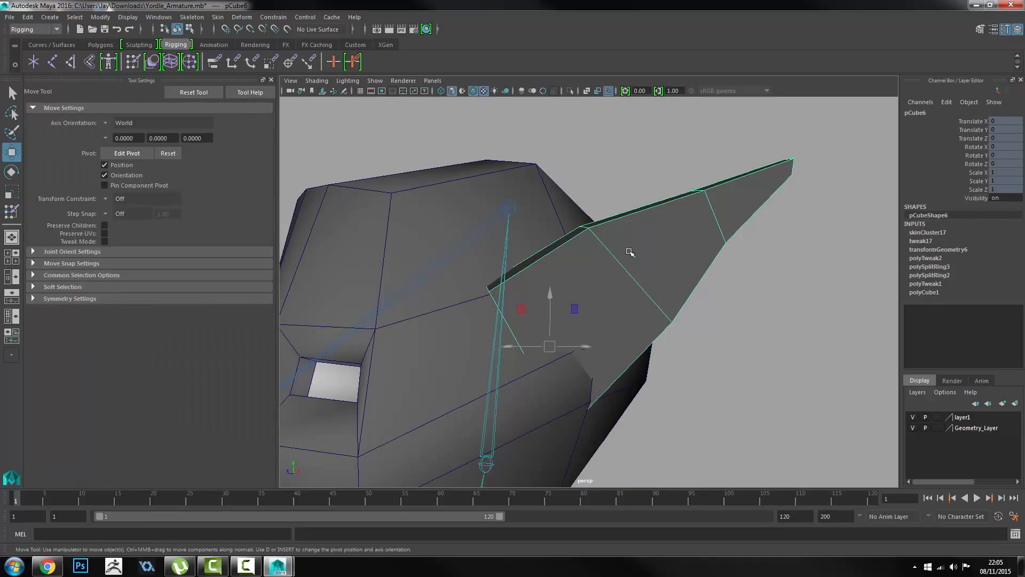
key("y")
key("w")
key("y")
key("w")
key("y")
left_click_drag(588, 270, 643, 275, "alt")
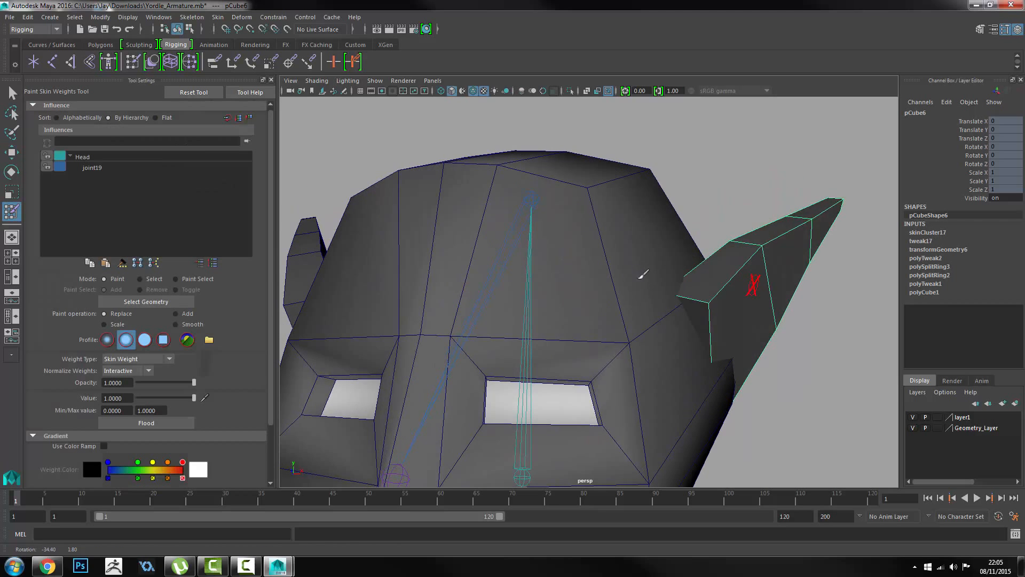
Compare the Head and joint19 influences' weights across the selected ear mesh.
right_click_drag(643, 274, 145, 154, "alt")
left_click(143, 156)
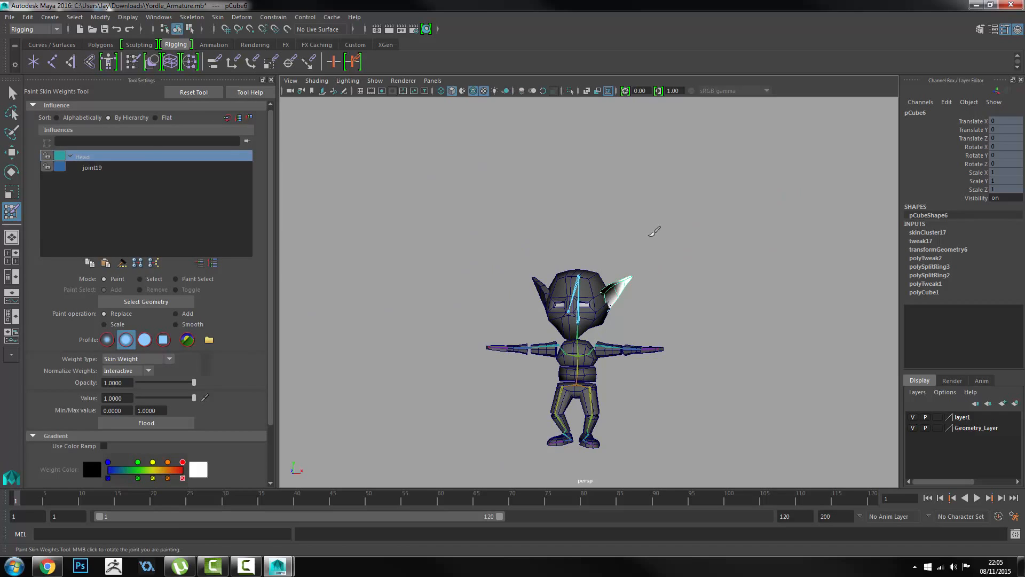
right_click_drag(650, 235, 697, 320, "alt")
left_click_drag(697, 320, 636, 332, "alt")
right_click_drag(636, 332, 722, 341, "alt")
right_click_drag(598, 289, 681, 330, "alt")
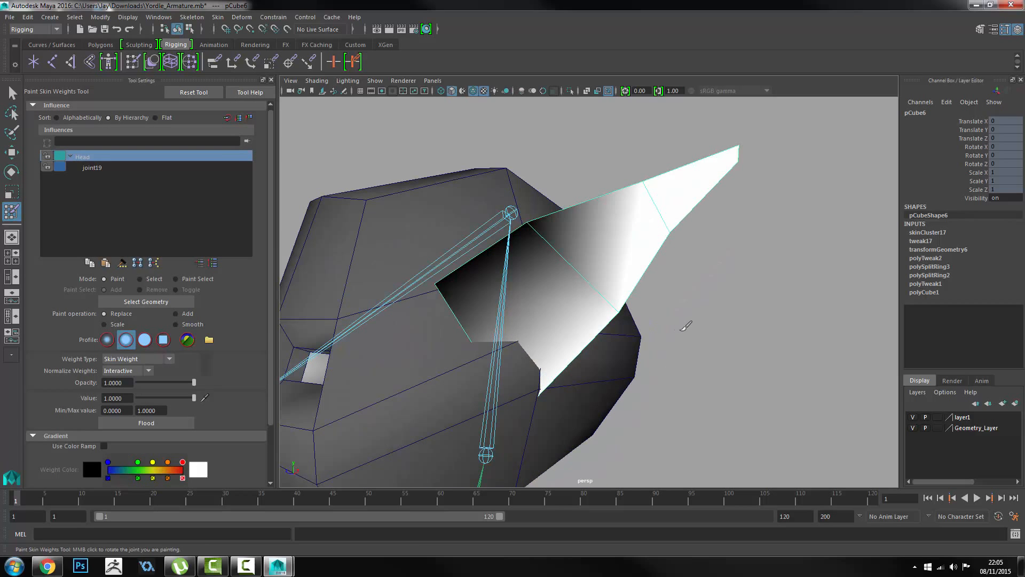
left_click(96, 167)
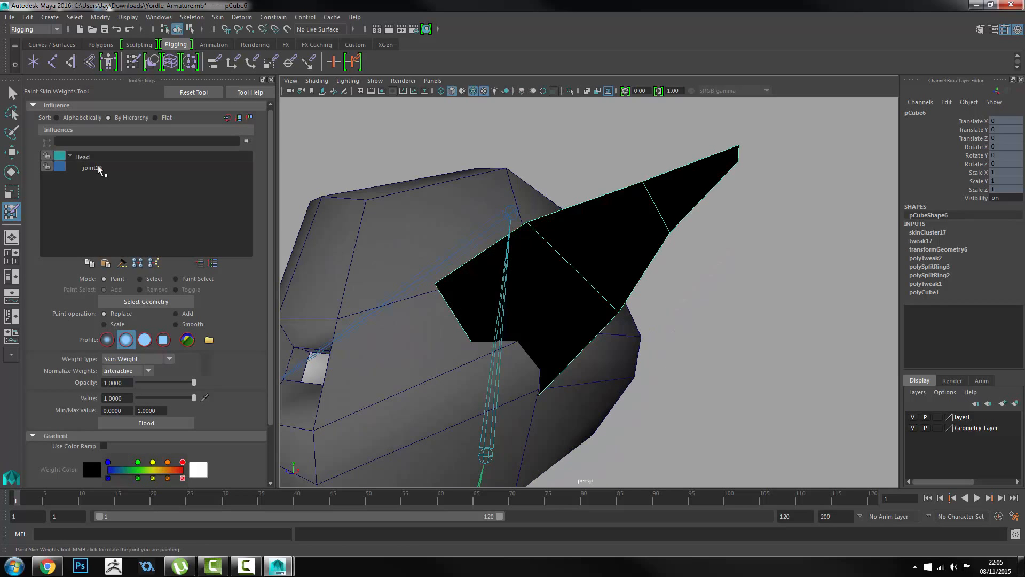
left_click(93, 156)
left_click(97, 174)
left_click(94, 168)
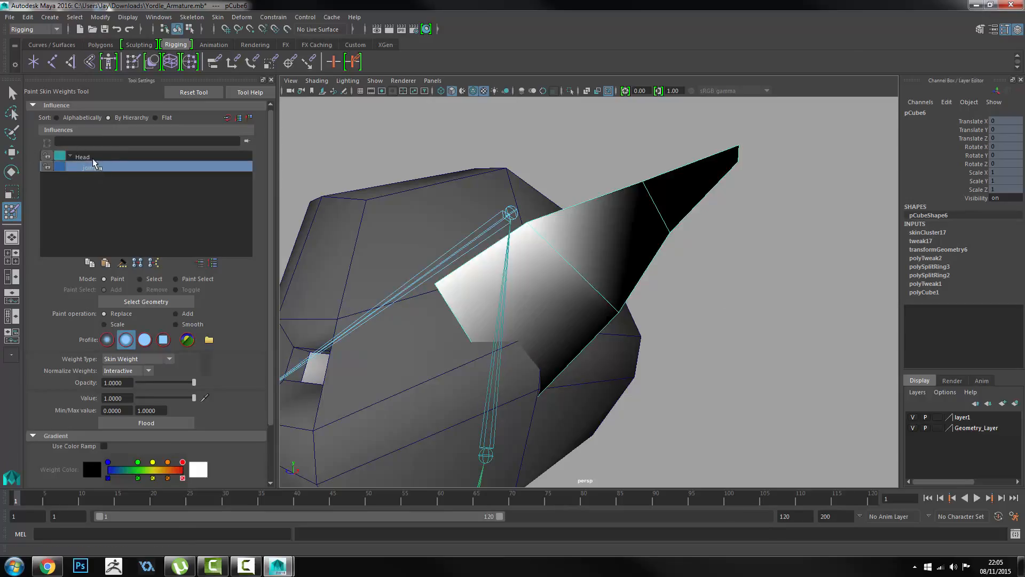
Test the ear's binding by rotating joint19 at the crown about 13.7 degrees around Z, and undo the rotation.
left_click(93, 157)
right_click_drag(526, 316, 159, 216, "alt")
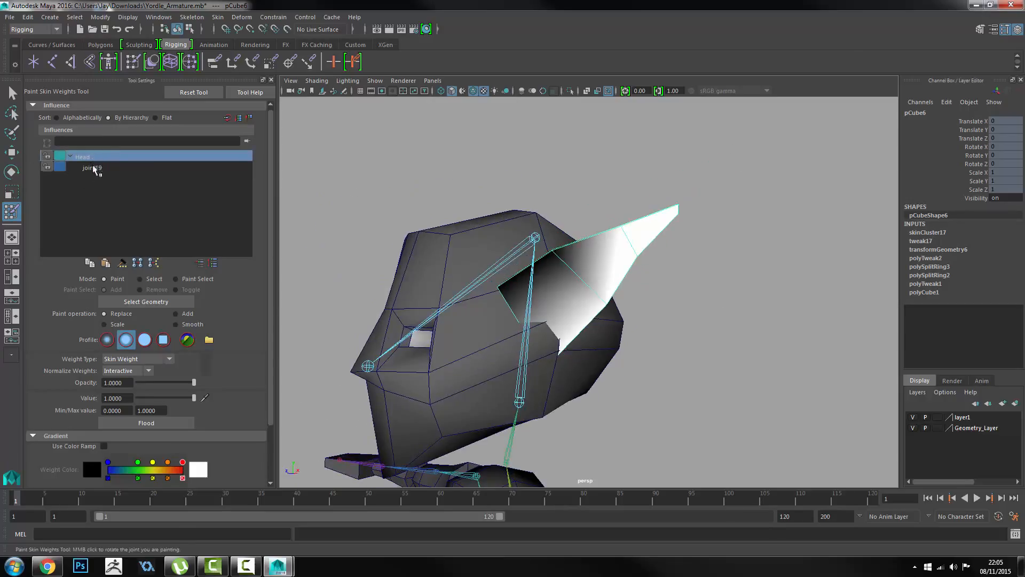
left_click_drag(566, 293, 599, 304, "alt")
key("w")
left_click(536, 241)
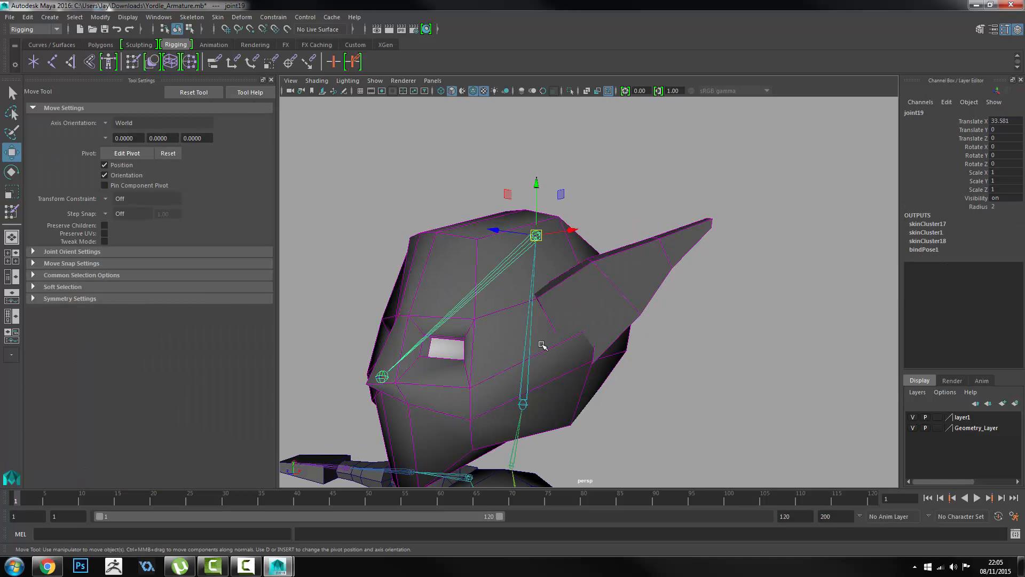
key("e")
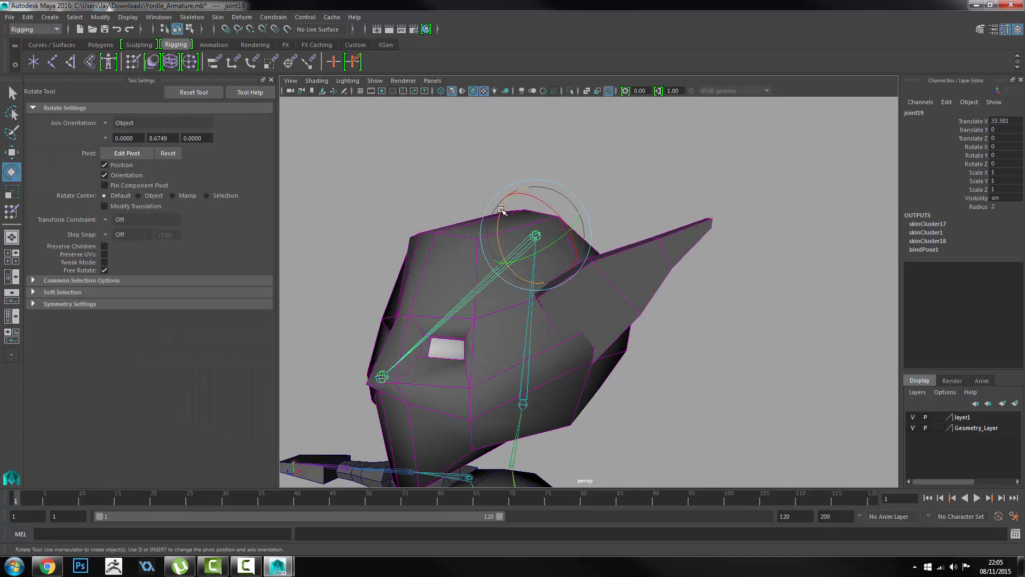
left_click_drag(503, 213, 572, 281)
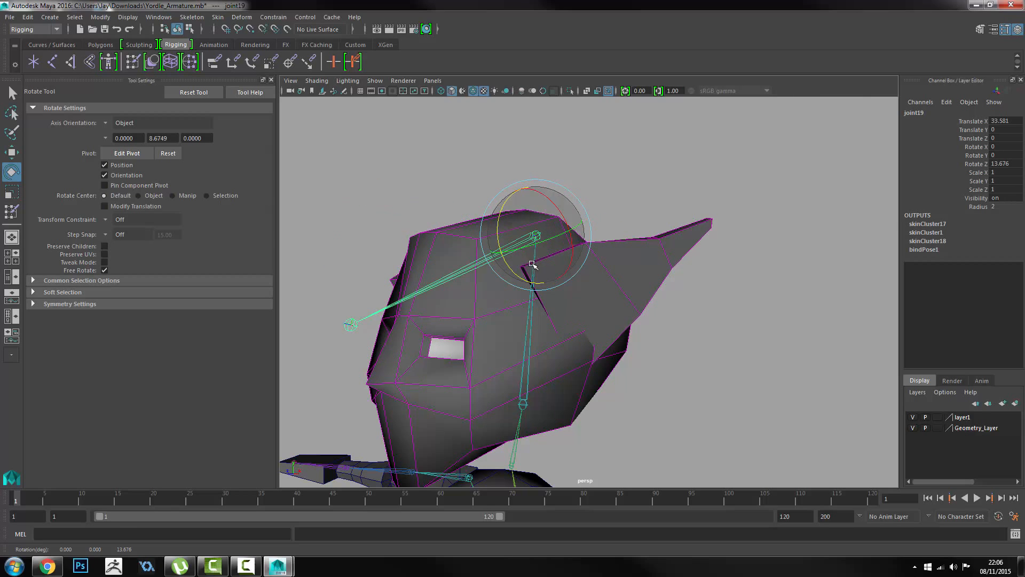
key("ctrl+z")
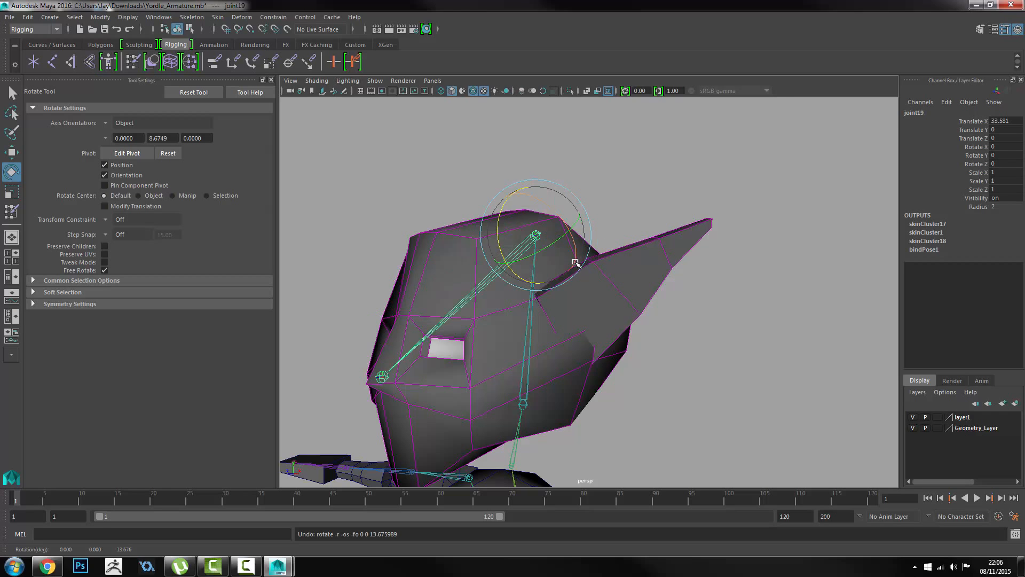
Flood the ear mesh on the character's left side with a skin weight value of 0 for the joint19 influence.
left_click(636, 283)
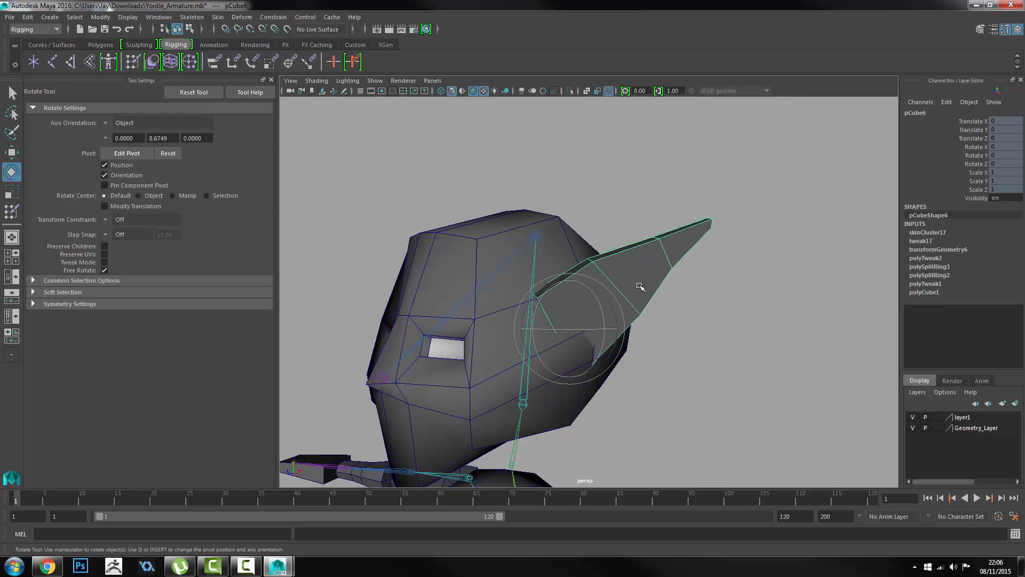
left_click(11, 211)
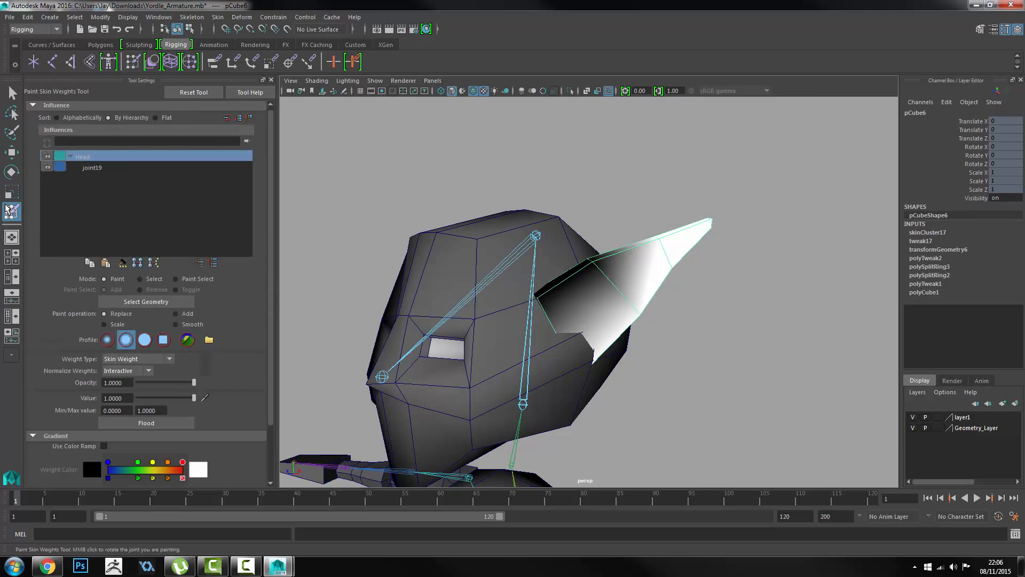
left_click(107, 168)
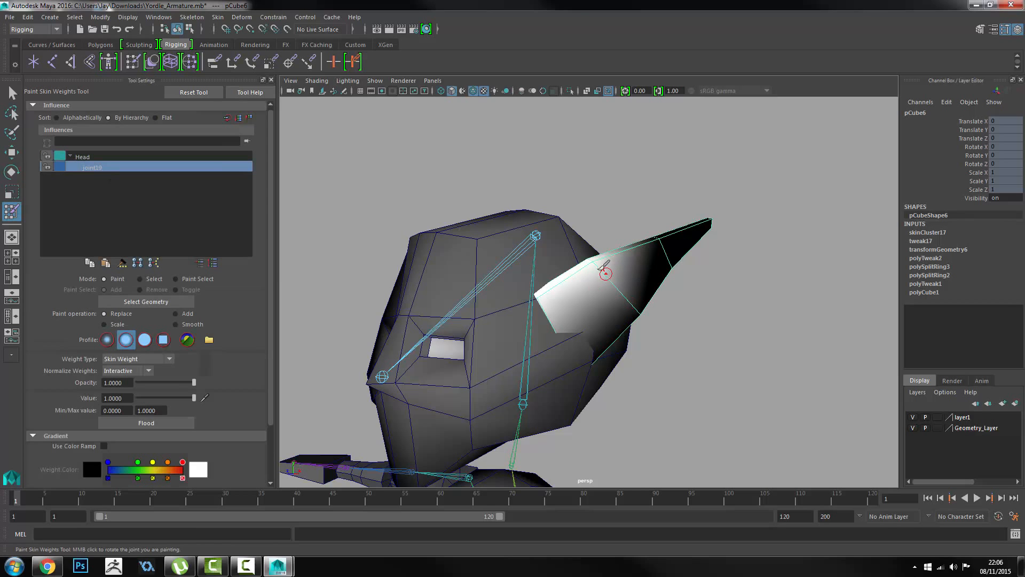
left_click_drag(606, 268, 515, 237, "alt")
scroll(515, 238, "up", 5)
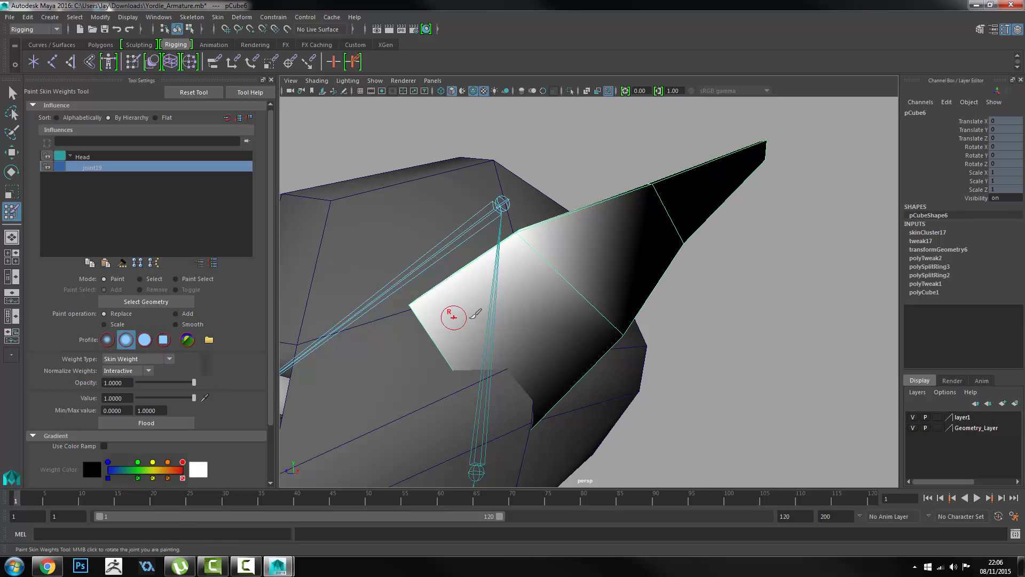
left_click_drag(454, 317, 478, 322, "alt")
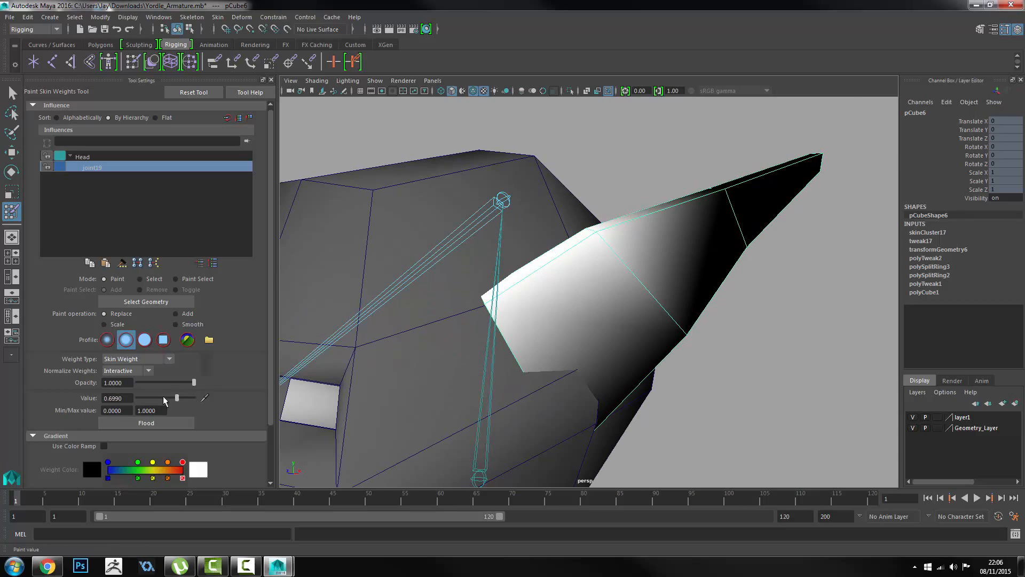
left_click_drag(164, 401, 137, 399)
left_click(146, 423)
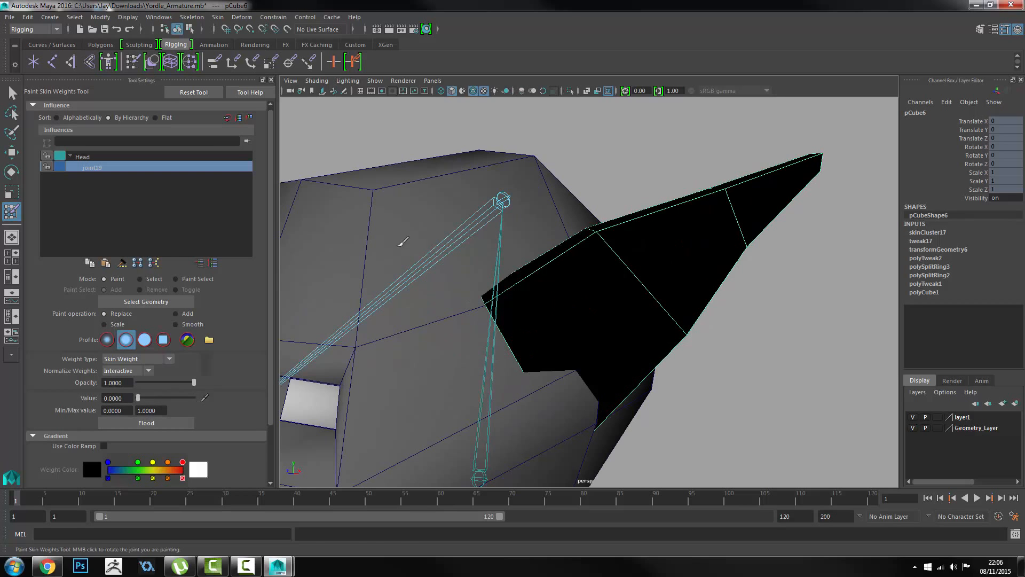
Test the reweighted ear by rotating joint19 at the crown, and undo the rotation.
key("w")
left_click(502, 201)
key("e")
scroll(502, 227, "down", 3)
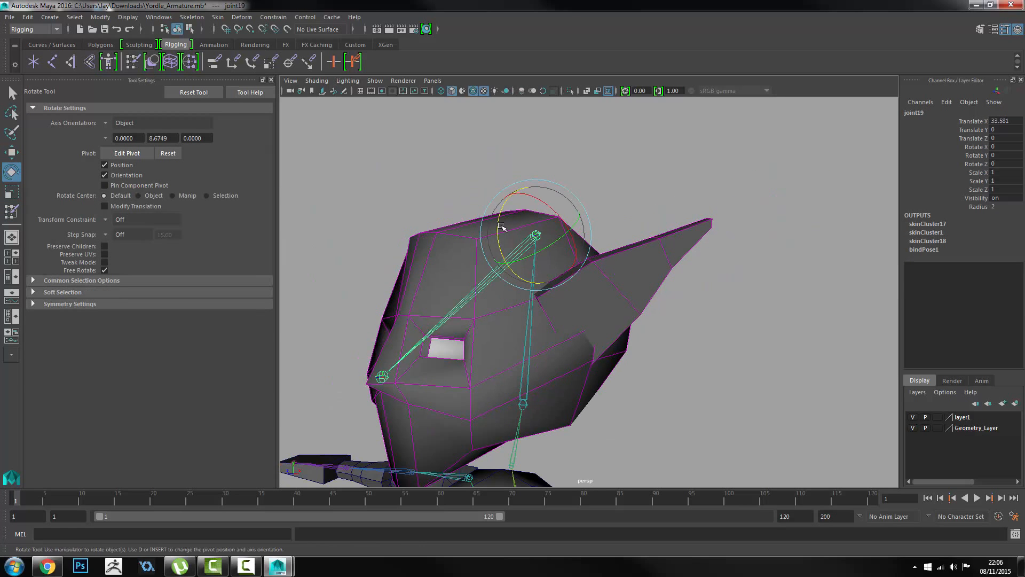
left_click_drag(502, 226, 479, 215)
key("ctrl+z")
Reselect the ear on the character's left side for weight painting, choosing the Head influence and a paint value of 1.
left_click_drag(562, 240, 603, 274, "alt")
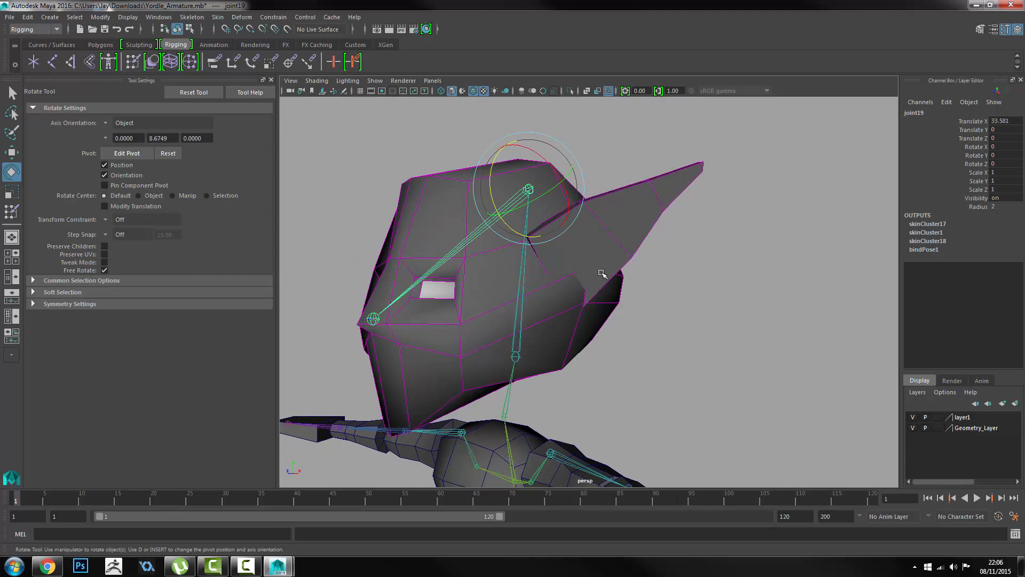
left_click_drag(573, 337, 648, 252, "alt")
left_click(636, 257)
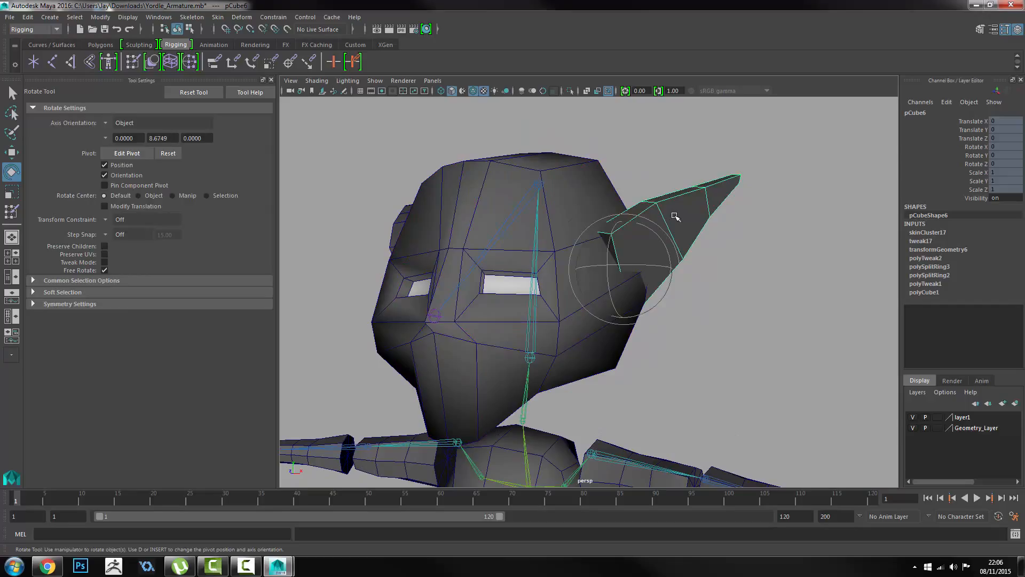
key("y")
left_click(140, 157)
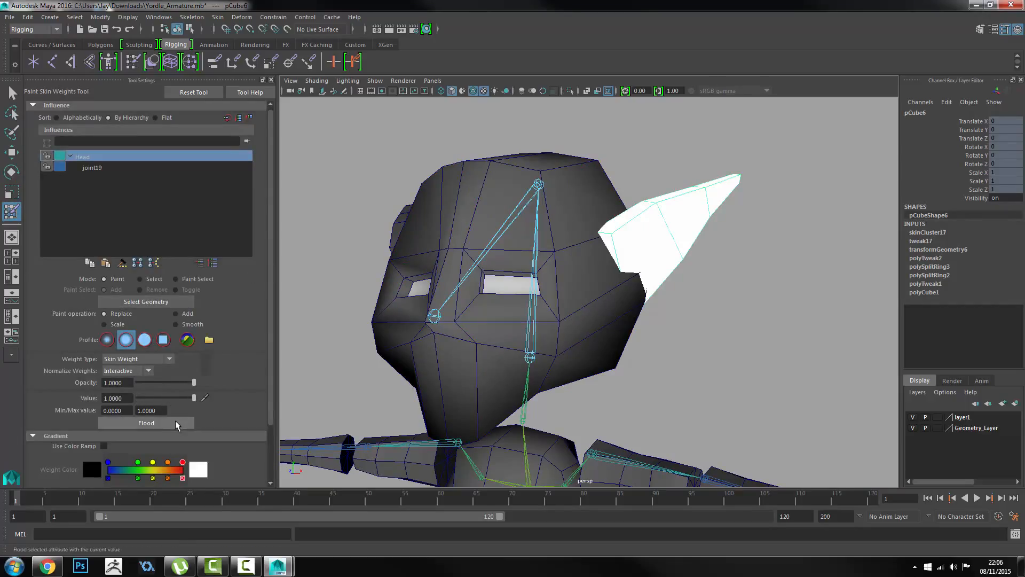
key("w")
Select the ear mesh on the character's right side for Paint Skin Weights and display its joint19 influence.
left_click_drag(670, 229, 735, 235, "alt")
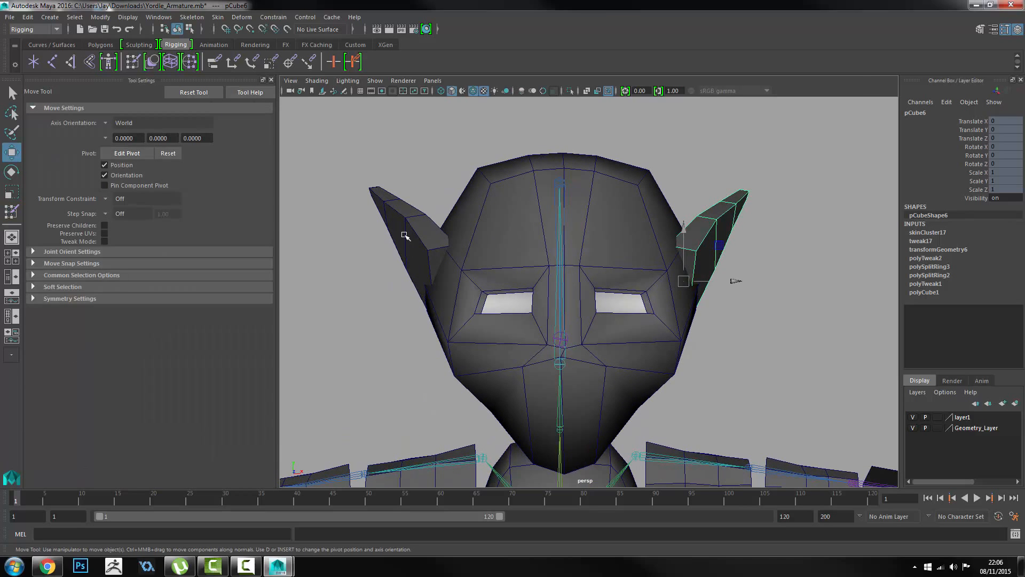
left_click(404, 234)
key("y")
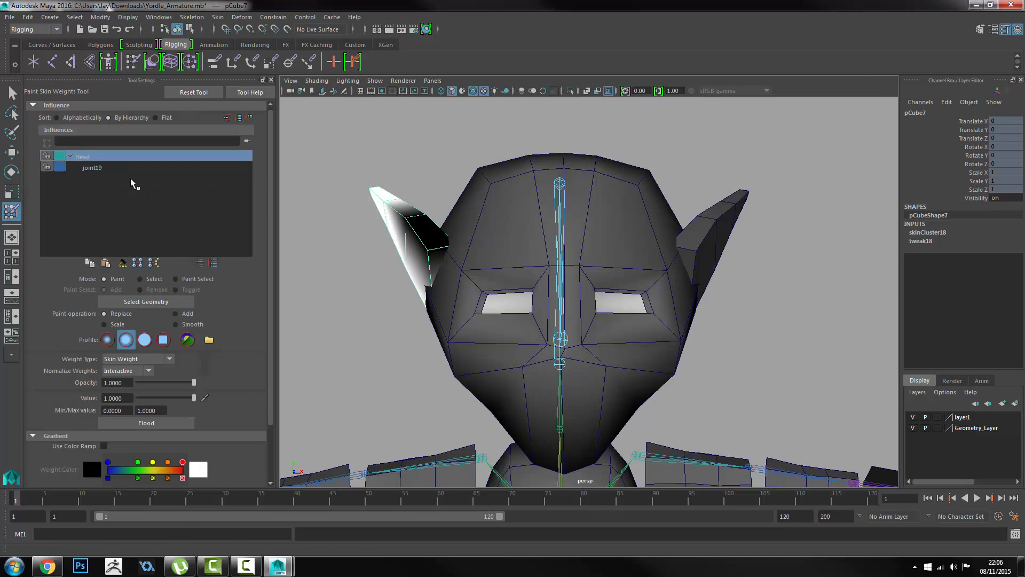
left_click(110, 168)
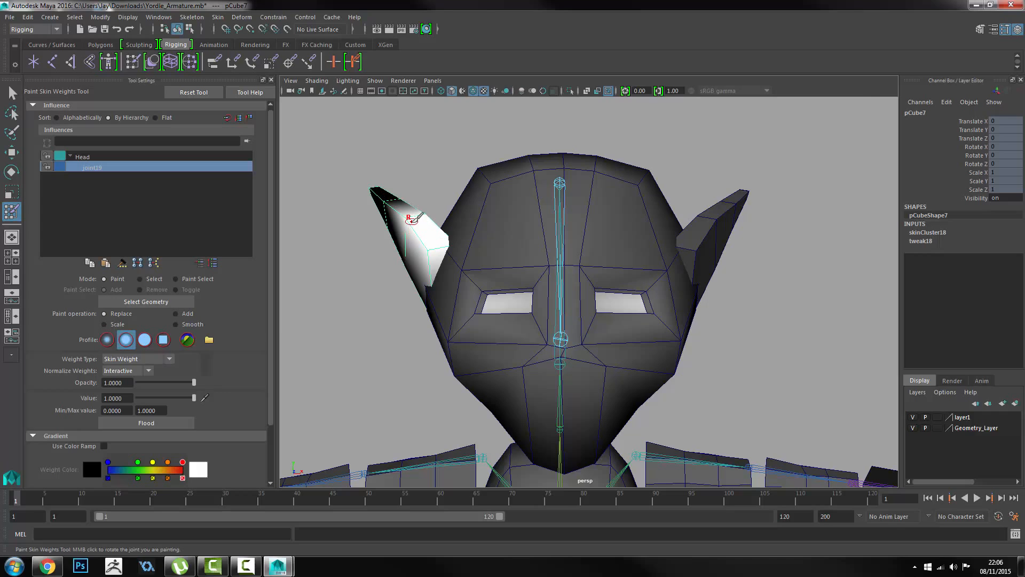
Review the Bind Skin options, including the max influences setting, and close them without binding.
left_click(218, 17)
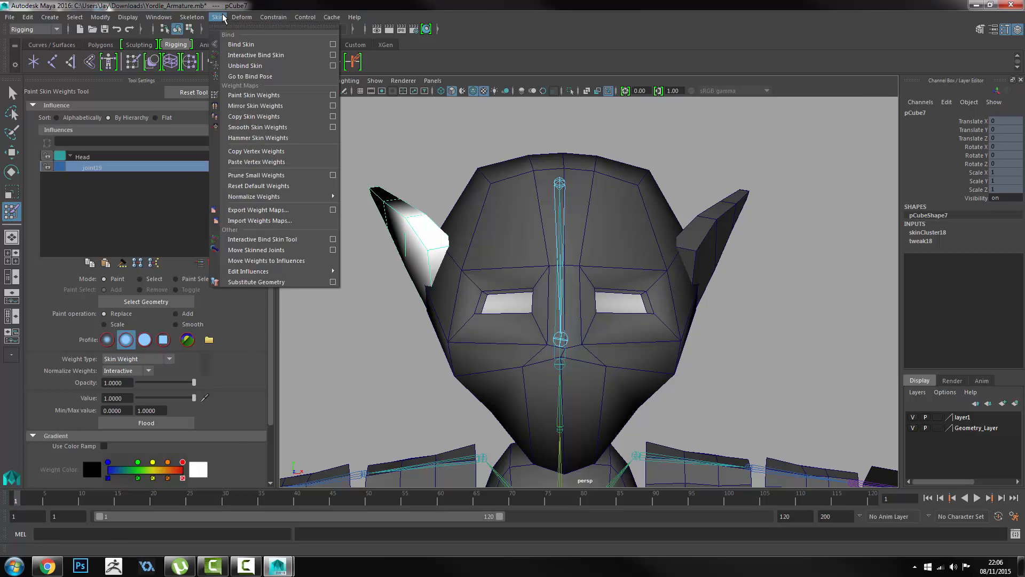
mouse_move(242, 16)
left_click(332, 45)
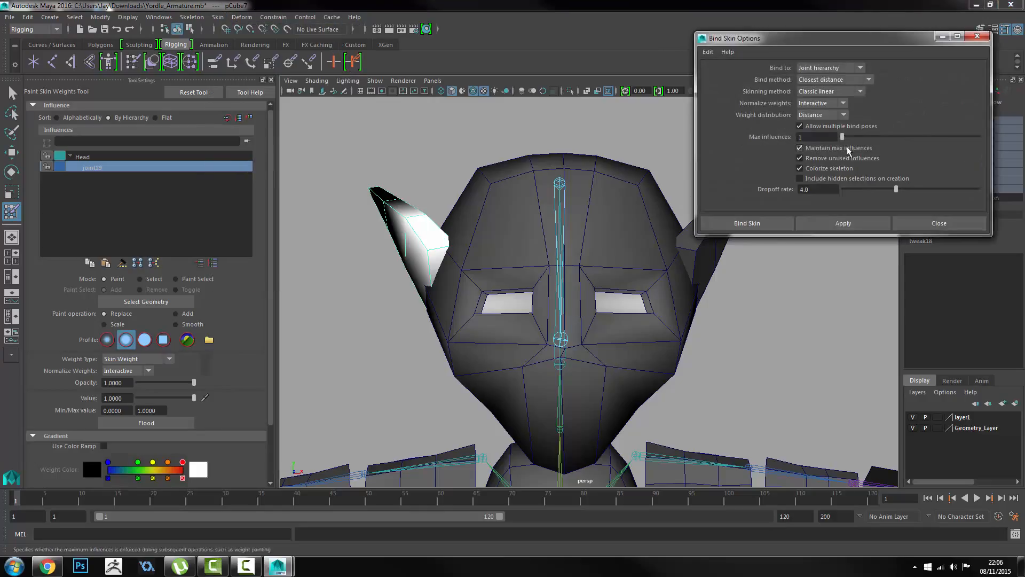
left_click(938, 223)
Flood the ear on the character's right side with a value of 1 for the Head influence, and check joint19's weights.
left_click(114, 155)
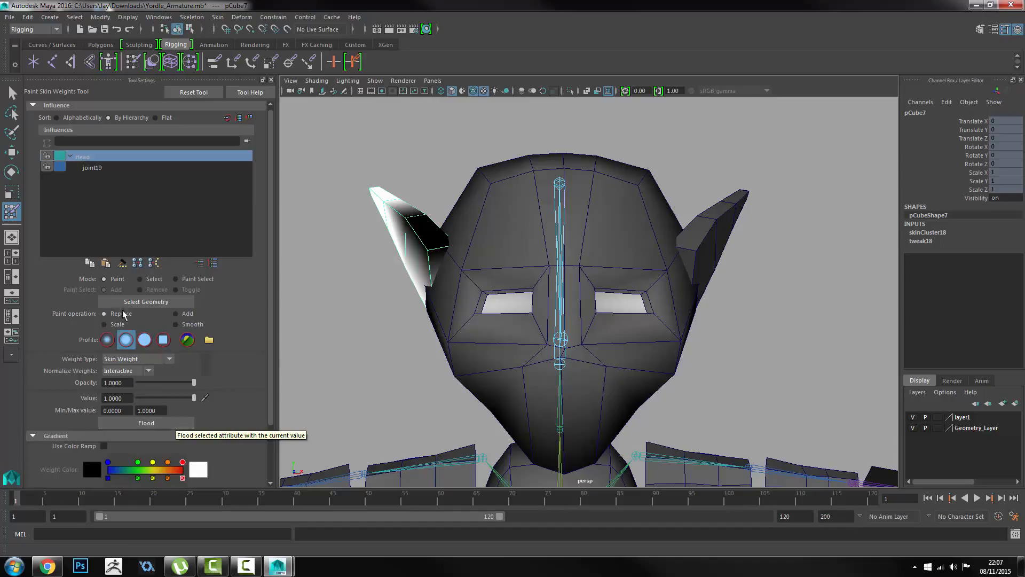
left_click(118, 169)
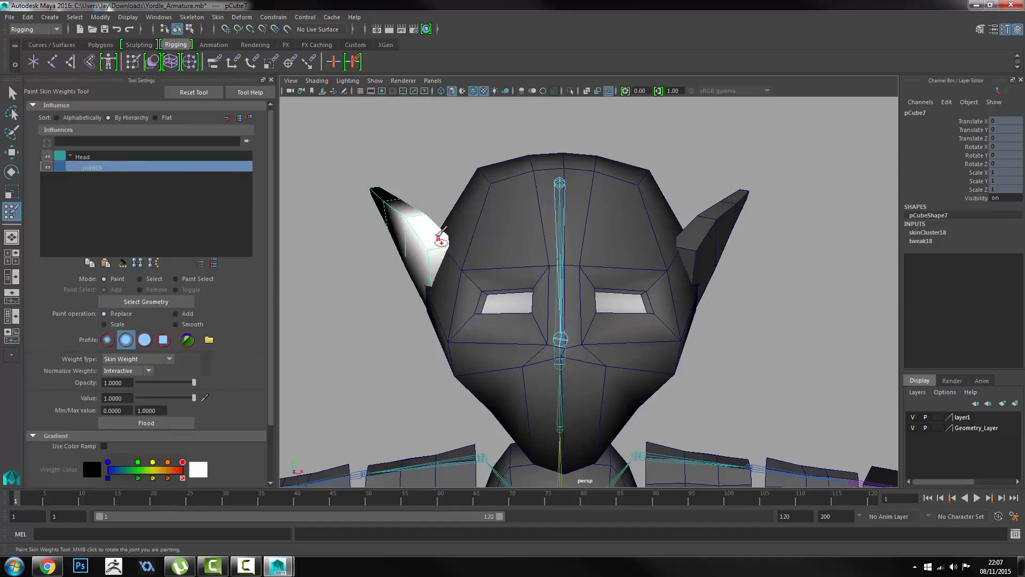
left_click(129, 155)
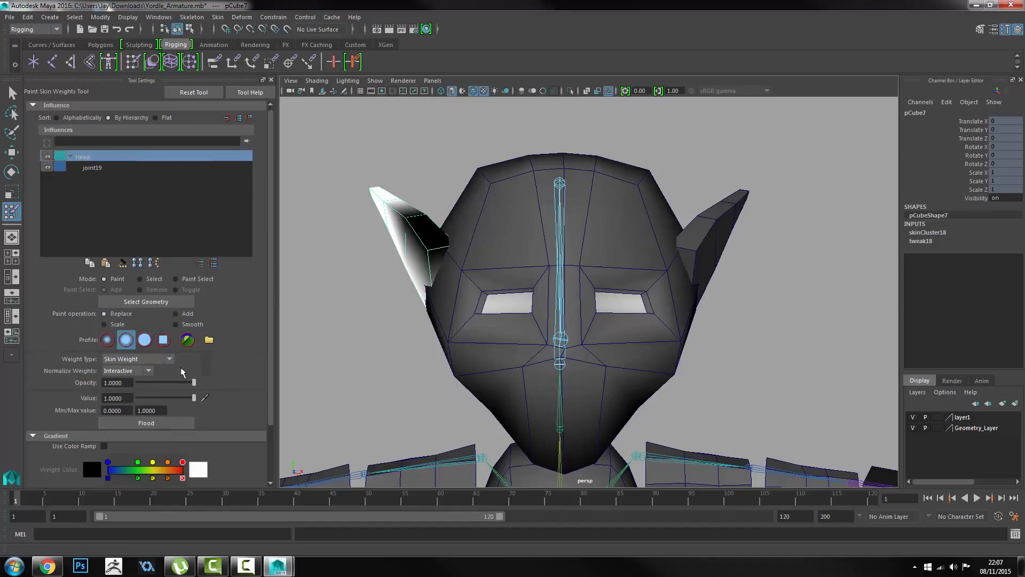
left_click(156, 421)
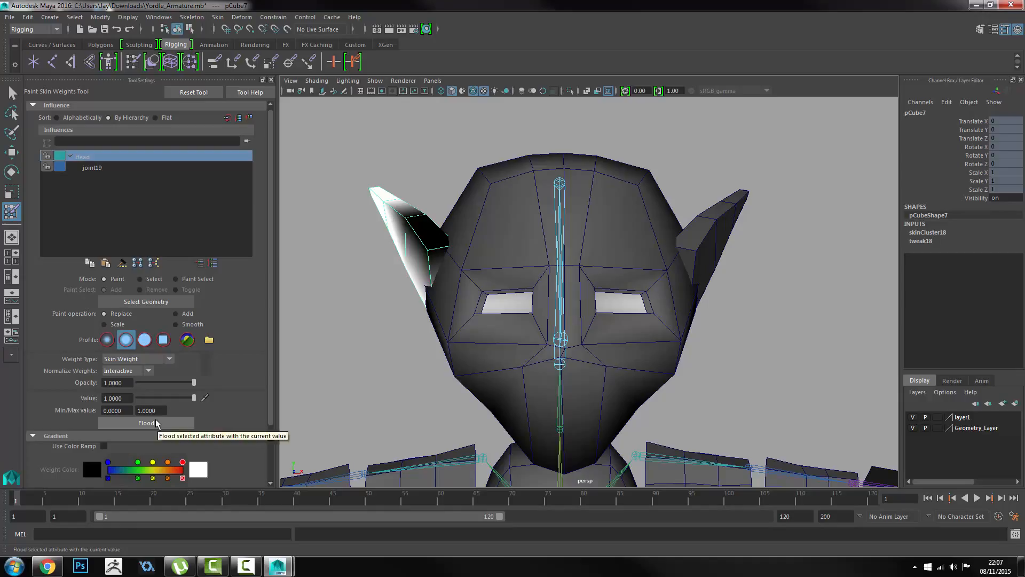
left_click(100, 168)
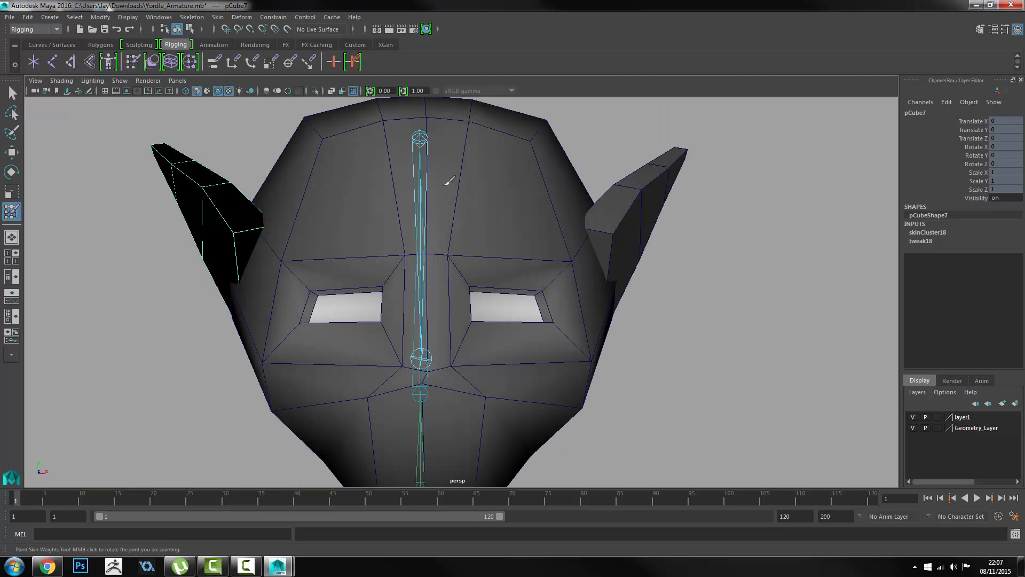
Select the upper arm mesh on the character's left side and activate Paint Skin Weights with its tool settings open.
key("w")
scroll(661, 254, "down", 5)
left_click_drag(683, 291, 454, 316, "alt")
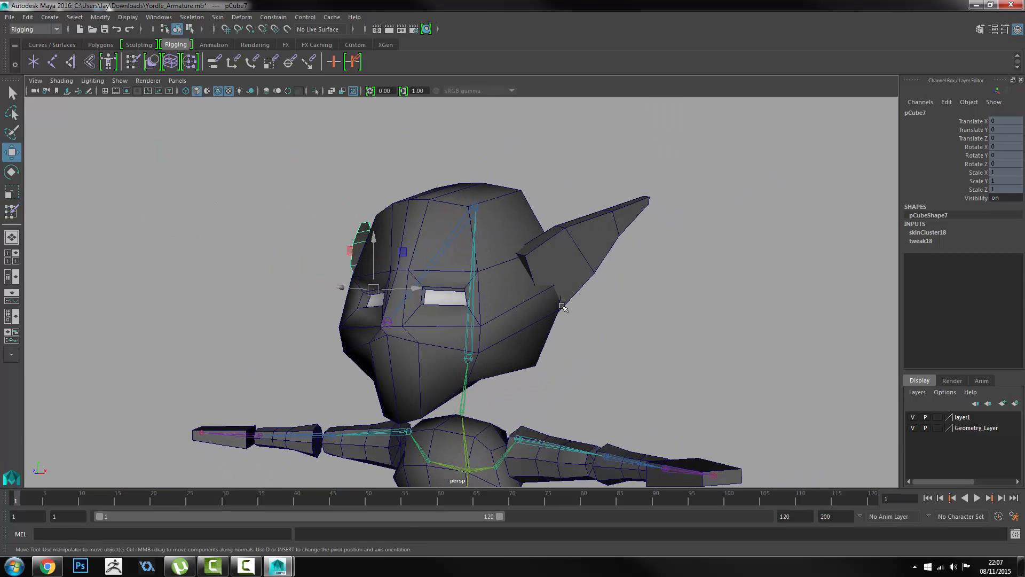
middle_click_drag(446, 318, 499, 282, "alt")
left_click_drag(634, 369, 498, 245, "alt")
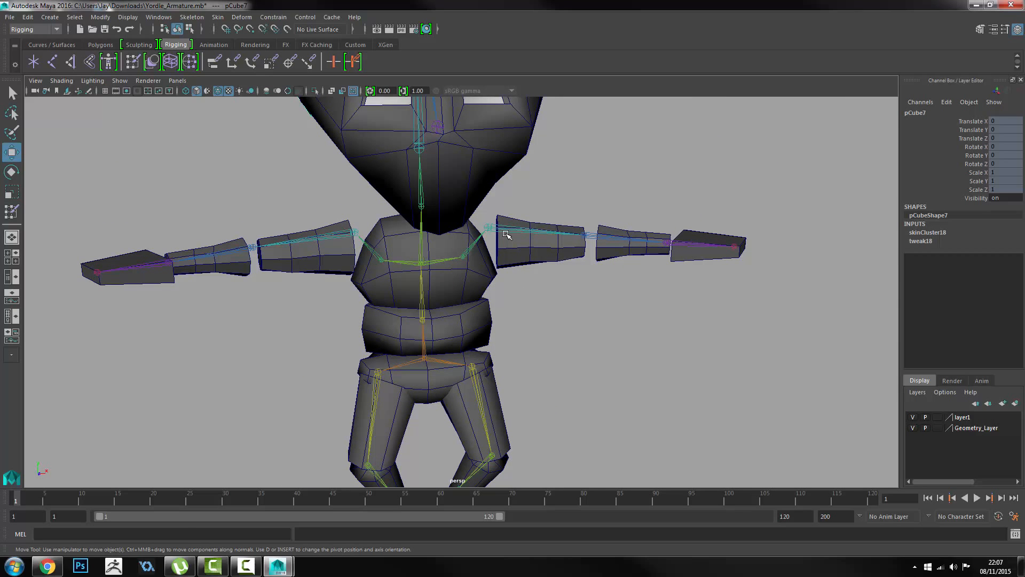
left_click_drag(506, 235, 467, 229, "alt")
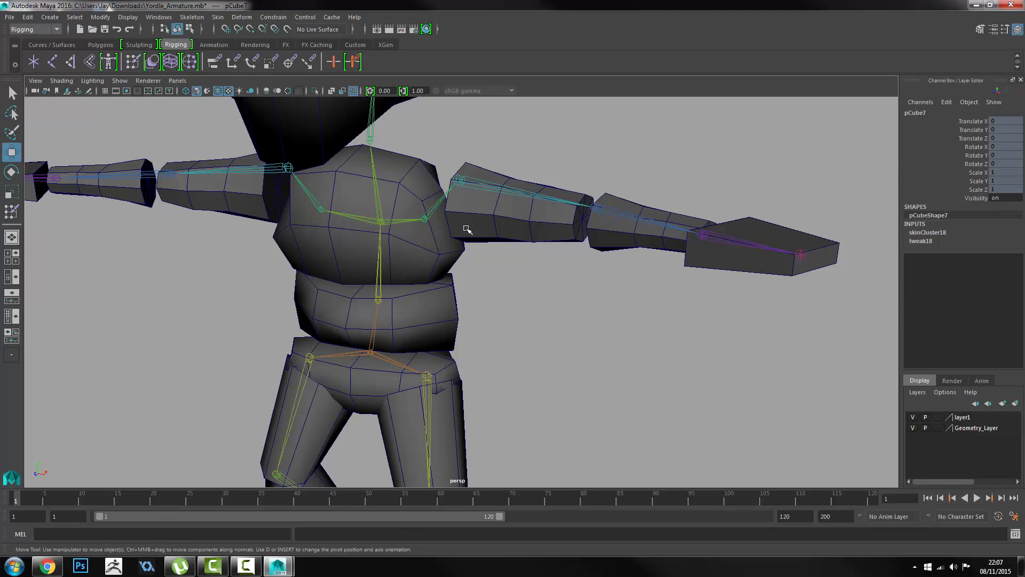
left_click(476, 181)
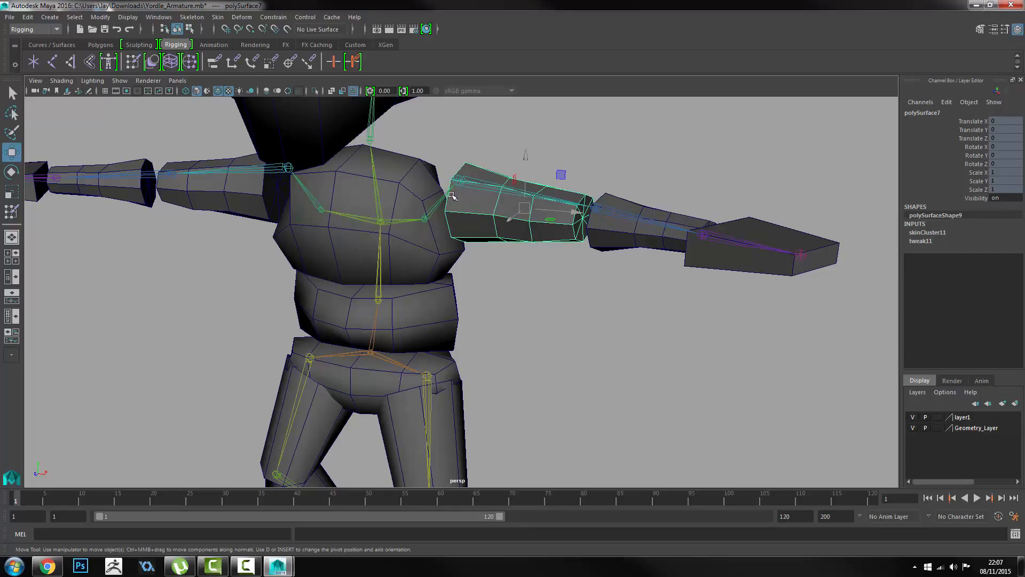
left_click(11, 212)
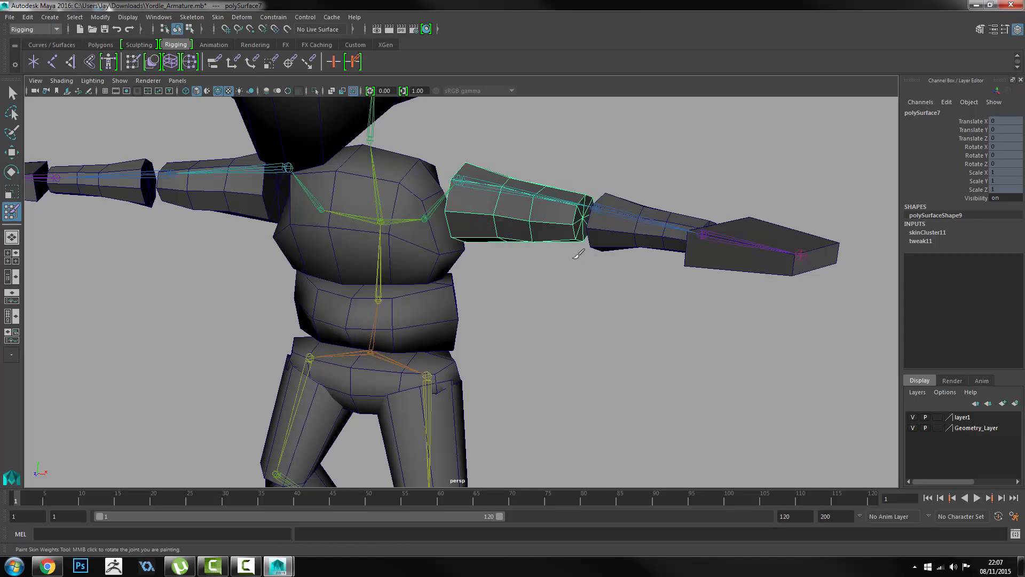
double_click(11, 211)
Compare the joint21 and Left_Shoulder influences' weights across the selected upper arm mesh.
left_click(146, 156)
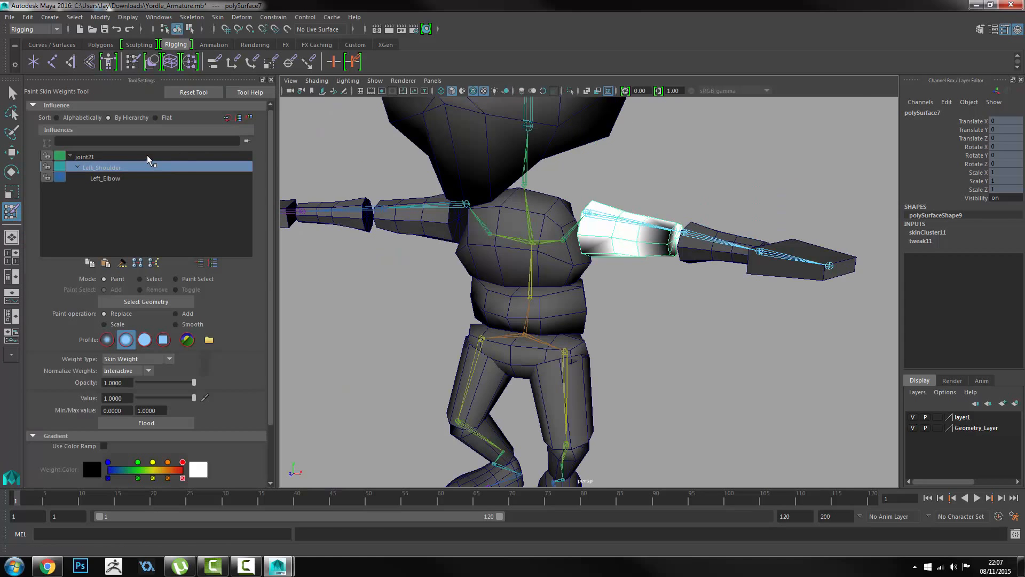
scroll(594, 320, "up", 5)
scroll(594, 321, "down", 5)
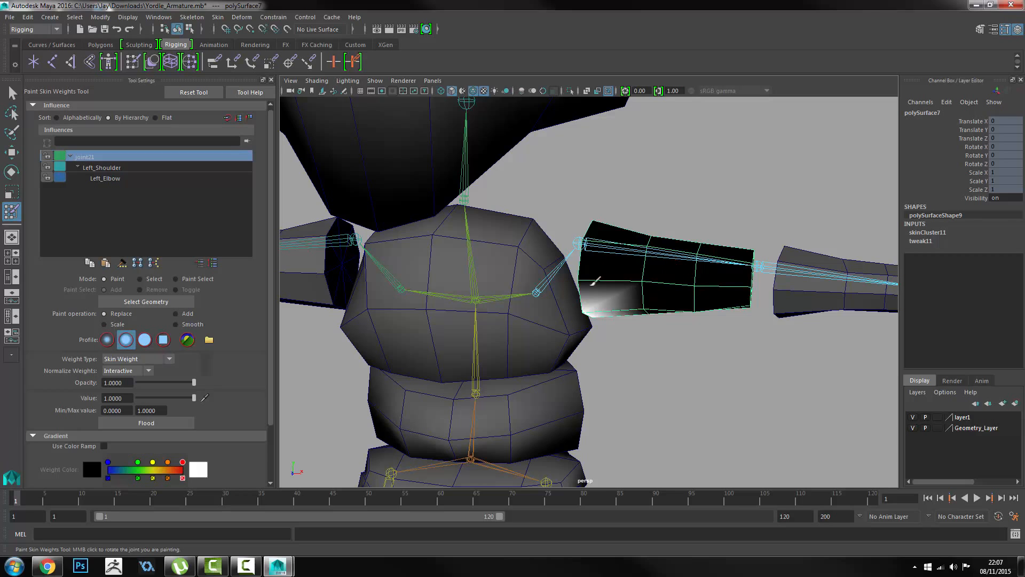
mouse_move(550, 301)
middle_mouse_down("alt")
mouse_move(577, 282)
mouse_move(539, 290)
middle_mouse_up("alt")
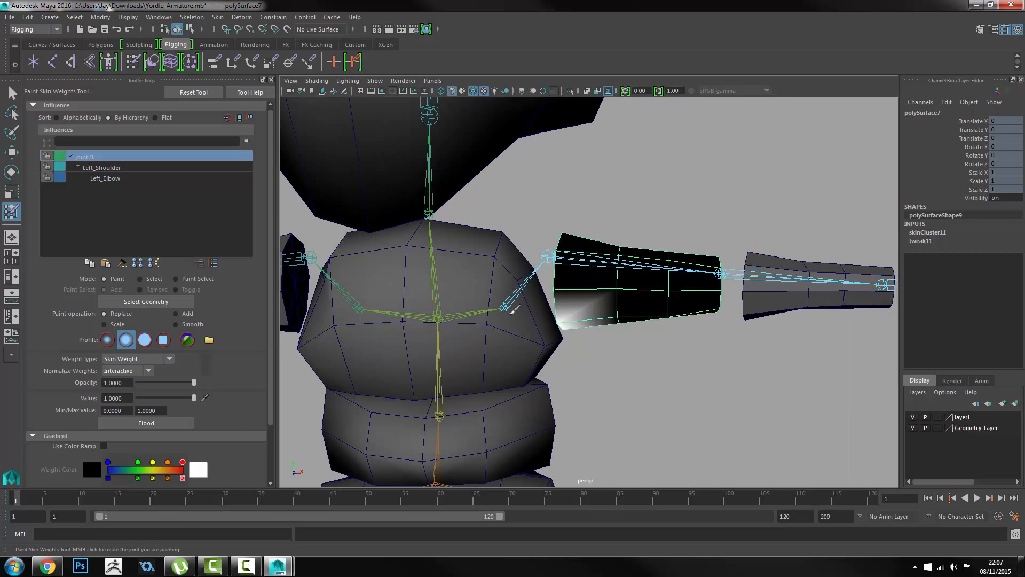
left_click(100, 169)
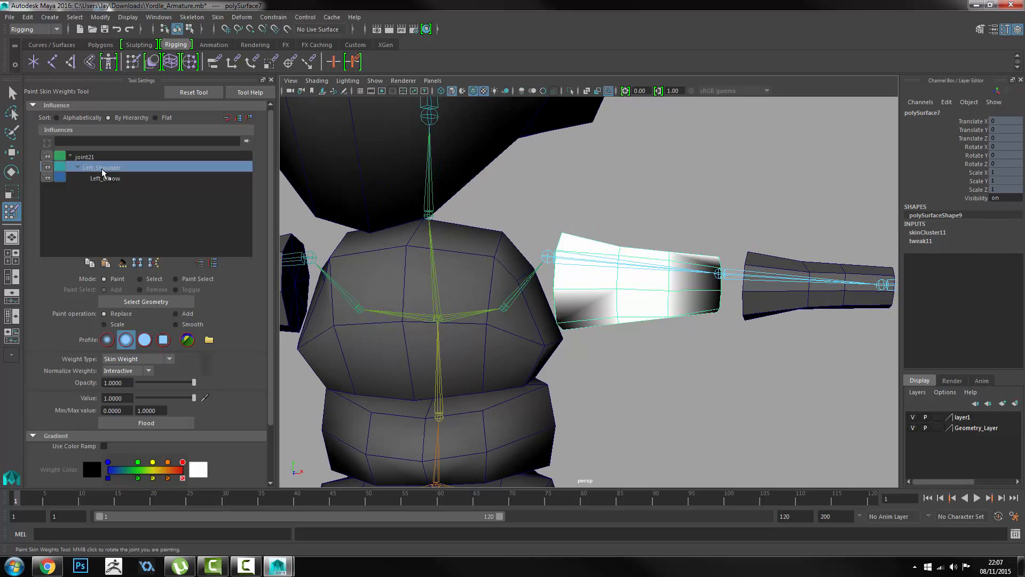
mouse_move(712, 299)
left_mouse_down("alt")
mouse_move(648, 314)
mouse_move(632, 310)
mouse_move(677, 293)
mouse_move(622, 302)
left_mouse_up("alt")
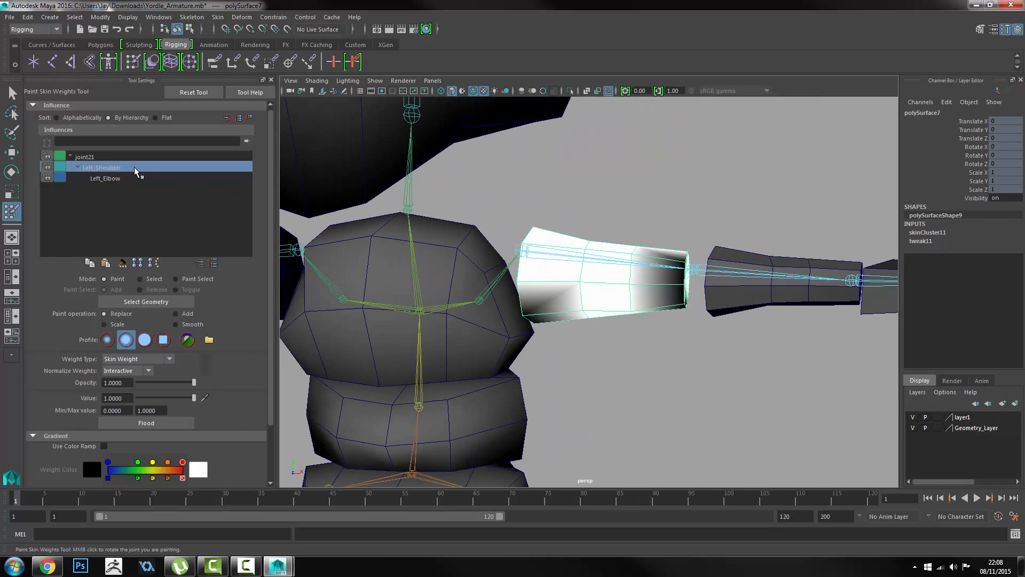
Flood the upper arm mesh with a value of 1 for the Left_Shoulder influence, and check the joint21 and Left_Elbow weights.
left_click(165, 422)
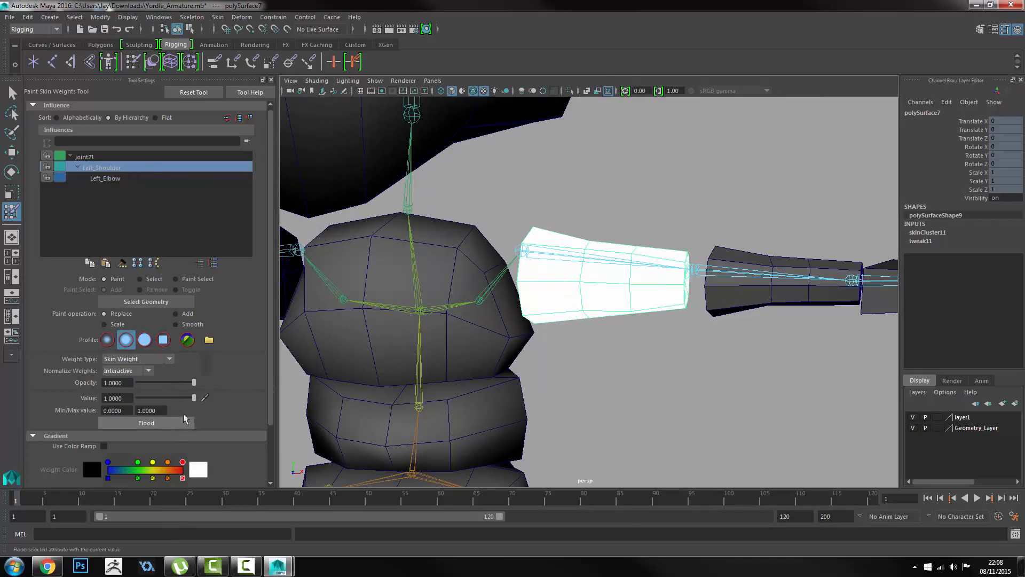
left_click(126, 155)
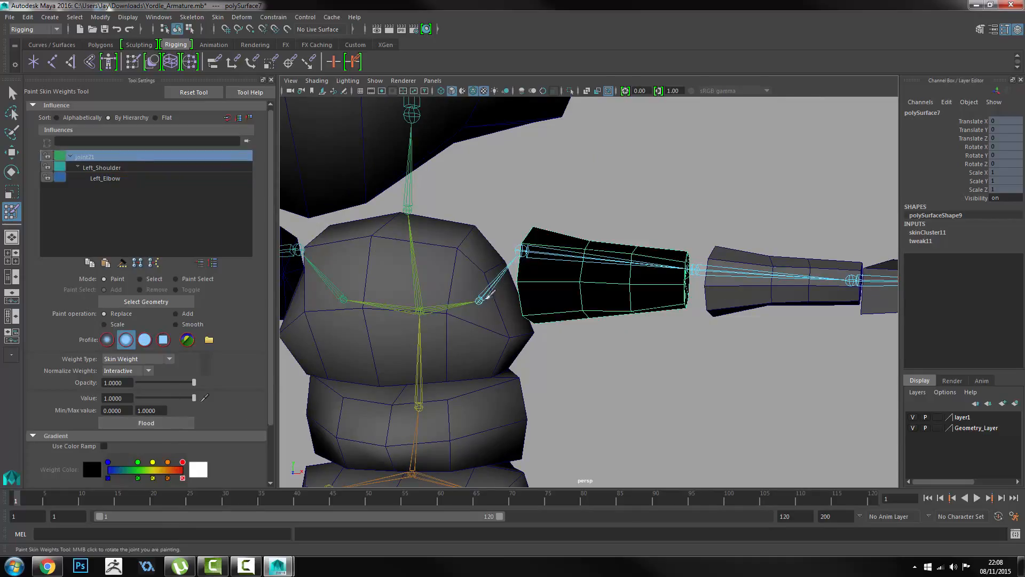
left_click(127, 182)
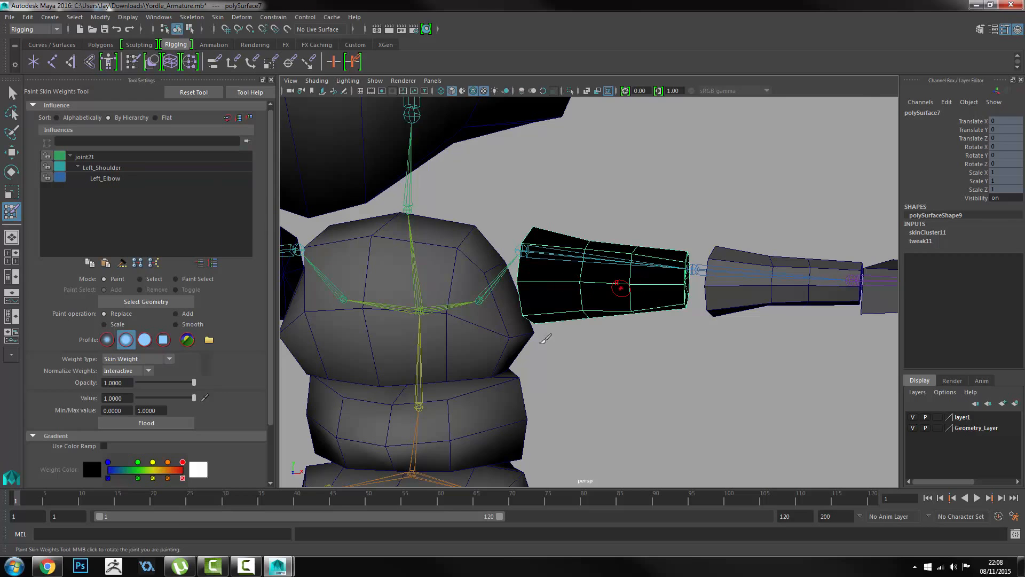
Select the forearm mesh on the character's left side, flood it with 1 for the Left_Elbow influence, and check the Left_Wrist weights.
left_click_drag(590, 332, 389, 276, "alt")
key("w")
left_click(593, 266)
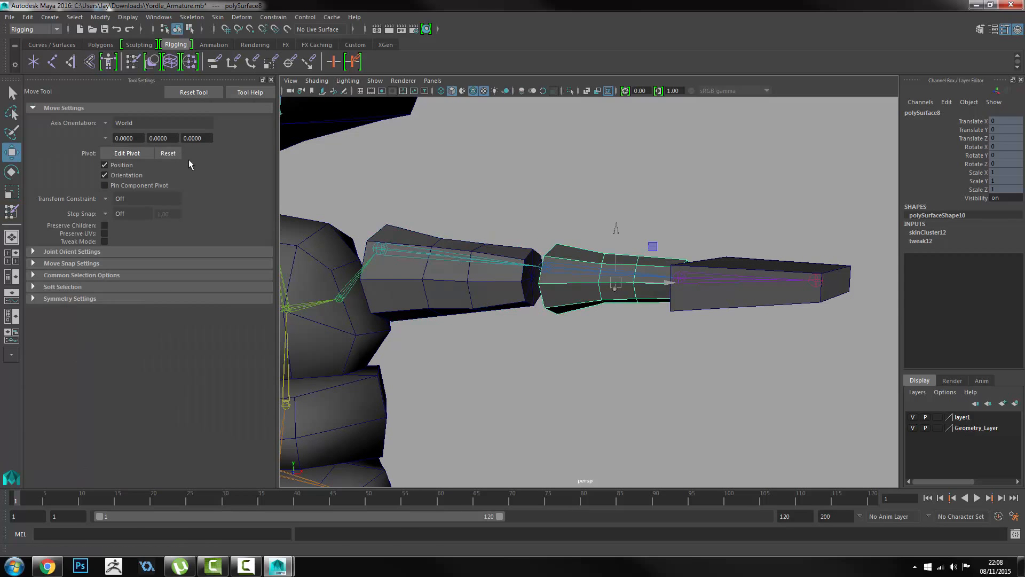
left_click(11, 211)
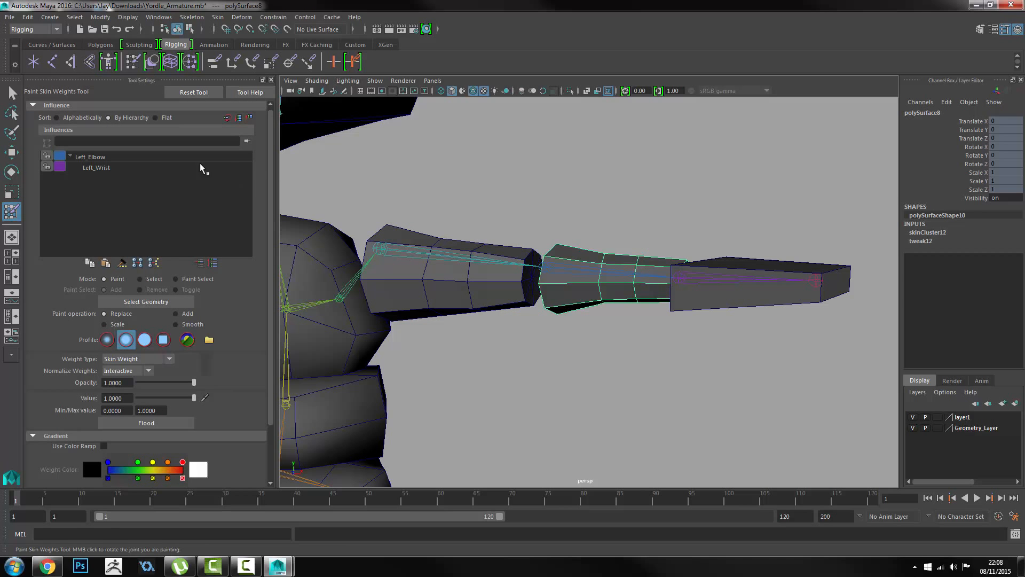
left_click(145, 156)
left_click_drag(659, 316, 593, 267, "alt")
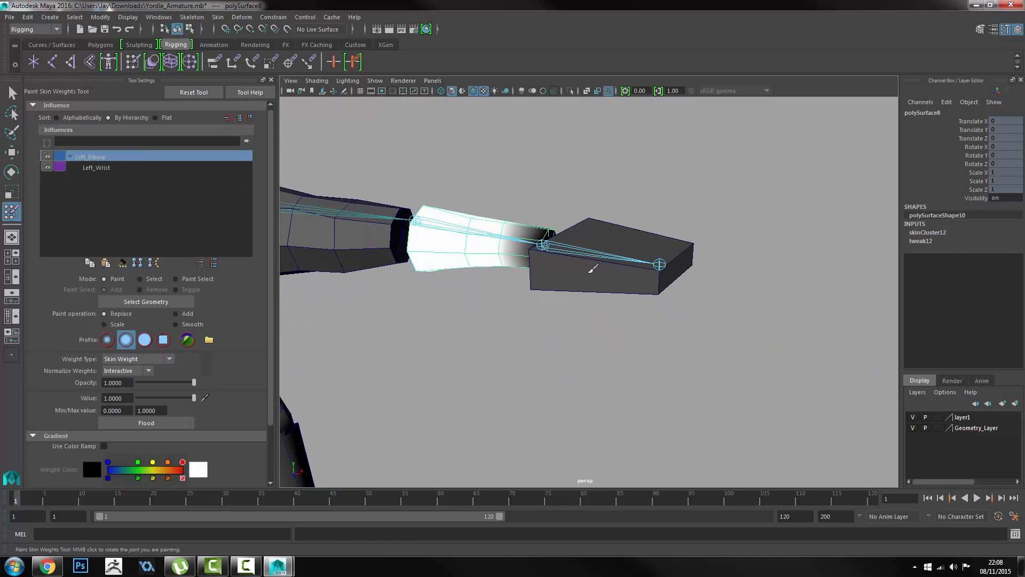
left_click(157, 422)
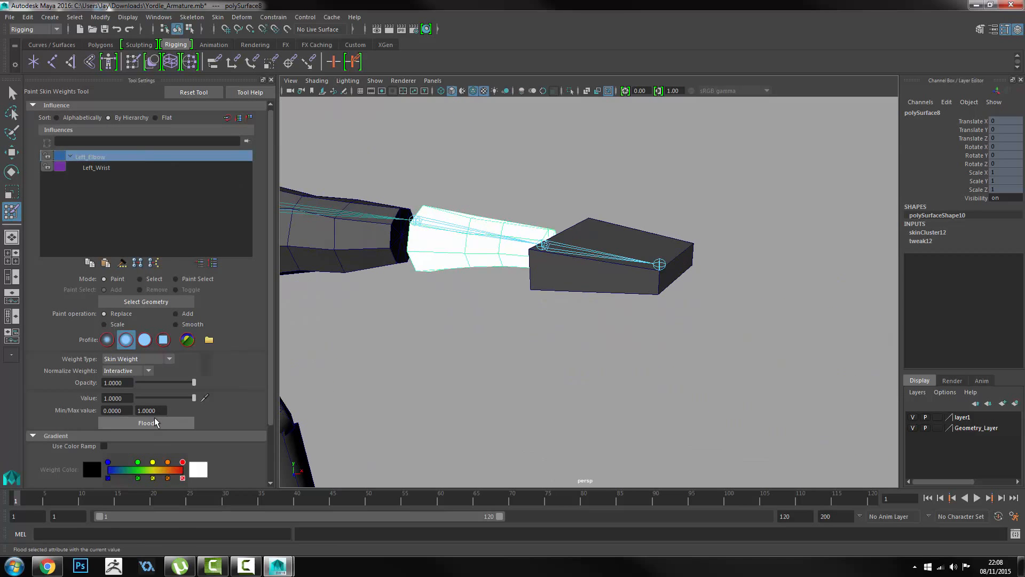
left_click(103, 170)
Select the hand mesh on the character's left side, flood it with 1 for the Left_Wrist influence, and deselect it.
left_click_drag(583, 268, 538, 285, "alt")
key("w")
left_click(613, 236)
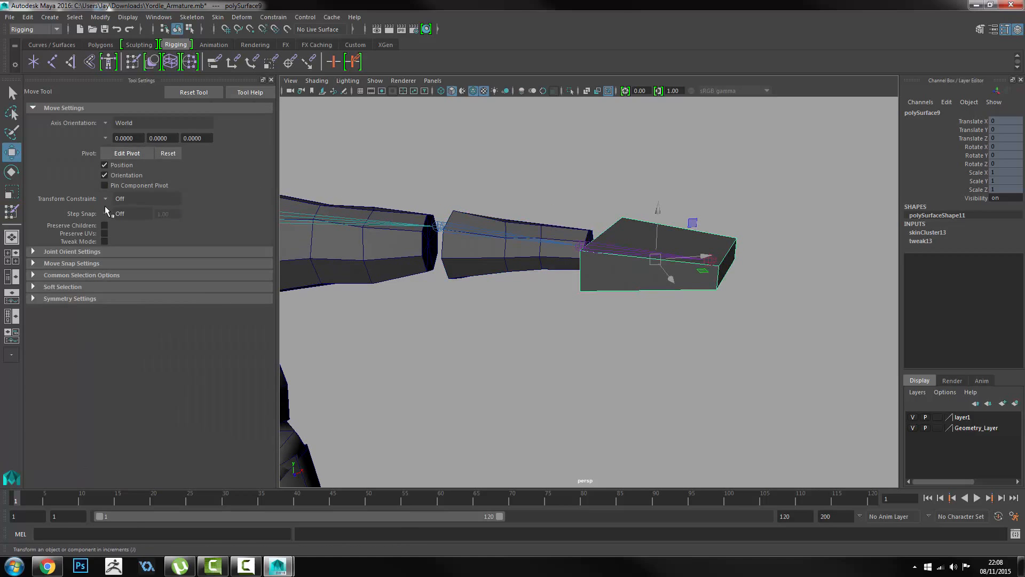
key("y")
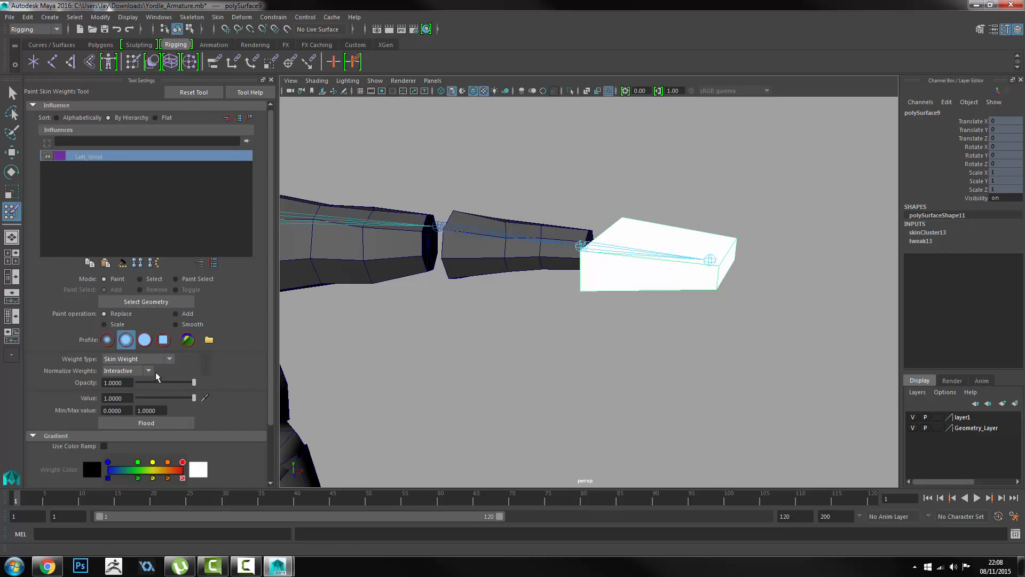
left_click(158, 422)
key("w")
left_click(444, 378)
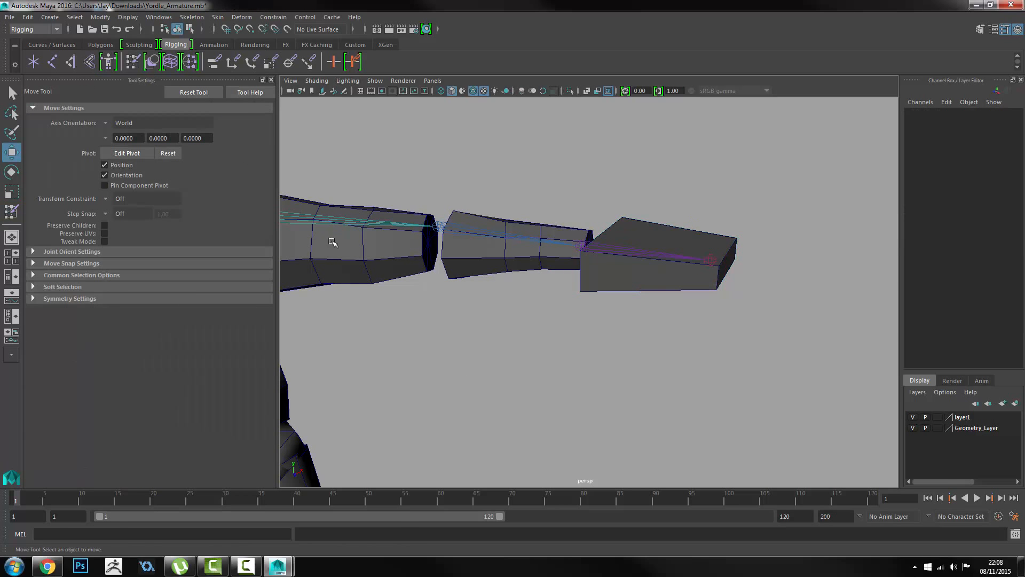
Close the tool settings and rotate the Left_Shoulder joint to test how the arm pieces follow it.
left_click(272, 80)
right_click_drag(302, 155, 241, 213, "alt")
middle_click_drag(241, 213, 335, 220, "alt")
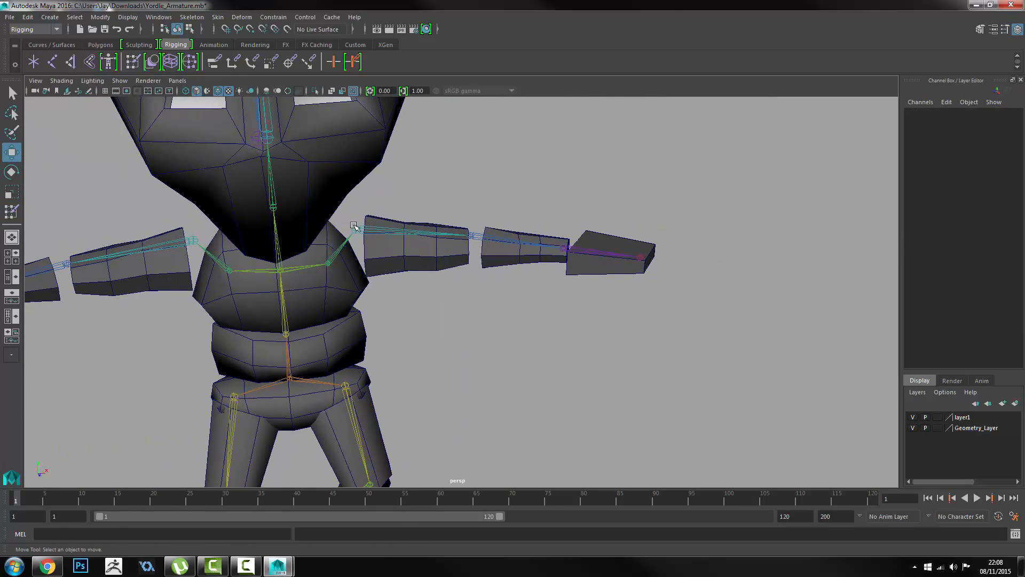
left_click(355, 228)
key("e")
left_click_drag(396, 207, 347, 252)
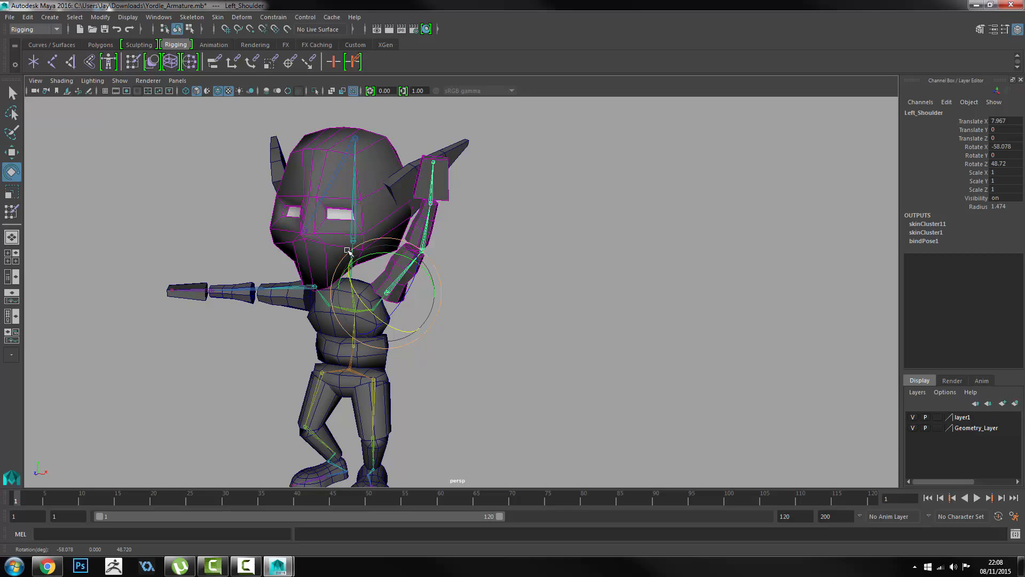
key("Down")
left_click_drag(433, 213, 409, 187)
Undo all the test rotations of the Left_Shoulder joint to restore the arm's original pose.
key("ctrl+z")
key("ctrl+z")
key("ctrl+z")
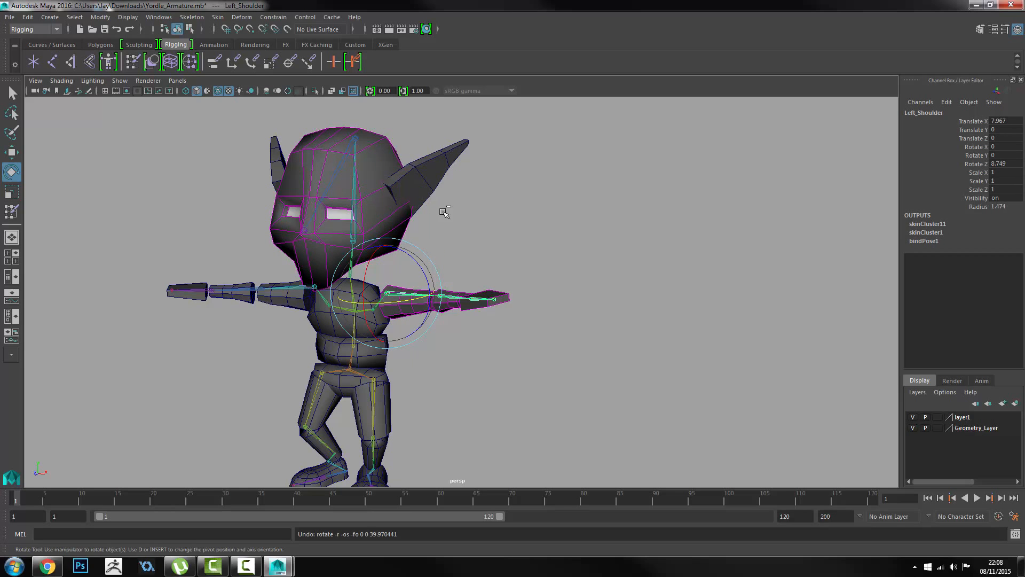
left_click(445, 212)
left_click_drag(466, 303, 499, 343, "alt")
middle_click_drag(499, 343, 581, 299, "alt")
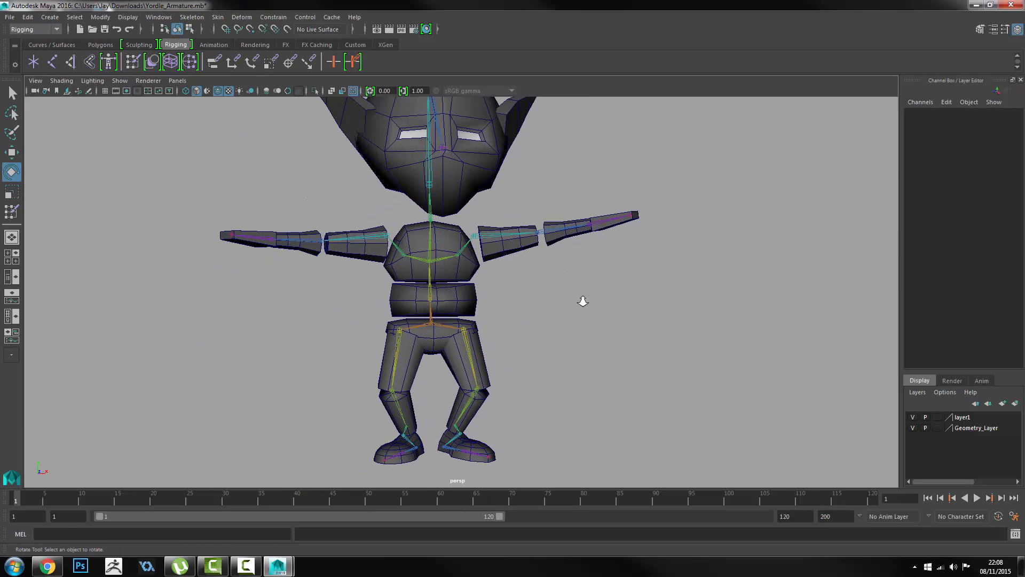
right_click_drag(581, 299, 513, 294, "alt")
key("ctrl+z")
key("ctrl+z")
key("ctrl+z")
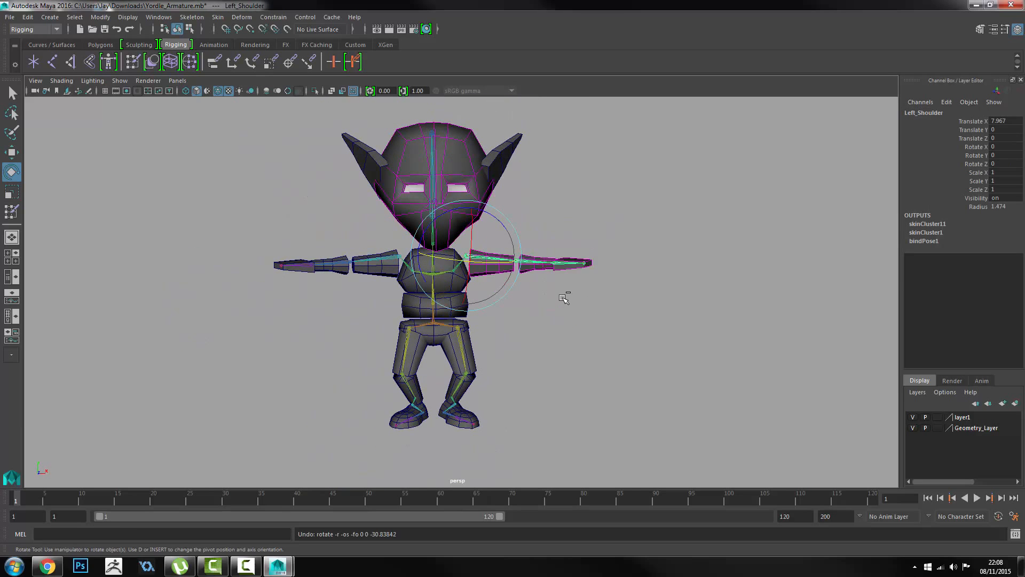
Select the pelvis mesh and activate Paint Skin Weights with its tool settings open.
left_click(582, 343)
middle_click_drag(448, 320, 498, 293, "alt")
right_click_drag(498, 293, 591, 321, "alt")
left_click_drag(565, 325, 492, 307, "alt")
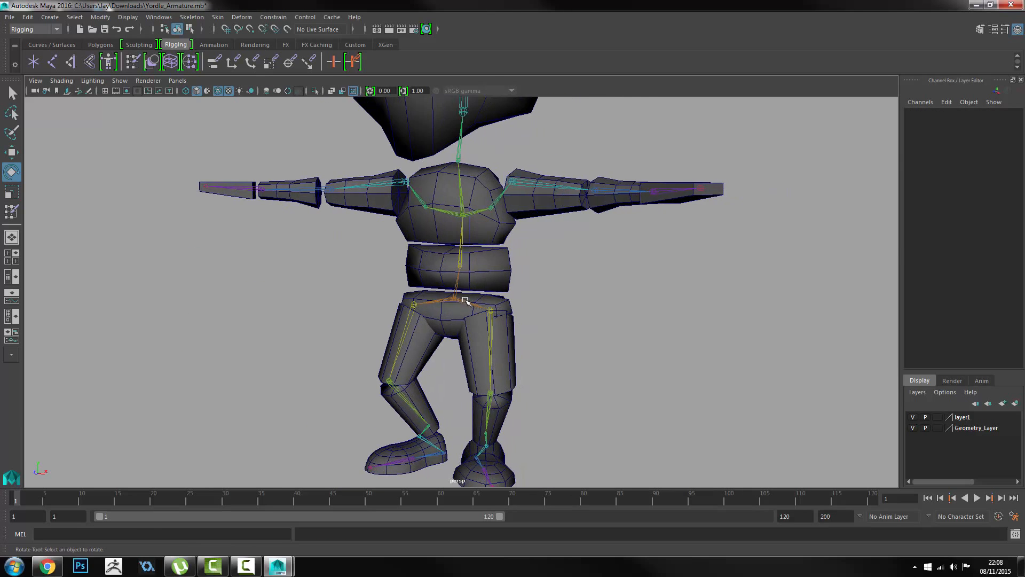
left_click(455, 298)
right_click_drag(455, 298, 606, 289, "alt")
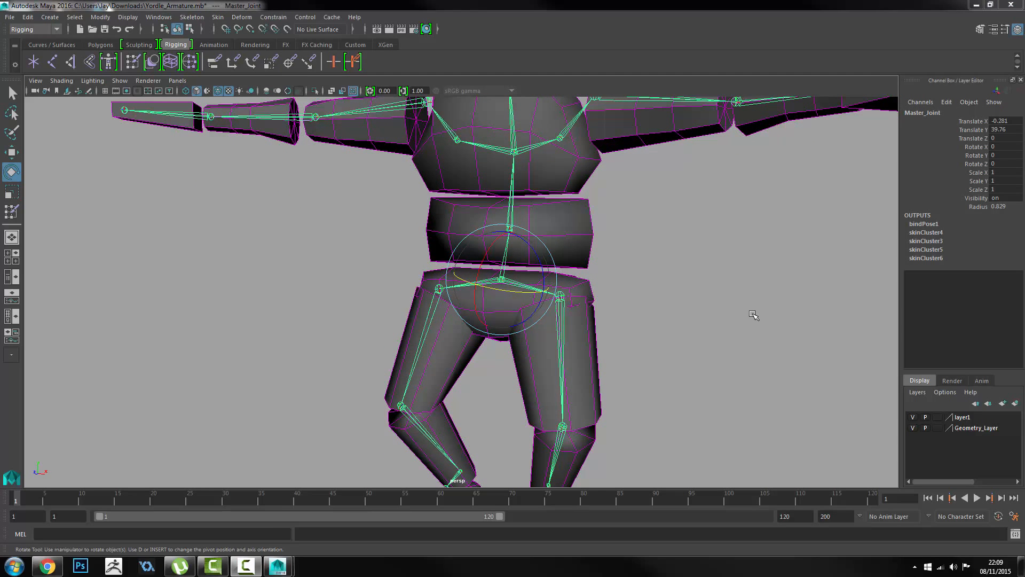
left_click(582, 282)
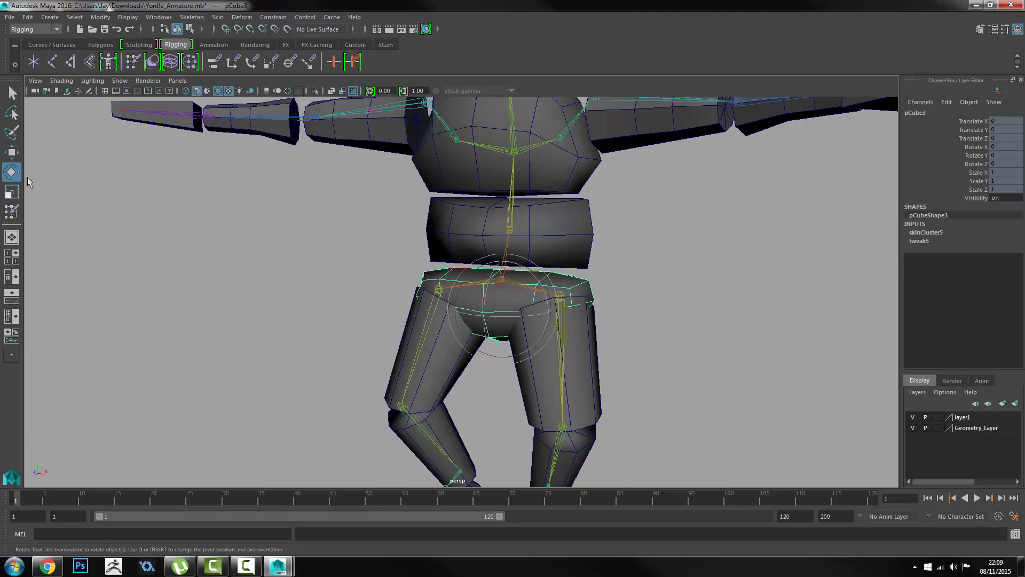
left_click(224, 17)
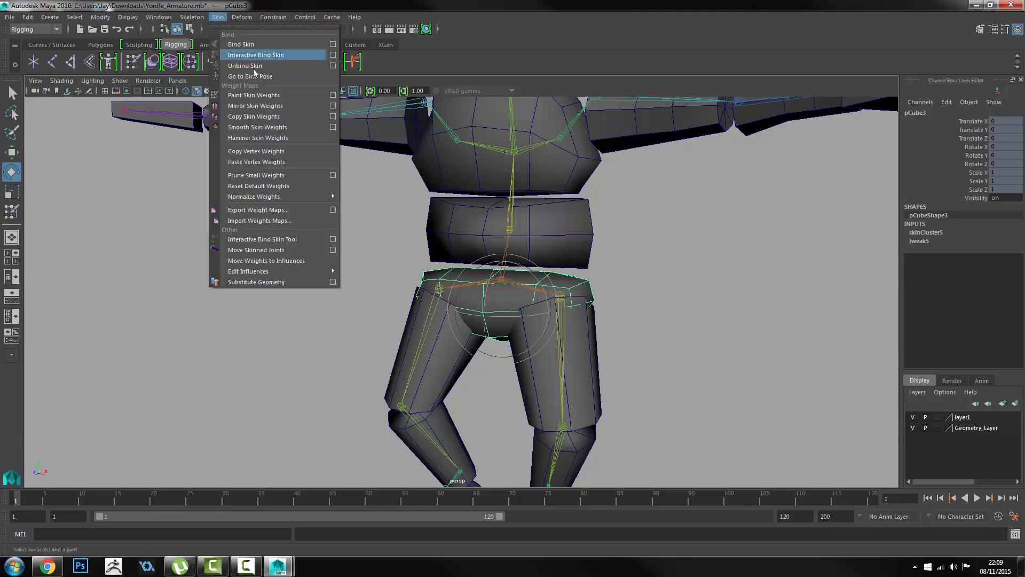
left_click(250, 99)
double_click(12, 212)
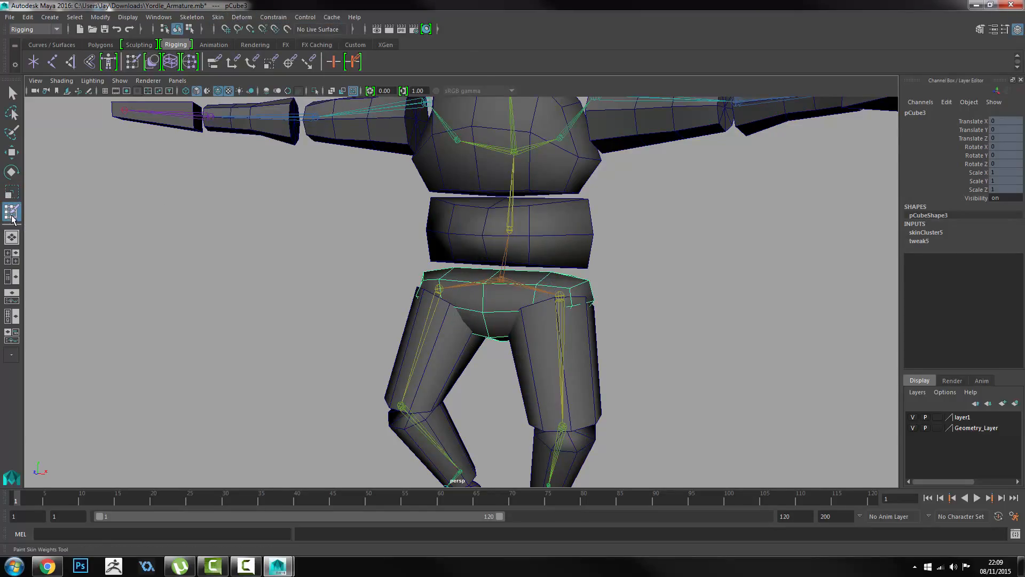
Flood the pelvis mesh with a value of 1 for the Master_Joint influence.
left_click(129, 157)
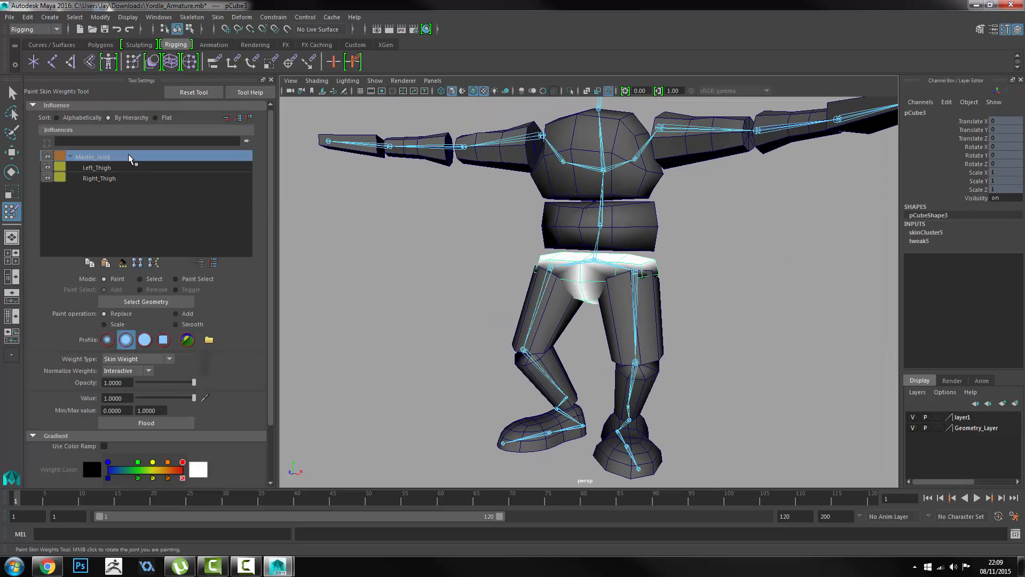
right_click_drag(538, 162, 664, 268, "alt")
left_click_drag(664, 267, 728, 277, "alt")
right_click_drag(761, 314, 647, 210, "alt")
middle_click_drag(712, 264, 661, 264, "alt")
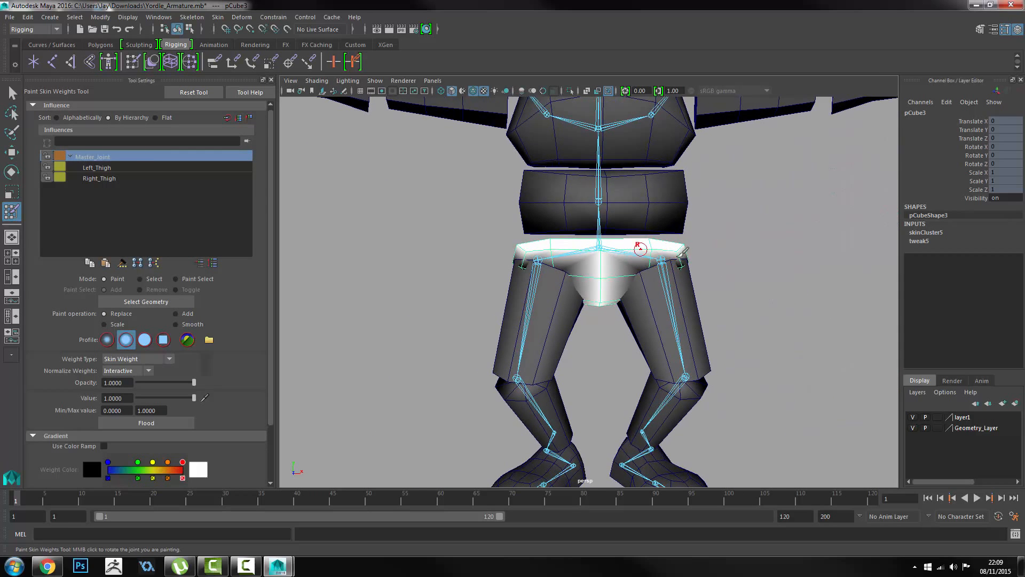
middle_click_drag(682, 288, 629, 313, "alt")
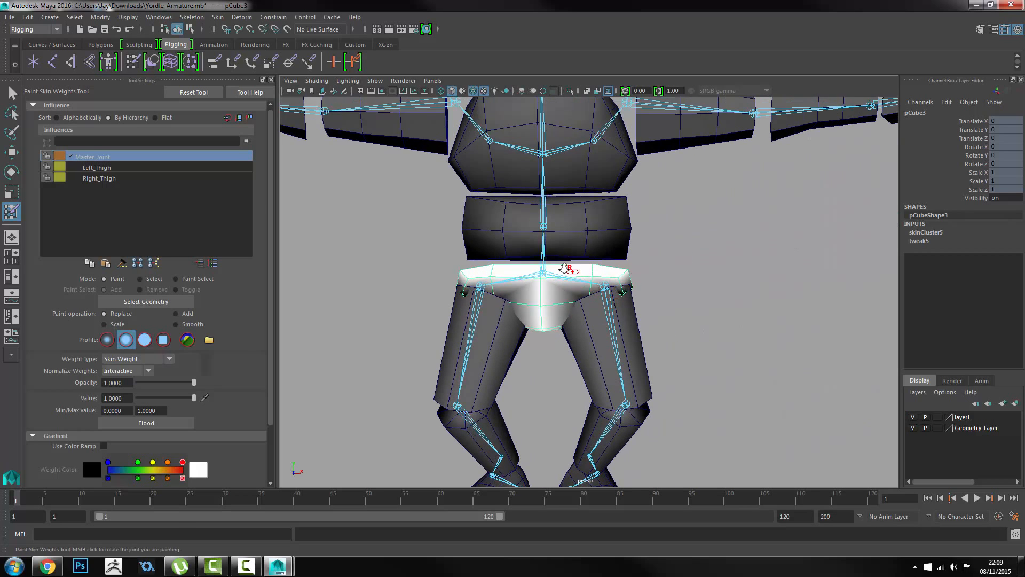
mouse_move(568, 267)
right_mouse_down("alt")
mouse_move(643, 321)
mouse_move(590, 289)
right_mouse_up("alt")
right_click_drag(650, 322, 505, 191, "alt")
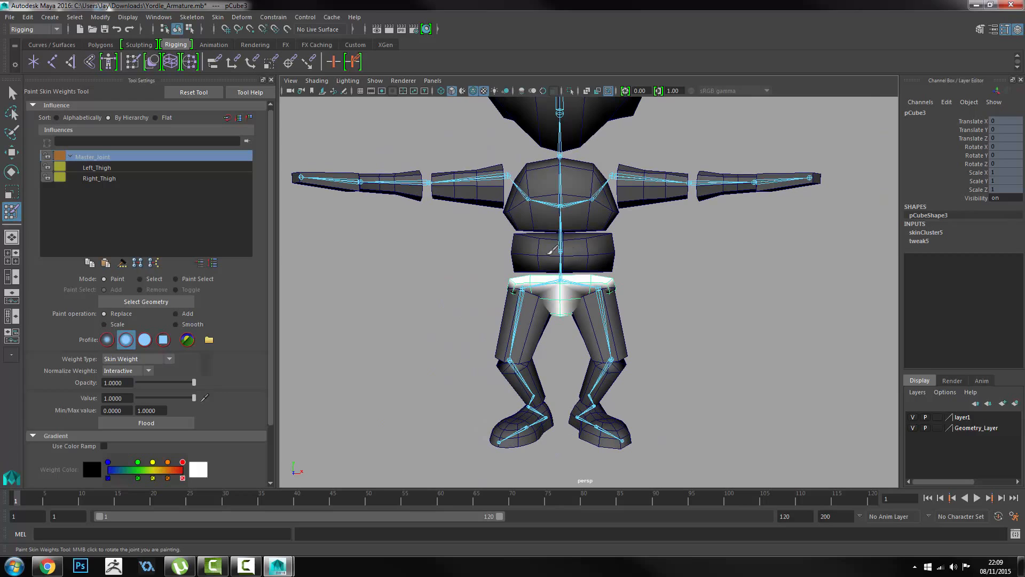
middle_click_drag(468, 160, 459, 187, "alt")
right_click_drag(459, 186, 505, 235, "alt")
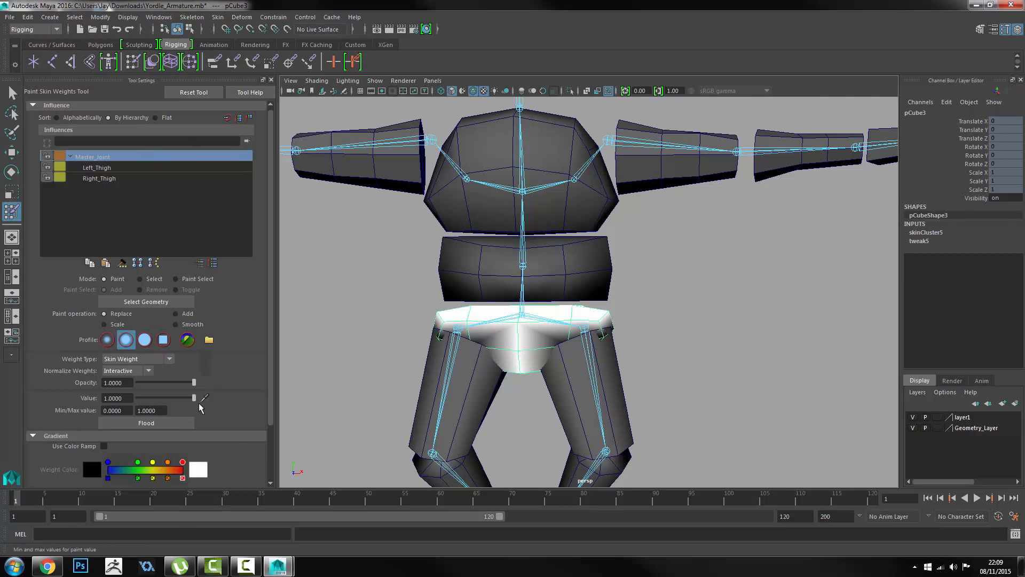
left_click(175, 423)
Select the thigh mesh on the character's left side and flood it with a value of 0 for the Master_Joint influence.
middle_click_drag(556, 363, 540, 289, "alt")
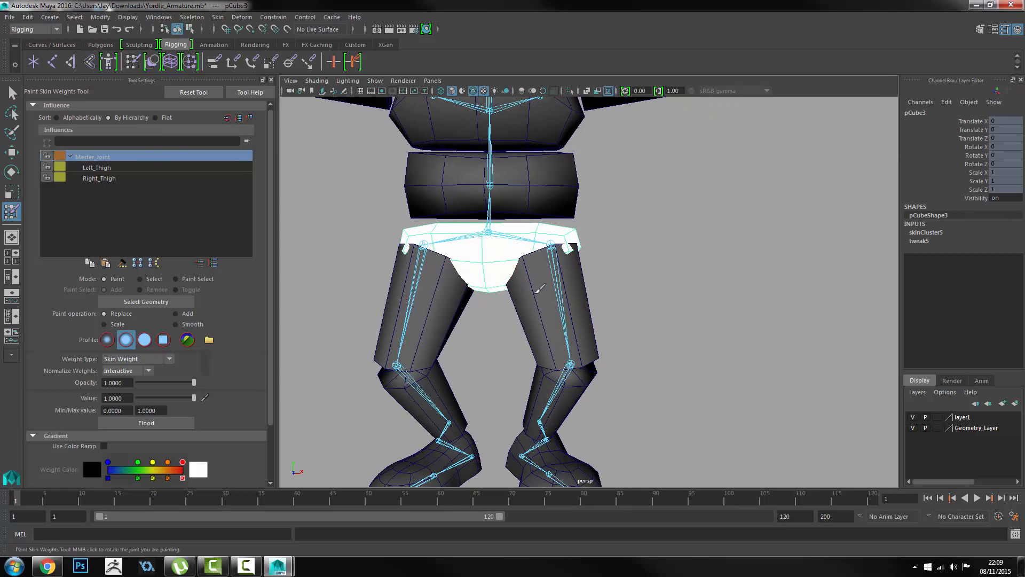
key("w")
left_click(537, 295)
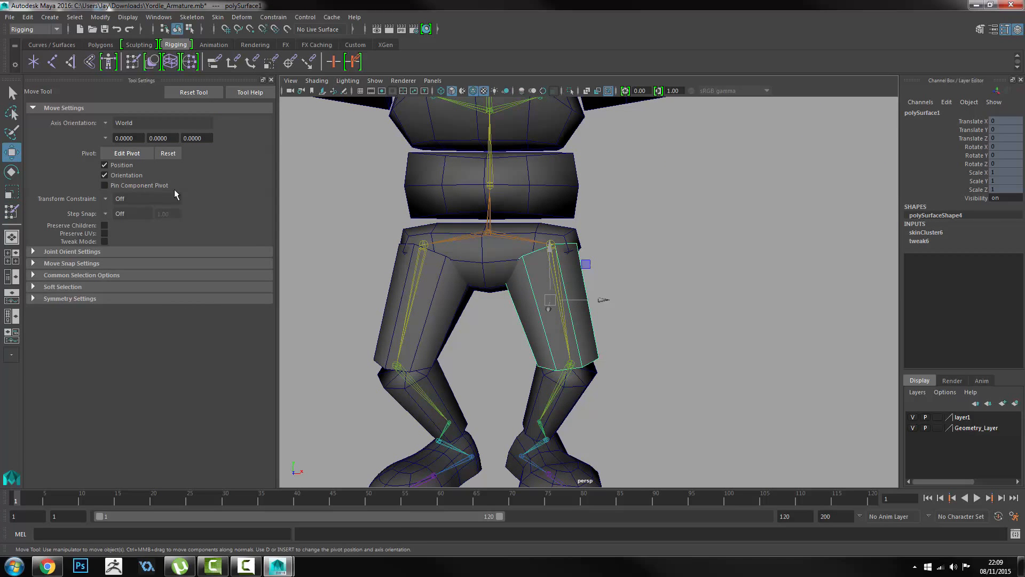
left_click(11, 211)
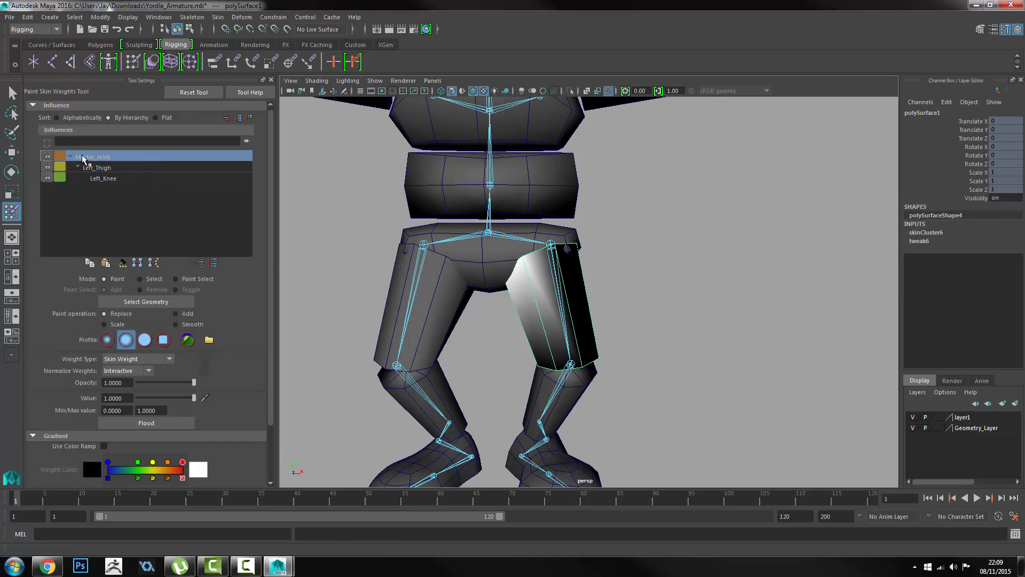
middle_click_drag(647, 368, 641, 321, "alt")
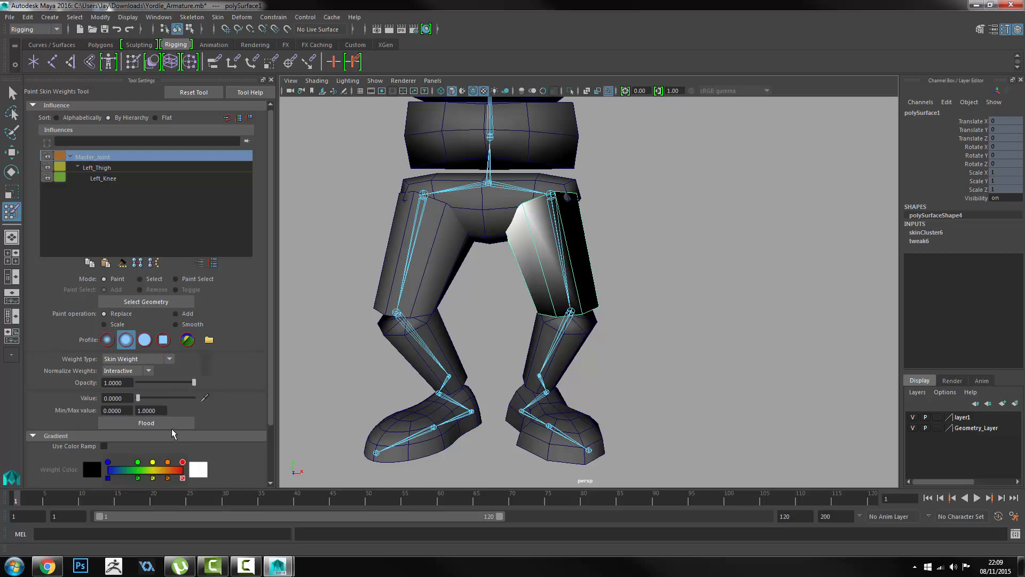
left_click(158, 419)
Flood the same thigh mesh with a value of 1 for the Left_Thigh influence.
left_click(136, 169)
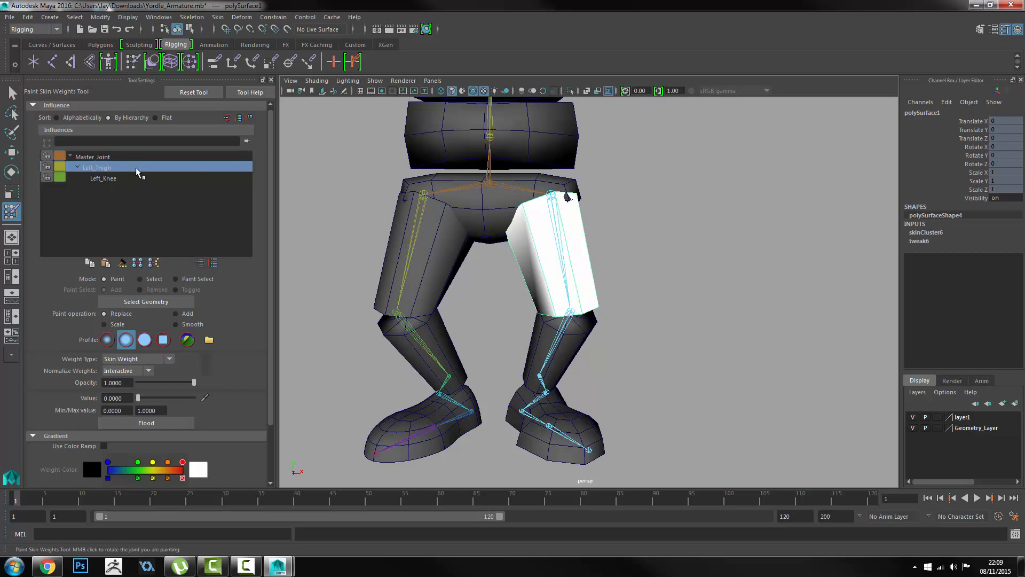
left_click_drag(502, 221, 609, 217, "alt")
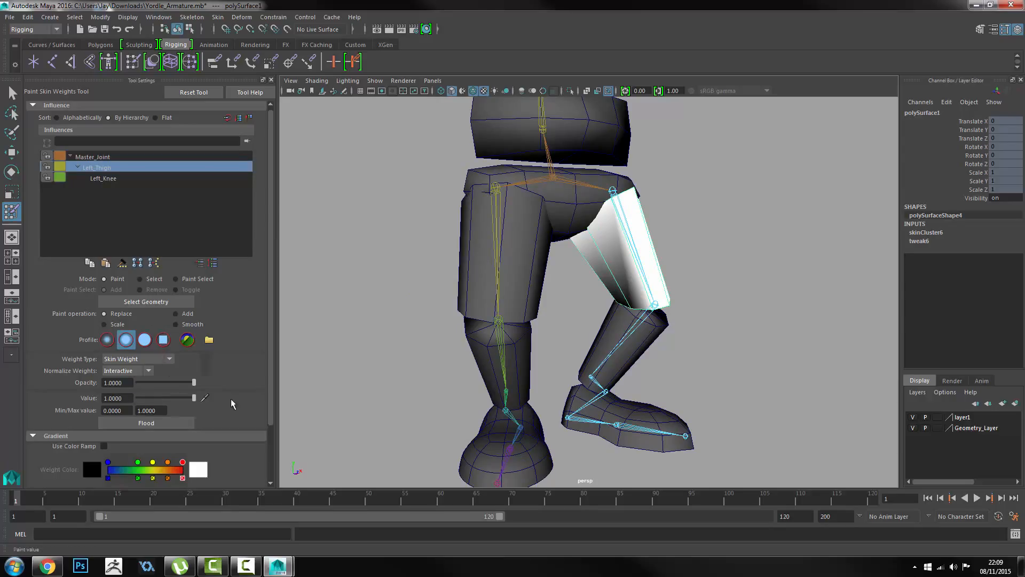
left_click(168, 422)
Flood the shin mesh on the character's left side with a value of 1 for Left_Knee and check its other influences.
key("w")
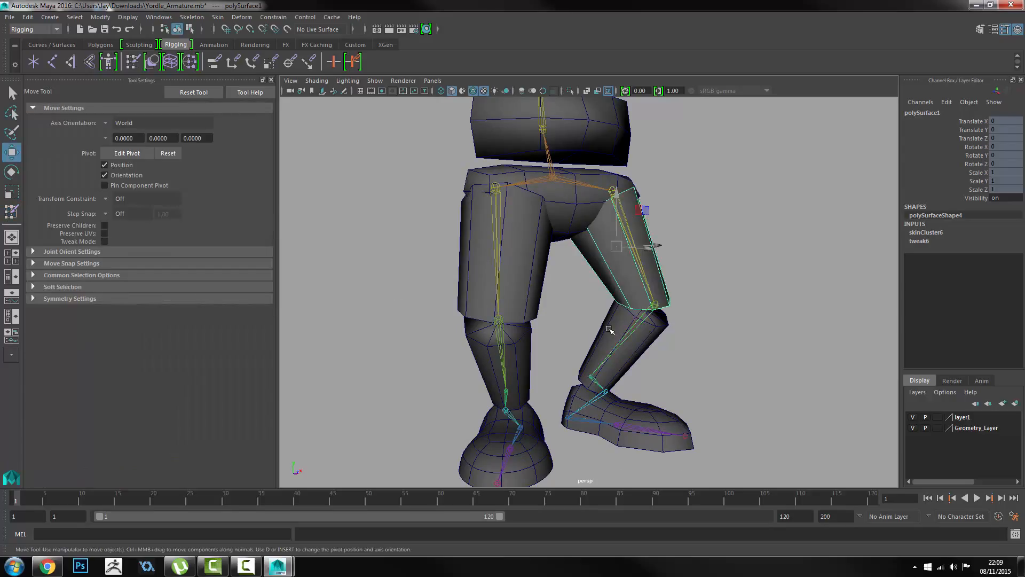
left_click(610, 330)
key("y")
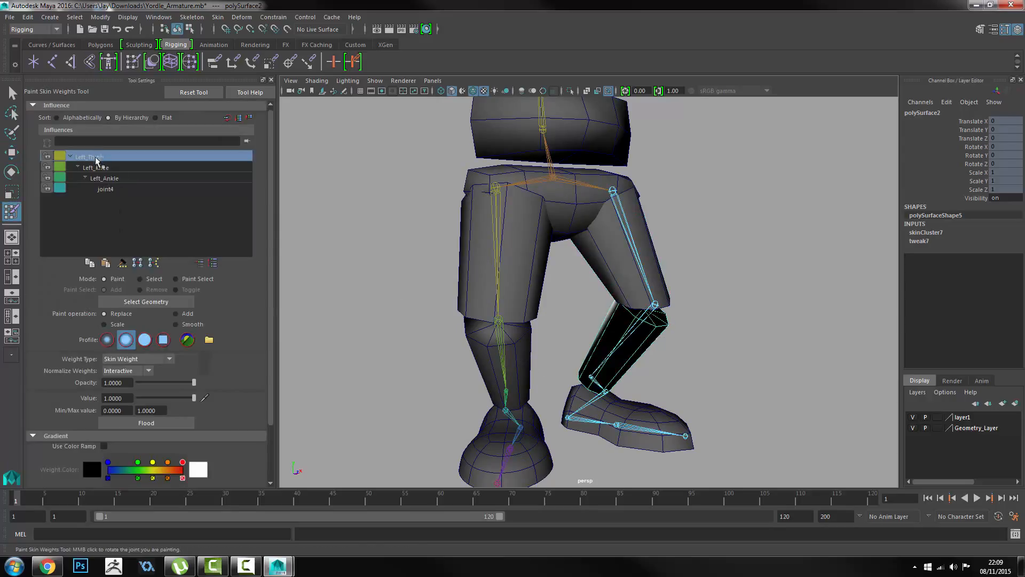
left_click(109, 167)
middle_click_drag(571, 347, 591, 273, "alt")
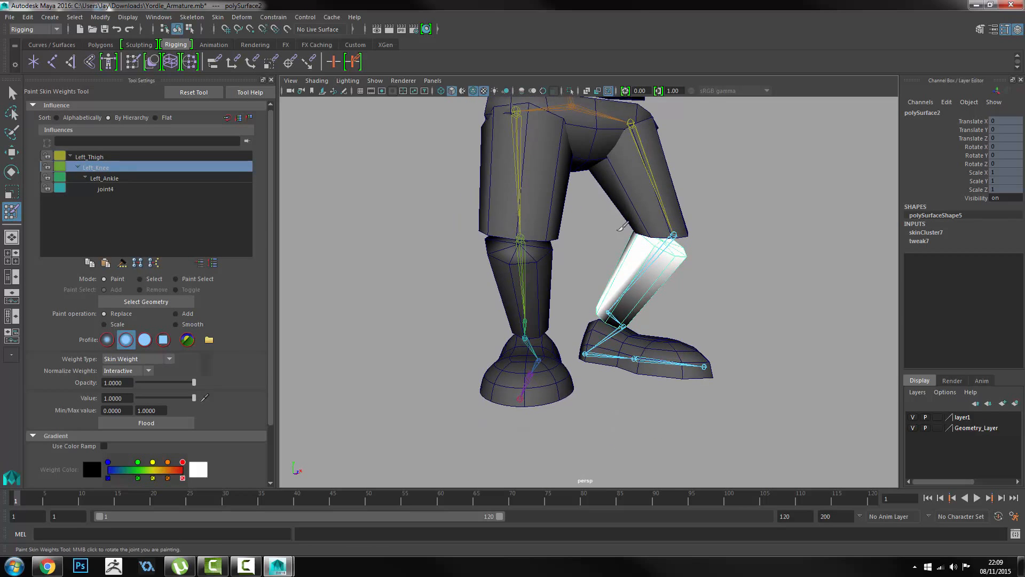
left_click_drag(591, 274, 552, 262, "alt")
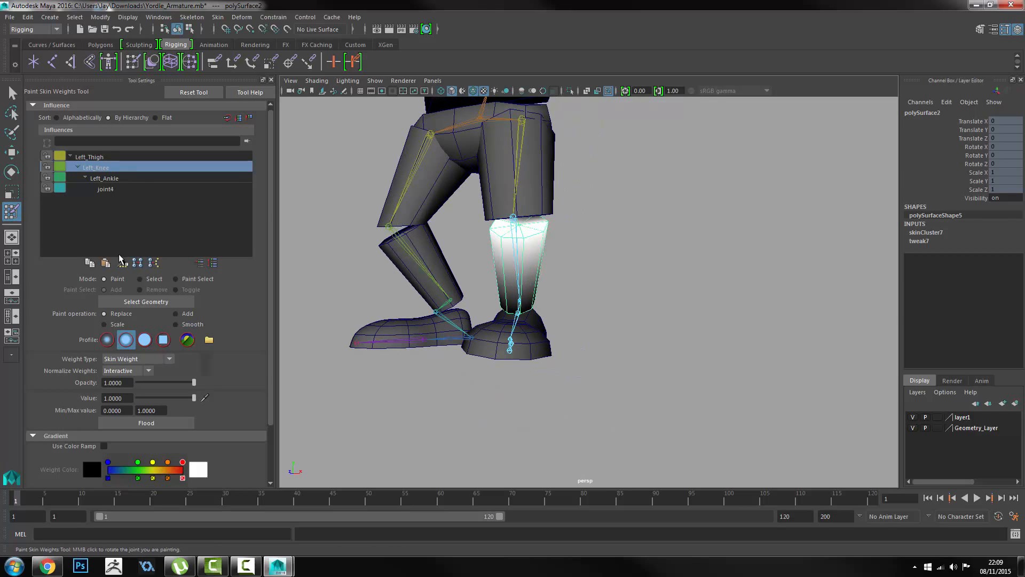
left_click(156, 419)
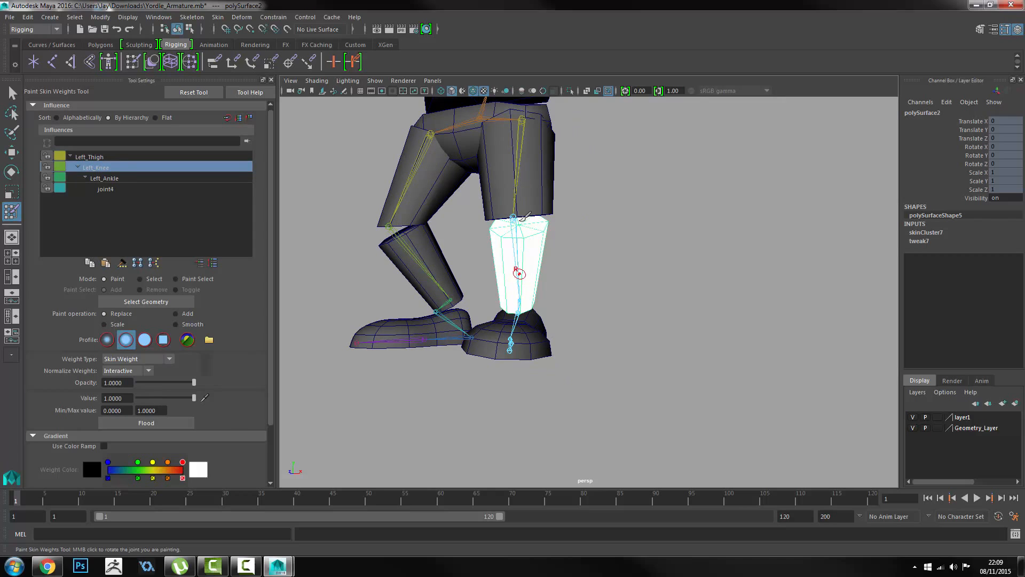
left_click(118, 156)
left_click(119, 178)
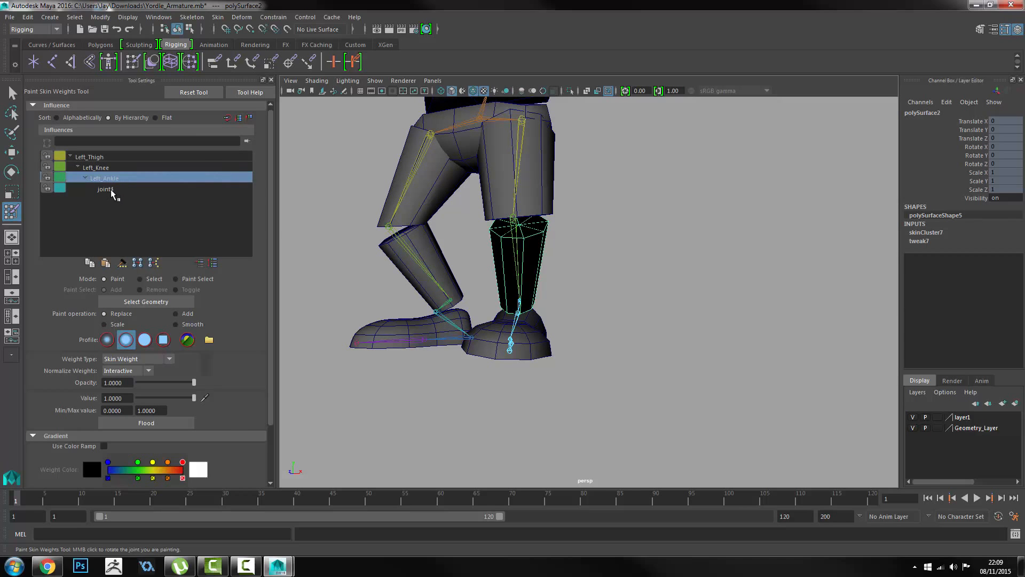
left_click(111, 189)
Select the foot mesh on the character's left side and flood it with a value of 1 for the joint4 influence.
key("w")
left_click_drag(611, 350, 504, 342, "alt")
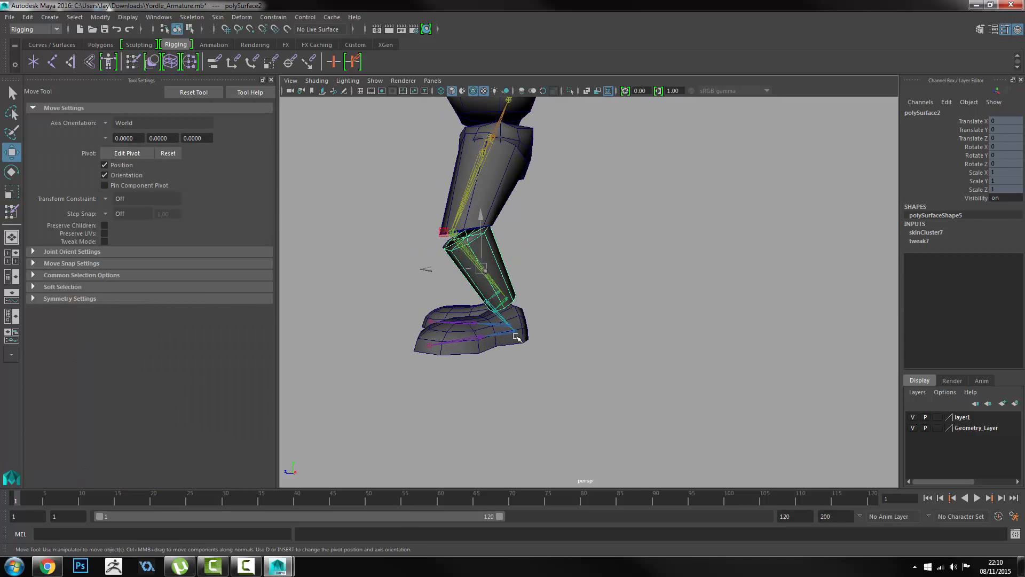
left_click(516, 337)
middle_click_drag(587, 315, 660, 285, "alt")
right_click_drag(660, 284, 683, 365, "alt")
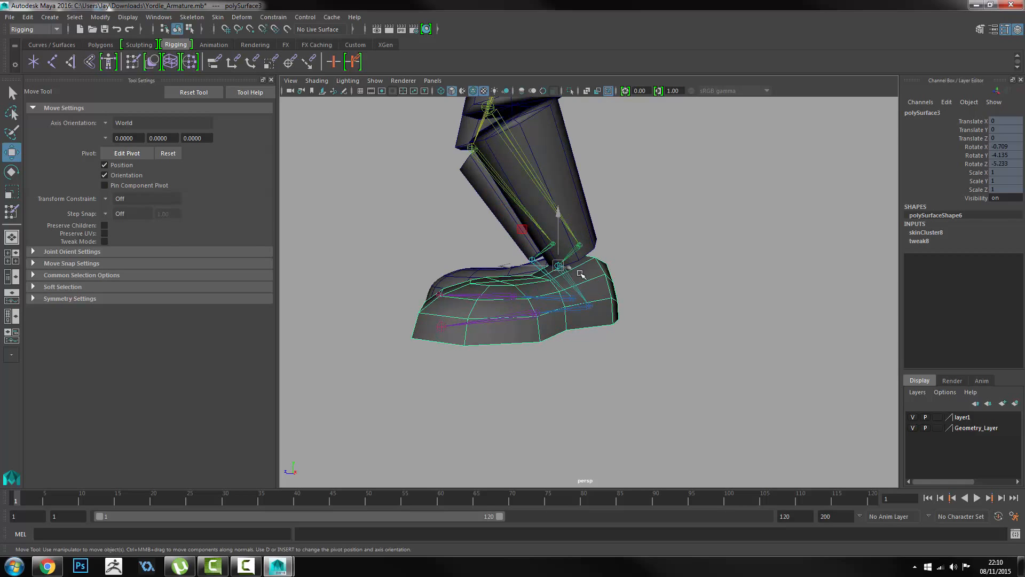
key("y")
right_click_drag(594, 268, 620, 275, "alt")
left_click(126, 166)
left_click(126, 178)
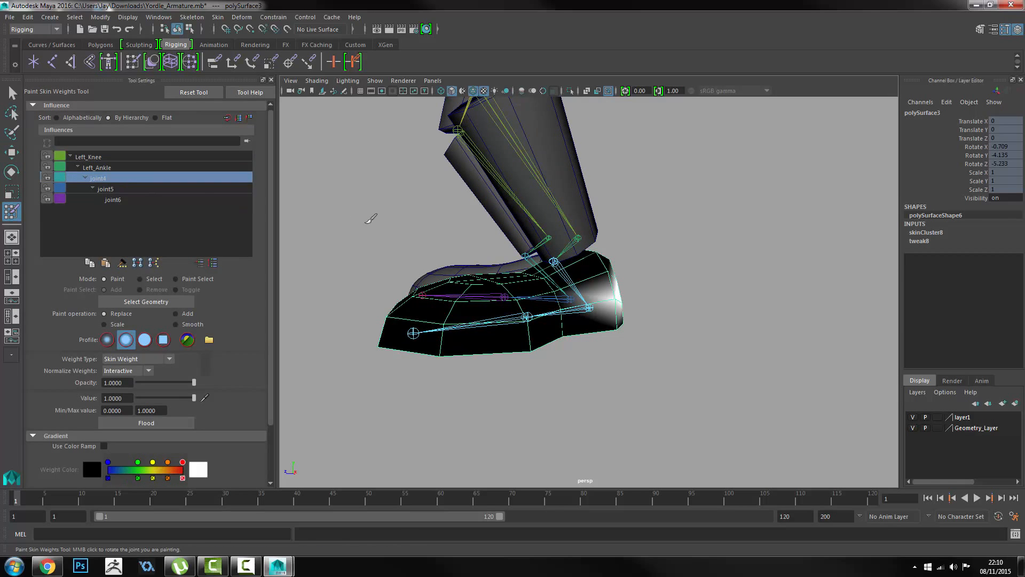
left_click_drag(373, 218, 369, 240, "alt")
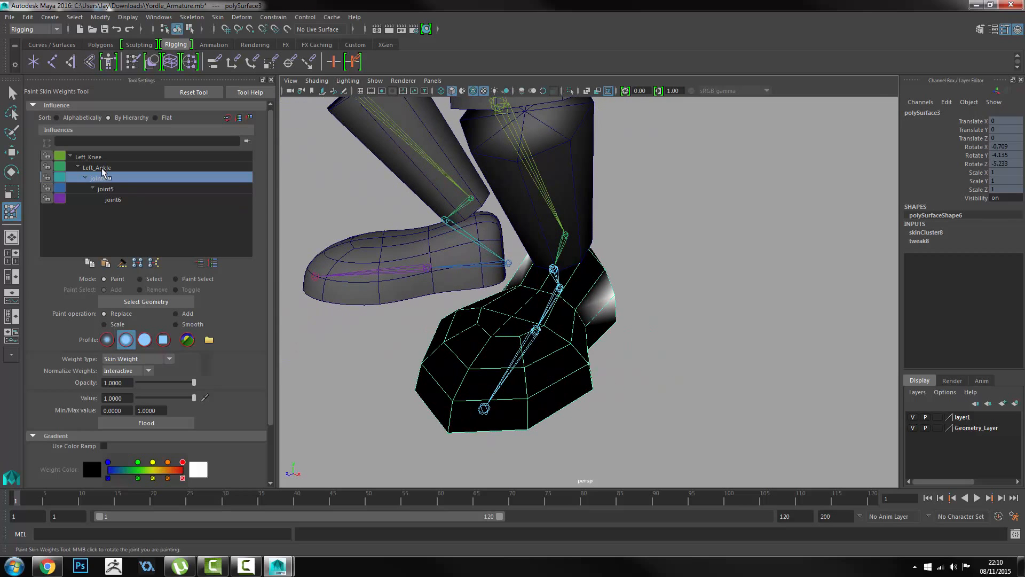
left_click_drag(641, 316, 565, 246, "alt")
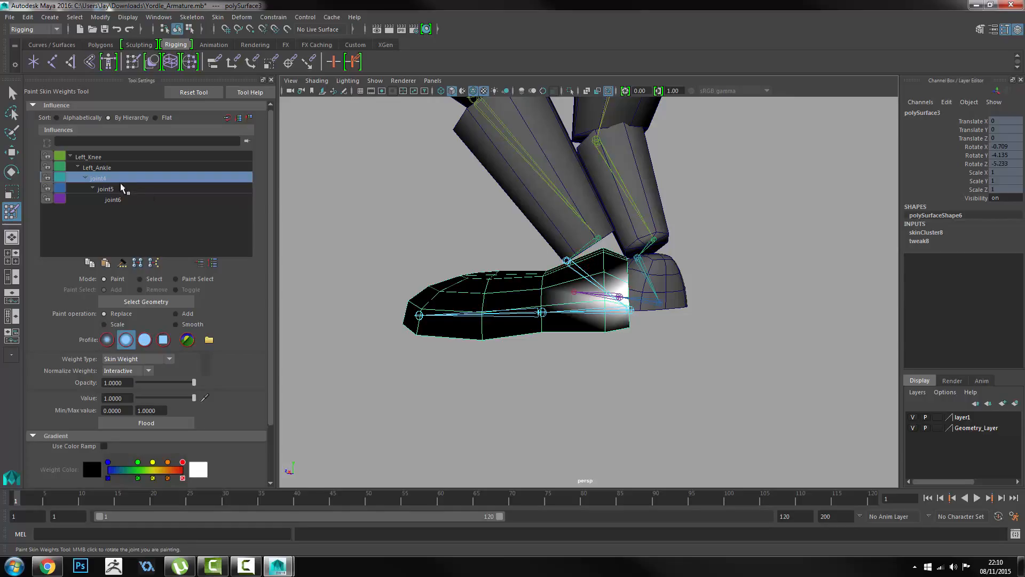
left_click(152, 421)
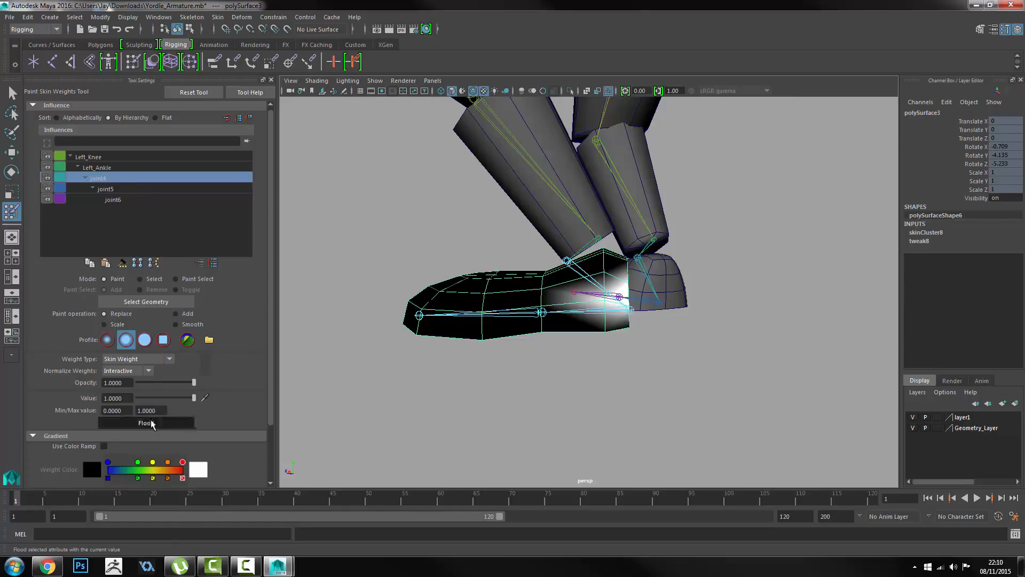
Choose joint6 as the influence to paint on the same foot mesh.
left_click_drag(567, 359, 183, 226, "alt")
left_click(137, 204)
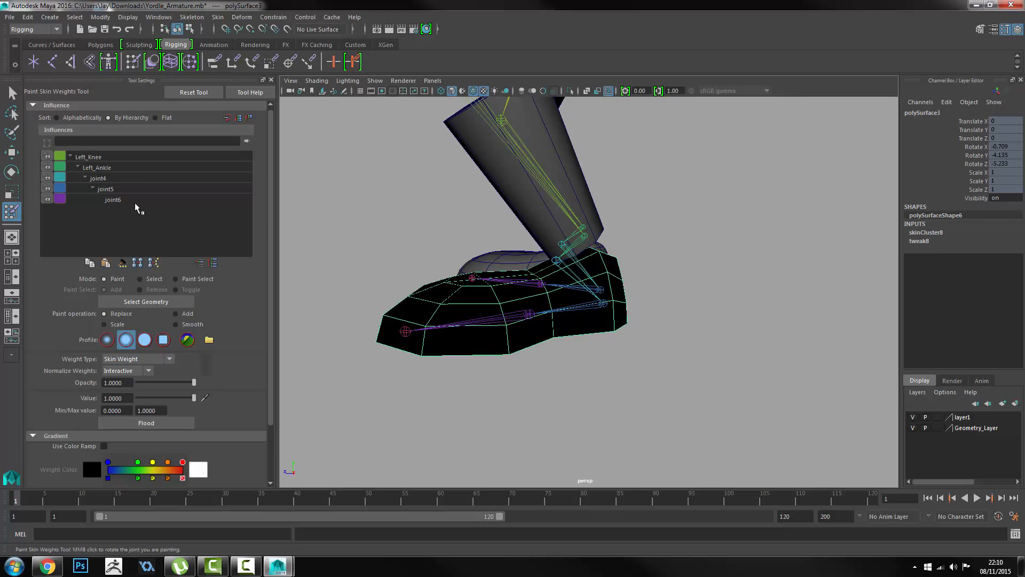
left_click(127, 201)
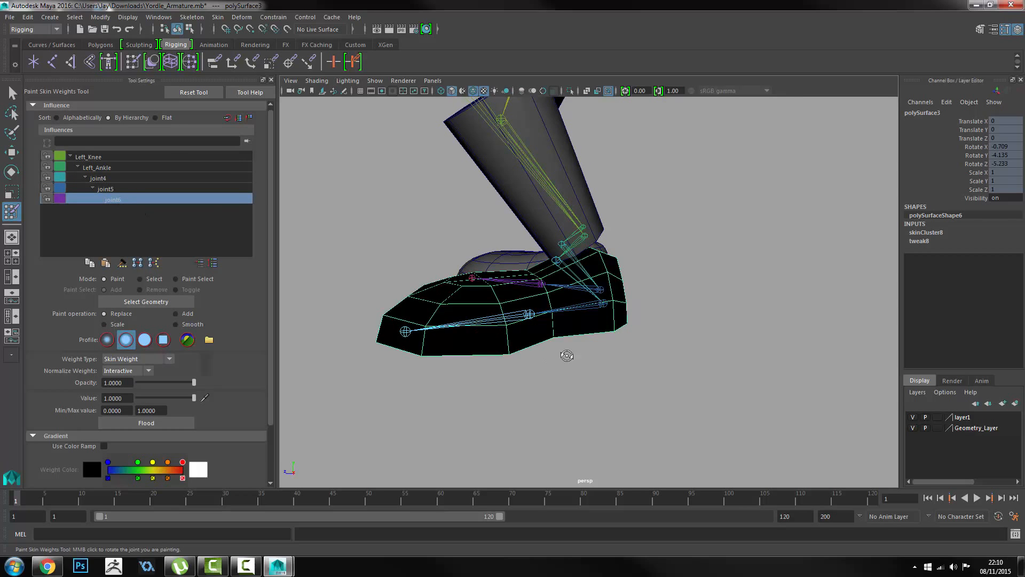
mouse_move(567, 356)
left_mouse_down("alt")
mouse_move(547, 378)
mouse_move(531, 342)
mouse_move(586, 340)
mouse_move(595, 321)
left_mouse_up("alt")
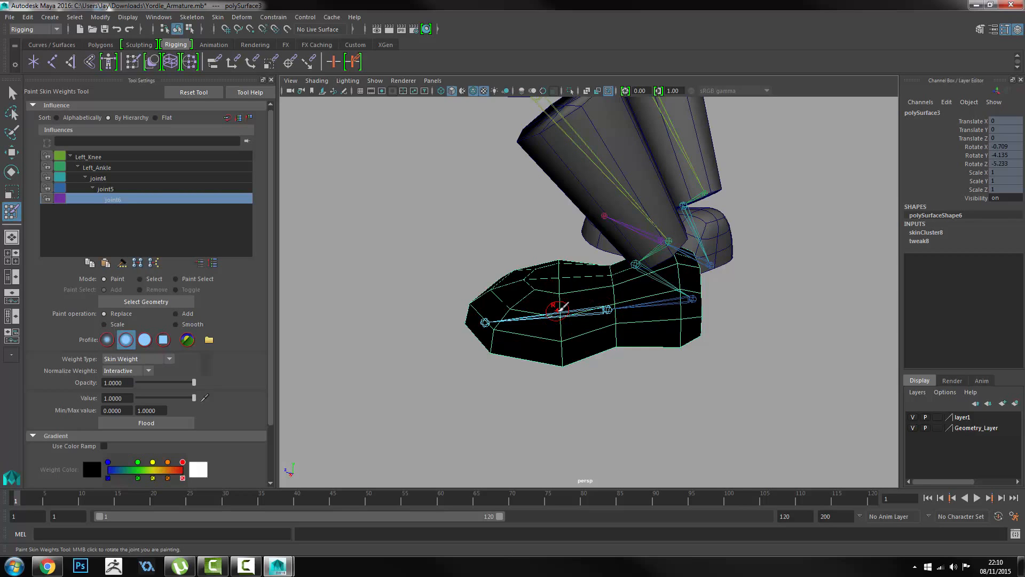
key("w")
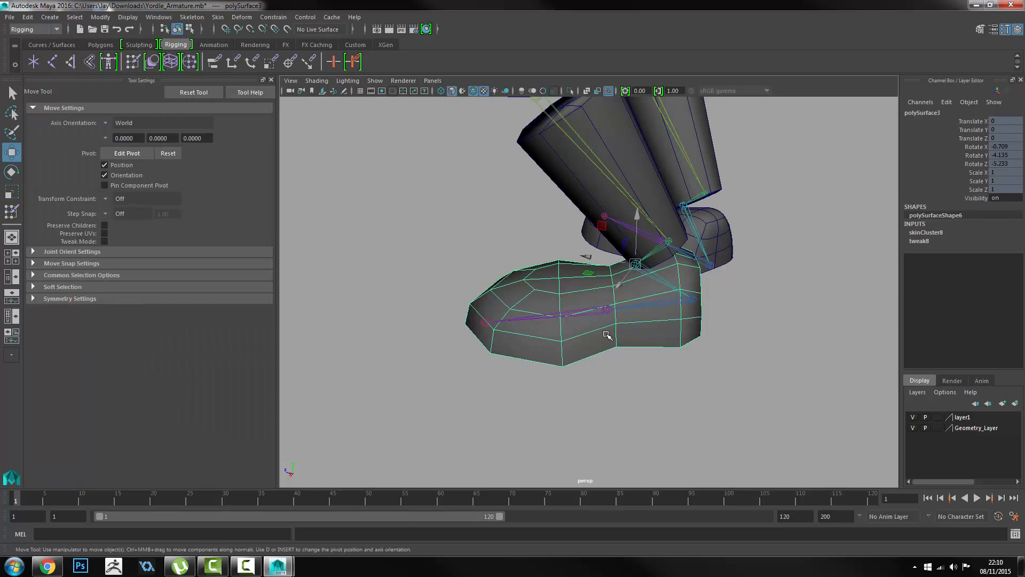
key("y")
left_click_drag(539, 308, 568, 298, "alt")
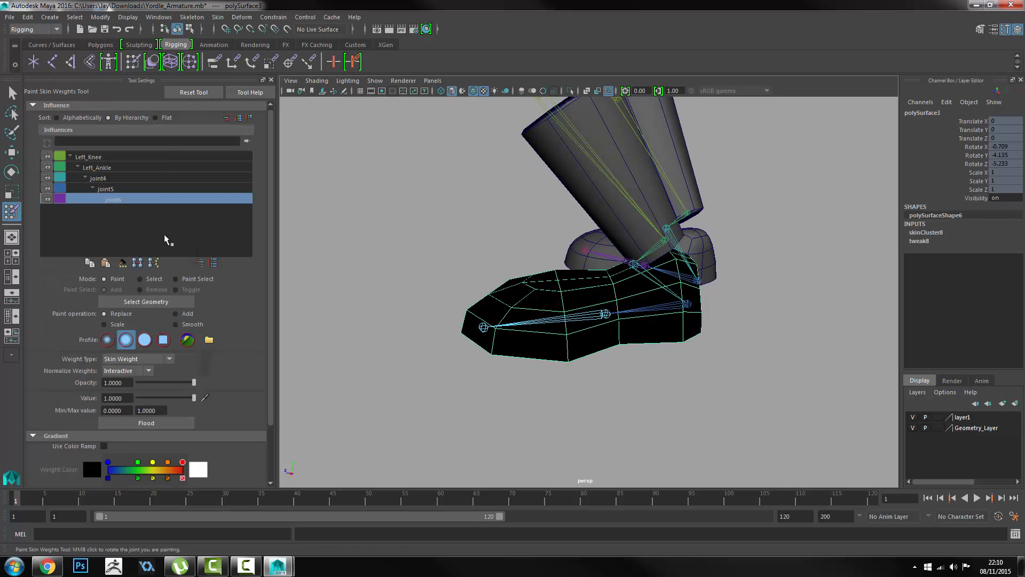
Set the paint value to 0.5.
left_click_drag(128, 398, 62, 398)
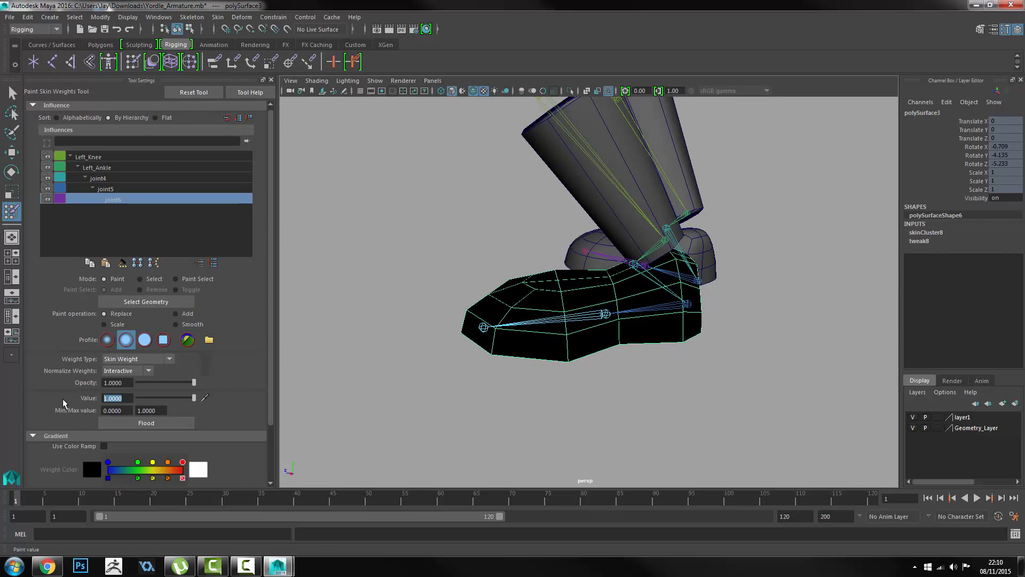
type("0.5")
key("Return")
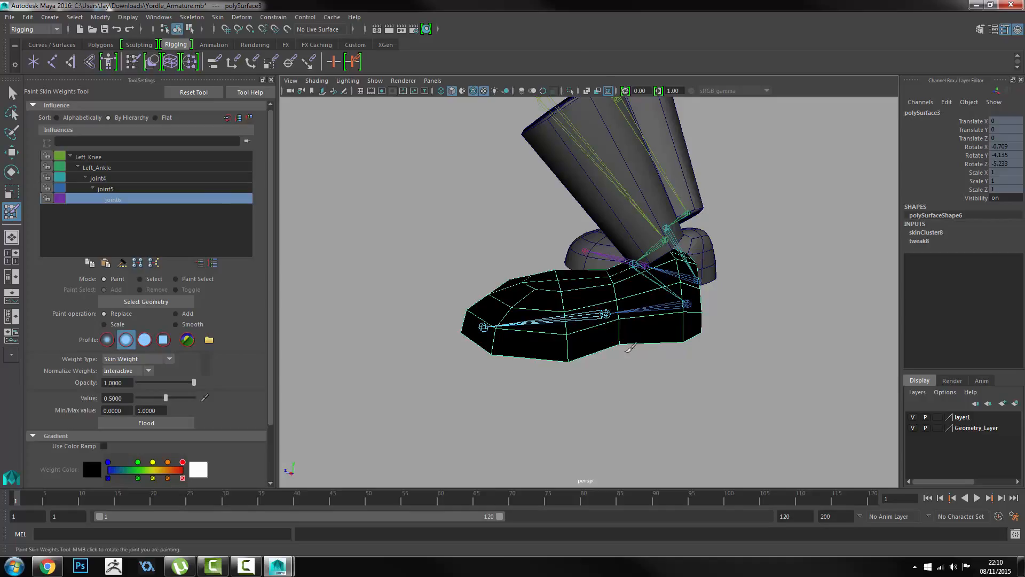
Set the paint value to 1 and paint the joint6 influence around the front part of the foot, including the sole.
left_click_drag(166, 398, 271, 408)
left_click_drag(570, 354, 561, 262)
mouse_move(412, 255)
left_mouse_down("alt")
mouse_move(550, 272)
mouse_move(607, 291)
left_mouse_up("alt")
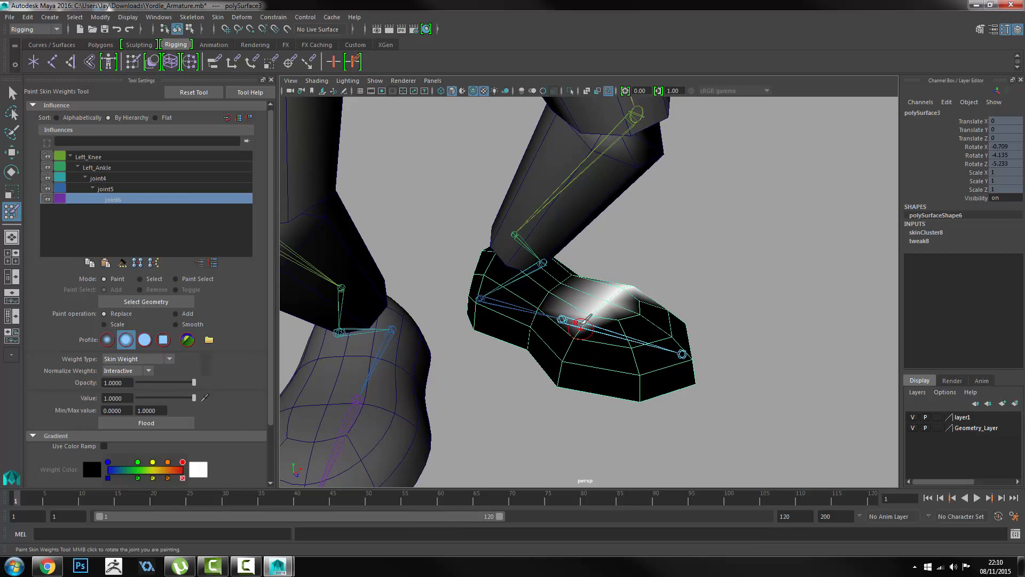
mouse_move(581, 322)
left_mouse_down()
mouse_move(561, 376)
mouse_move(582, 335)
left_mouse_up()
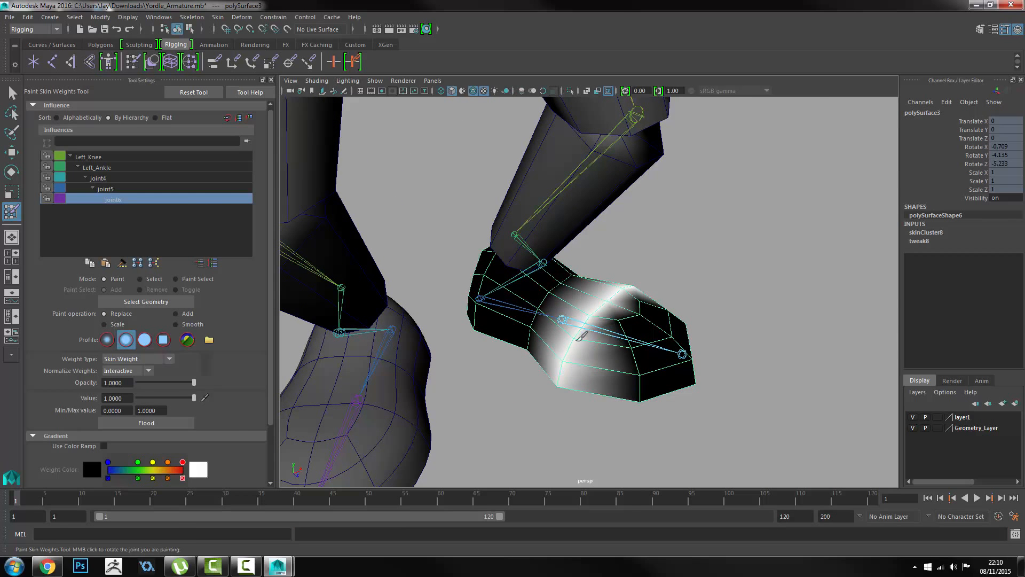
left_click_drag(577, 374, 601, 272, "alt")
left_click_drag(596, 217, 631, 291)
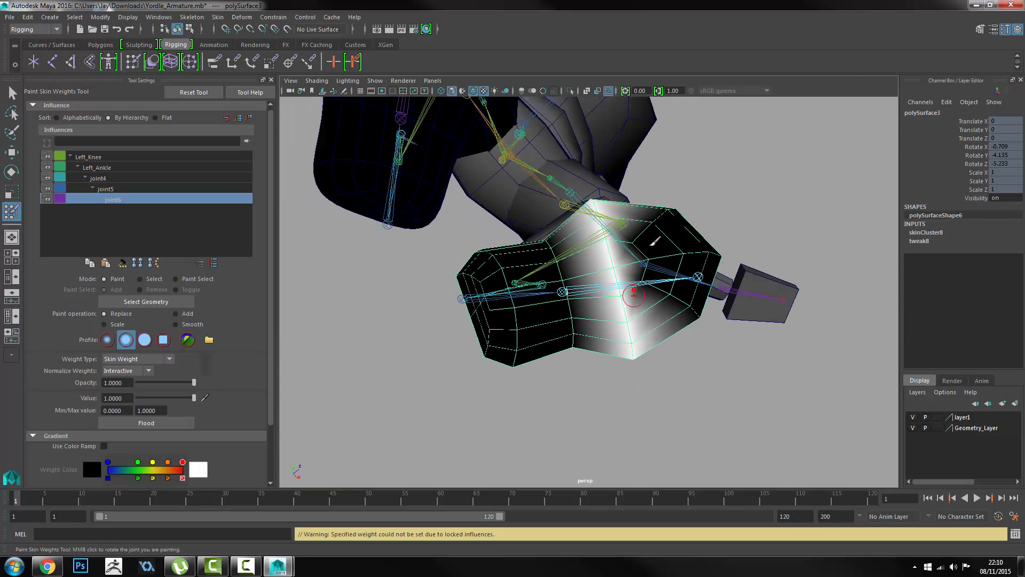
left_click_drag(653, 243, 631, 318, "alt")
left_click_drag(615, 244, 613, 332, "alt")
mouse_move(607, 373)
left_mouse_down()
mouse_move(614, 400)
mouse_move(635, 336)
left_mouse_up()
mouse_move(672, 398)
left_mouse_down("alt")
mouse_move(622, 398)
mouse_move(553, 332)
mouse_move(590, 408)
mouse_move(577, 382)
left_mouse_up("alt")
Rotate joint6 to test how the front of the foot deforms, undo the rotation and clear the selection.
key("w")
left_click(607, 308)
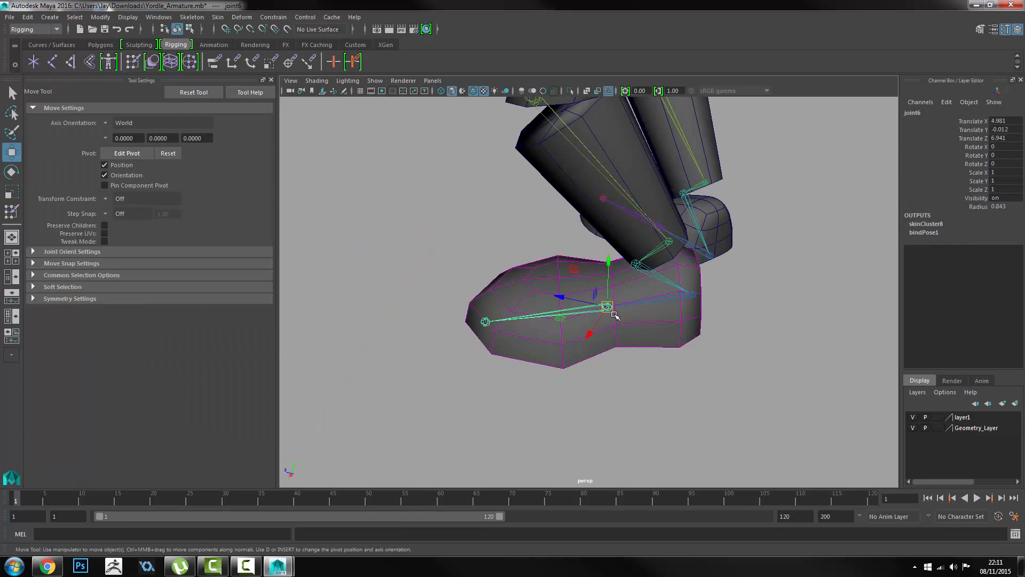
key("e")
mouse_move(612, 278)
left_mouse_down()
mouse_move(631, 282)
mouse_move(591, 283)
mouse_move(637, 297)
mouse_move(627, 265)
left_mouse_up()
key("ctrl+z")
left_click(721, 419)
Examine the whole bound character, checking the leg meshes, Master_Joint and Right_Thigh along with the geometry they drive.
left_click_drag(699, 424, 607, 318, "alt")
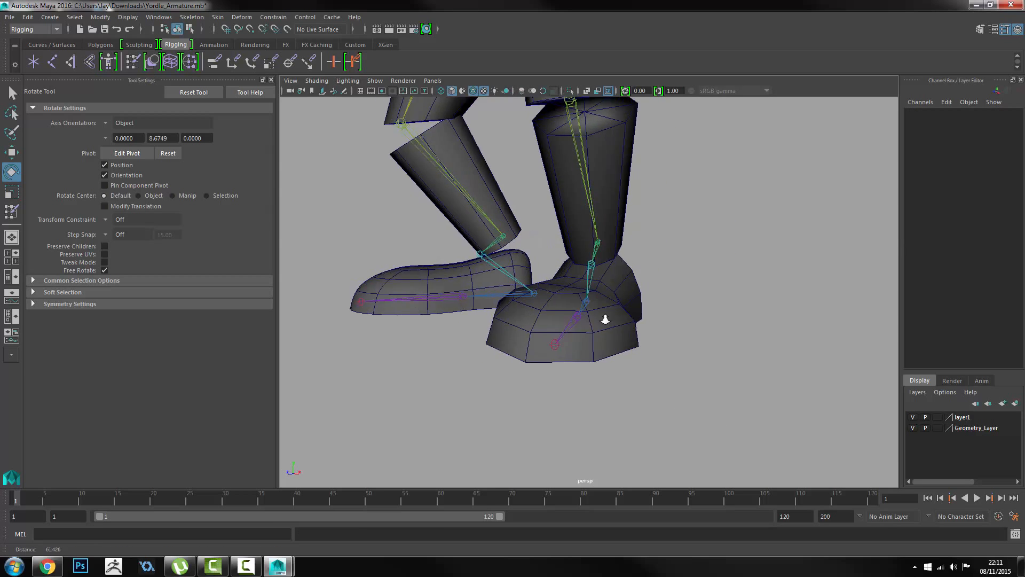
right_click_drag(607, 318, 598, 337, "alt")
middle_click_drag(597, 336, 577, 354, "alt")
right_click_drag(577, 354, 447, 282, "alt")
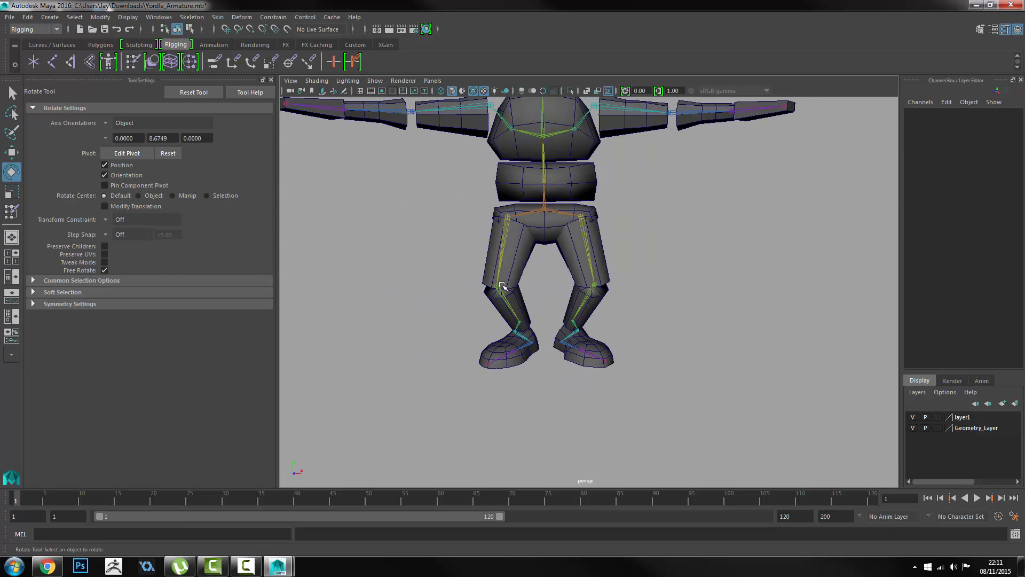
left_click(539, 228)
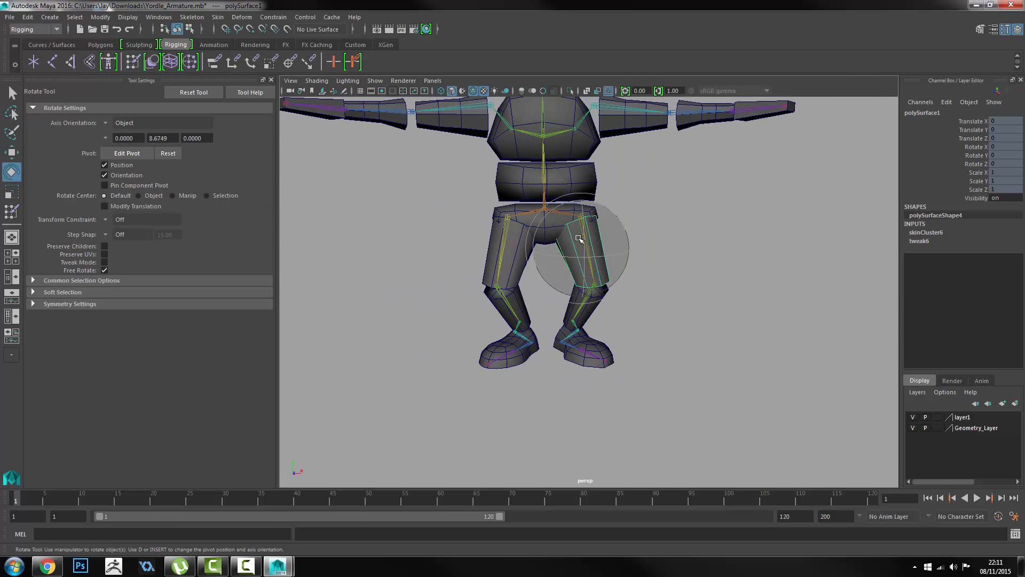
left_click(611, 224)
left_click(544, 210)
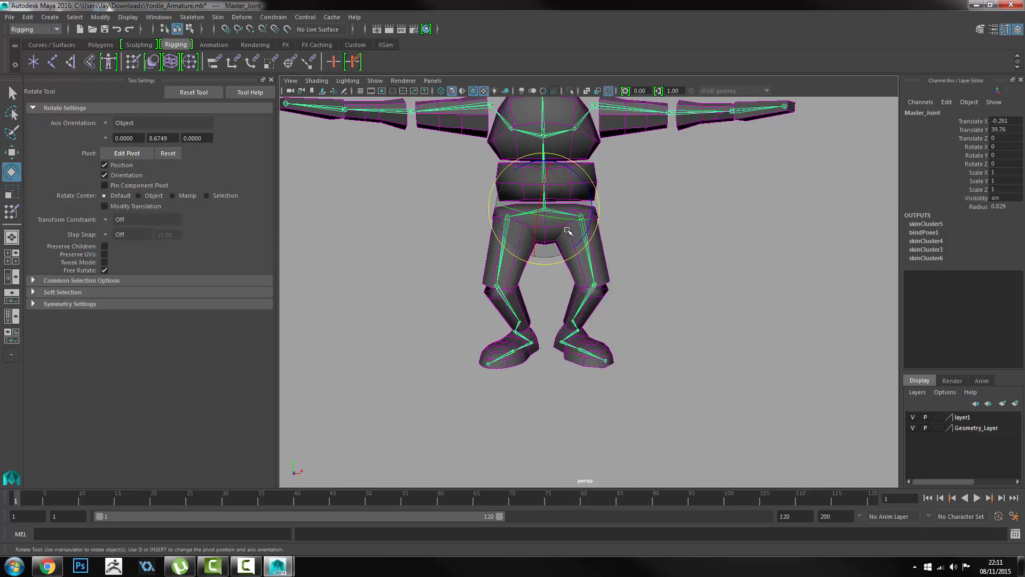
middle_click_drag(567, 249, 567, 305, "alt")
scroll(567, 305, "down", 5)
middle_click_drag(550, 242, 530, 280, "alt")
scroll(530, 281, "up", 2)
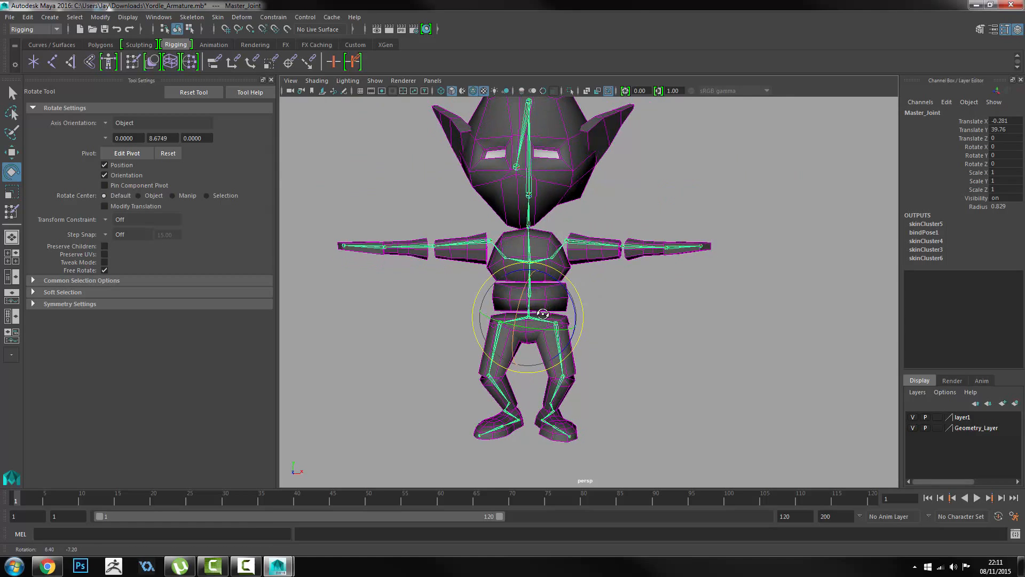
middle_click_drag(533, 349, 578, 325, "alt")
scroll(578, 324, "up", 3)
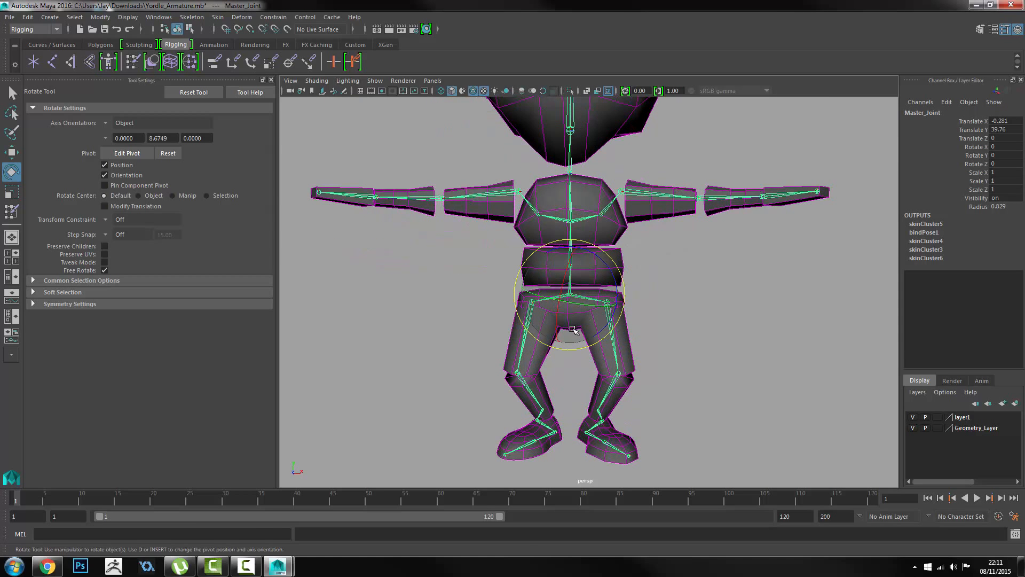
middle_click_drag(615, 381, 691, 319, "alt")
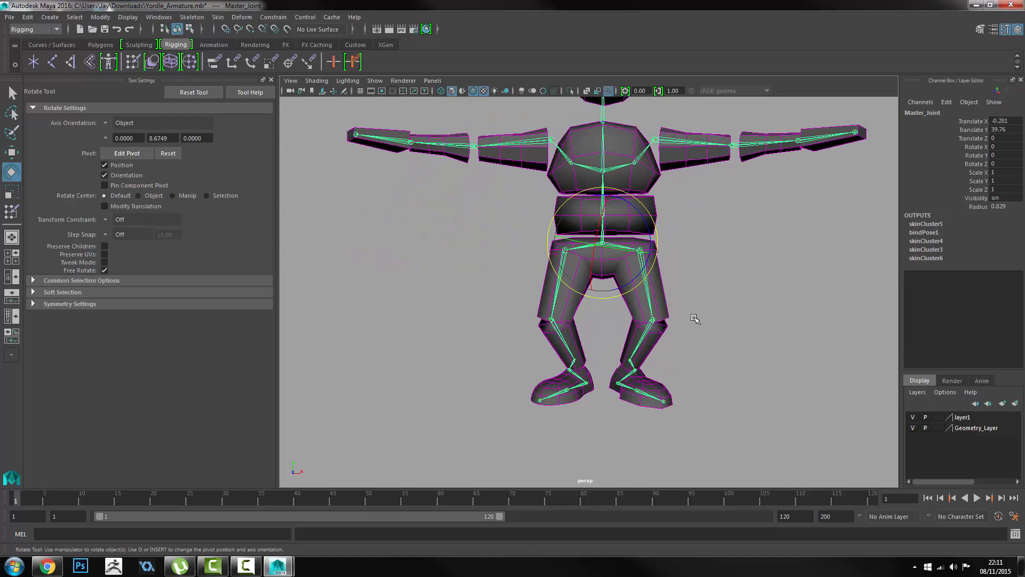
key("Down")
middle_click_drag(691, 227, 706, 356, "alt")
scroll(706, 357, "down", 4)
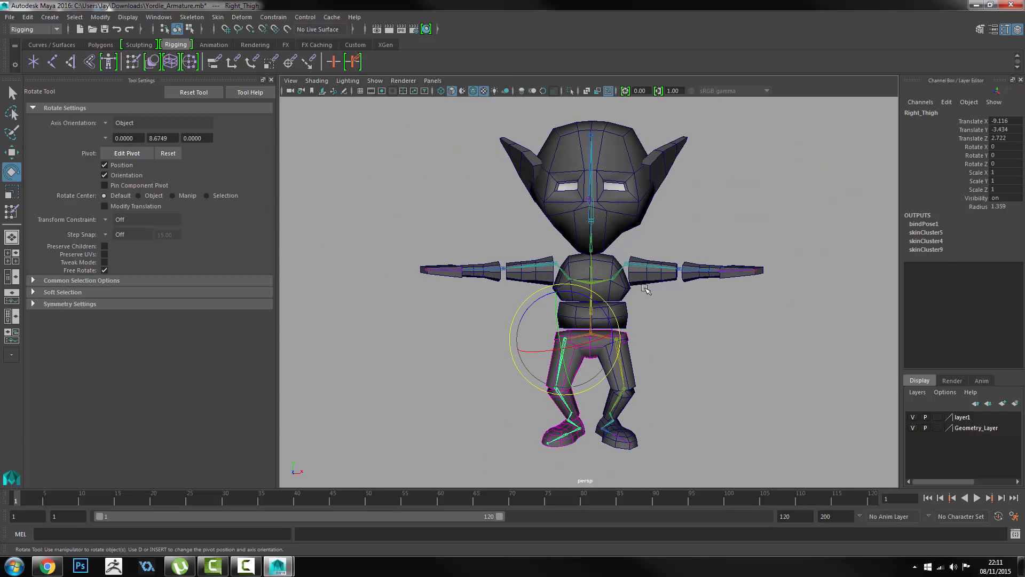
left_click(734, 352)
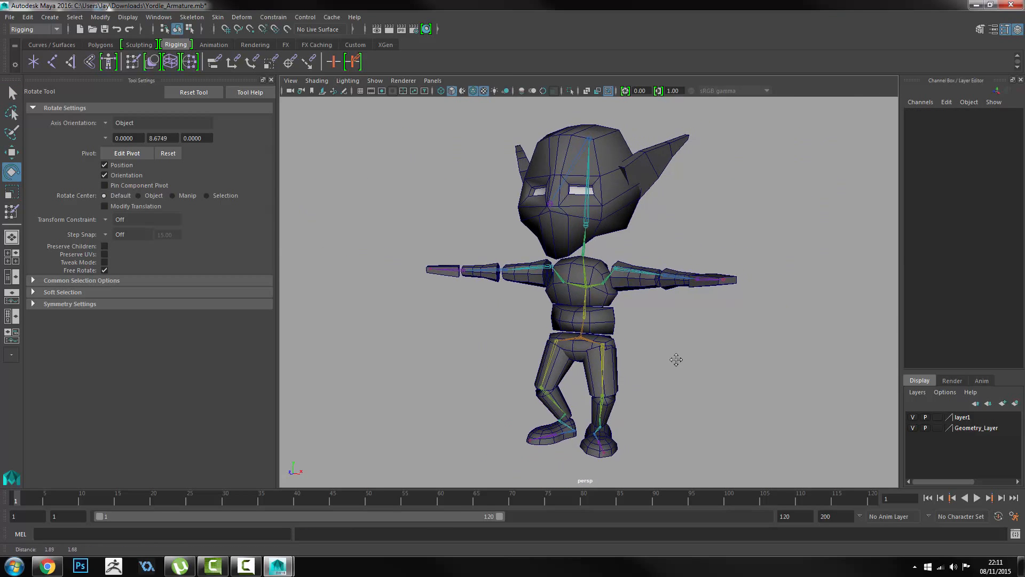